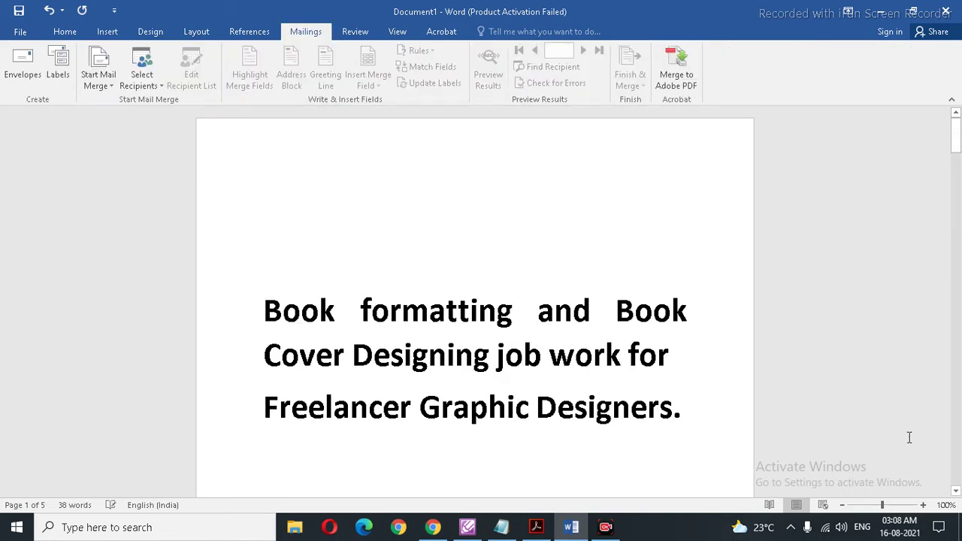
Step: Scroll through the tool headings from MS Office 2016 down to the Paperback Cover Templates page
drag(956, 149, 956, 175)
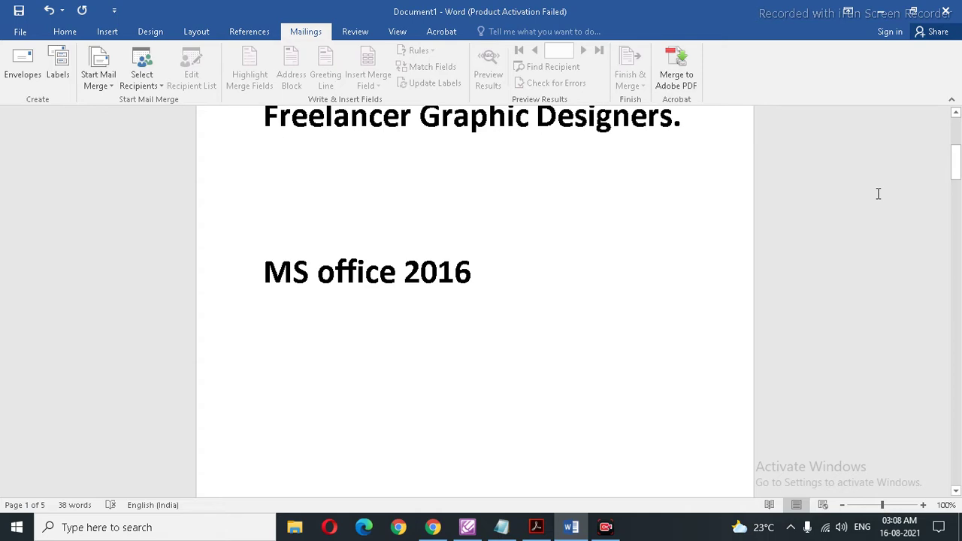
scroll(878, 194, down, 5)
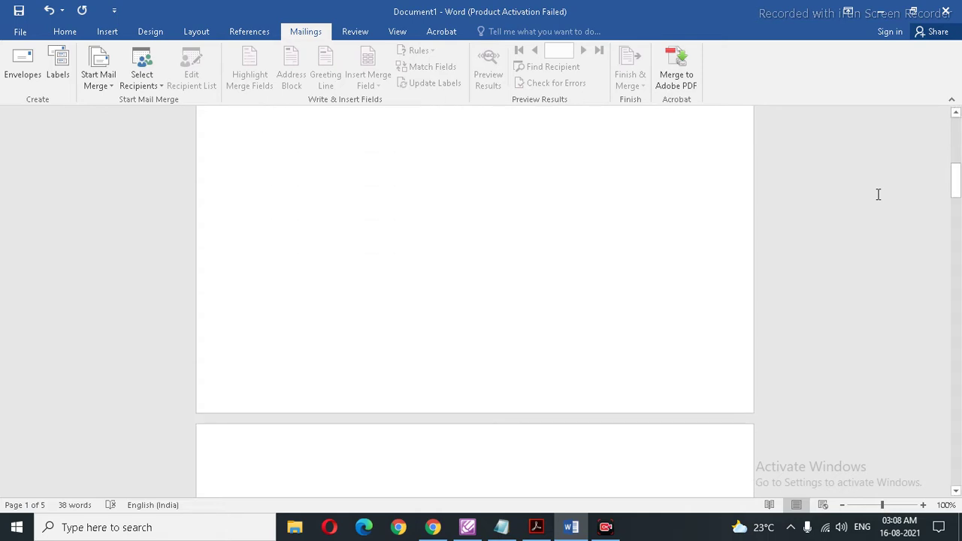
scroll(878, 195, down, 3)
scroll(878, 195, down, 2)
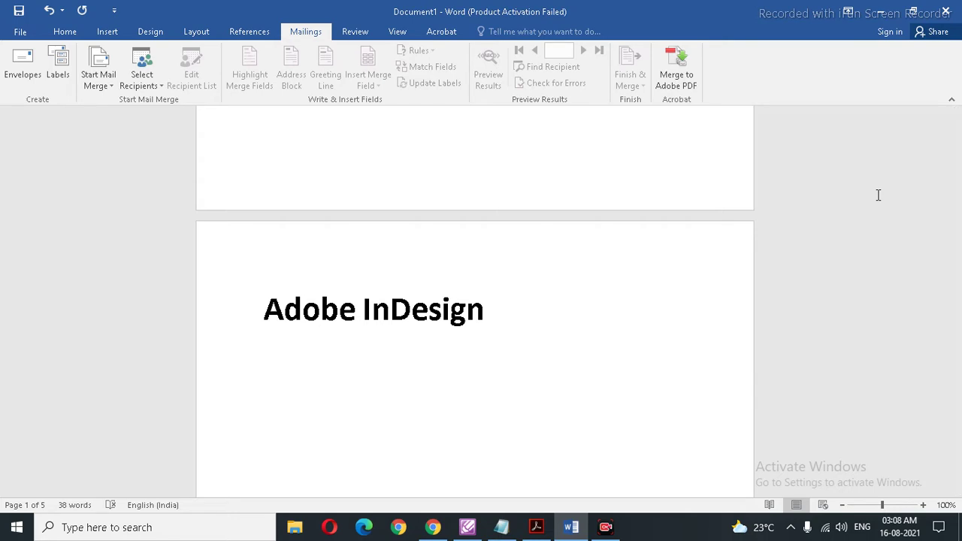
scroll(878, 194, down, 5)
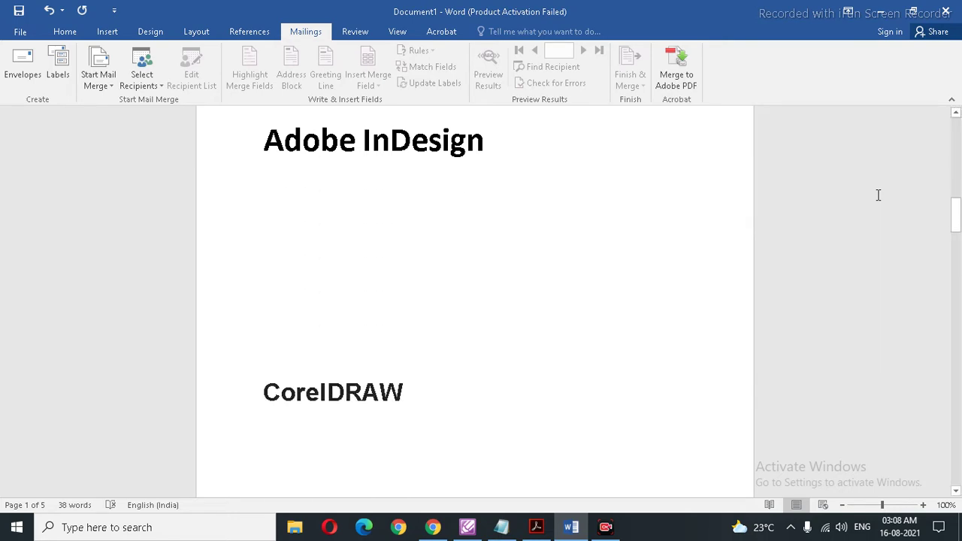
scroll(878, 195, down, 3)
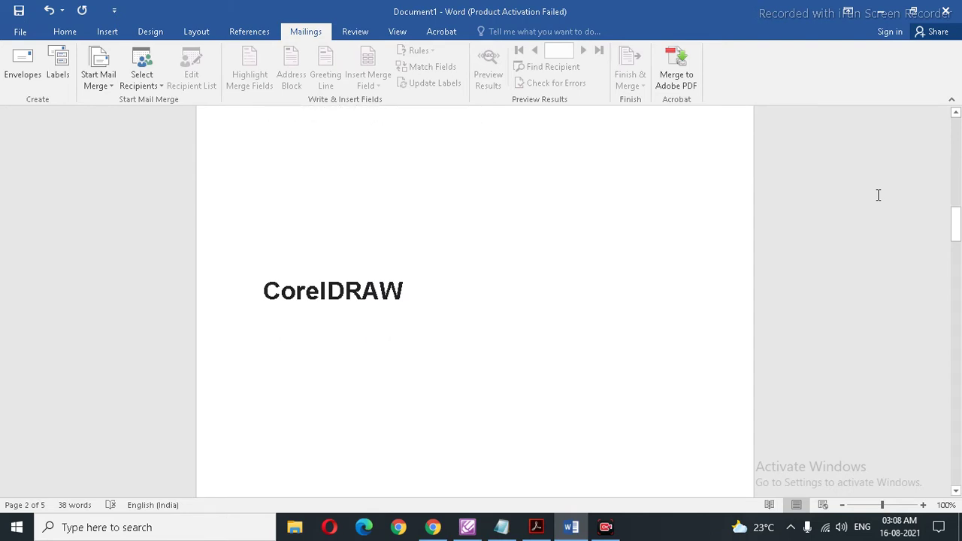
scroll(878, 195, down, 4)
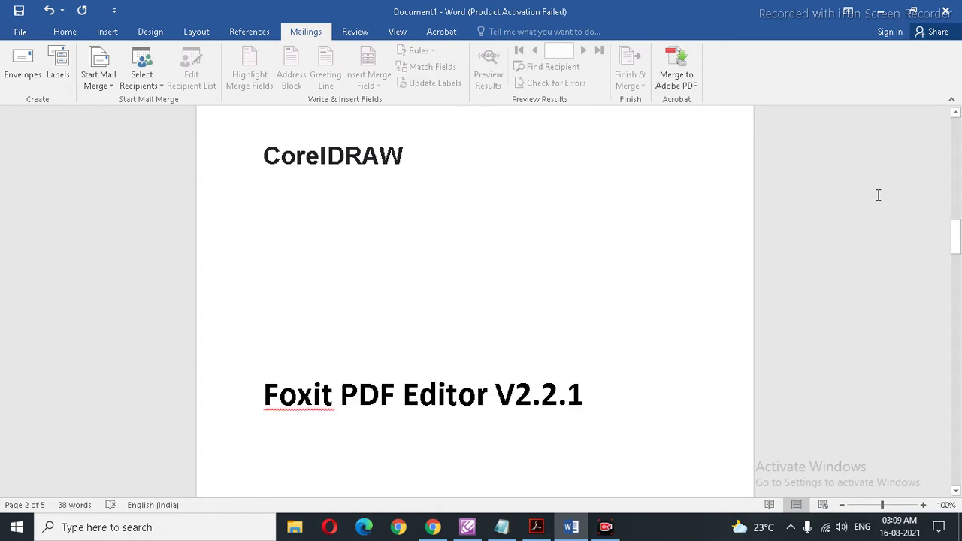
scroll(878, 195, down, 2)
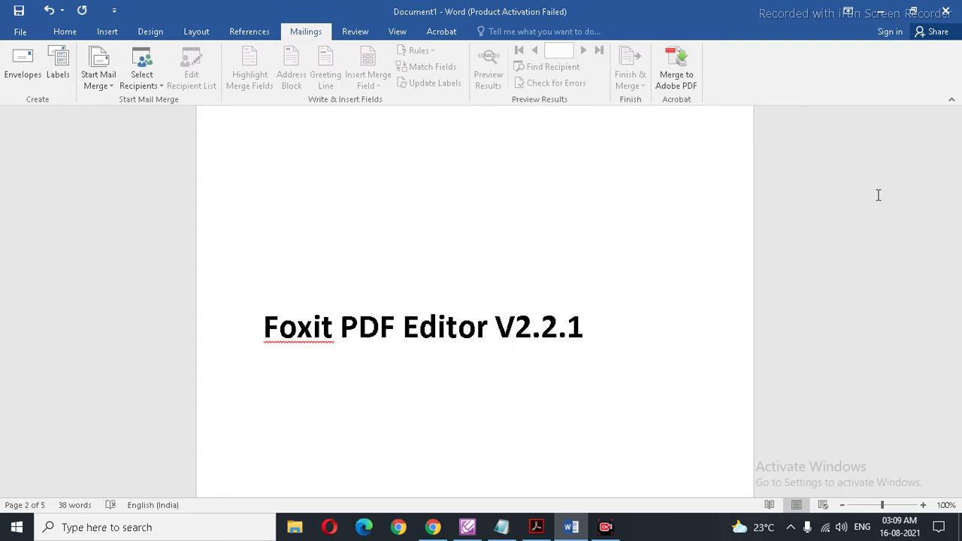
scroll(878, 195, down, 10)
scroll(878, 194, down, 2)
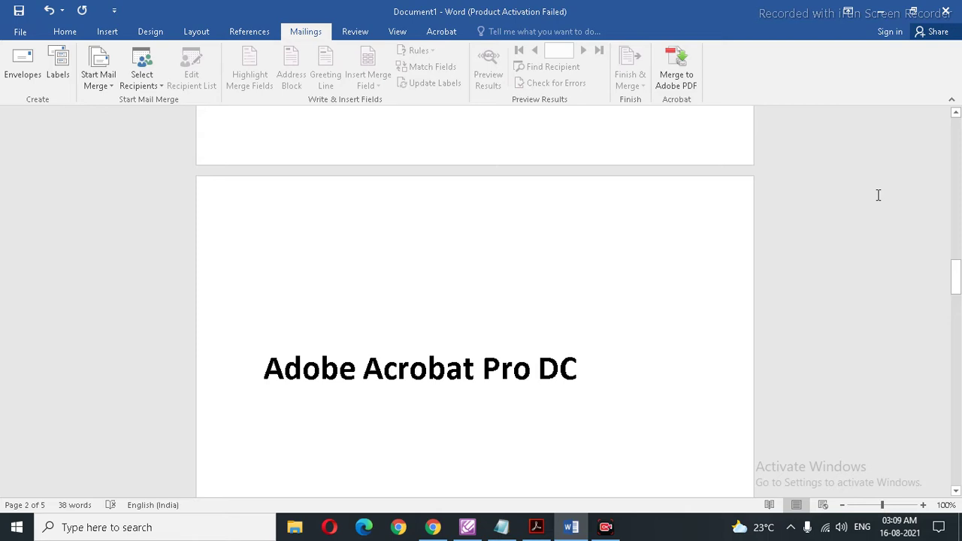
scroll(878, 195, down, 5)
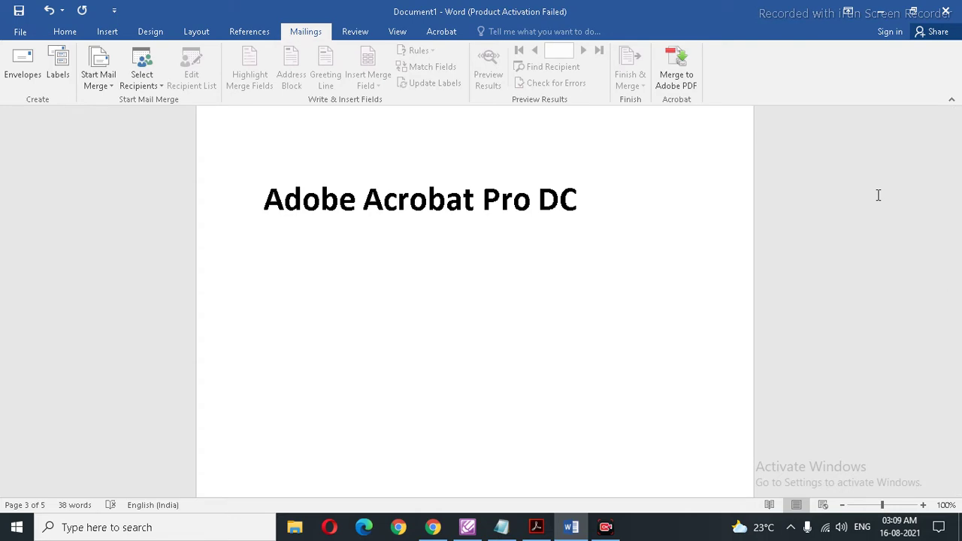
scroll(877, 195, down, 7)
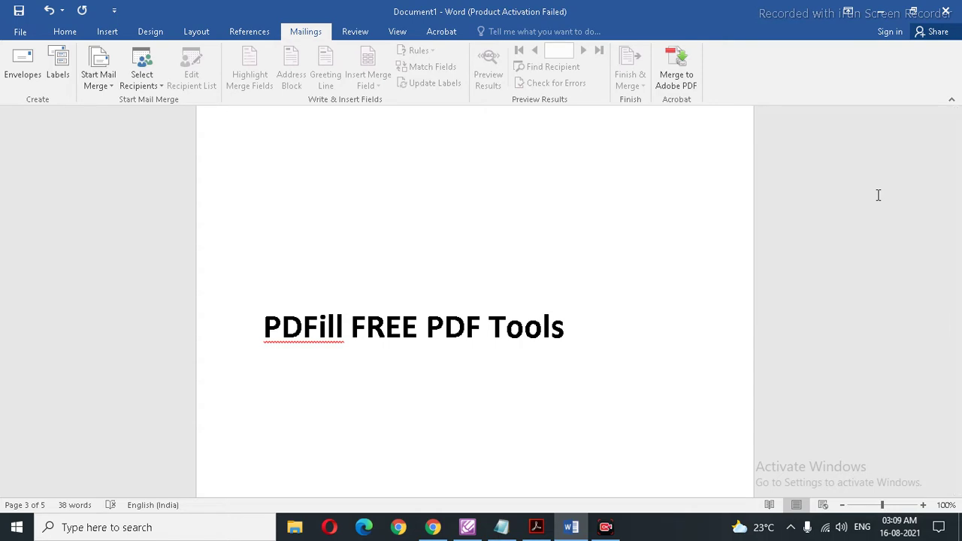
scroll(878, 195, down, 3)
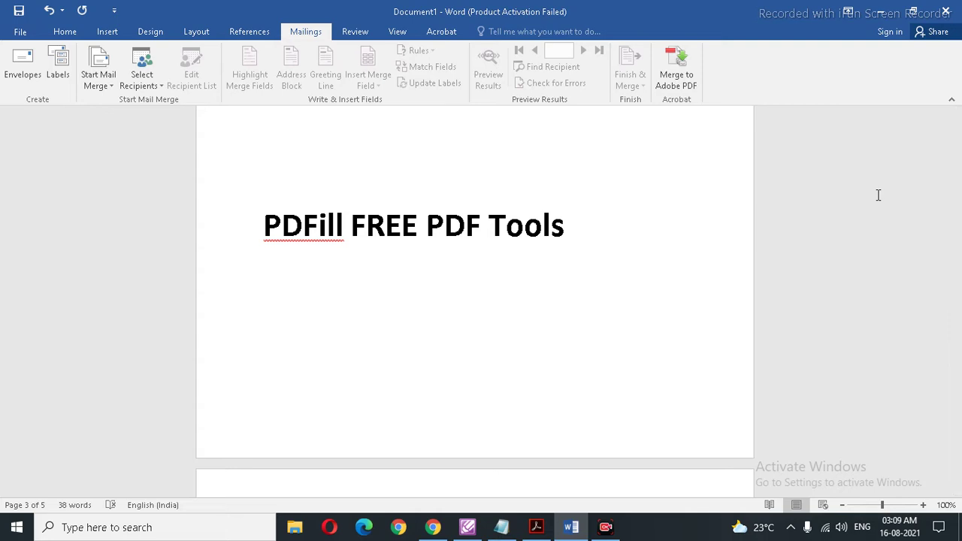
scroll(878, 195, down, 8)
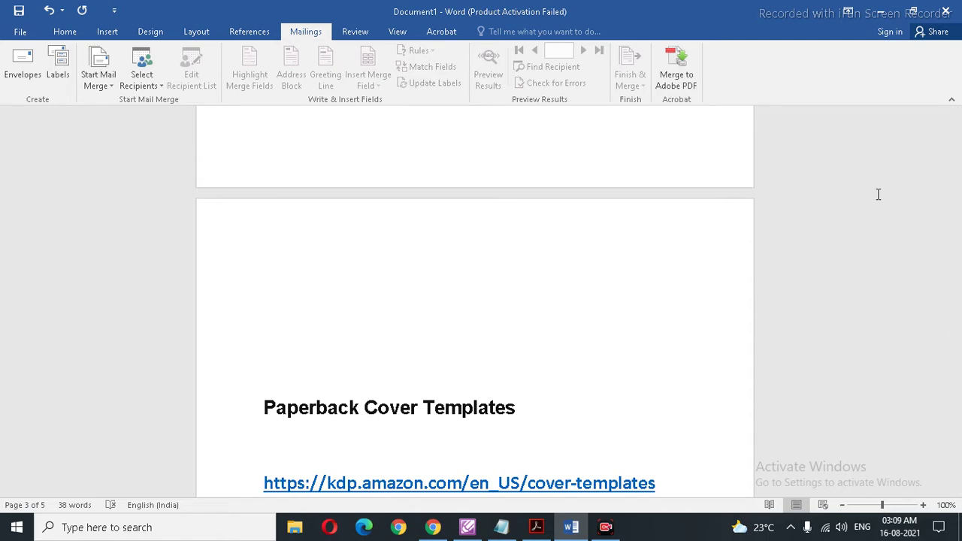
Step: Scroll down past the canva.com and vecteezy.com template links, then back up
scroll(877, 195, down, 2)
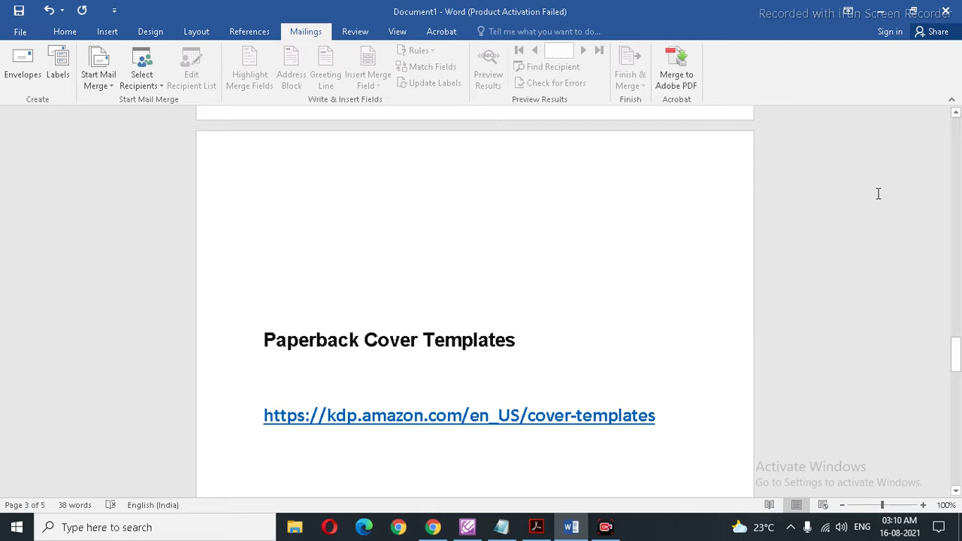
scroll(877, 194, down, 6)
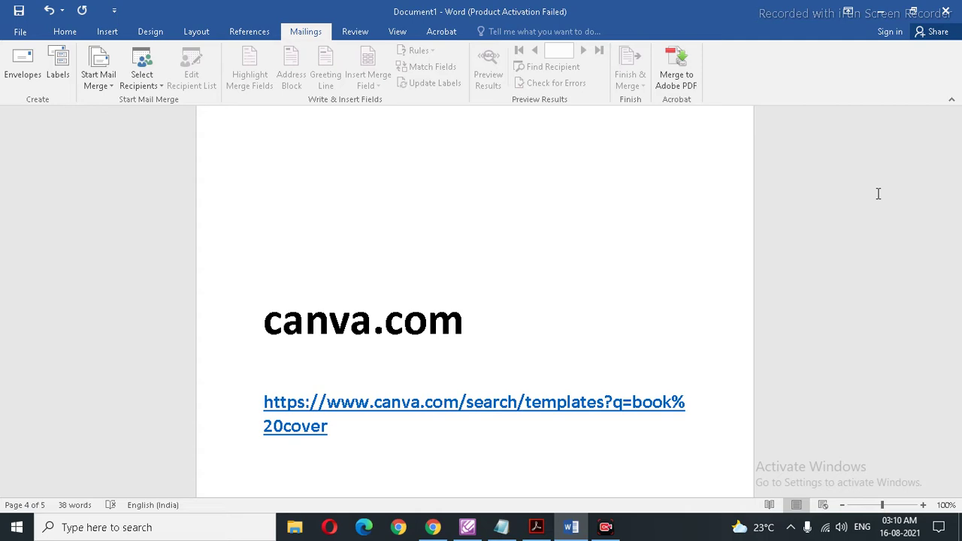
scroll(878, 194, down, 12)
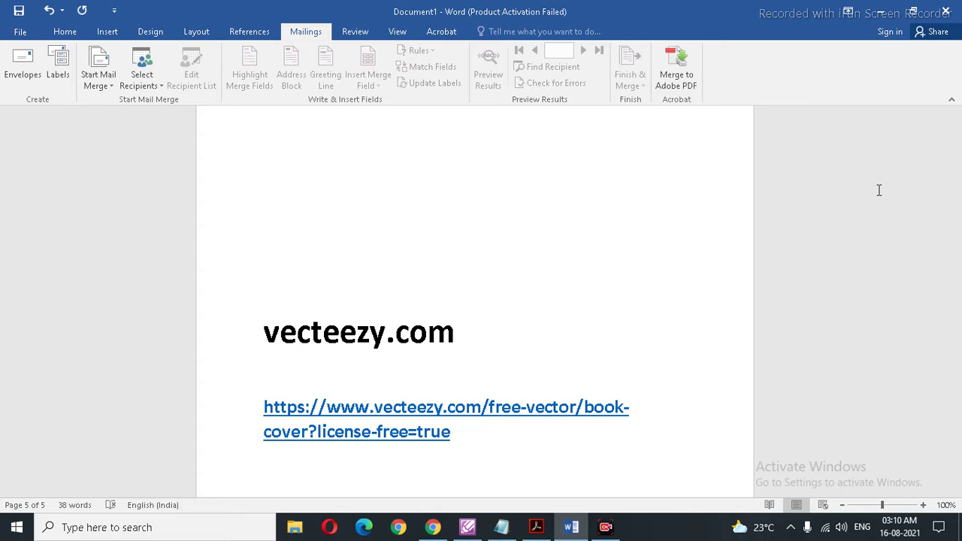
scroll(879, 191, up, 1)
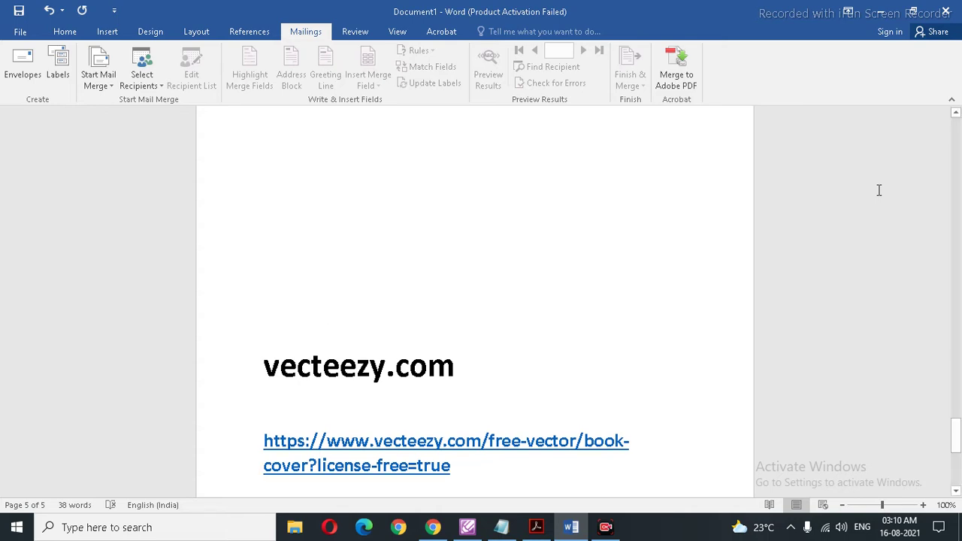
scroll(879, 190, up, 10)
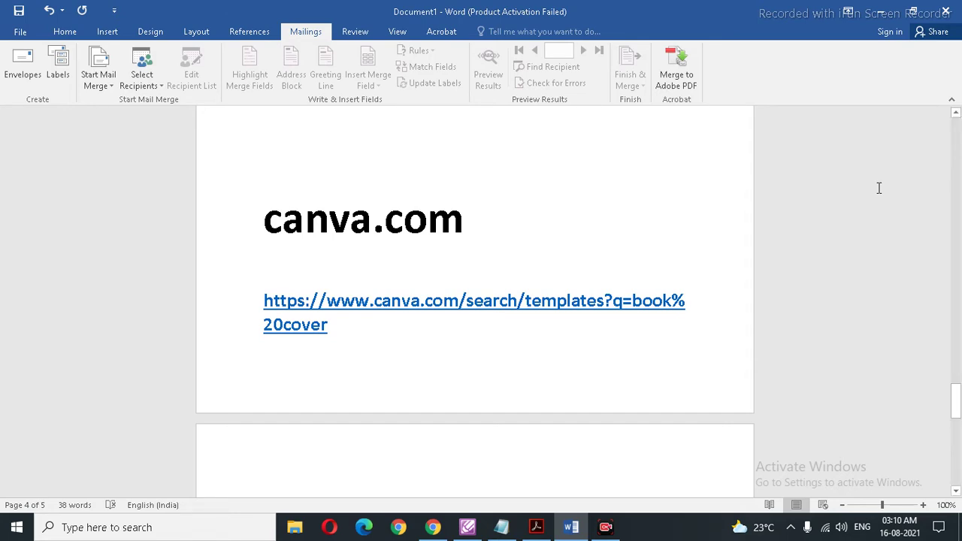
Step: Recheck the vecteezy.com page, return to the canva.com book-cover link, then switch to Chrome
scroll(878, 188, down, 7)
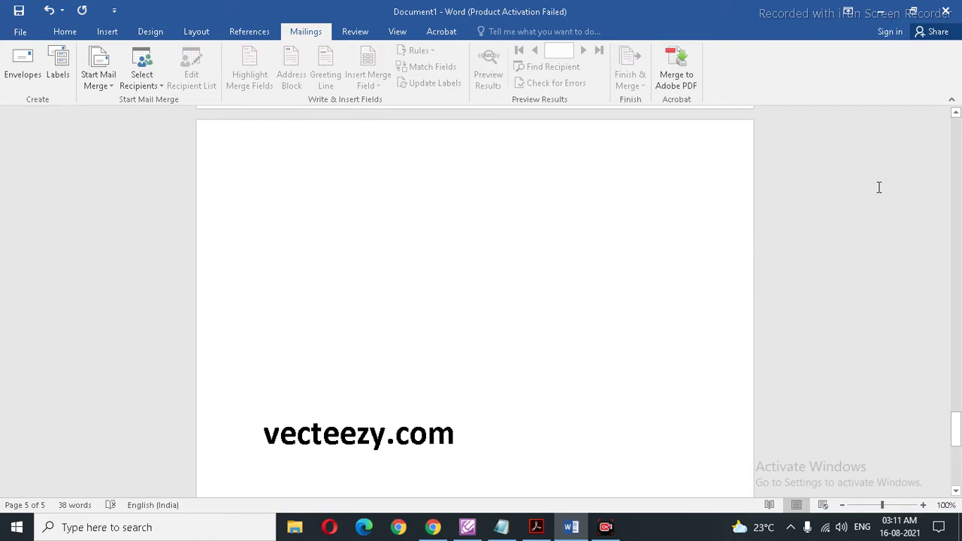
scroll(878, 188, down, 4)
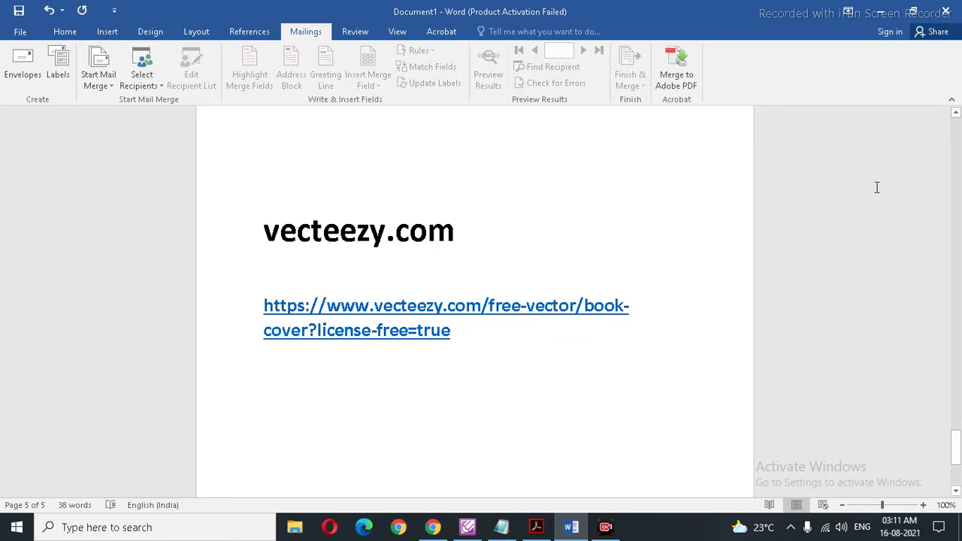
scroll(877, 187, down, 5)
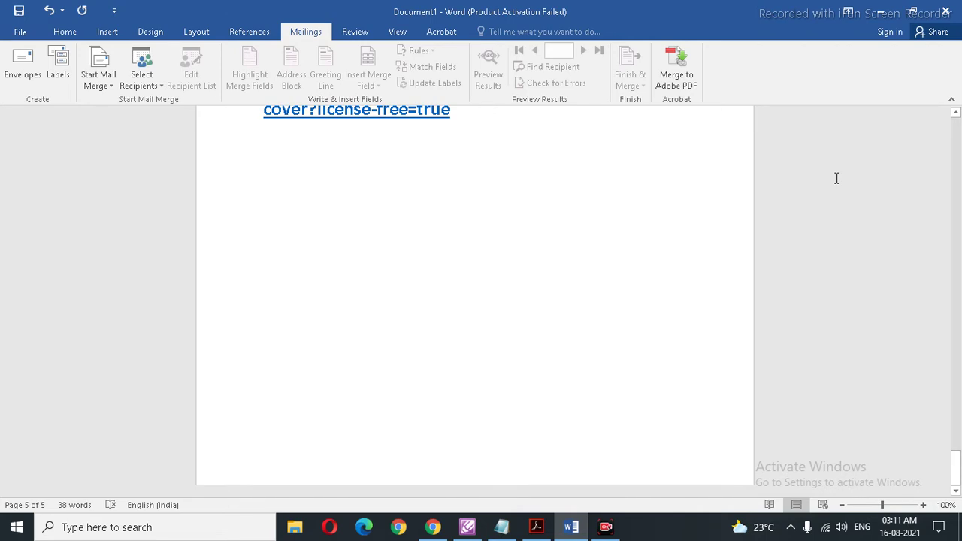
scroll(777, 176, up, 10)
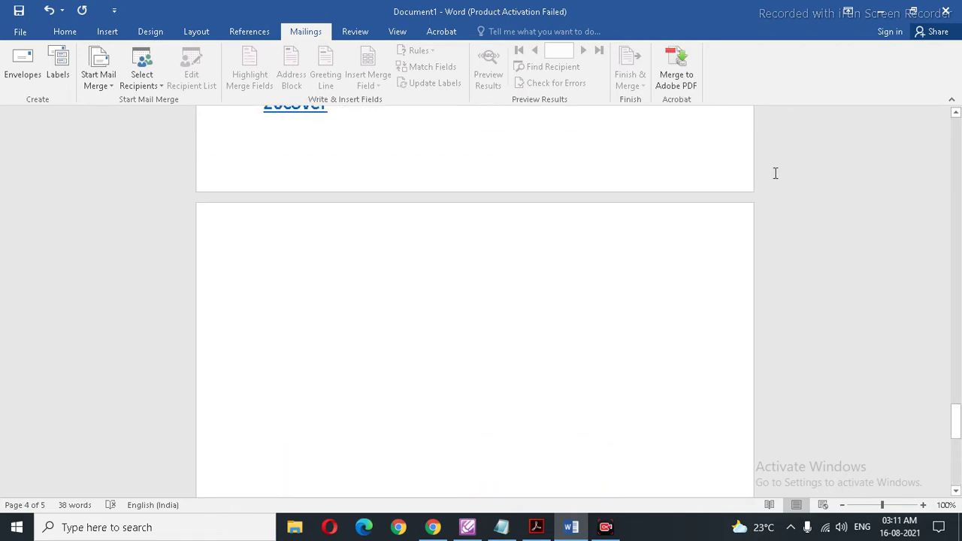
scroll(775, 174, up, 8)
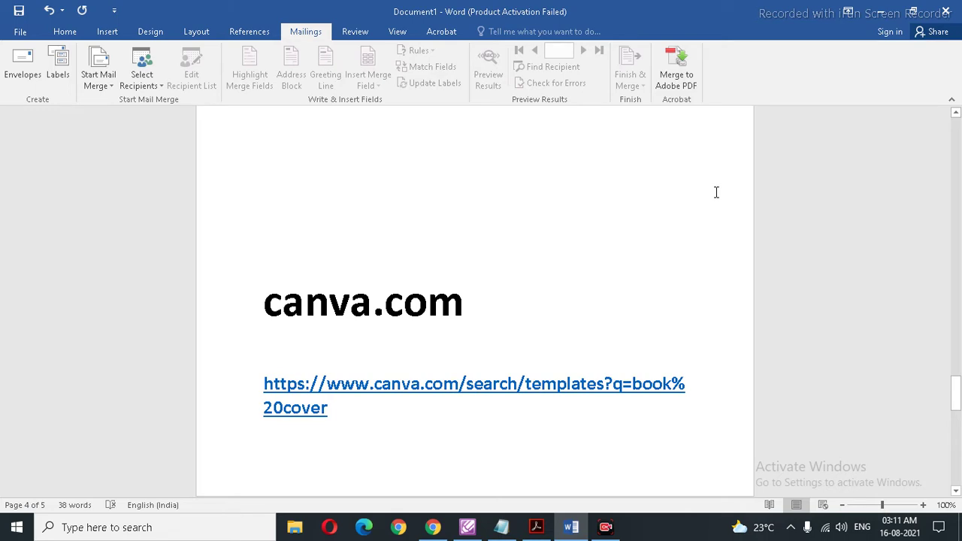
click(434, 527)
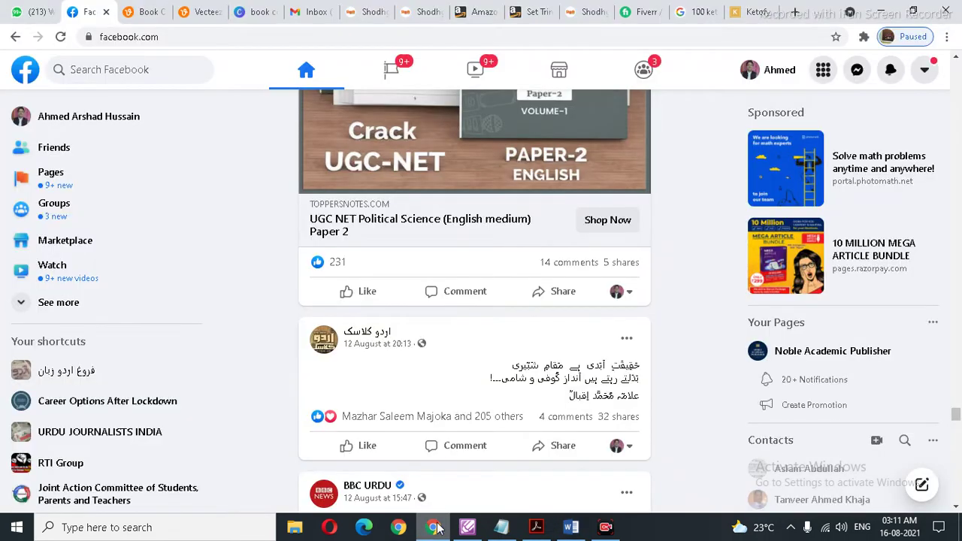
Step: From the Gmail inbox, open the Google account list and choose to add another account
click(308, 11)
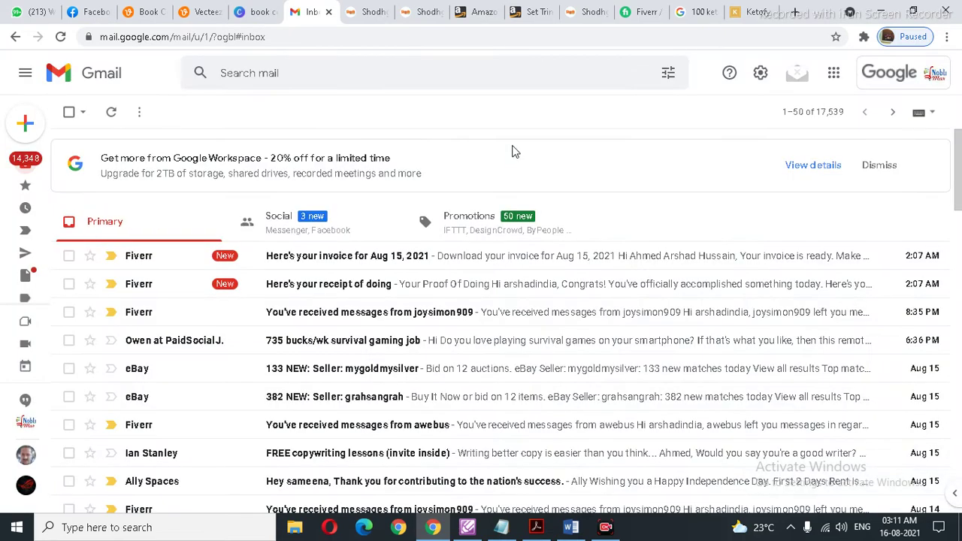
click(313, 69)
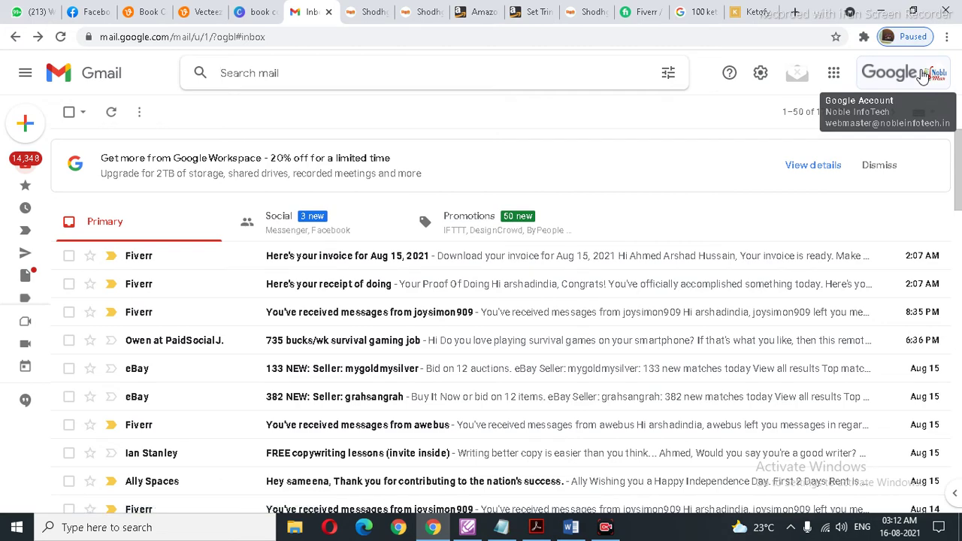
click(923, 74)
scroll(819, 217, down, 2)
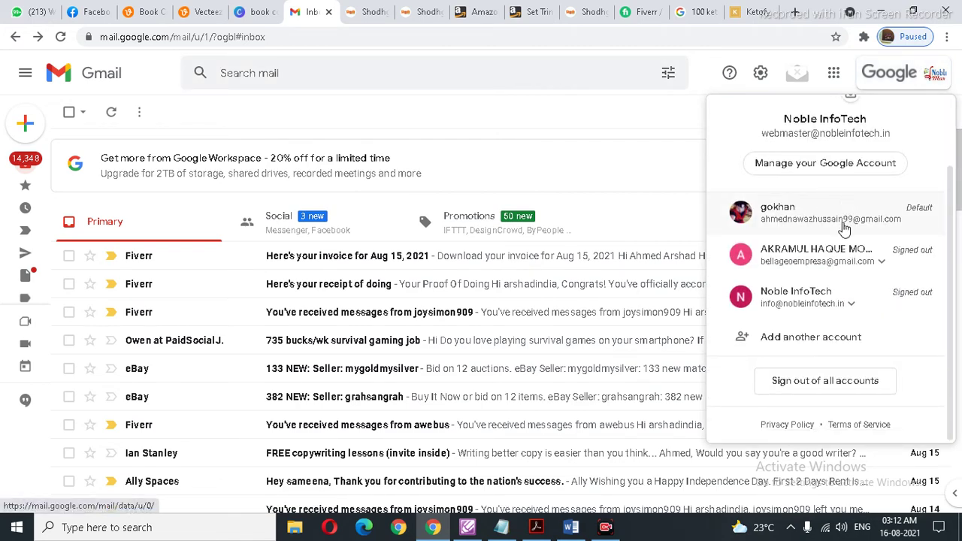
click(827, 337)
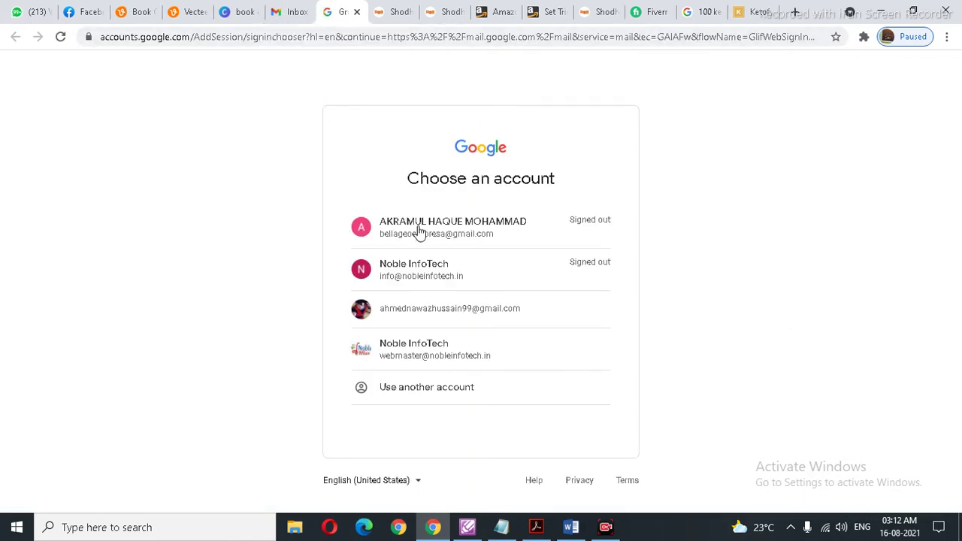
Step: Return to the Google sign-in page and choose to sign in with another account
click(438, 391)
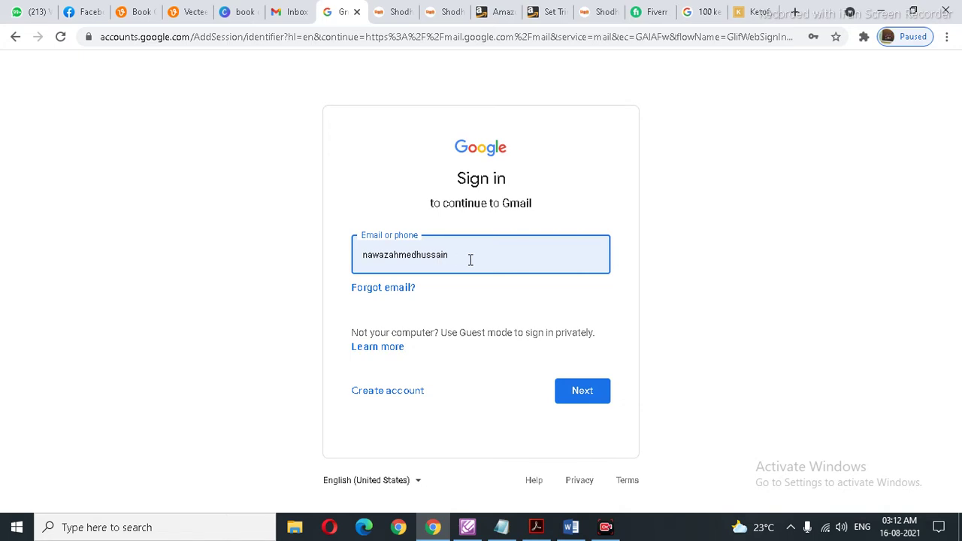
click(286, 14)
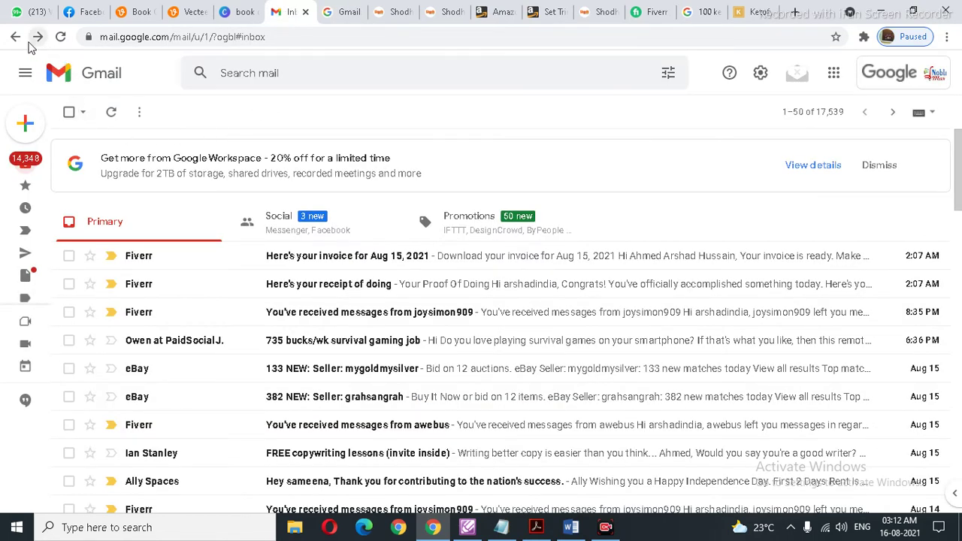
click(388, 13)
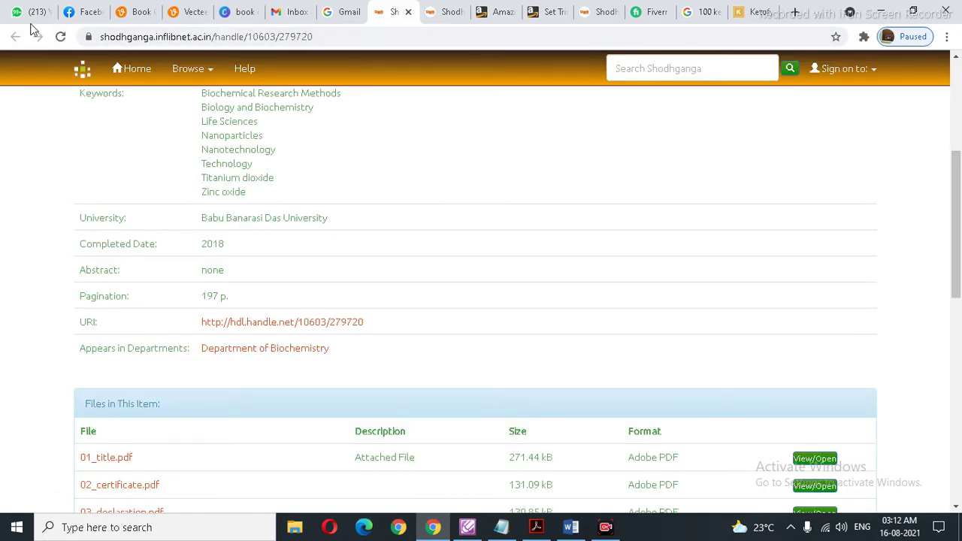
scroll(421, 139, up, 4)
click(335, 12)
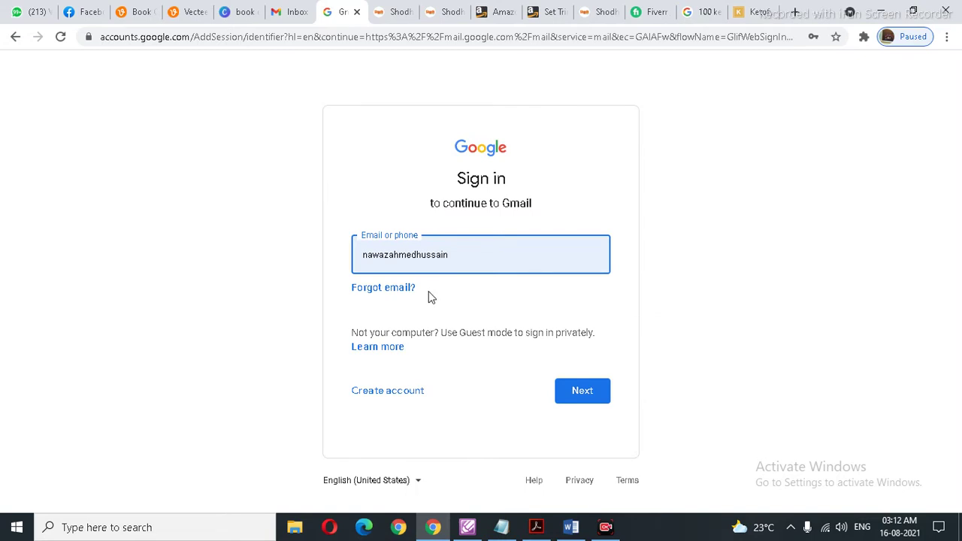
click(584, 392)
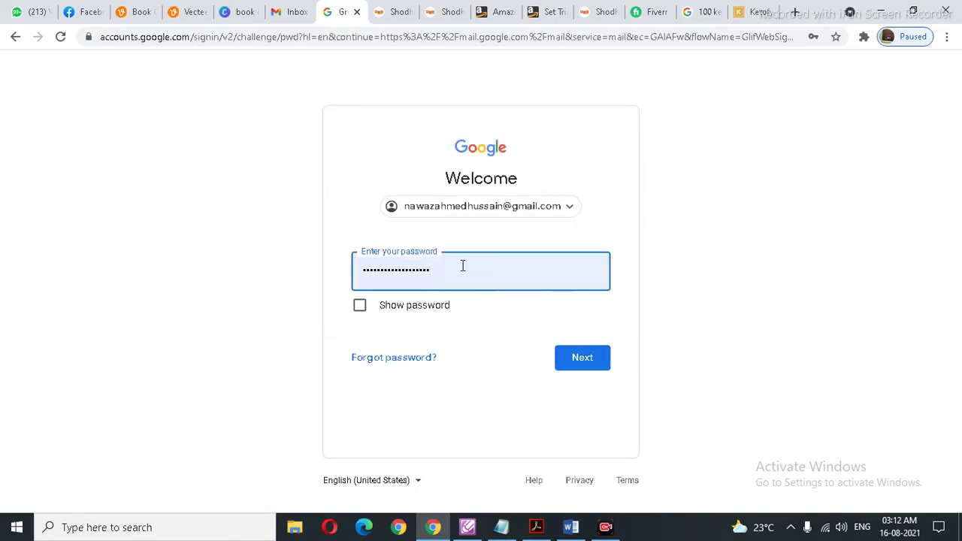
click(511, 208)
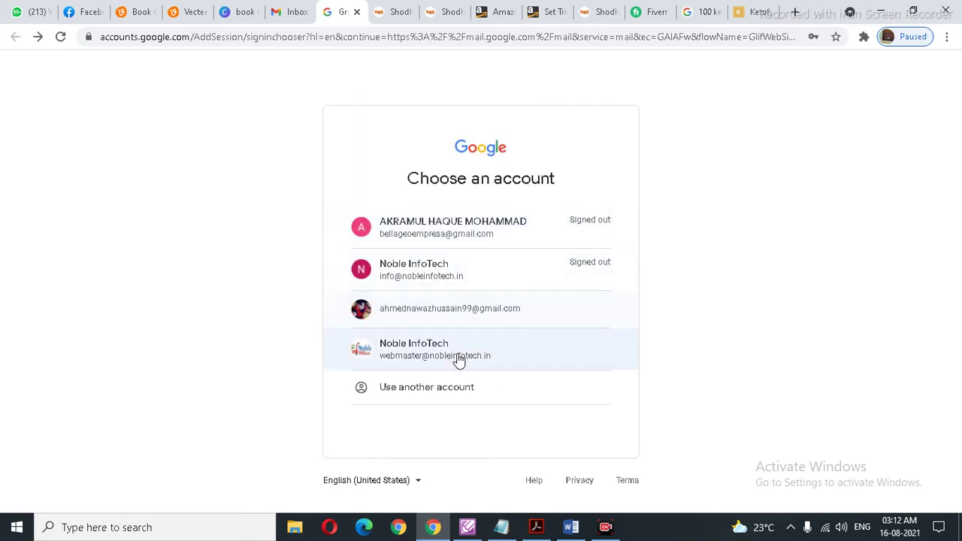
click(462, 397)
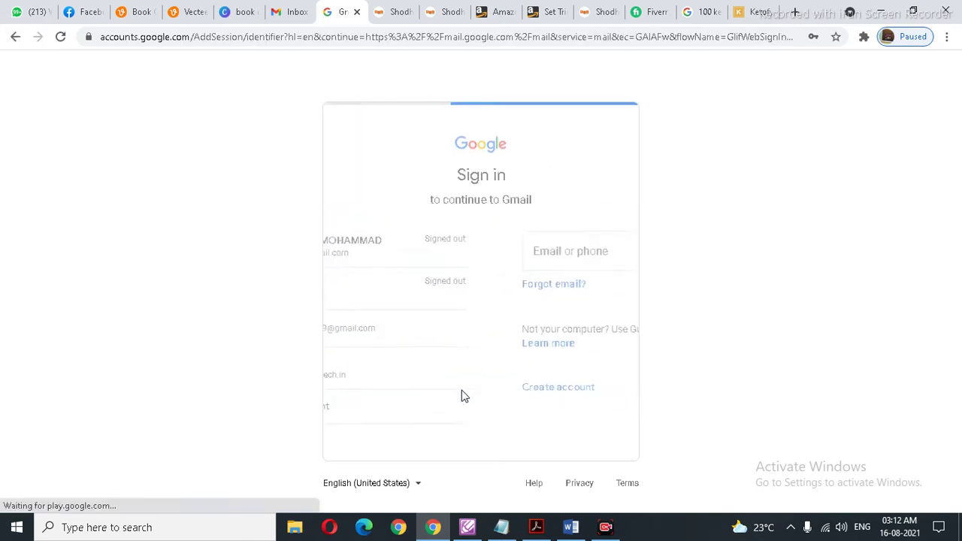
Step: Enter the other account's email address and password, then decline the new-profile offer
click(492, 260)
key(BackSpace)
key(BackSpace)
key(BackSpace)
key(BackSpace)
key(BackSpace)
key(BackSpace)
key(BackSpace)
key(BackSpace)
key(BackSpace)
key(BackSpace)
key(BackSpace)
key(BackSpace)
key(BackSpace)
key(BackSpace)
key(BackSpace)
key(BackSpace)
key(BackSpace)
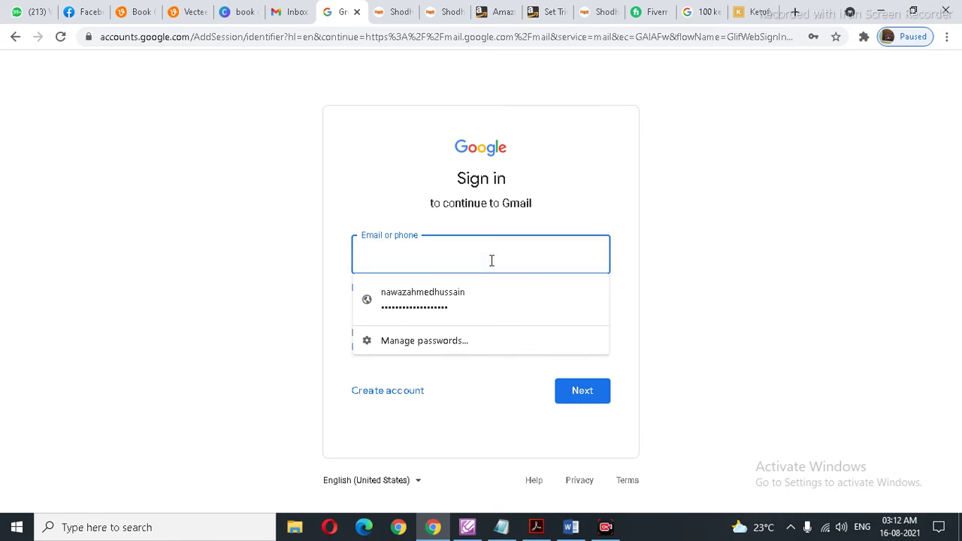
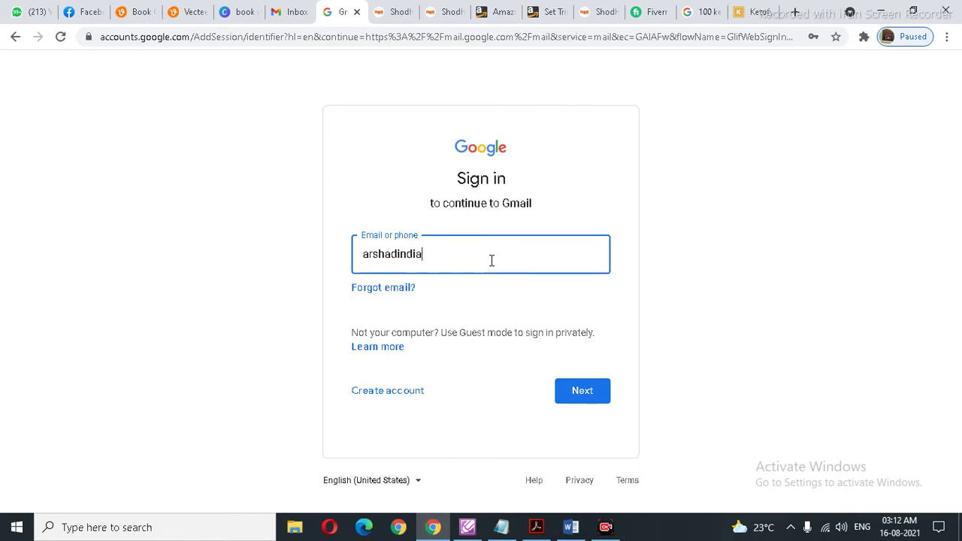
key(Return)
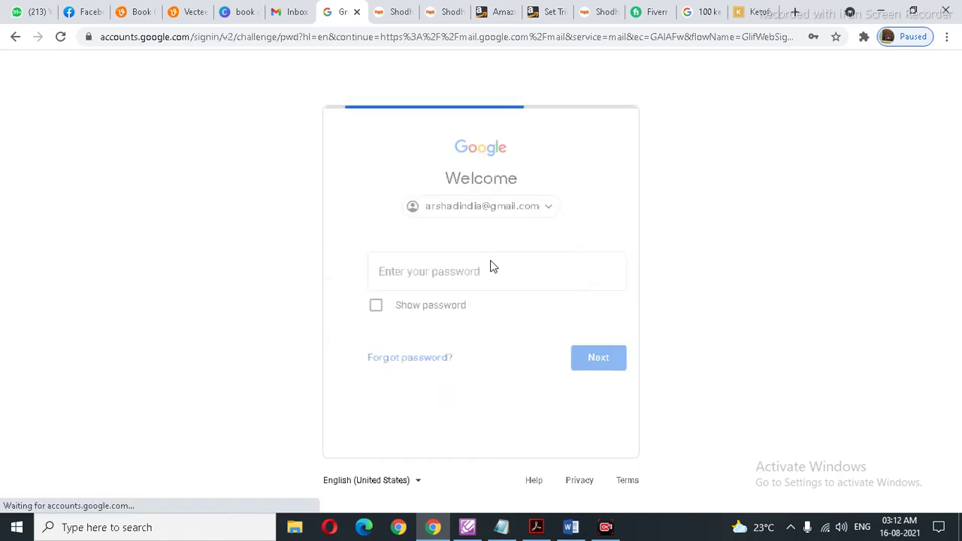
text(•••••••••••)
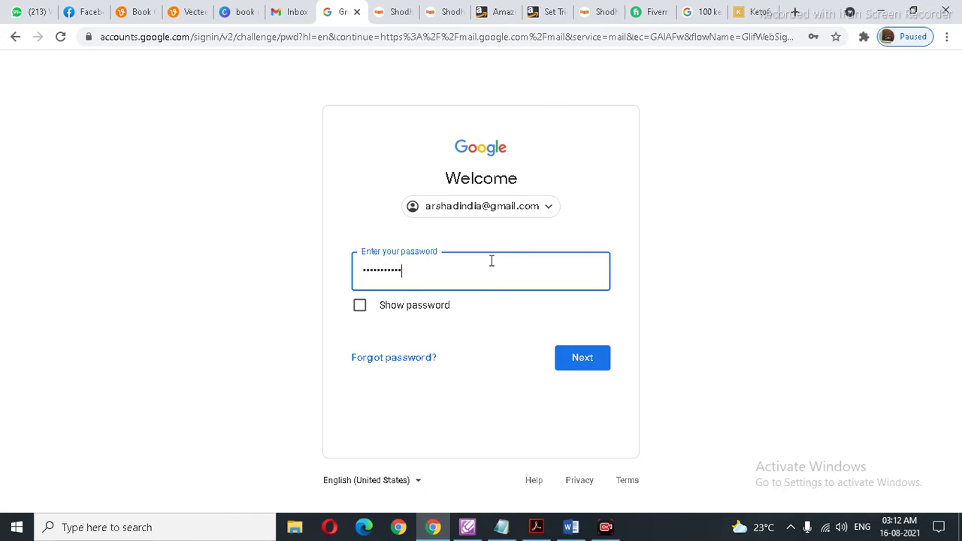
key(Return)
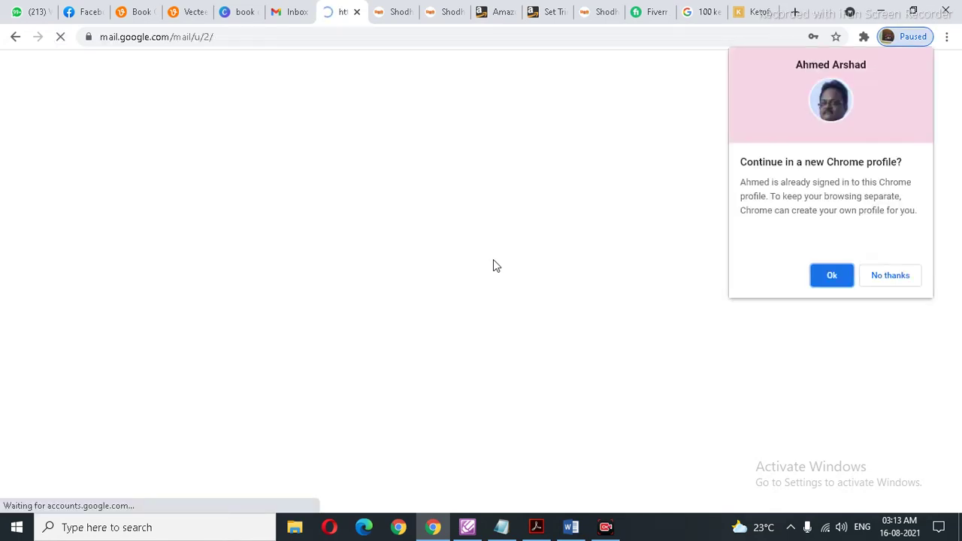
click(890, 277)
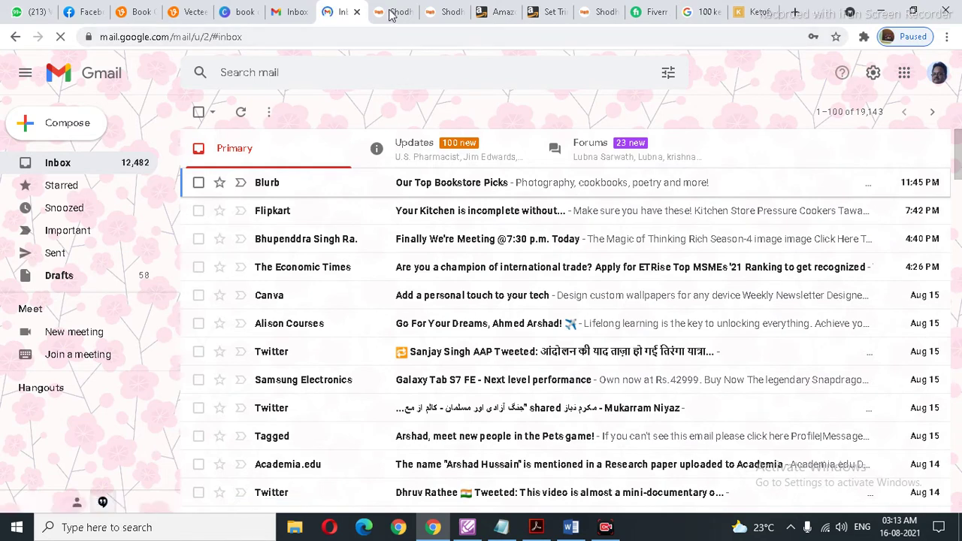
Step: Copy the Shodhganga thesis page address and paste it into Gmail's search
key(ctrl+Tab)
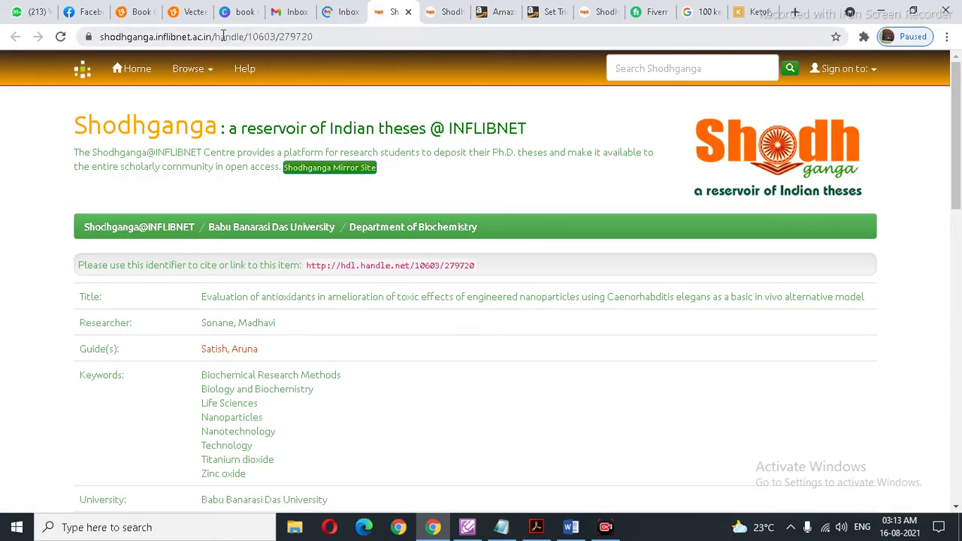
drag(213, 37, 89, 37)
key(ctrl+c)
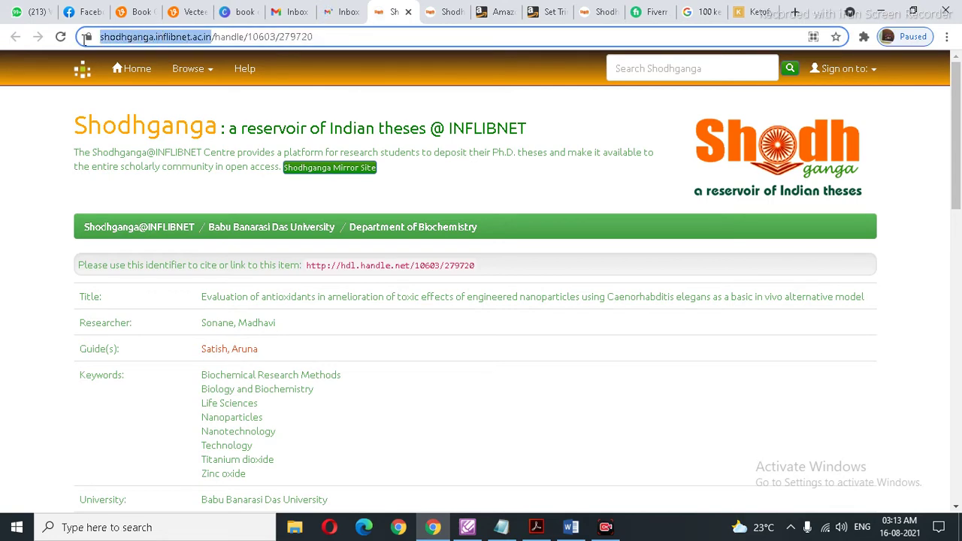
click(331, 14)
click(304, 75)
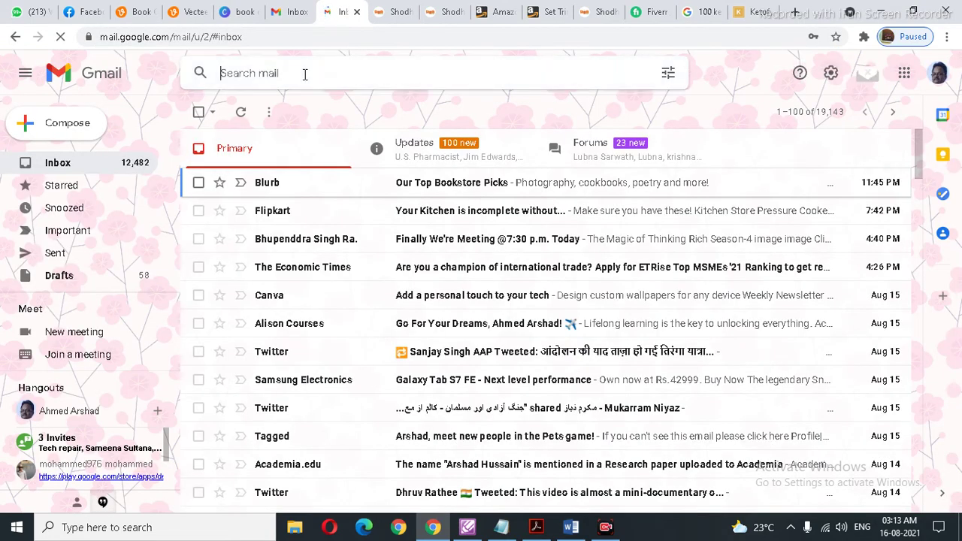
key(ctrl+v)
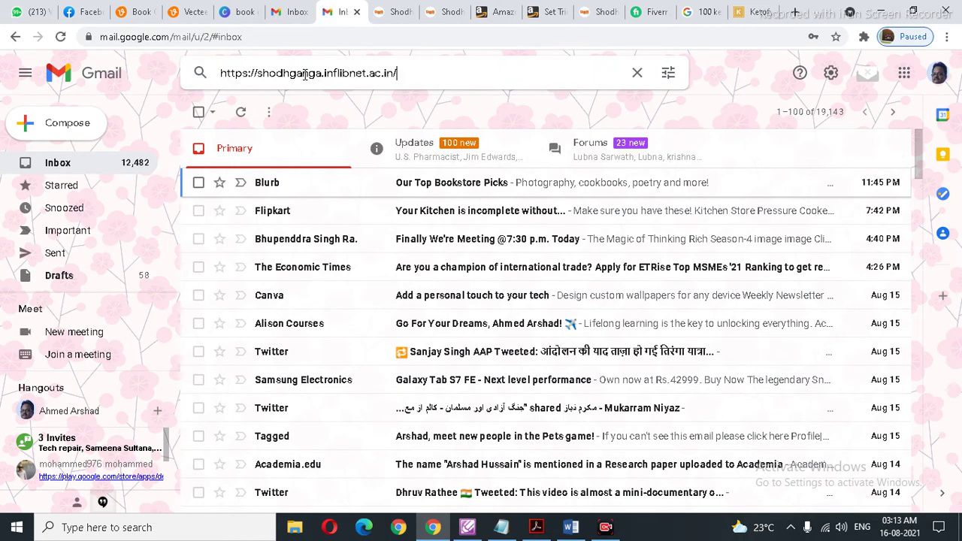
key(Return)
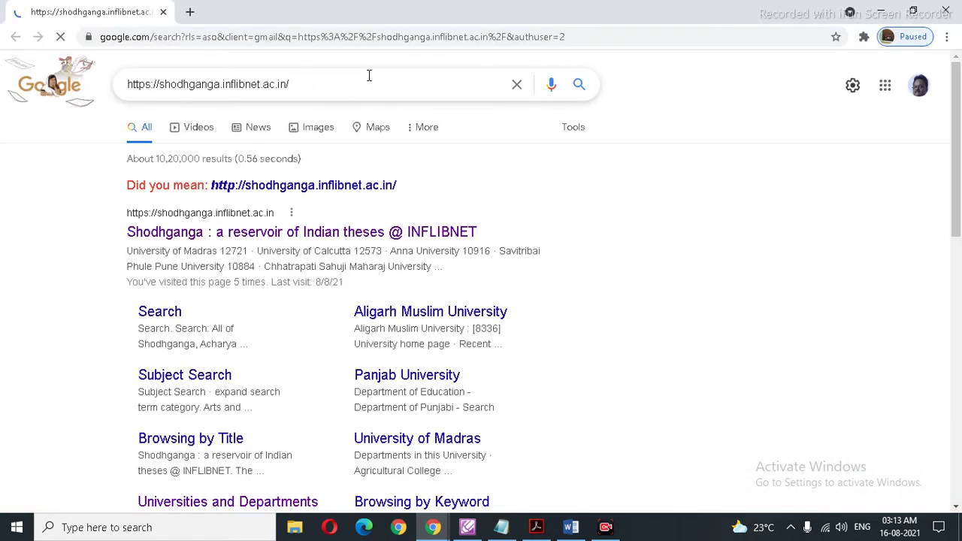
Step: Search the mail, open the 'book link' thread and follow its Shodhganga link
click(948, 13)
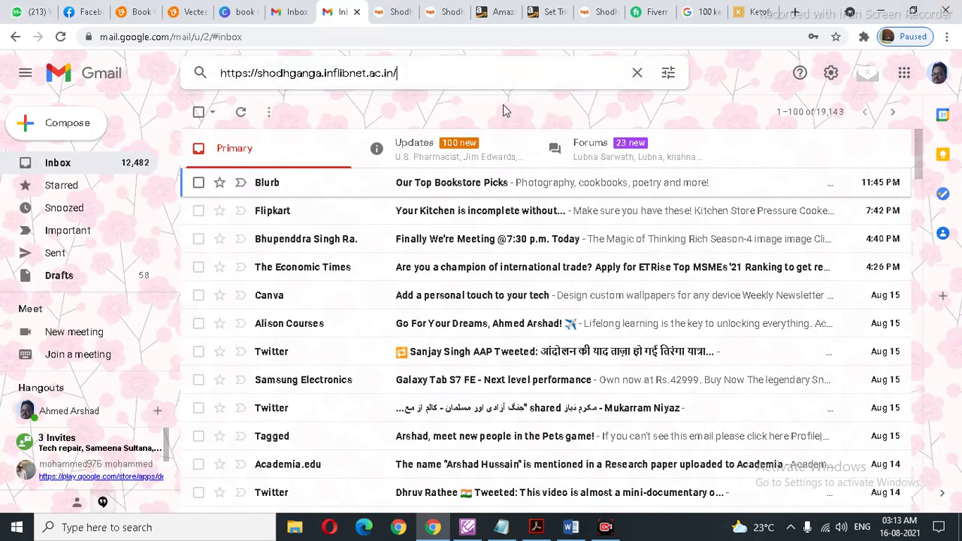
click(198, 73)
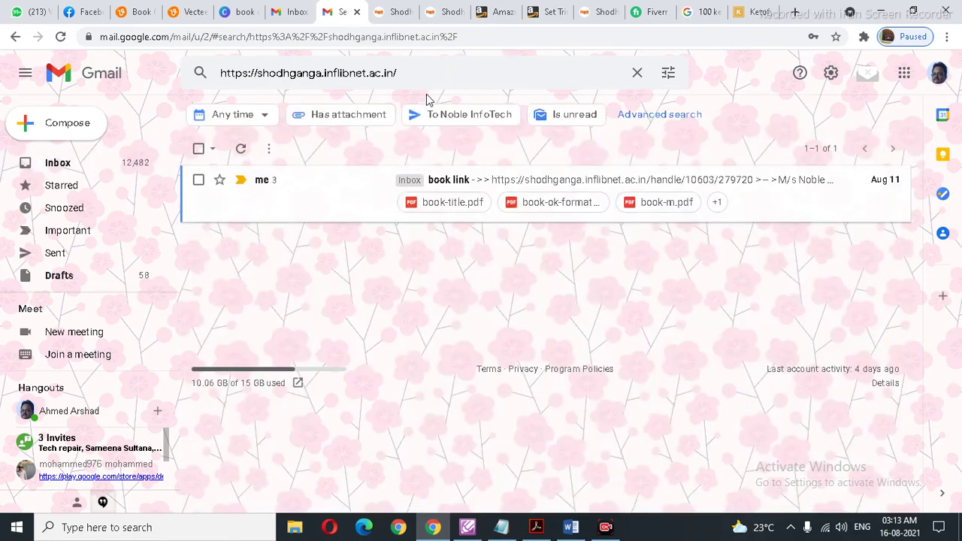
click(492, 186)
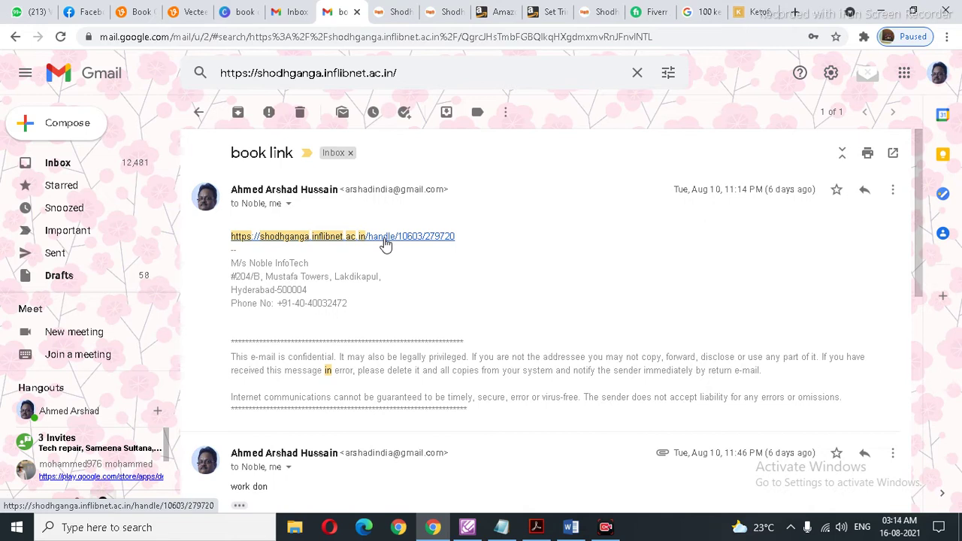
click(385, 238)
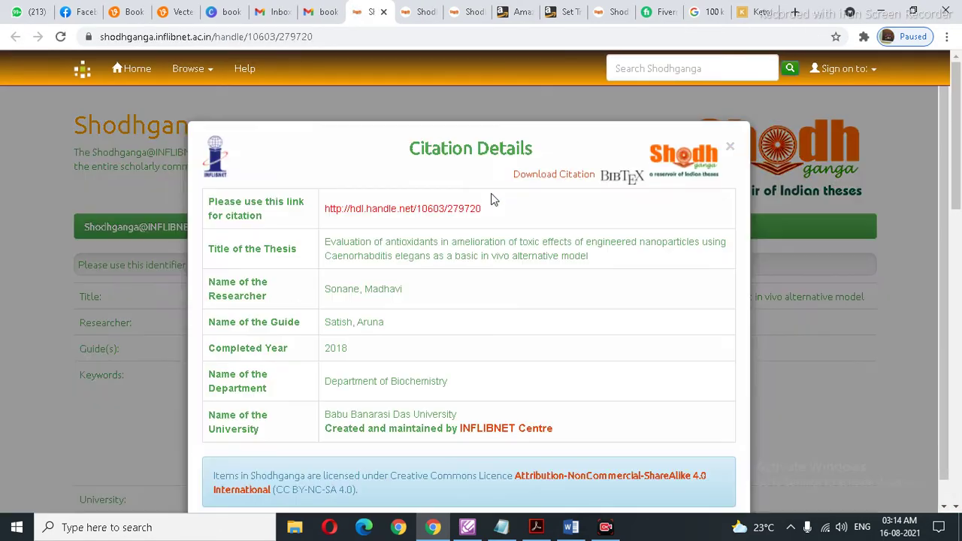
Step: Dismiss the Citation Details popup and look over the thesis record page
click(731, 147)
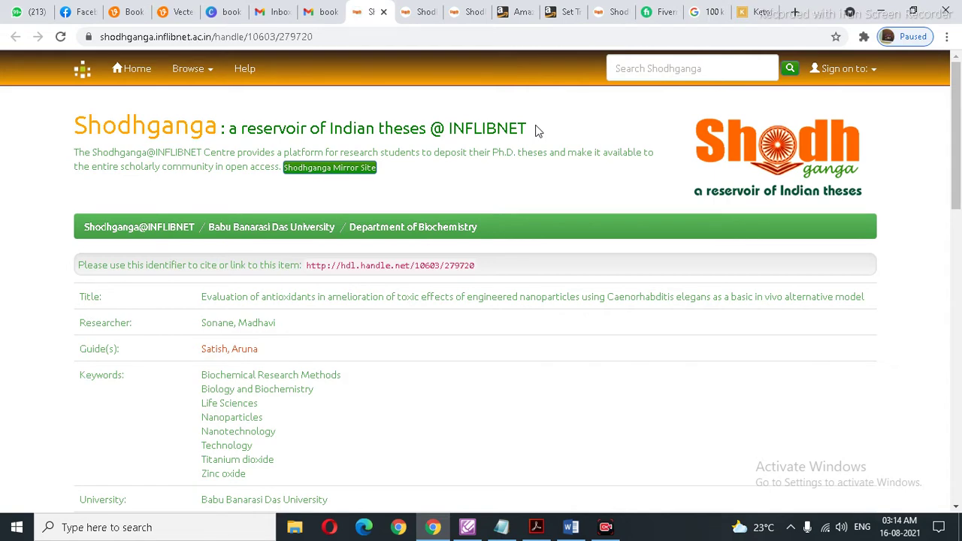
scroll(535, 131, down, 5)
scroll(535, 131, down, 3)
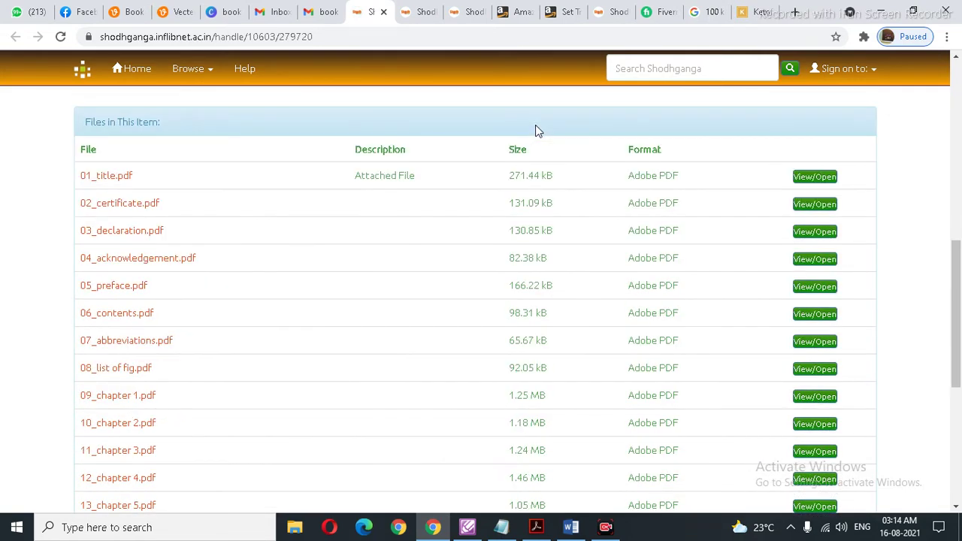
scroll(332, 189, down, 5)
scroll(336, 190, up, 6)
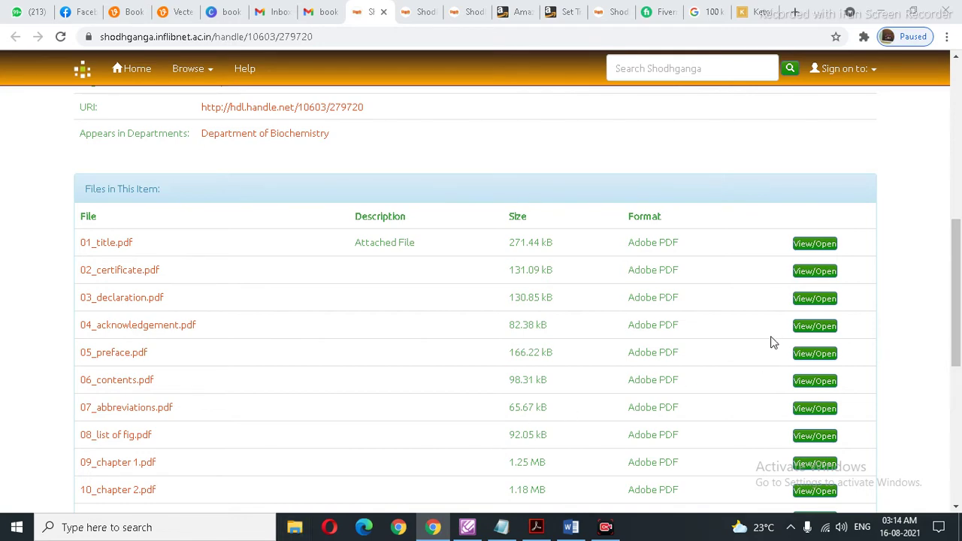
scroll(447, 270, up, 10)
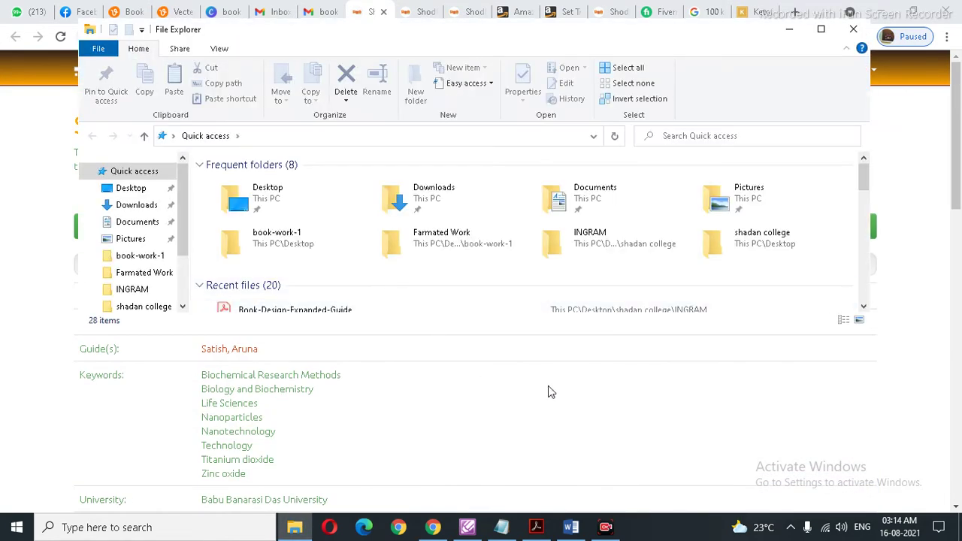
click(948, 179)
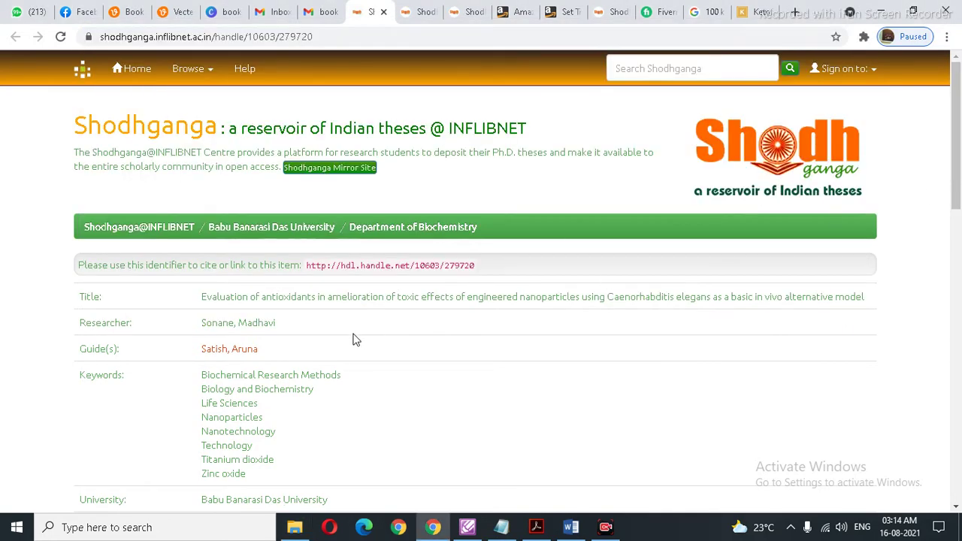
scroll(340, 345, down, 5)
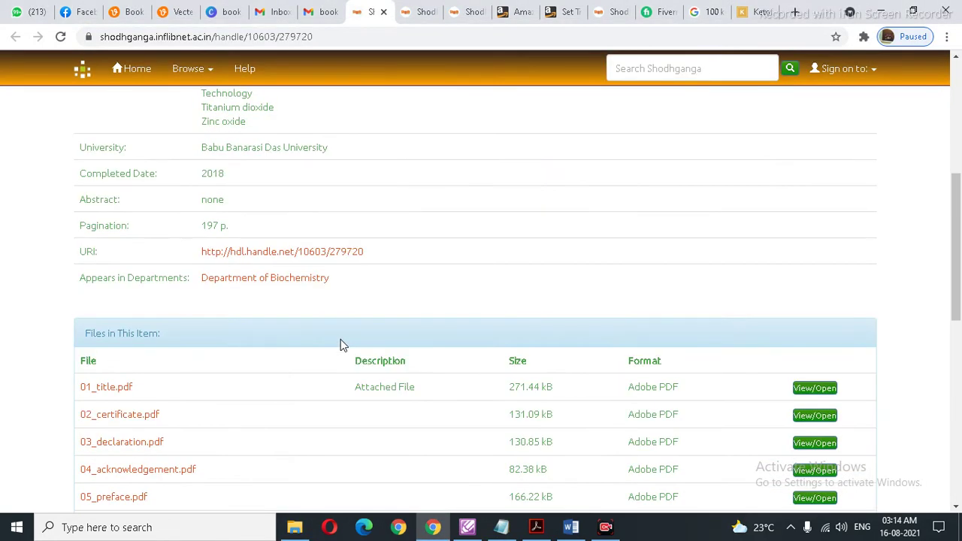
scroll(339, 345, up, 3)
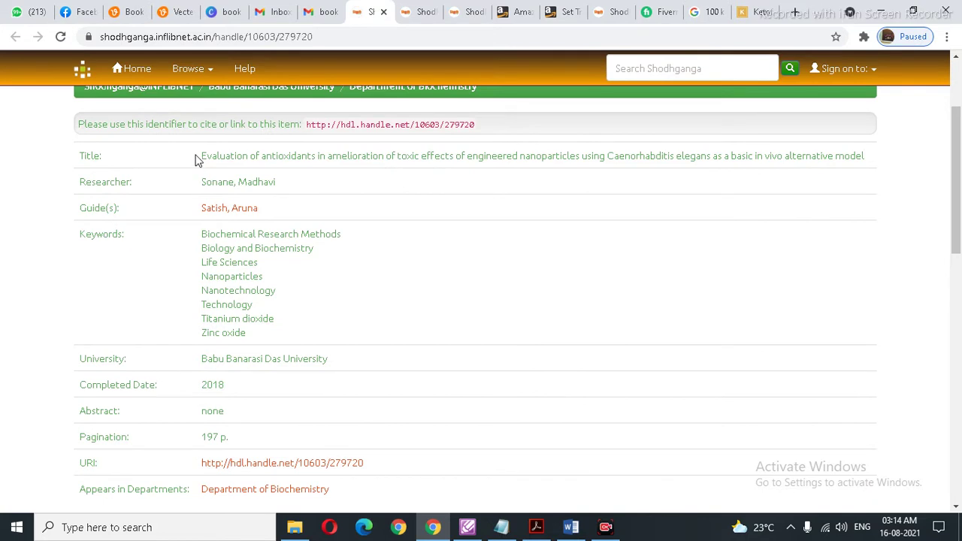
Step: Copy the full nanoparticle antioxidants thesis title and bring up File Explorer
drag(202, 155, 869, 172)
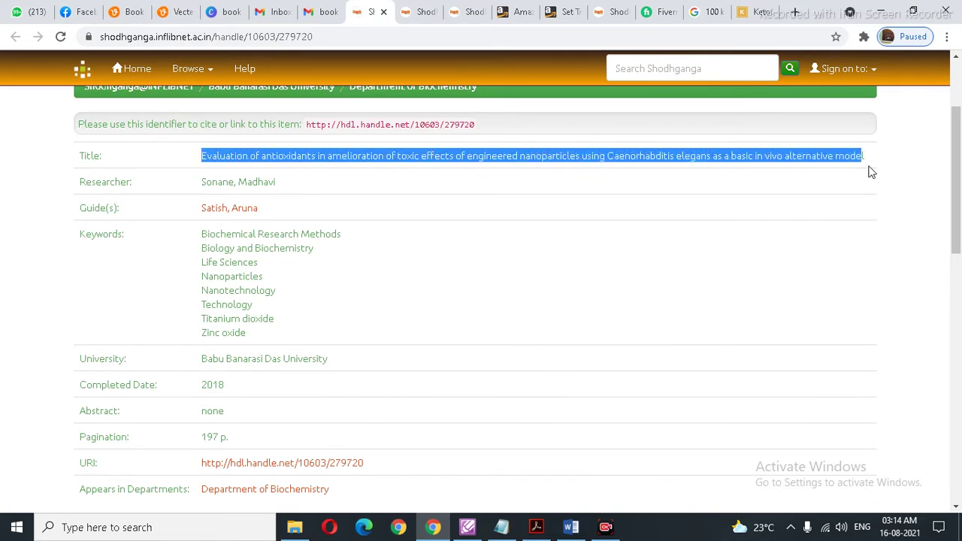
right_click(822, 158)
click(644, 169)
click(294, 527)
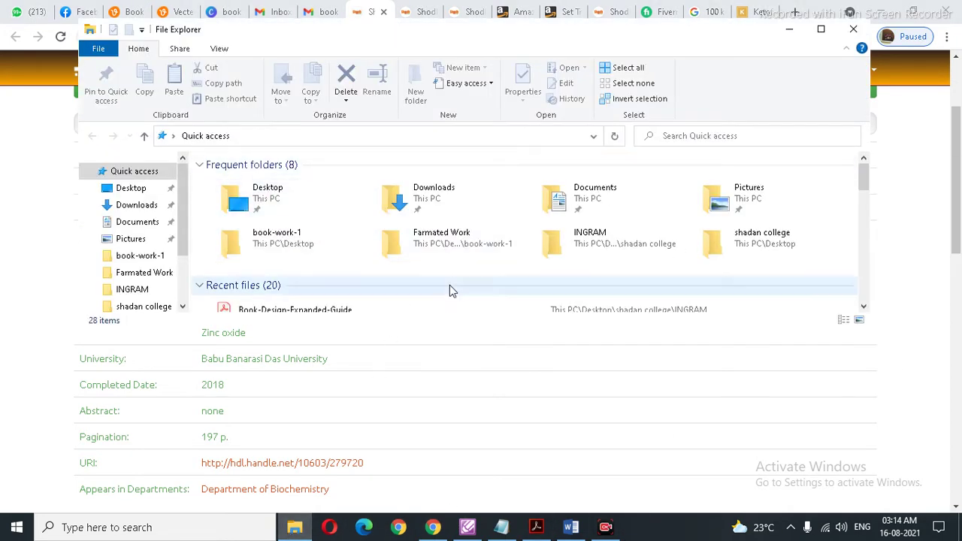
Step: Maximize File Explorer, look around Quick access, then open the Desktop folder
click(825, 32)
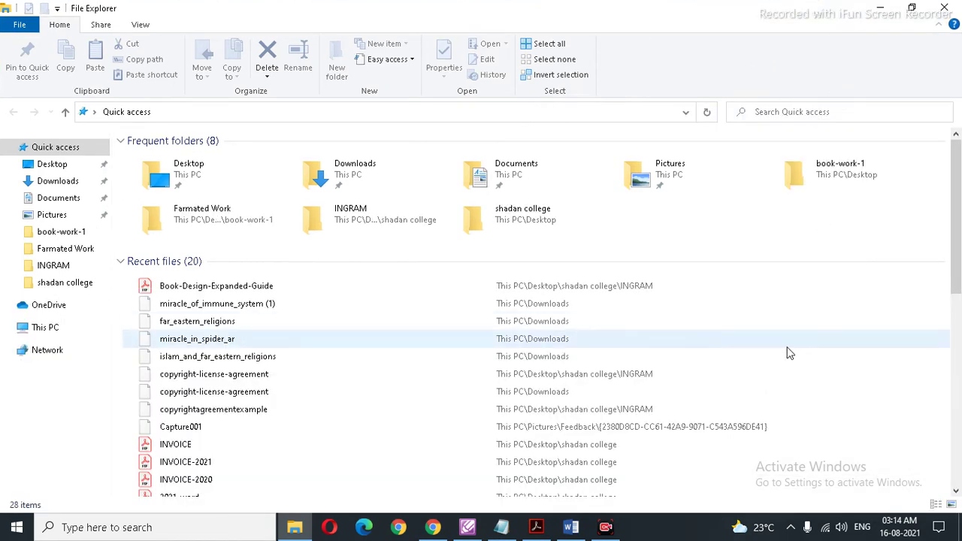
right_click(759, 213)
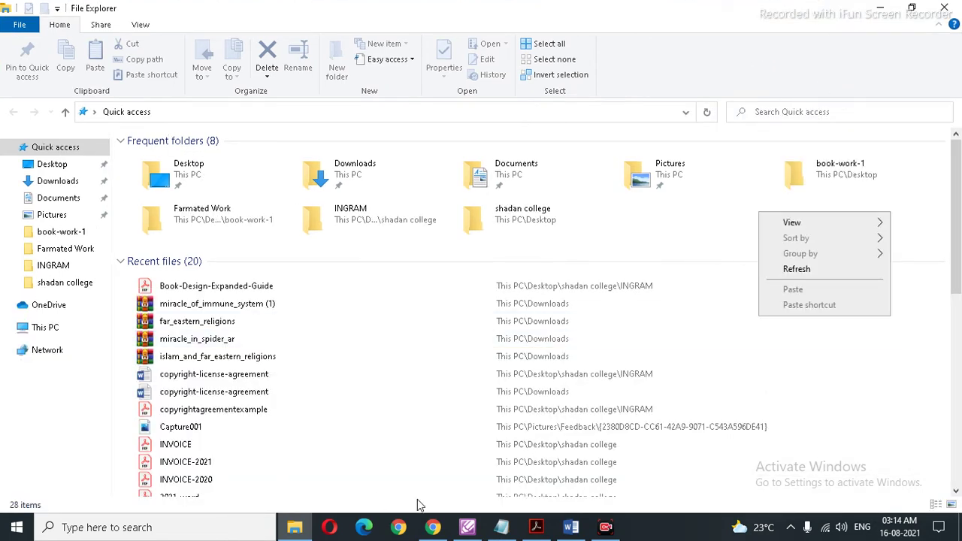
double_click(728, 391)
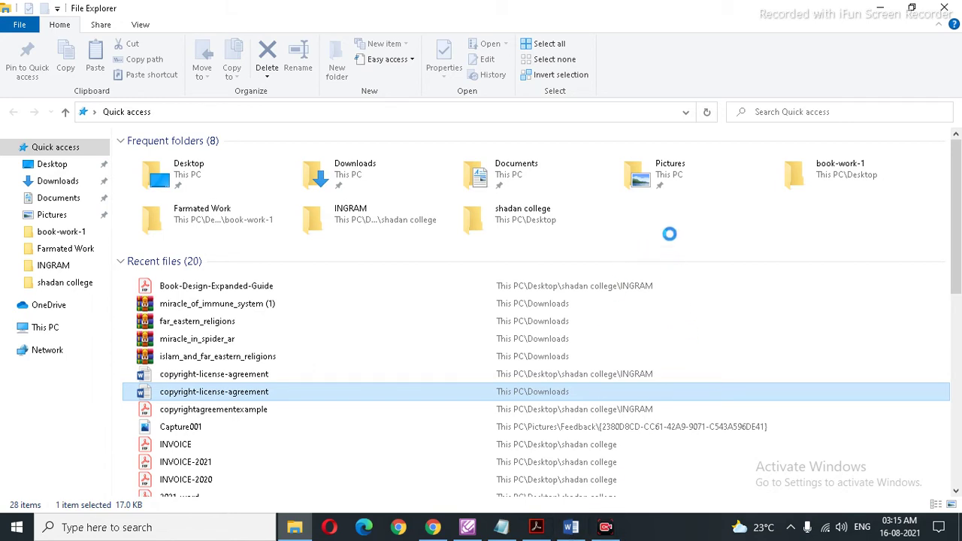
click(671, 240)
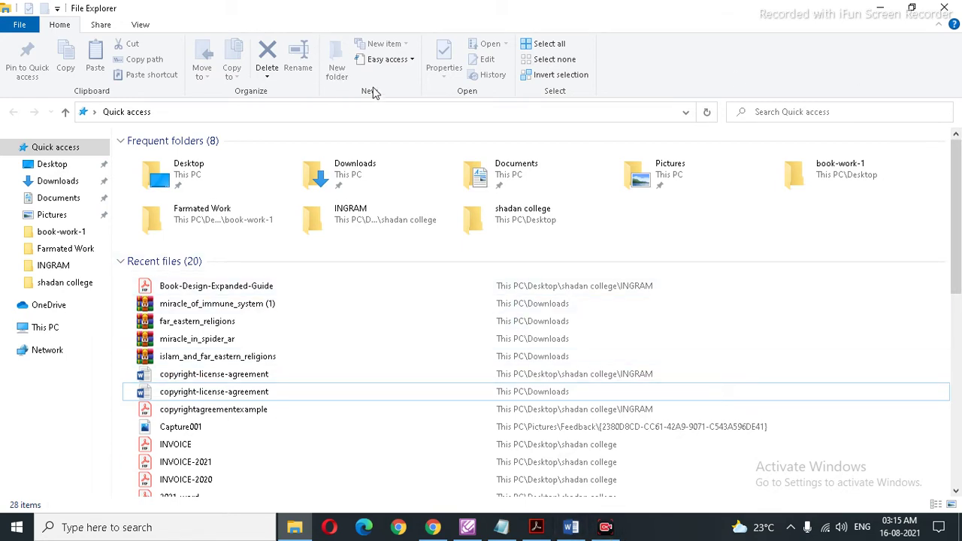
right_click(715, 226)
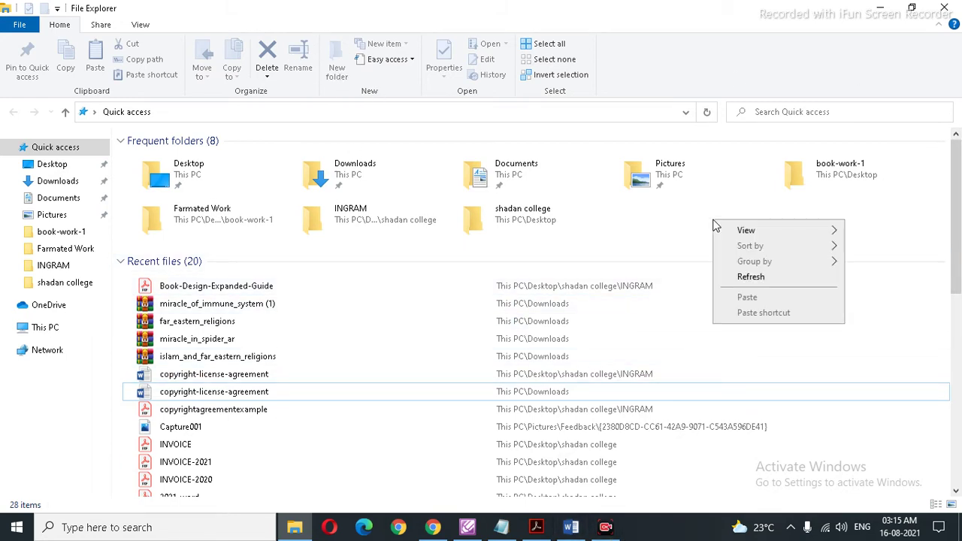
click(300, 97)
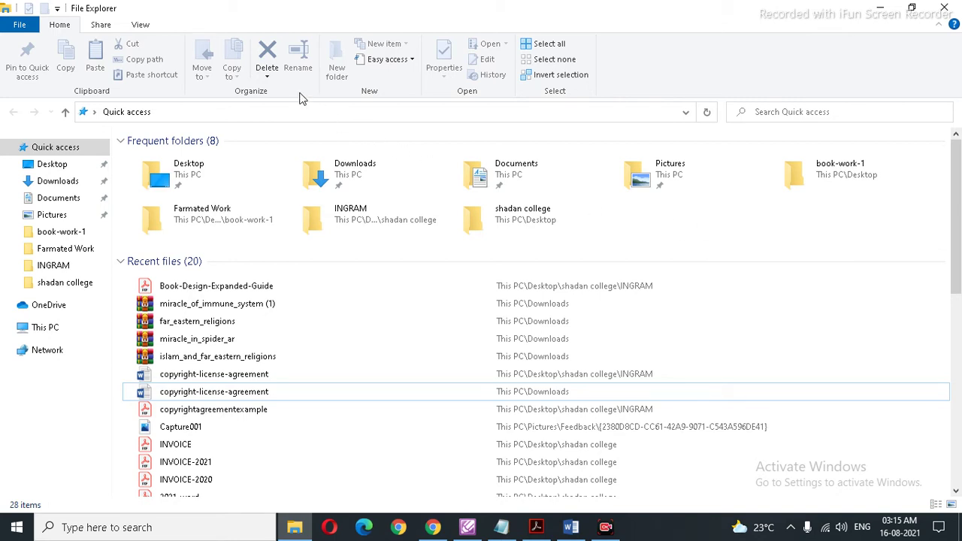
click(62, 163)
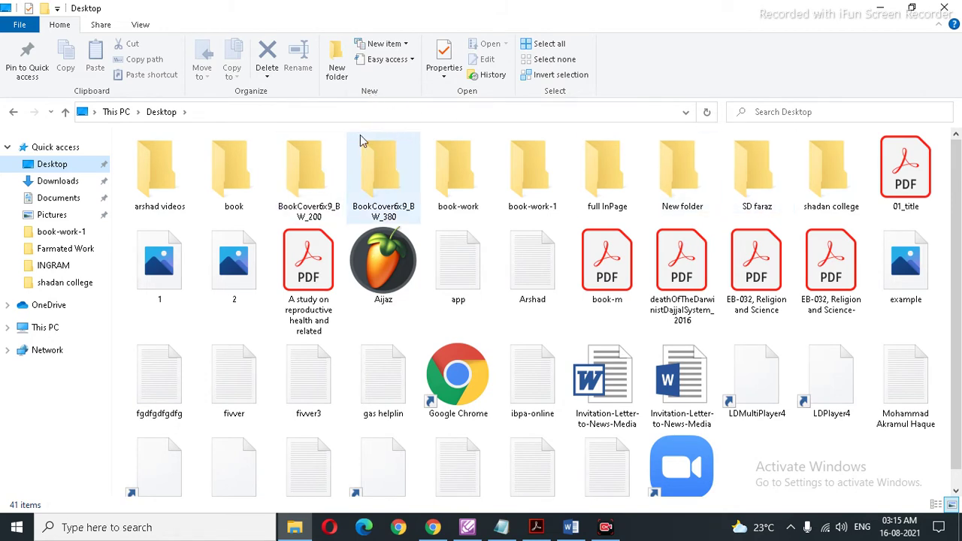
Step: Minimize Explorer, Chrome, Word, Acrobat and Notepad, then bring back File Explorer's Desktop folder
click(885, 8)
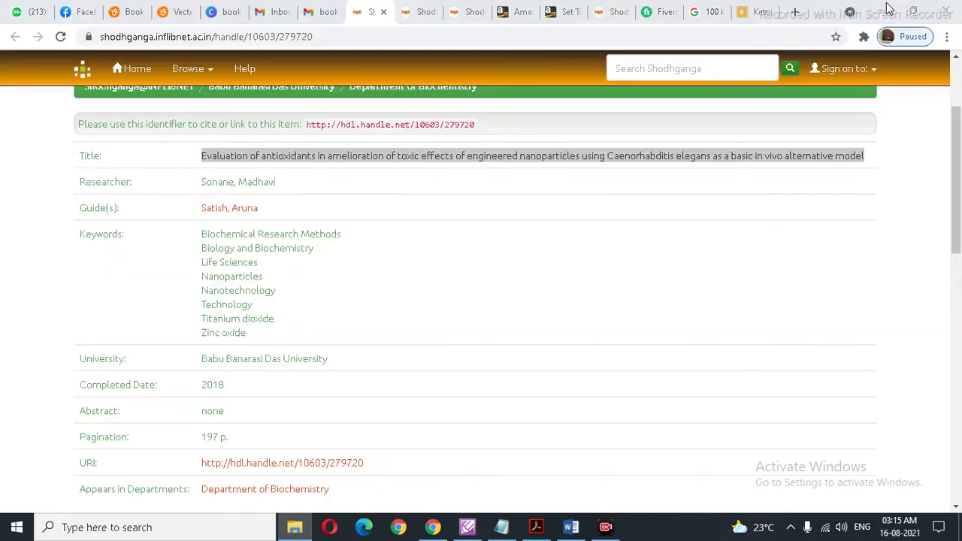
click(886, 8)
click(885, 8)
click(885, 7)
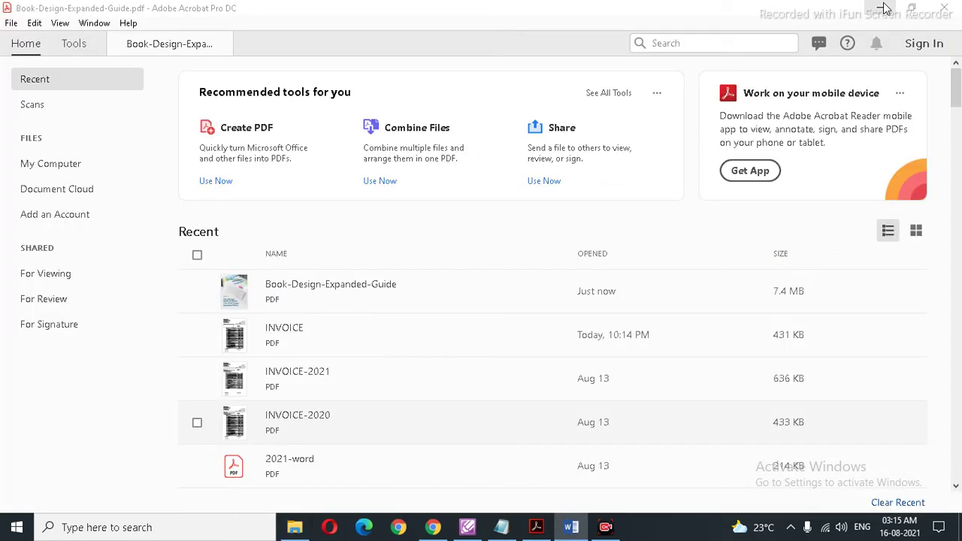
click(885, 8)
click(886, 8)
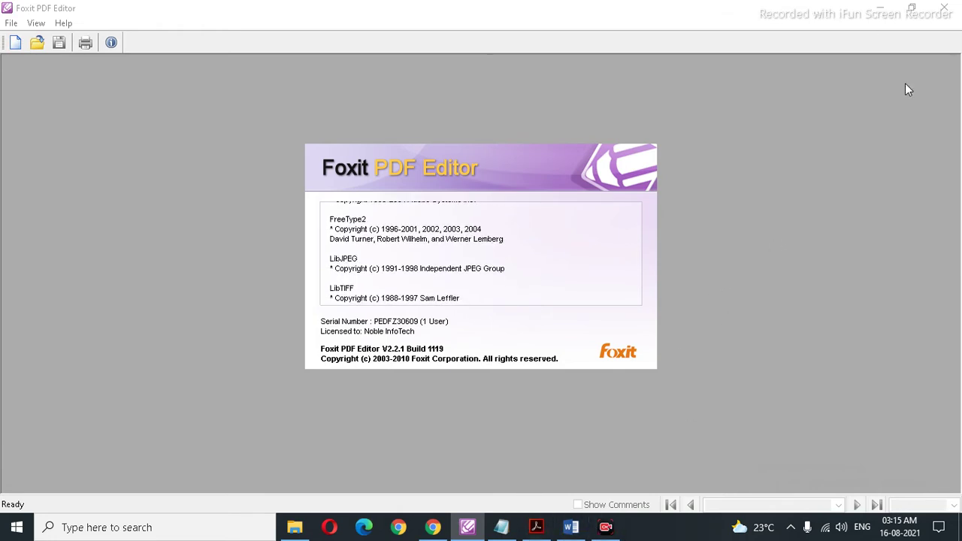
click(433, 529)
click(295, 527)
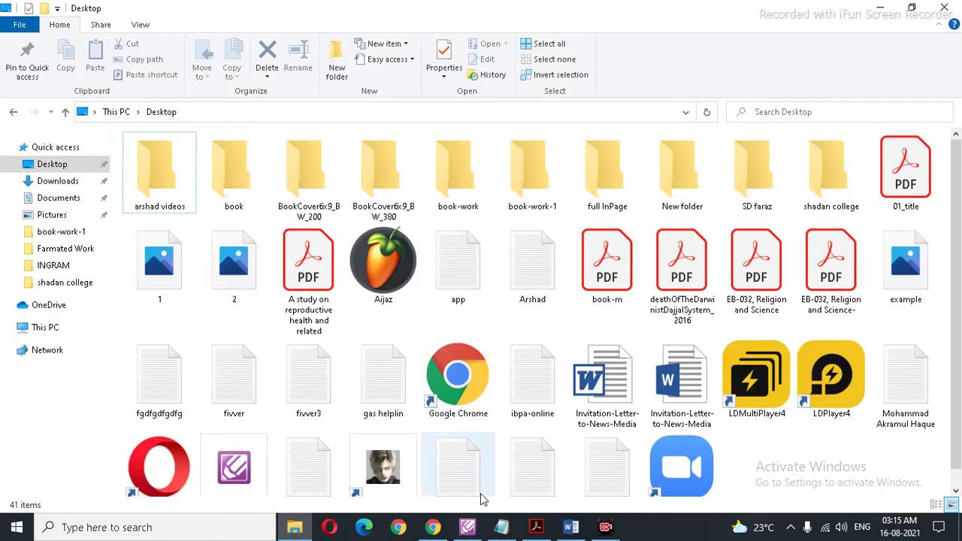
Step: Create a new Desktop folder named Book-1 and open it
right_click(785, 436)
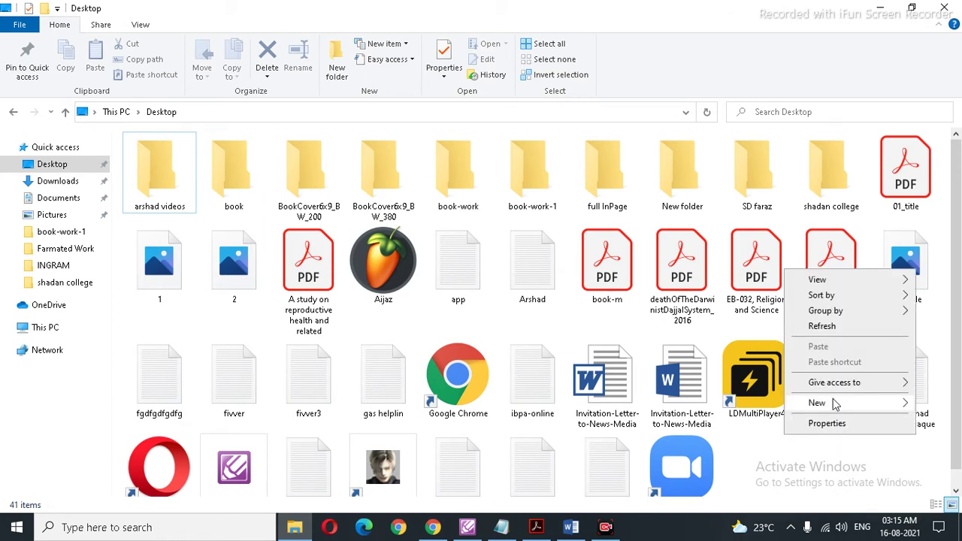
click(808, 405)
click(612, 241)
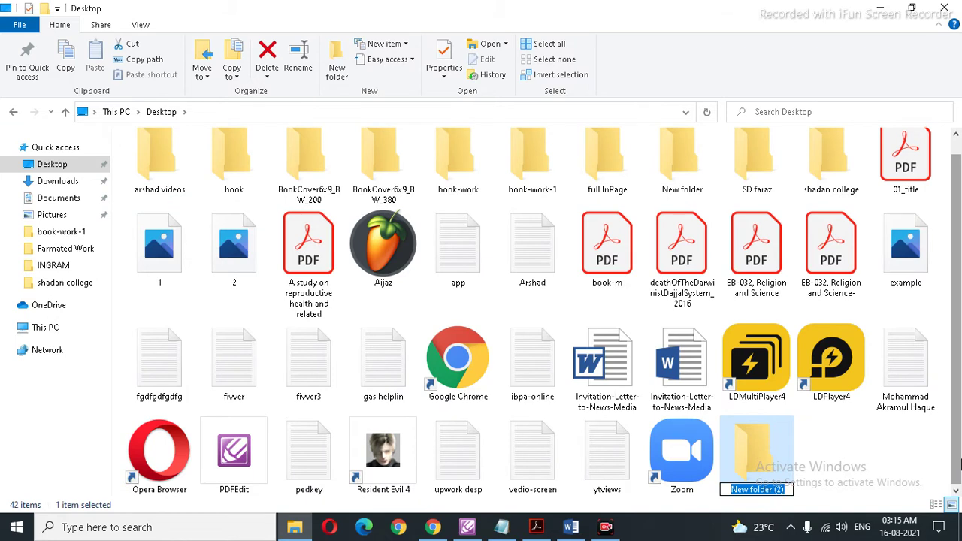
text(Evaluation of antioxidants in amelioration of toxic effects of engineered nanoparticles using Caenorhabditis elegans as a basic in vivo alternative model)
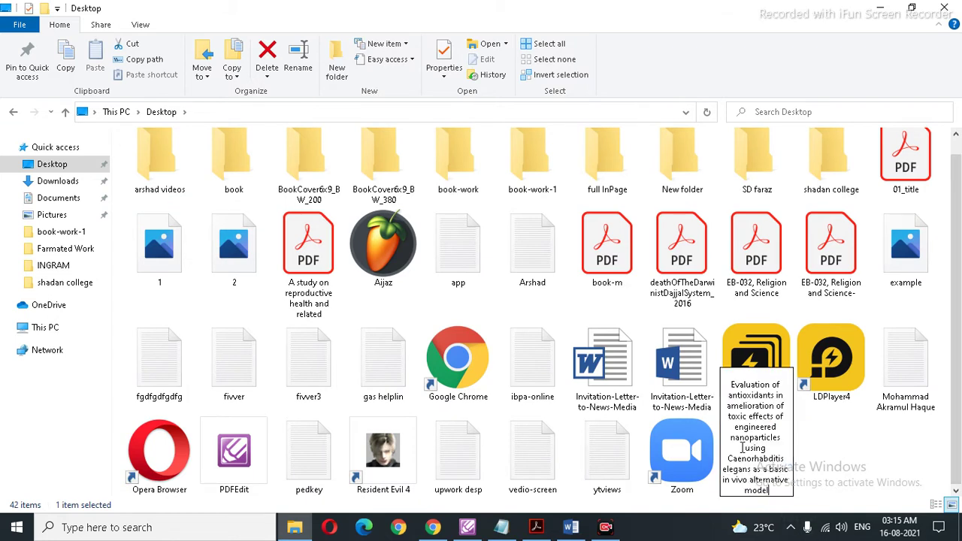
key(ctrl+a)
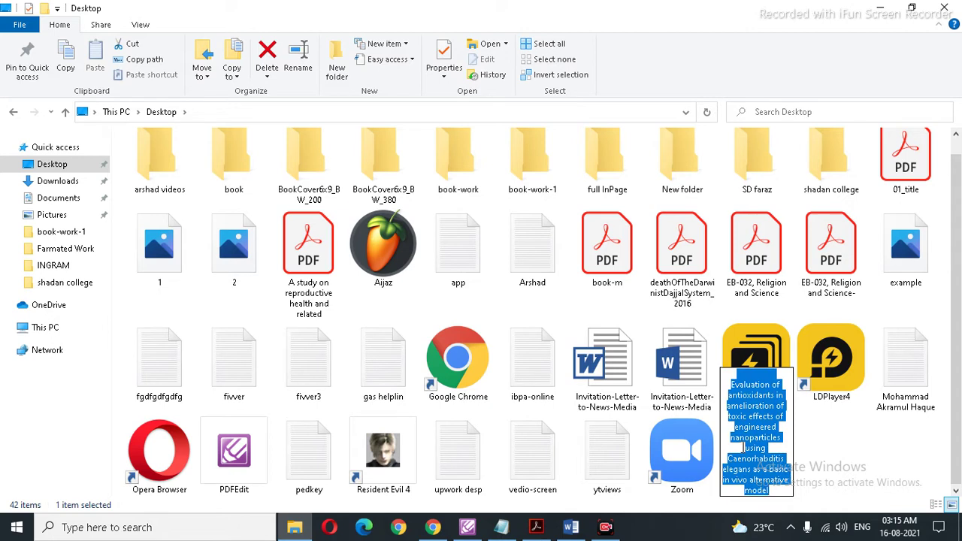
text(Book-1)
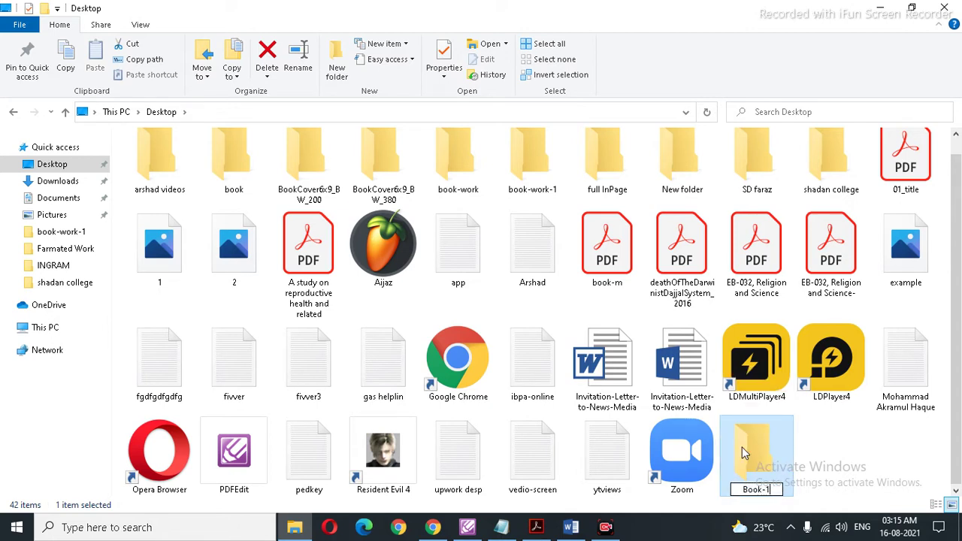
key(Return)
double_click(757, 451)
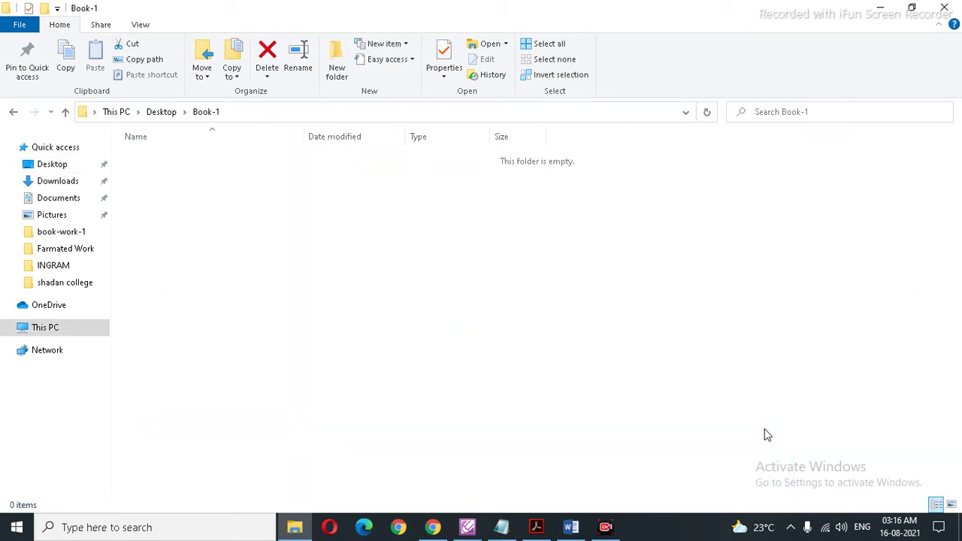
Step: Return to Chrome and the Gmail 'book link' email
click(433, 527)
scroll(434, 348, down, 4)
scroll(433, 347, up, 4)
click(317, 14)
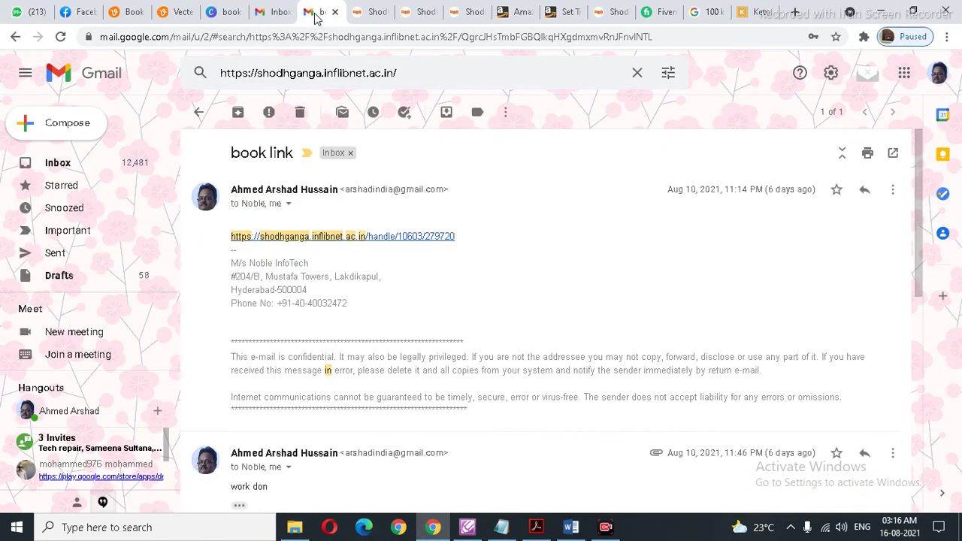
Step: Save 01_title.pdf from the Shodhganga record into the Desktop's Book-1 folder
click(365, 13)
scroll(402, 248, down, 4)
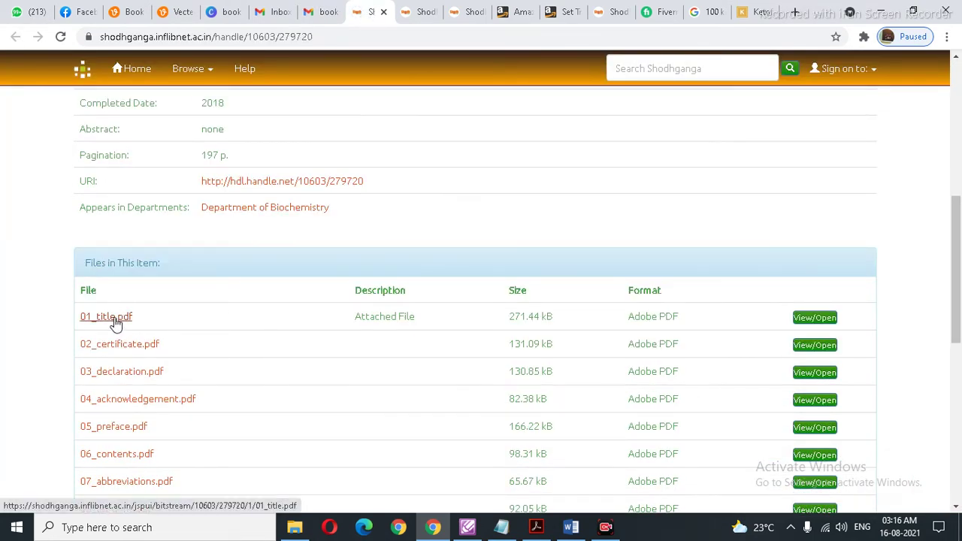
right_click(114, 318)
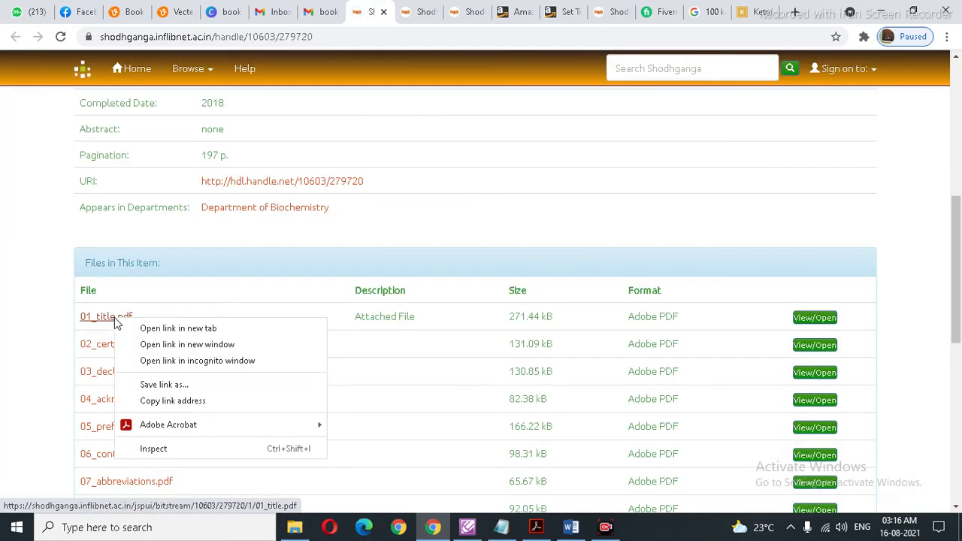
click(172, 381)
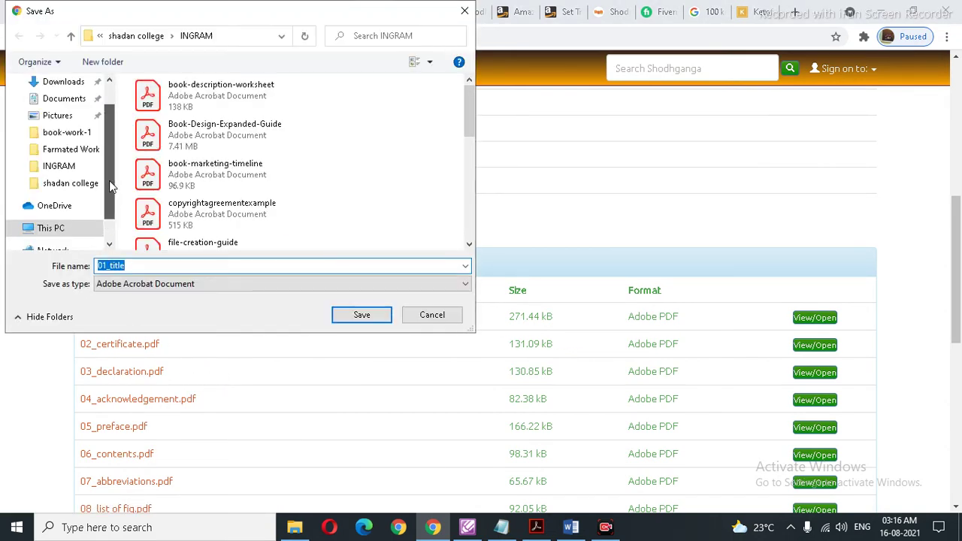
scroll(94, 165, up, 1)
click(60, 111)
click(171, 130)
double_click(334, 133)
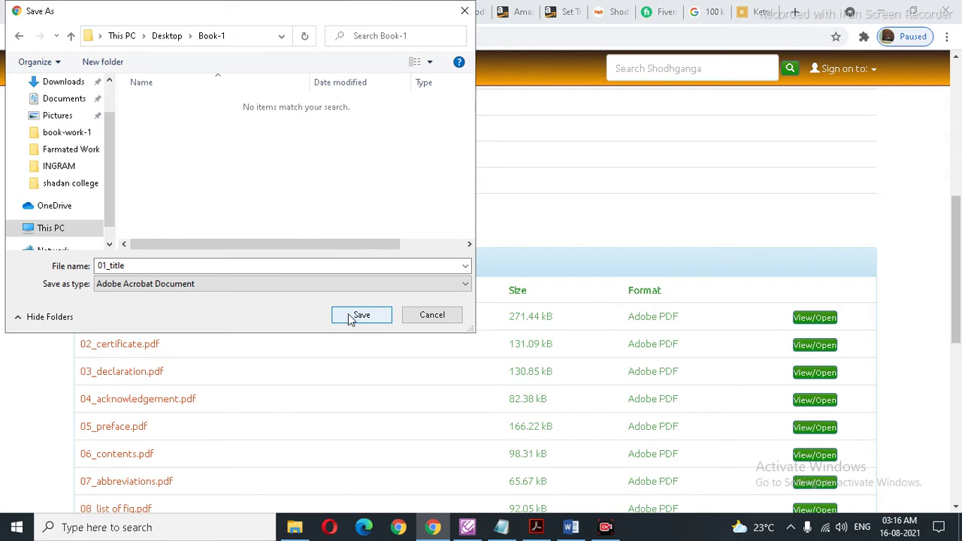
click(350, 317)
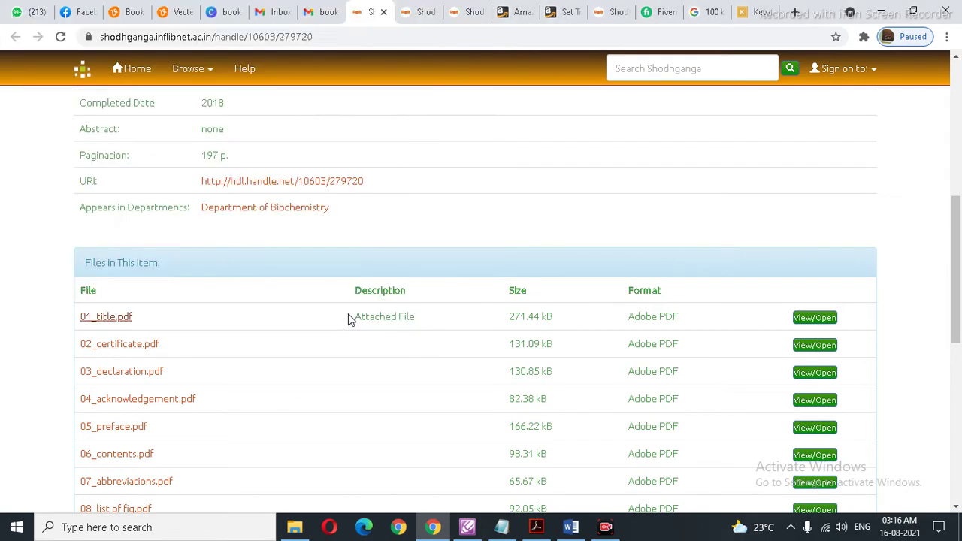
Step: Save 02_certificate.pdf, 03_declaration.pdf and 04_acknowledgement.pdf into Book-1
right_click(134, 351)
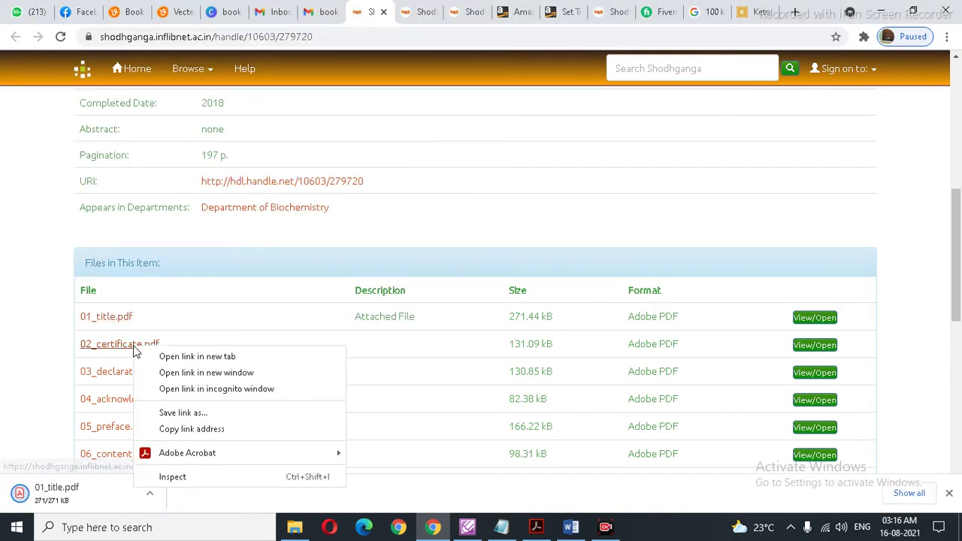
click(179, 414)
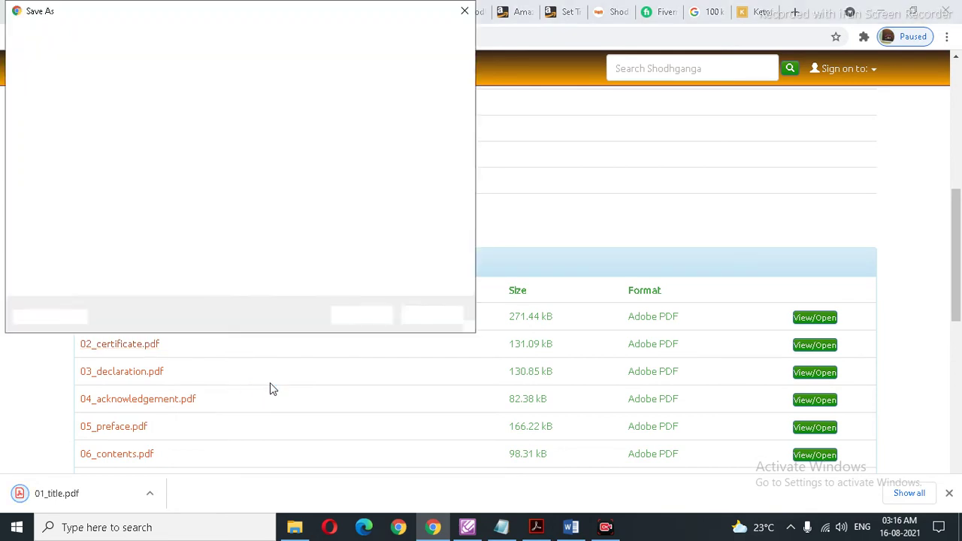
click(361, 315)
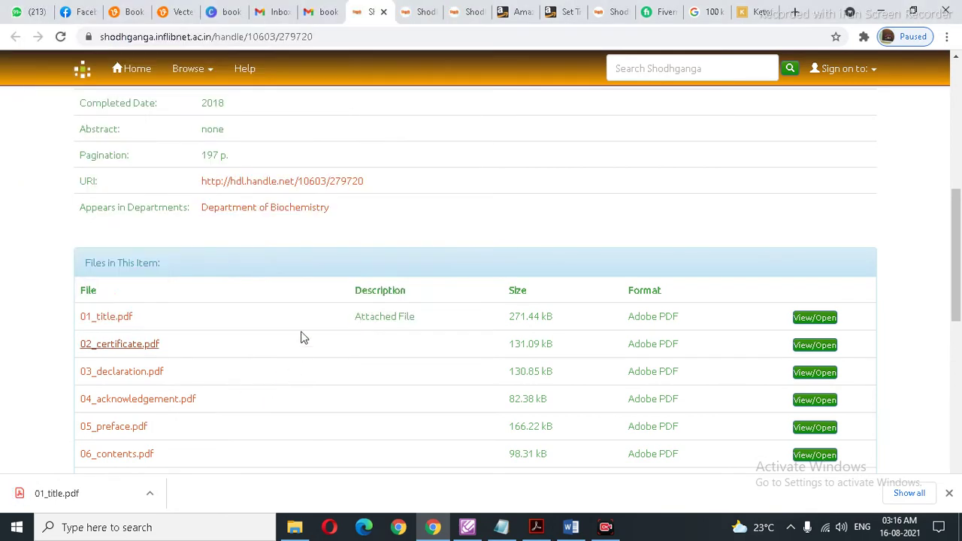
right_click(118, 378)
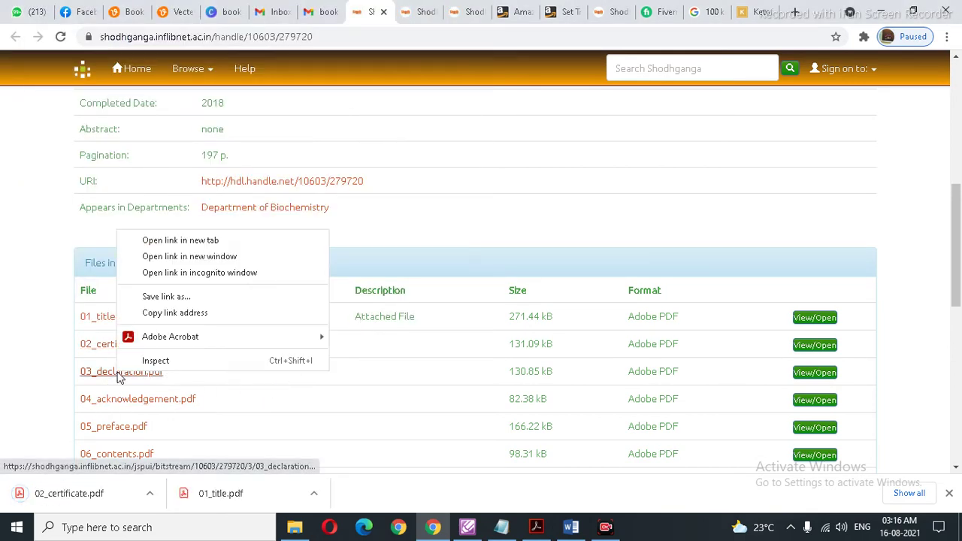
click(169, 298)
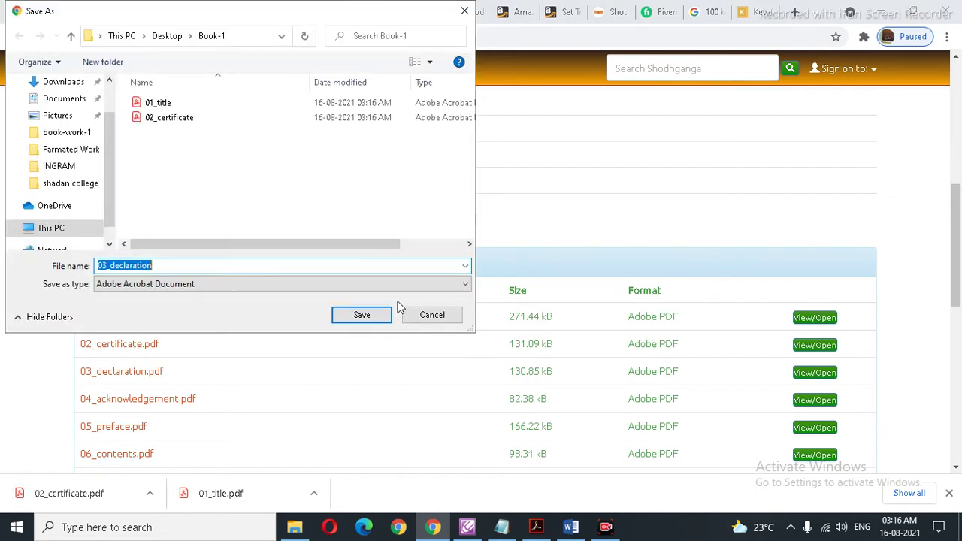
click(364, 317)
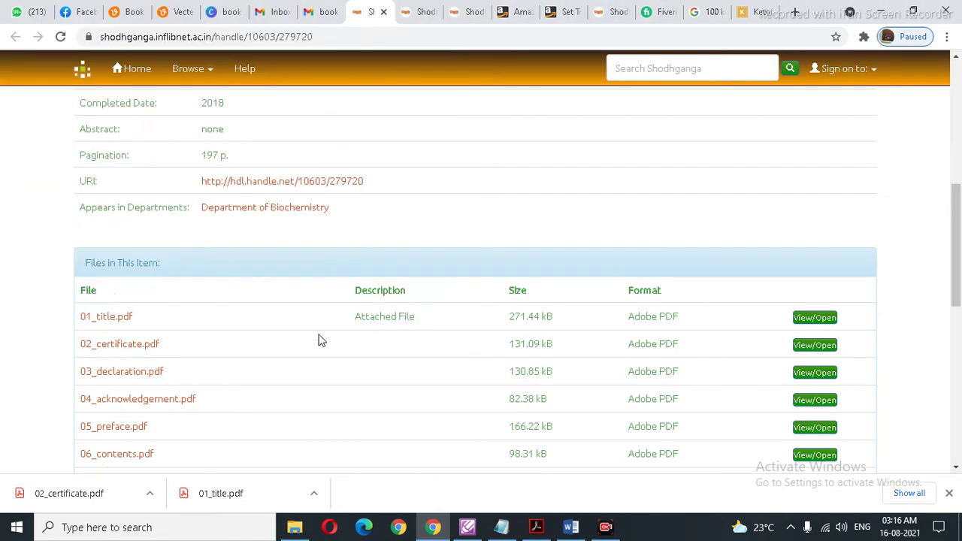
right_click(133, 399)
click(179, 322)
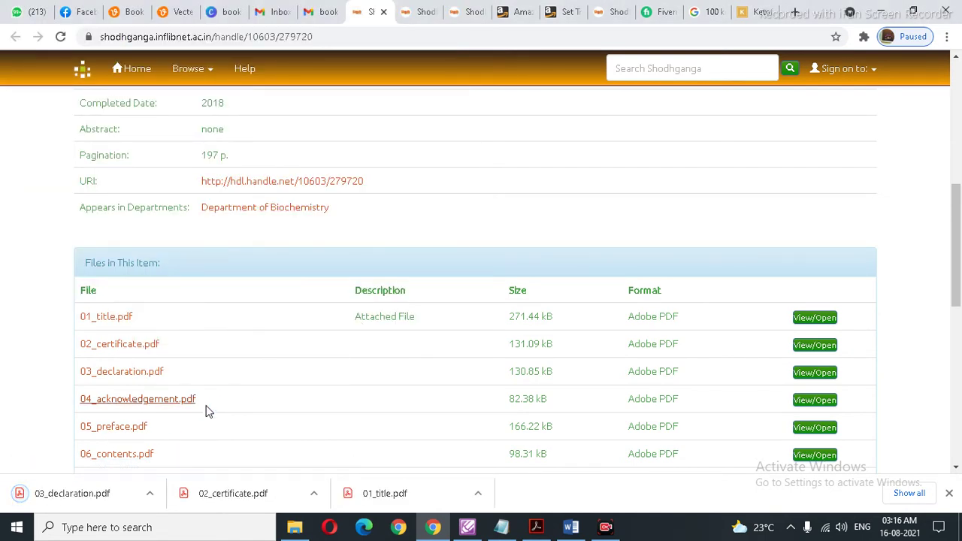
click(361, 316)
Step: Save 05_preface.pdf and 06_contents.pdf into Book-1
right_click(113, 427)
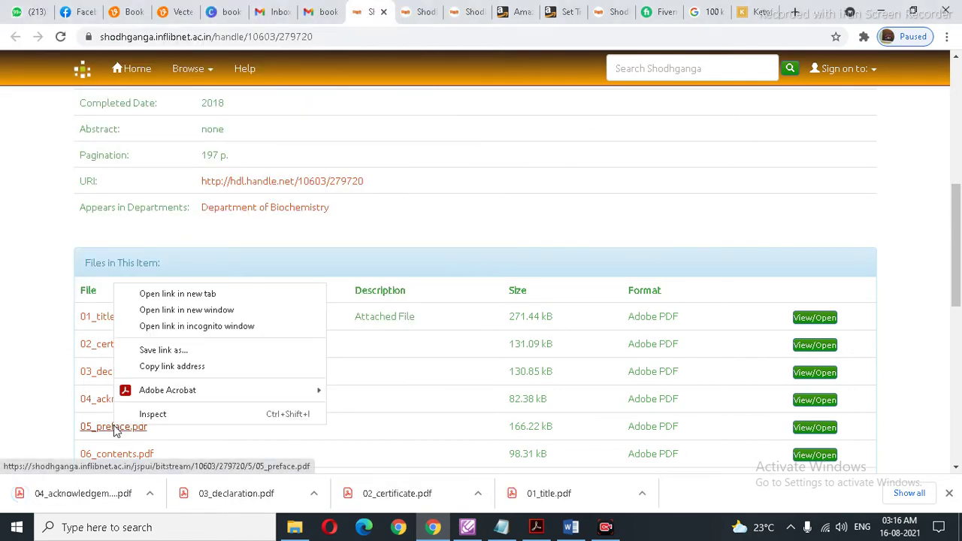
click(173, 350)
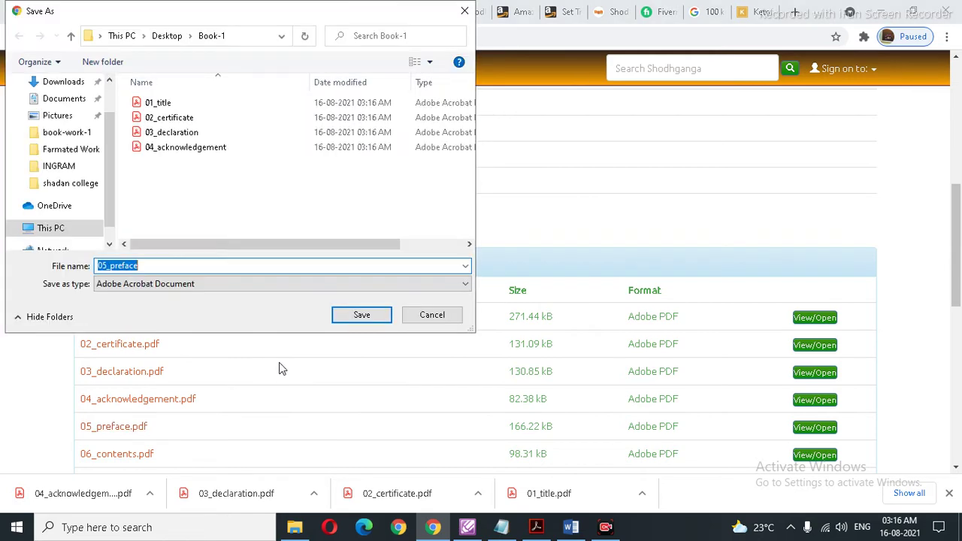
click(360, 315)
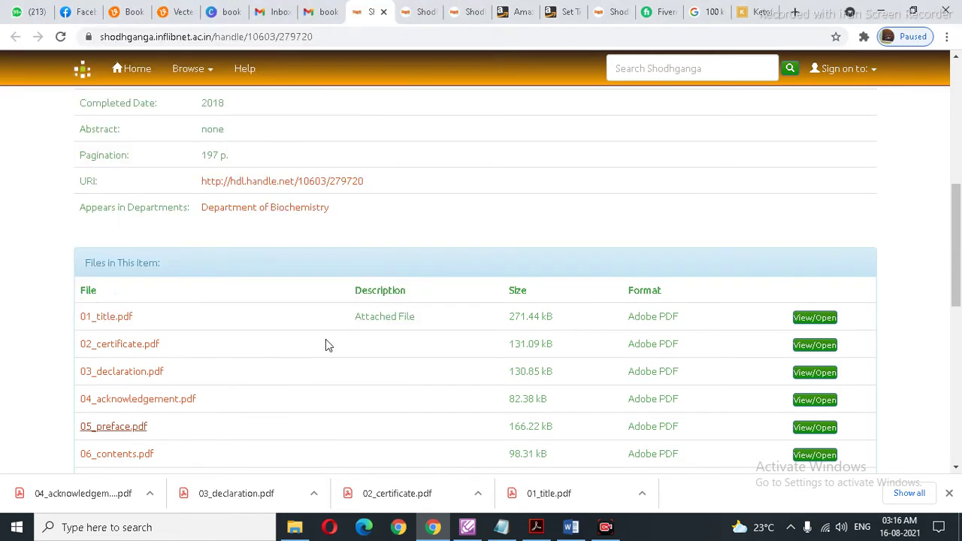
right_click(119, 456)
click(175, 384)
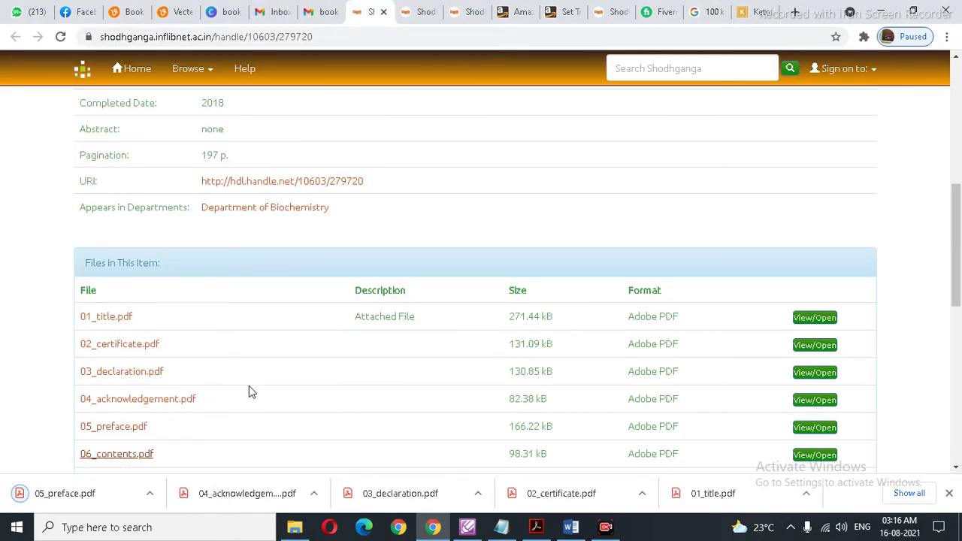
click(361, 315)
scroll(251, 356, down, 2)
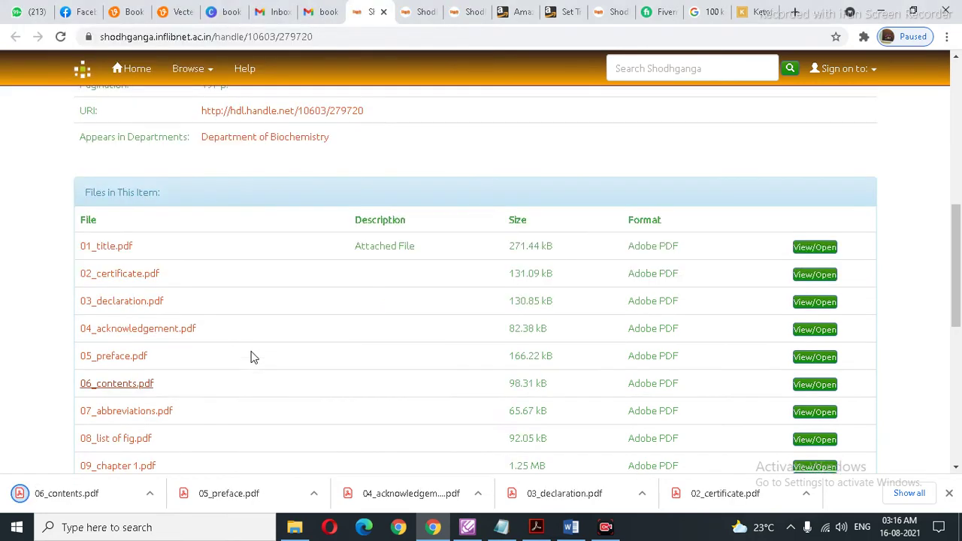
Step: Save 07_abbreviations, 08_list of fig and 09_chapter 1 as PDFs into Book-1
right_click(133, 340)
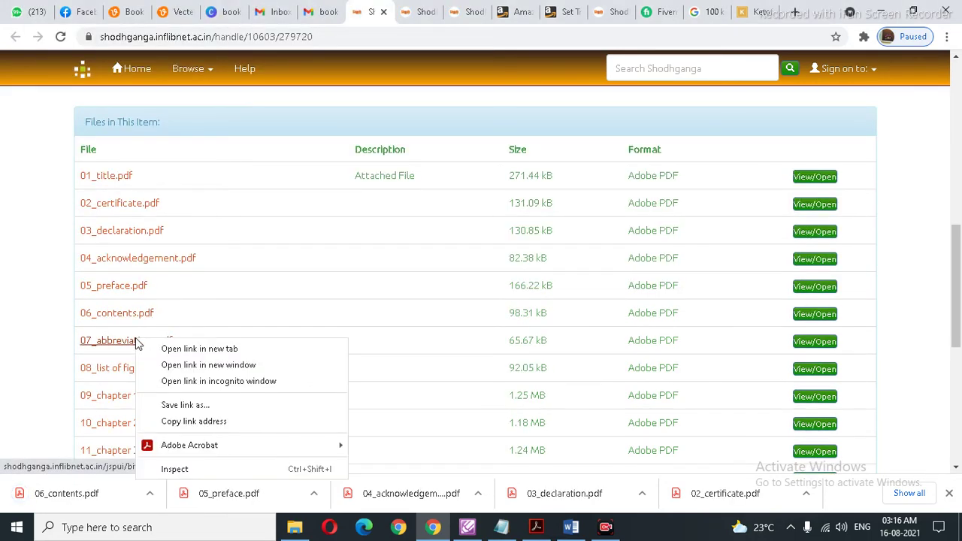
click(192, 408)
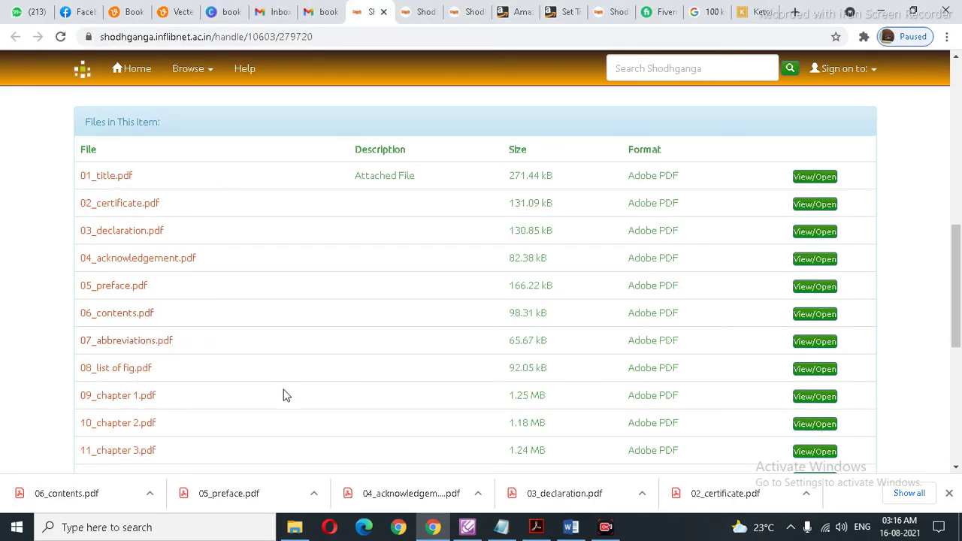
click(361, 316)
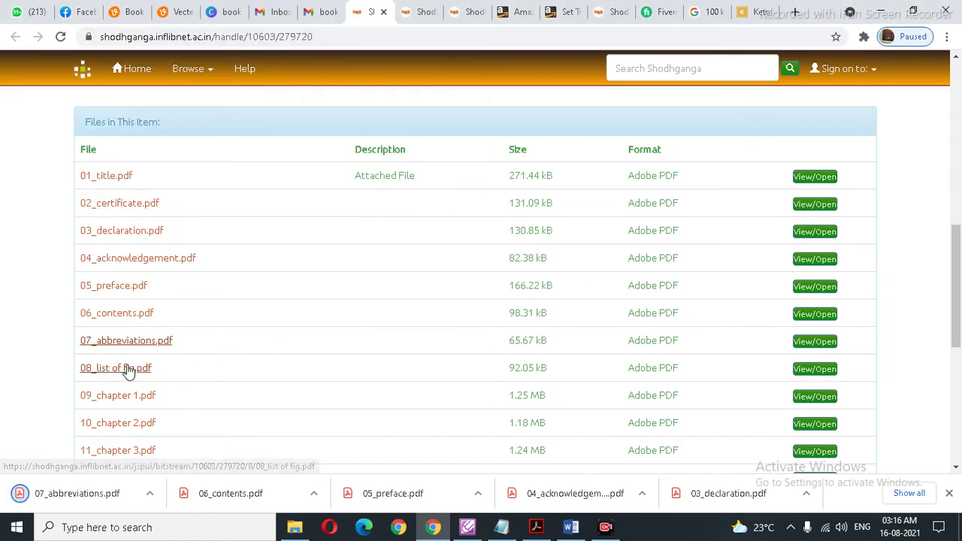
right_click(128, 367)
click(171, 431)
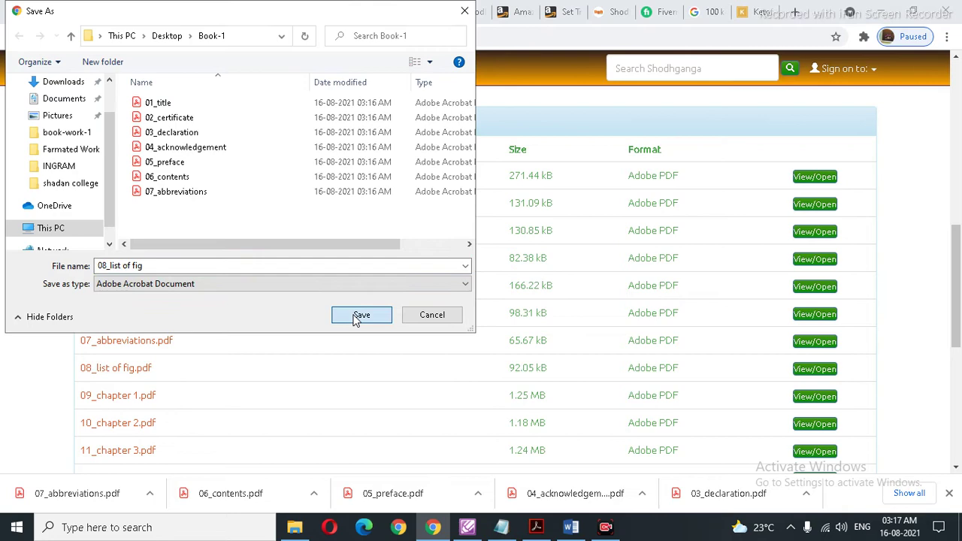
click(360, 314)
right_click(142, 397)
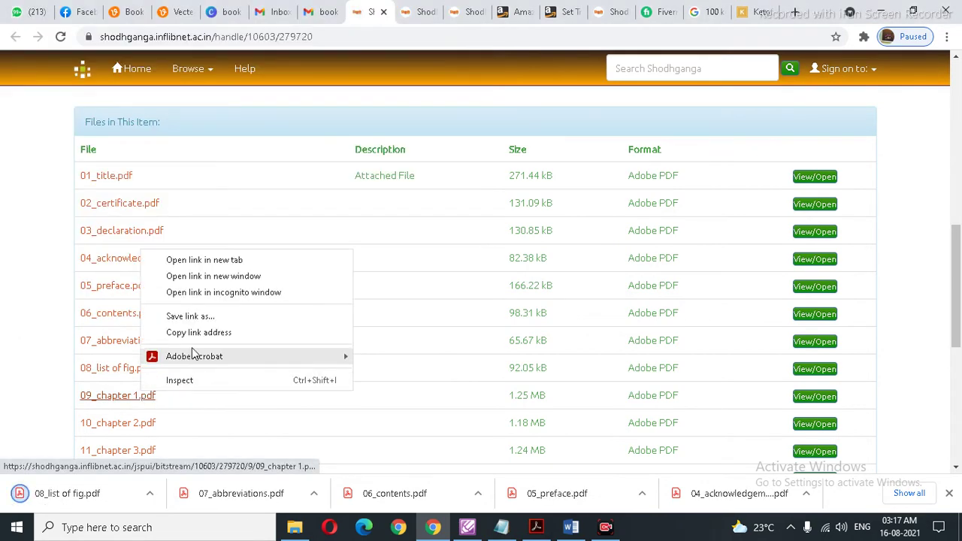
click(199, 317)
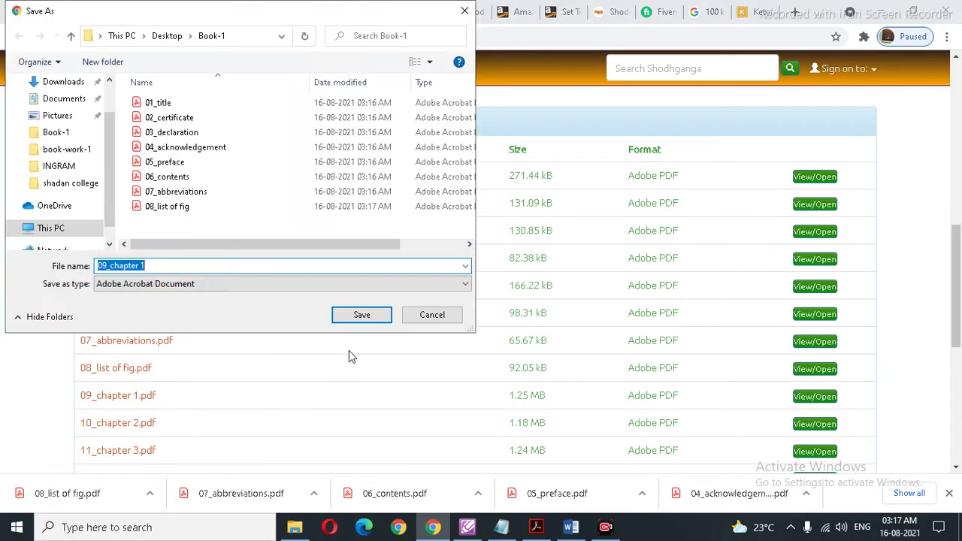
click(363, 315)
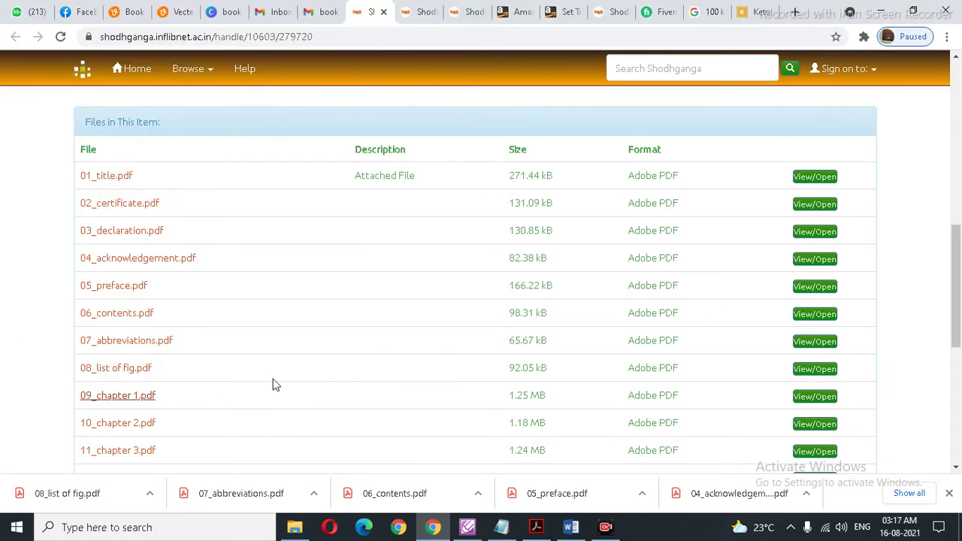
Step: Save 10_chapter 2 and 11_chapter 3 as PDFs into Book-1
right_click(138, 424)
click(188, 348)
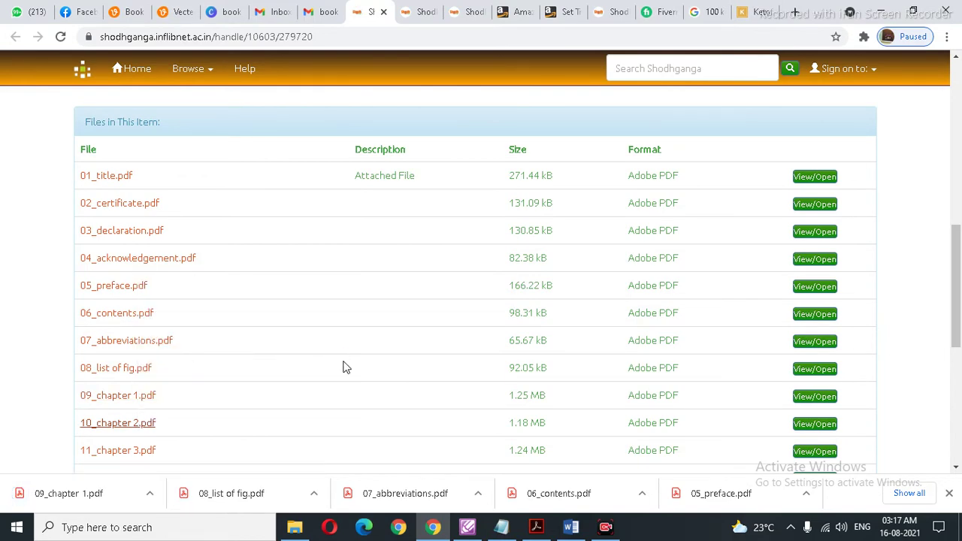
click(359, 320)
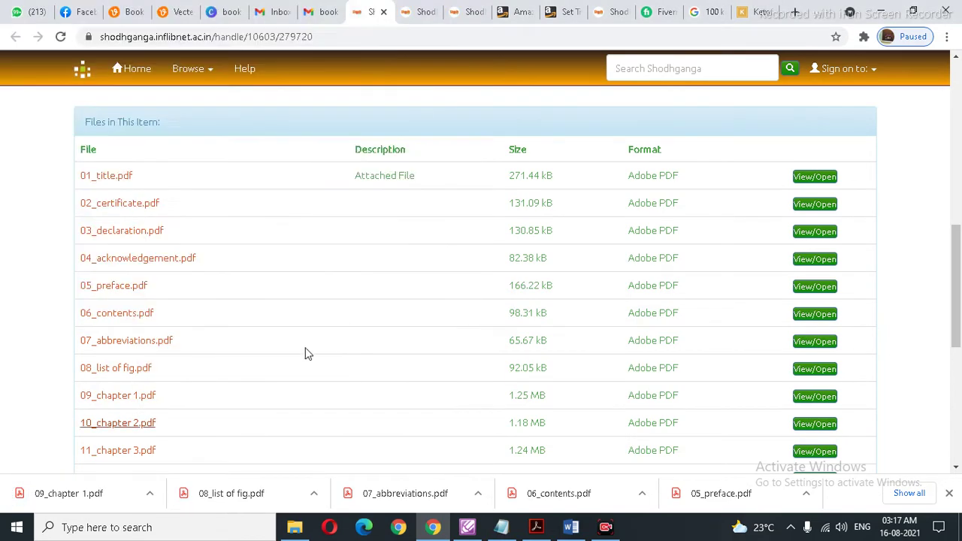
right_click(139, 451)
click(188, 374)
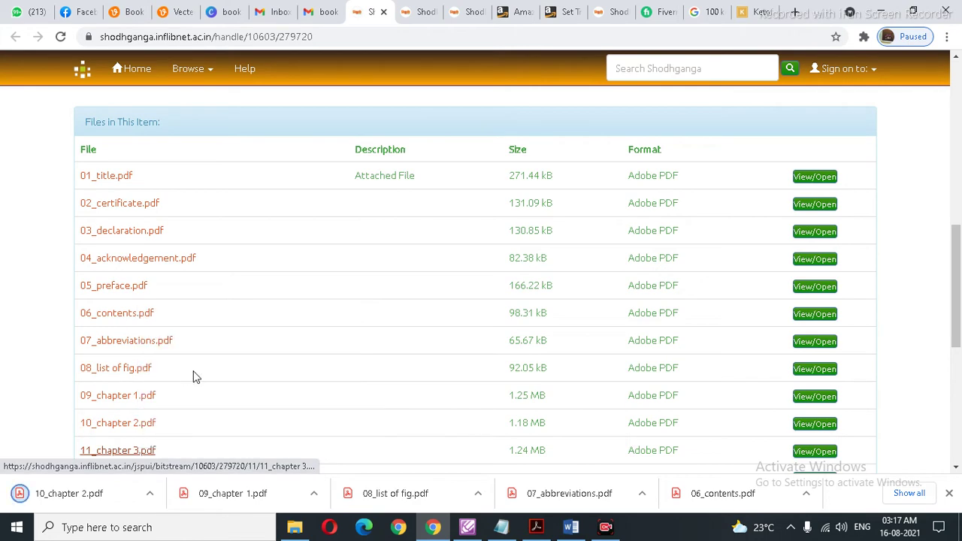
click(360, 315)
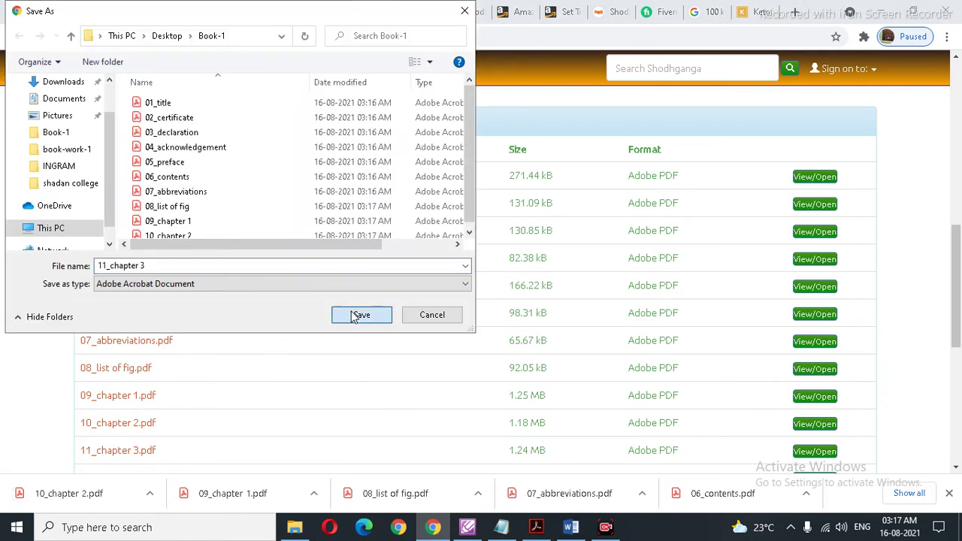
scroll(223, 425, down, 2)
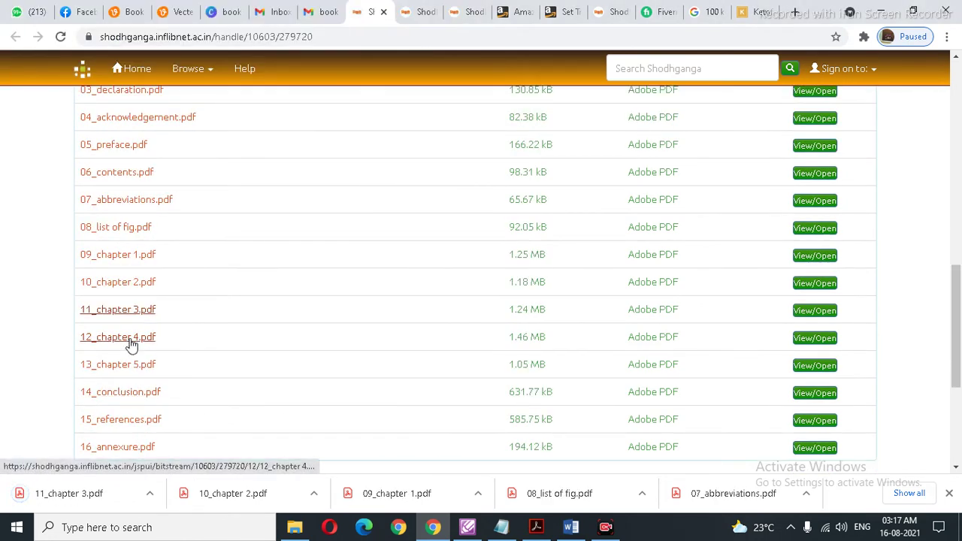
Step: Save 12_chapter 4 into Book-1, and 13_chapter 5 twice
right_click(130, 338)
click(188, 411)
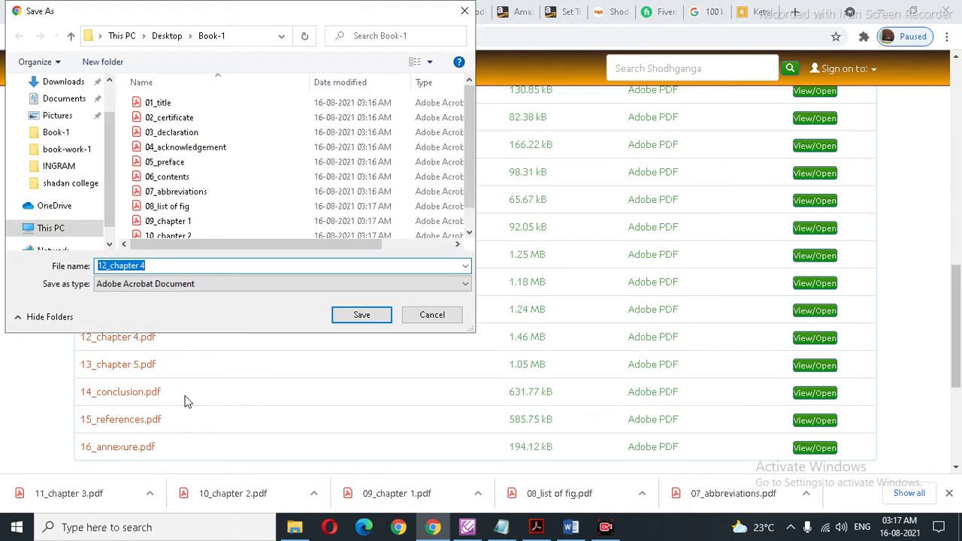
click(340, 317)
right_click(133, 367)
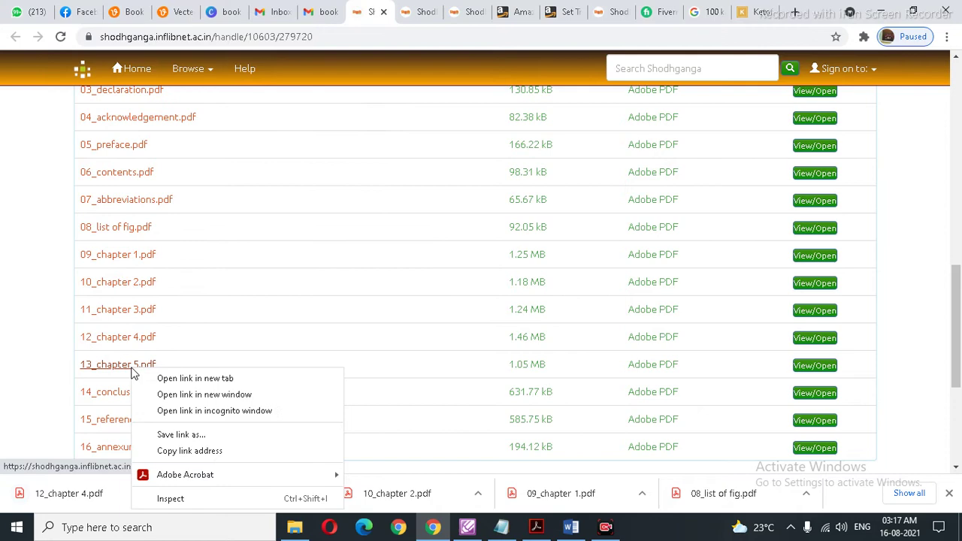
click(177, 434)
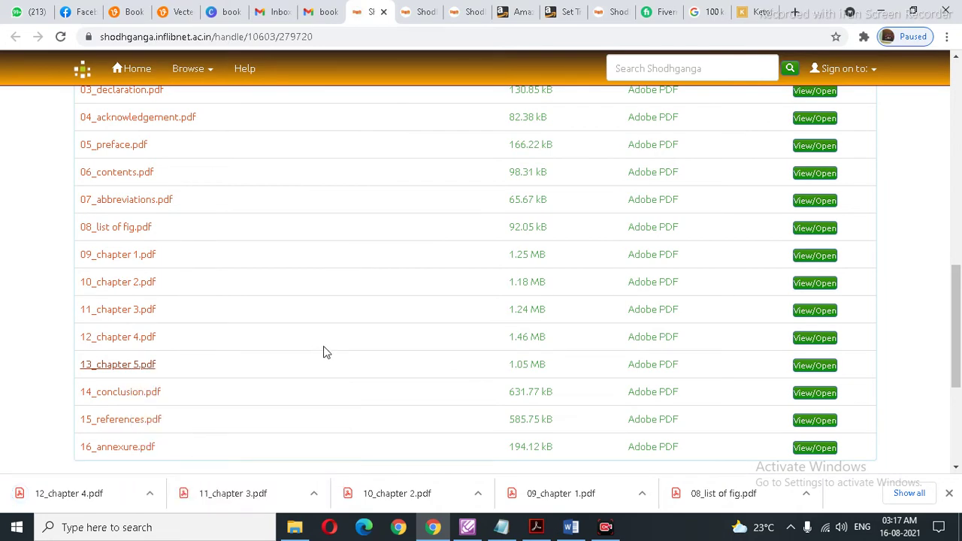
click(358, 317)
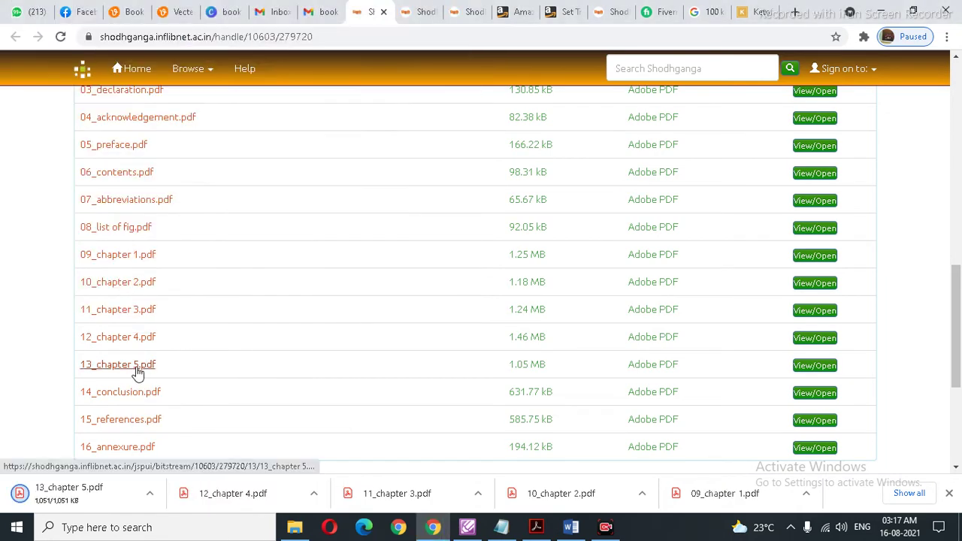
right_click(136, 371)
click(189, 434)
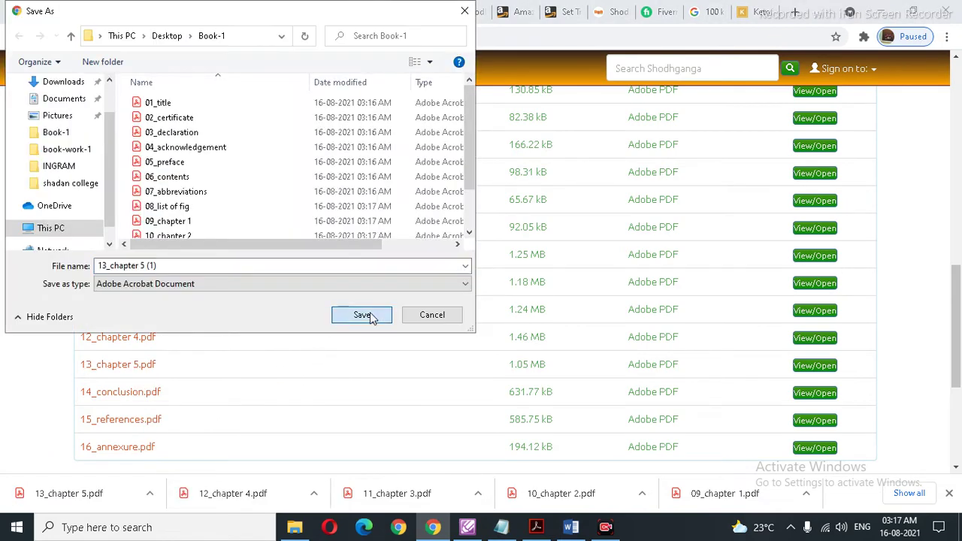
click(361, 315)
Step: Save 14_conclusion, 15_references and 16_annexure into Book-1, then switch to the Book-1 folder
right_click(136, 398)
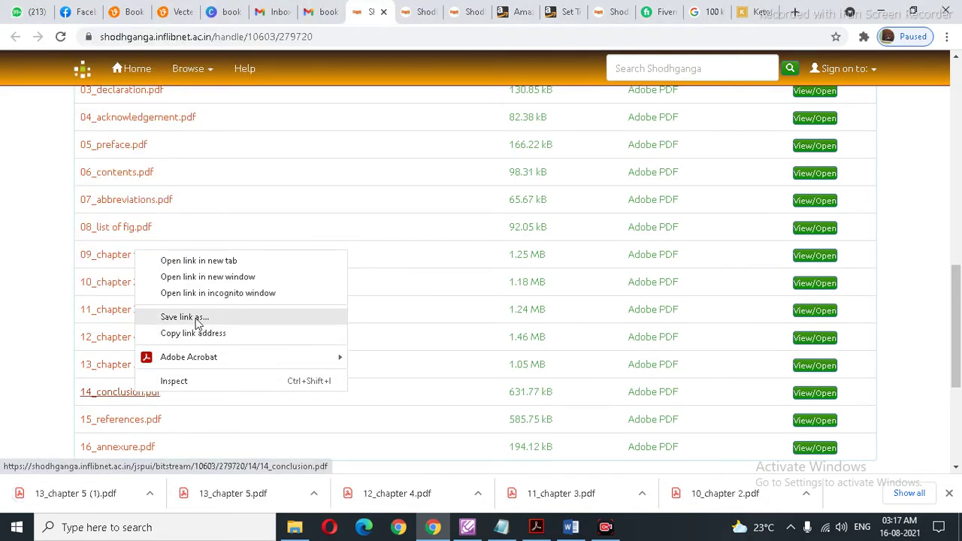
click(201, 319)
click(352, 315)
right_click(145, 425)
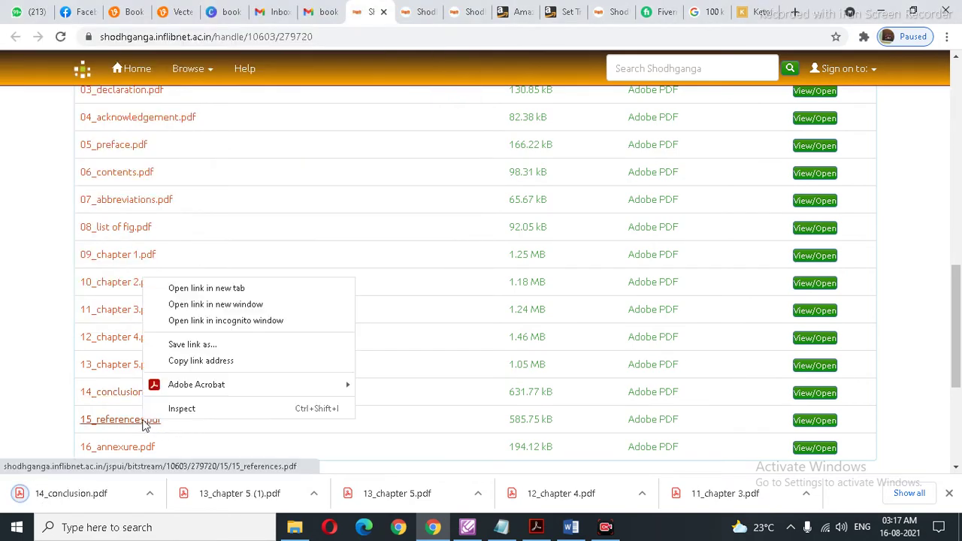
click(192, 345)
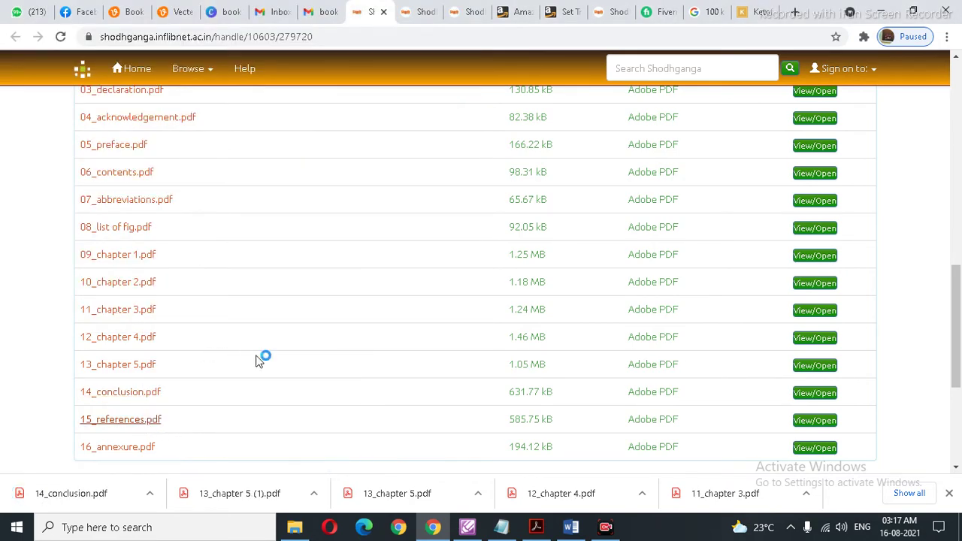
click(350, 319)
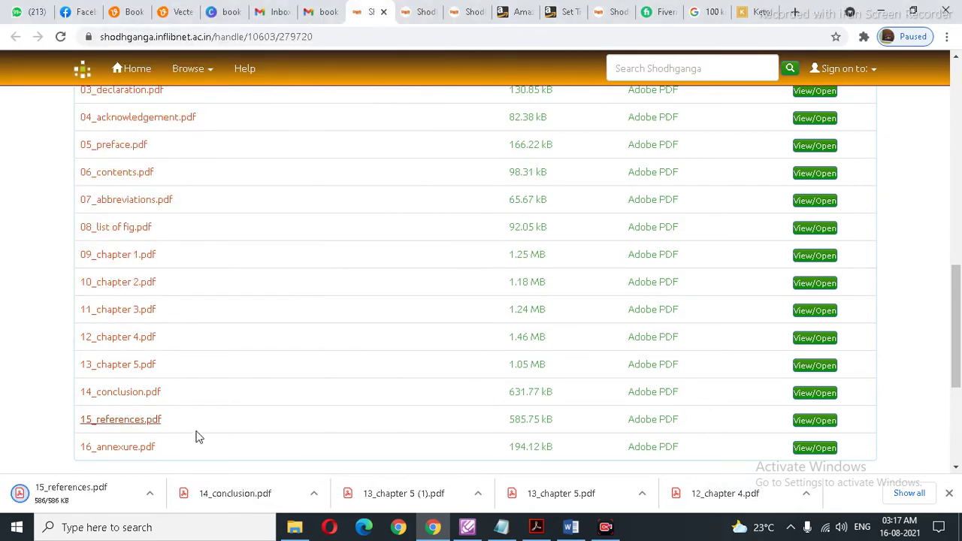
right_click(125, 450)
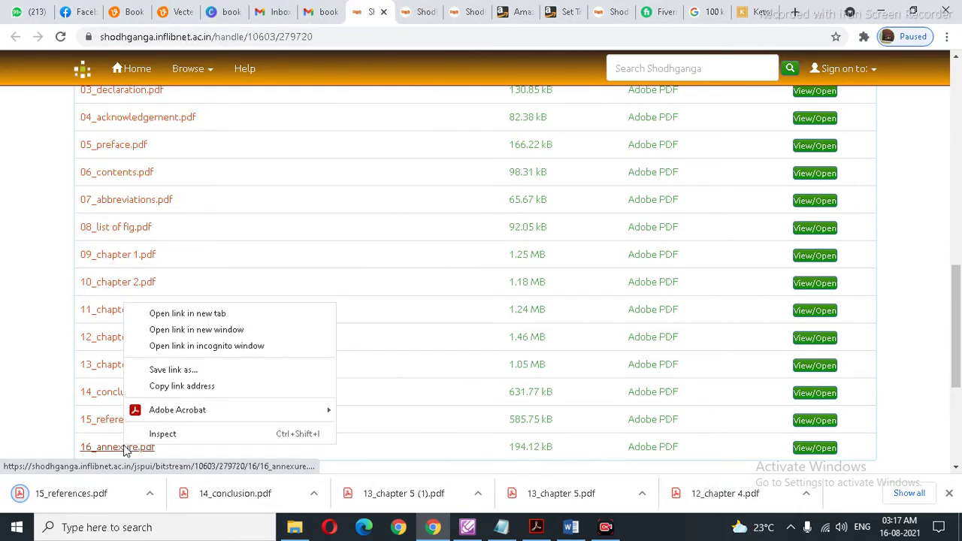
click(181, 370)
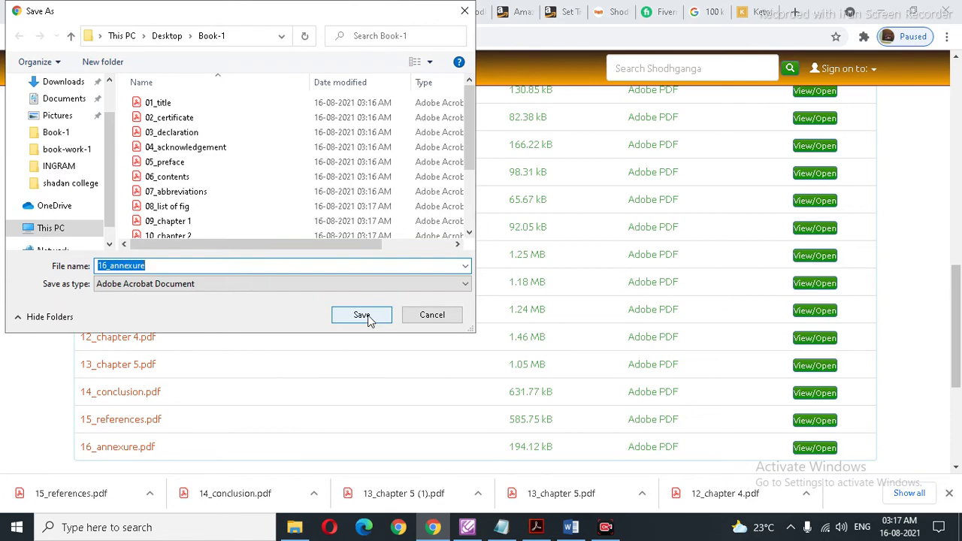
click(359, 317)
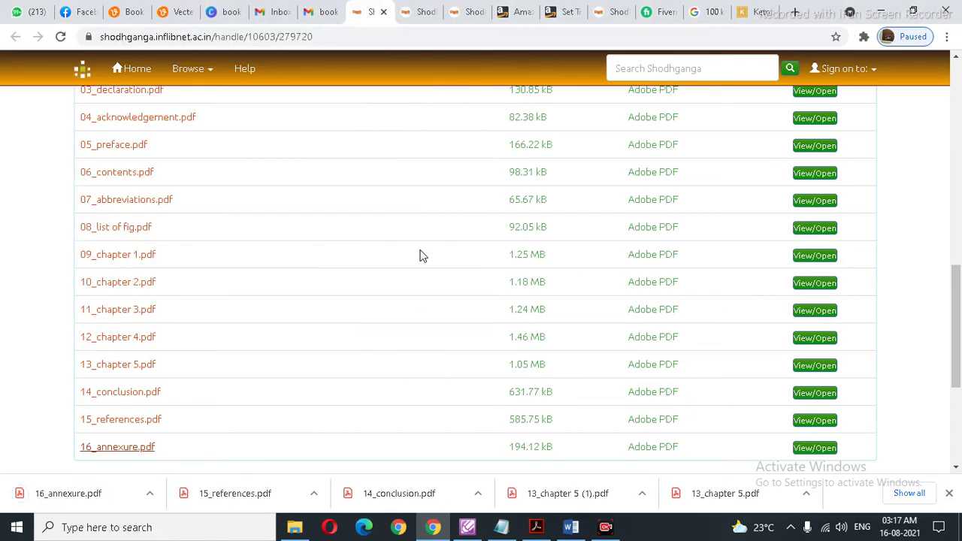
scroll(420, 256, up, 4)
scroll(421, 256, up, 6)
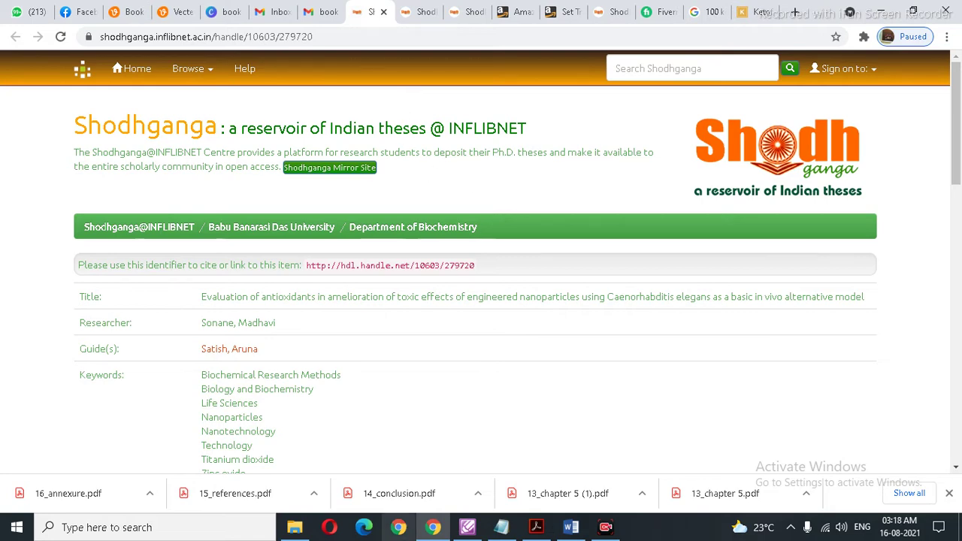
click(295, 527)
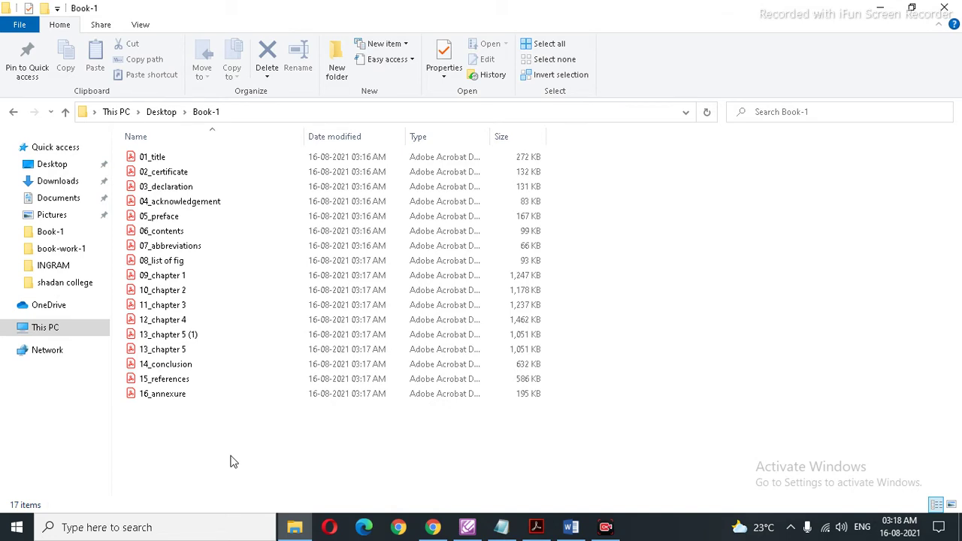
Step: Delete the duplicate 13_chapter 5 (1) from Book-1 and search Windows for 'pd'
click(194, 336)
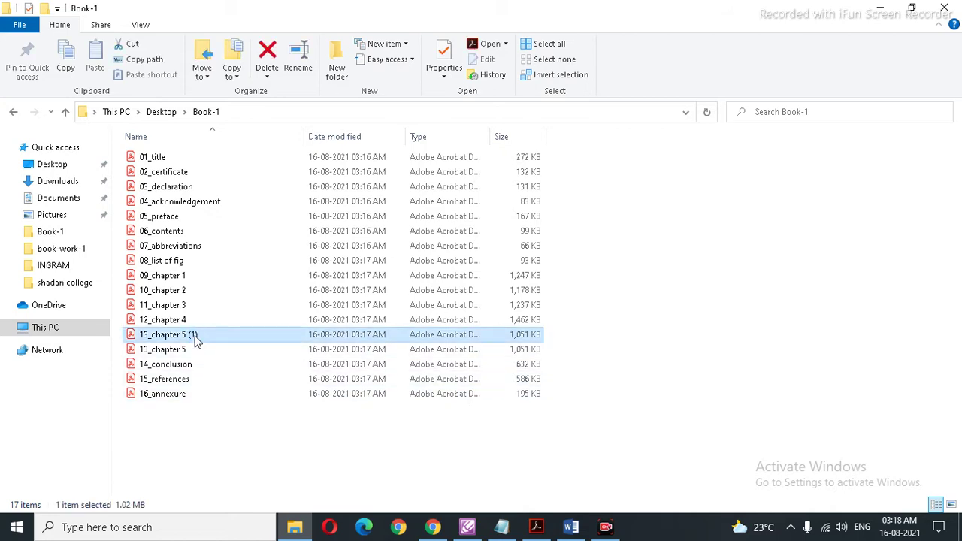
key(Delete)
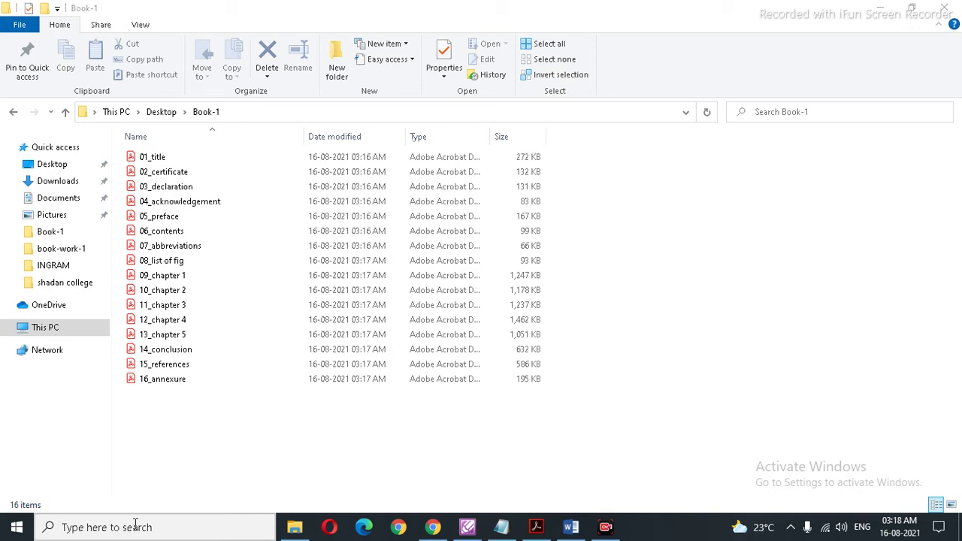
click(135, 526)
text(pd)
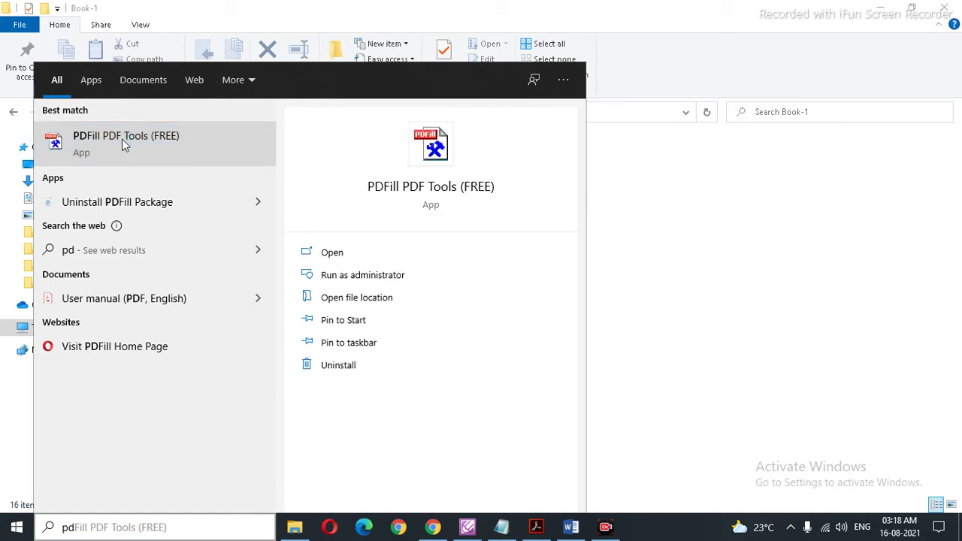
Step: Launch PDFill PDF Tools (FREE) from the search results and minimize the Book-1 window
click(124, 143)
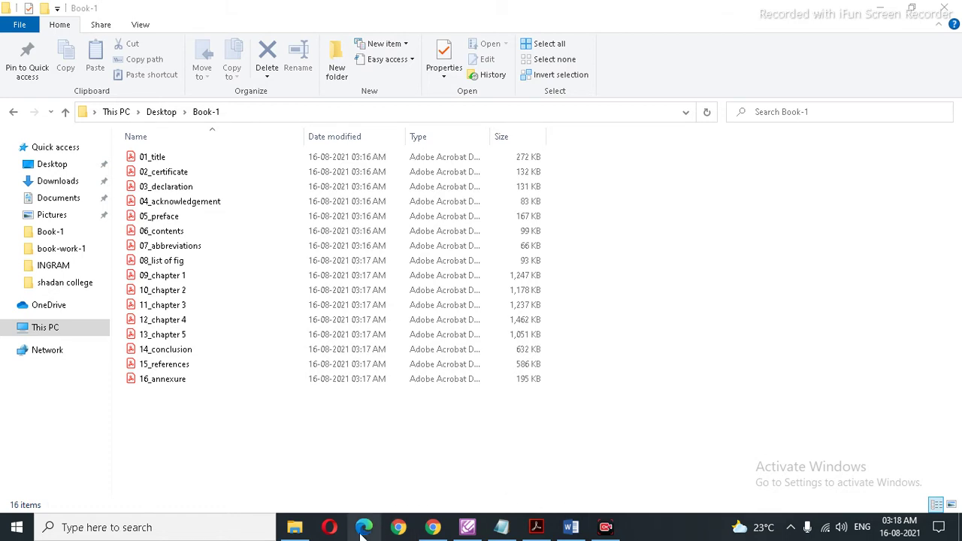
click(884, 14)
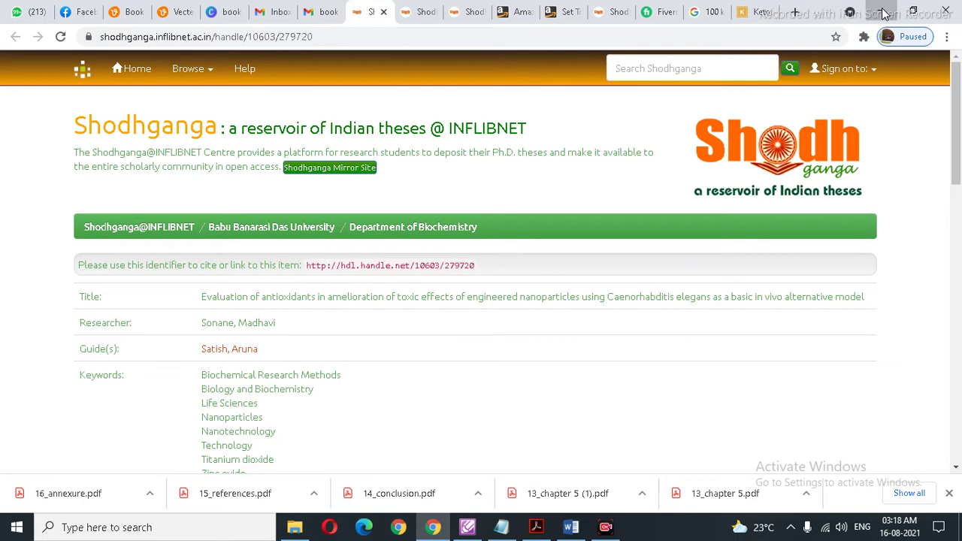
Step: Minimize the browser and bring a PDFill PDF Tools window forward from the taskbar previews
click(884, 13)
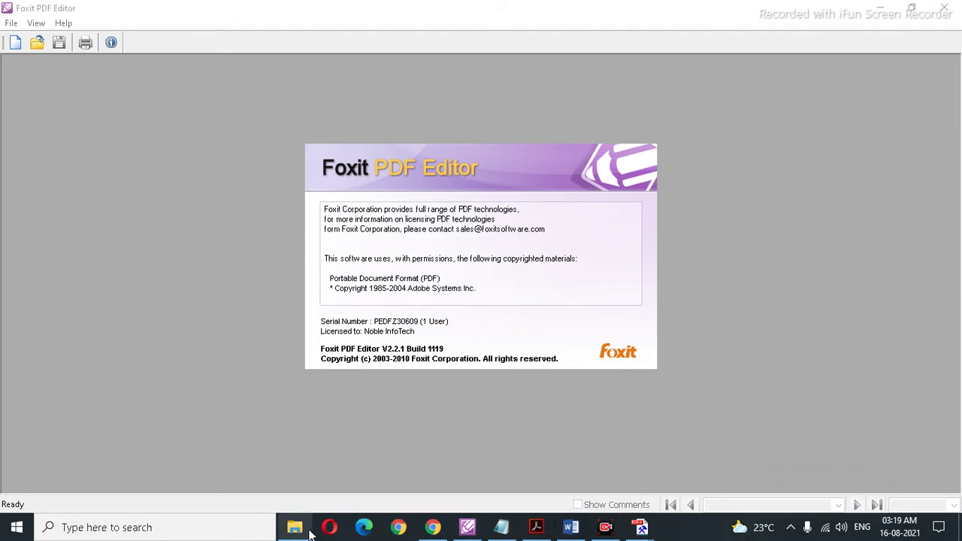
click(172, 528)
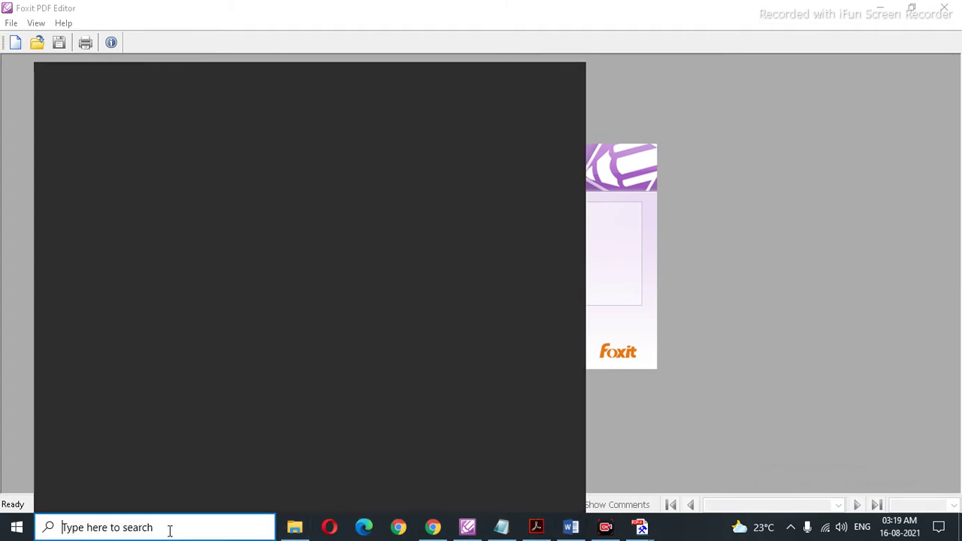
text(pdf)
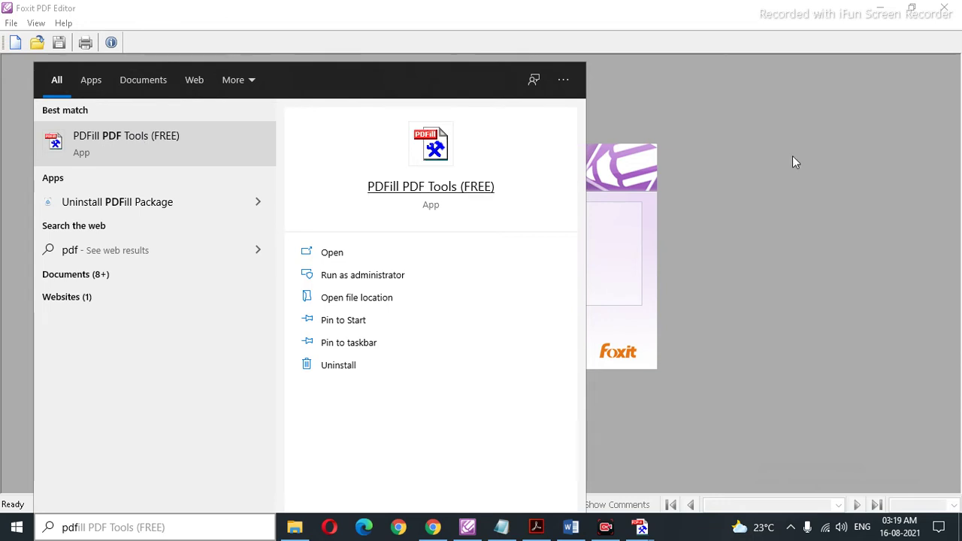
click(833, 128)
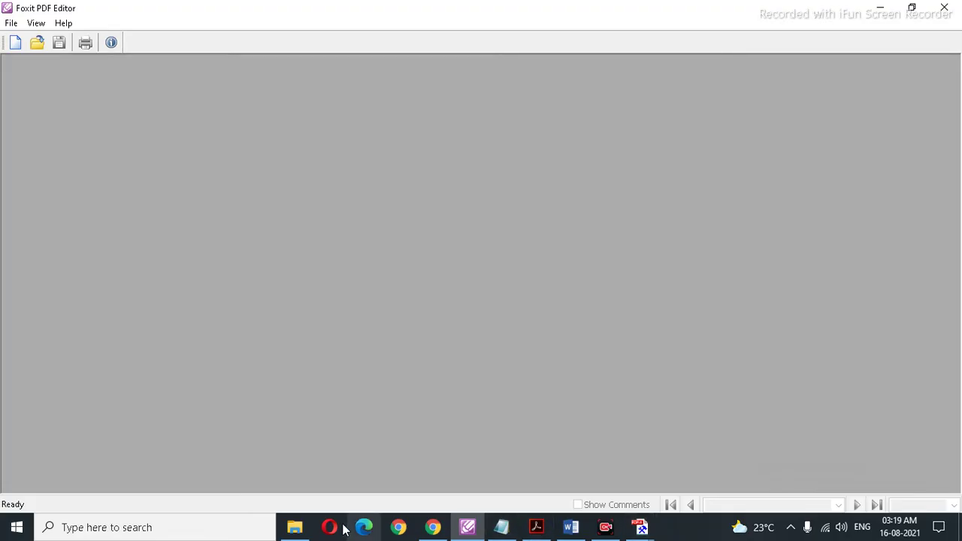
click(218, 528)
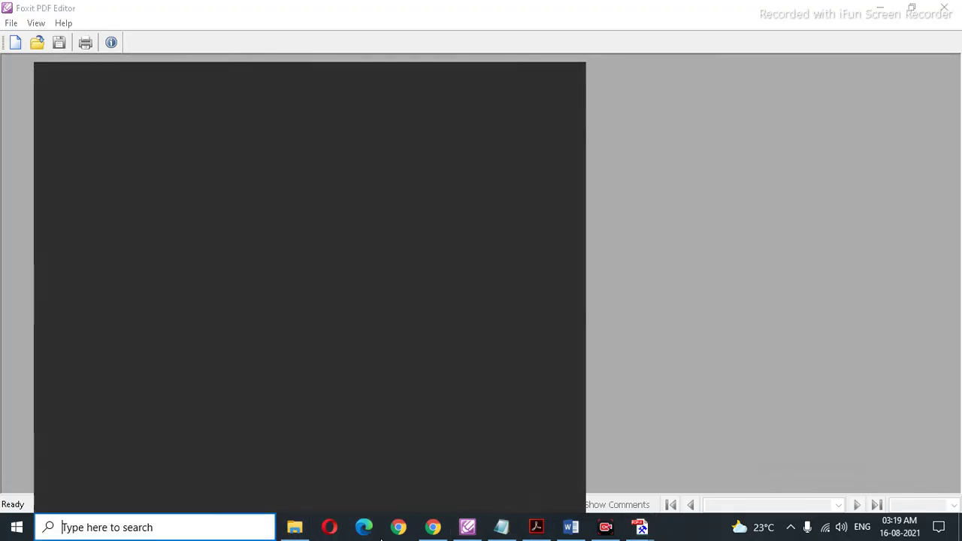
click(639, 528)
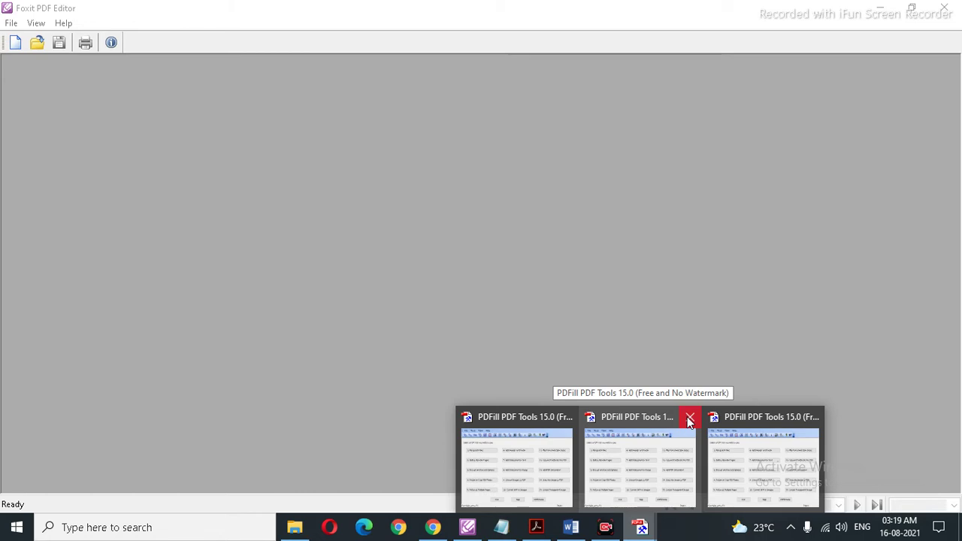
click(746, 419)
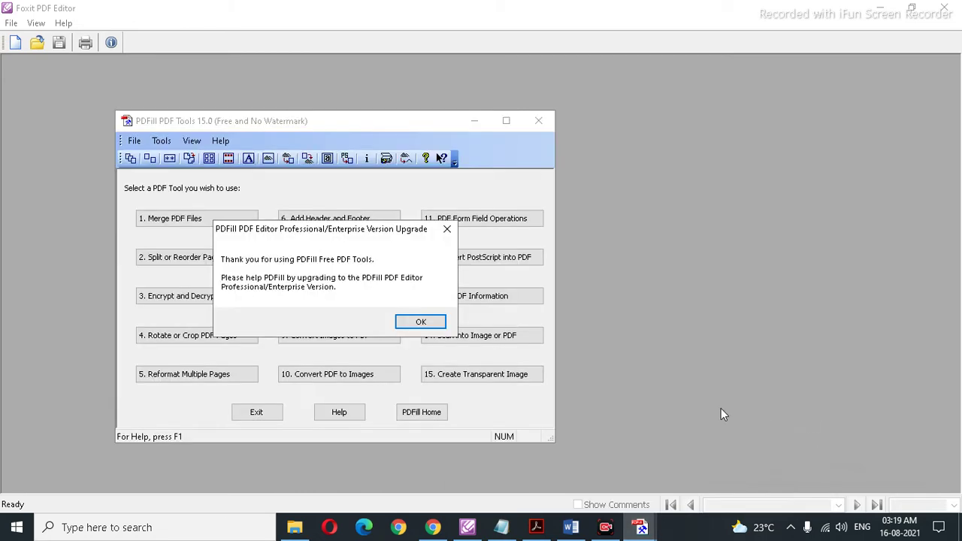
Step: Dismiss the upgrade notices and close the duplicate PDFill PDF Tools windows
click(427, 324)
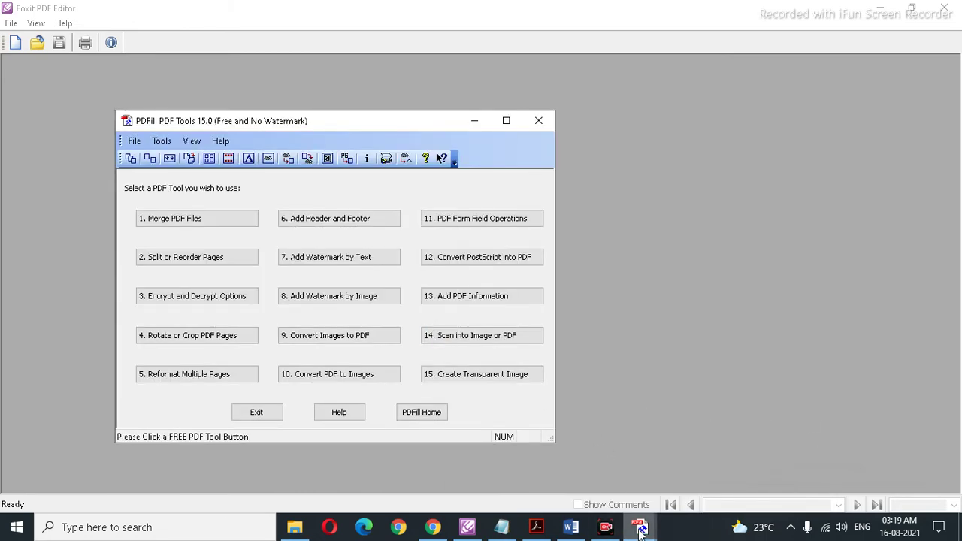
mouse_move(643, 527)
click(811, 417)
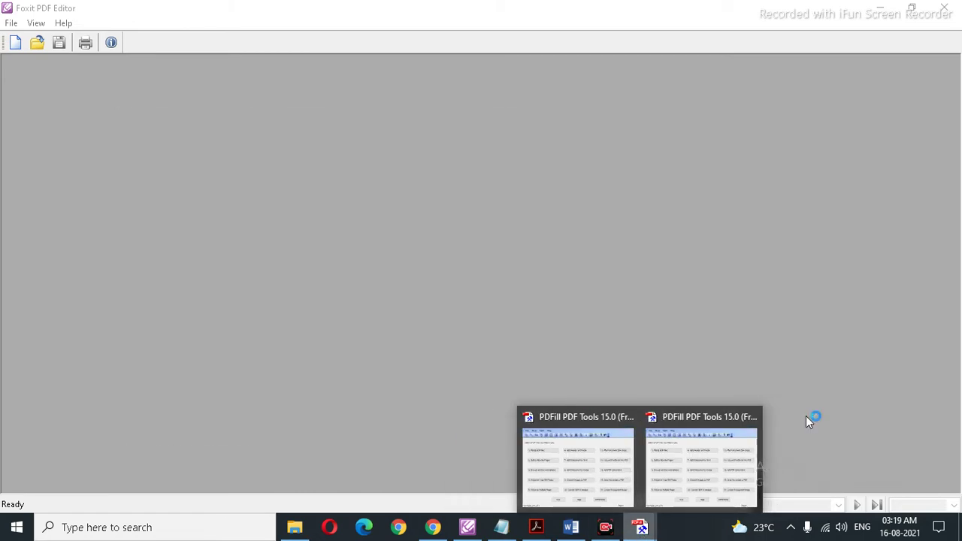
click(751, 418)
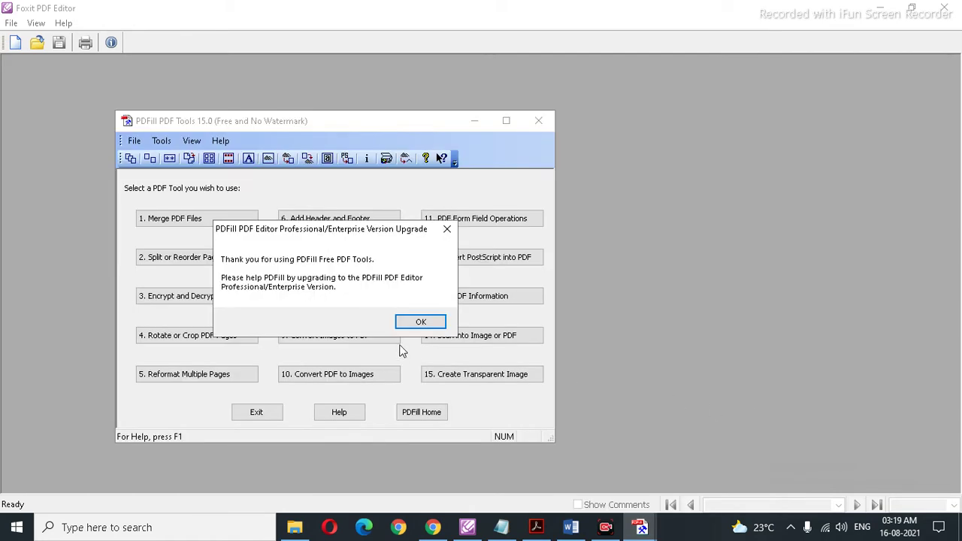
click(417, 322)
click(890, 354)
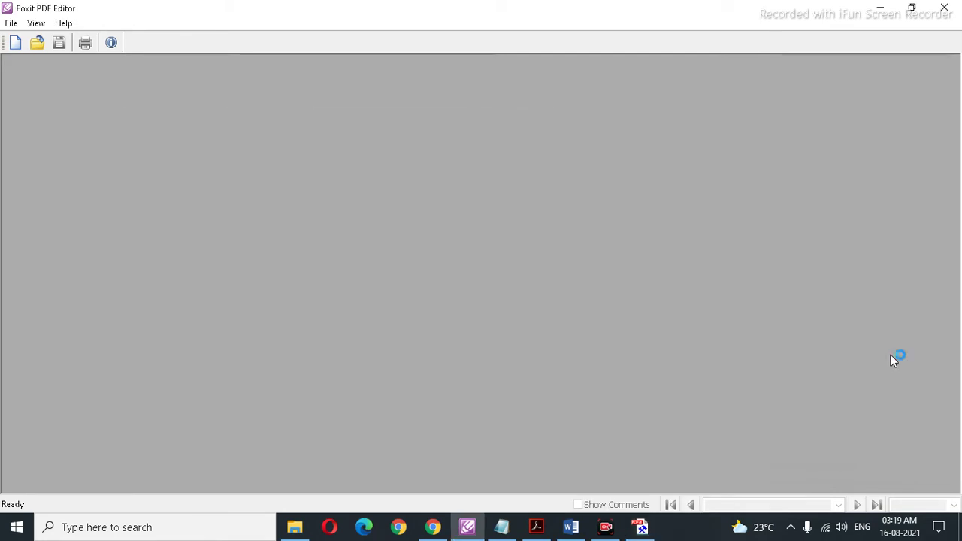
Step: Relaunch PDFill PDF Tools (FREE) by searching Windows for 'p'
click(157, 524)
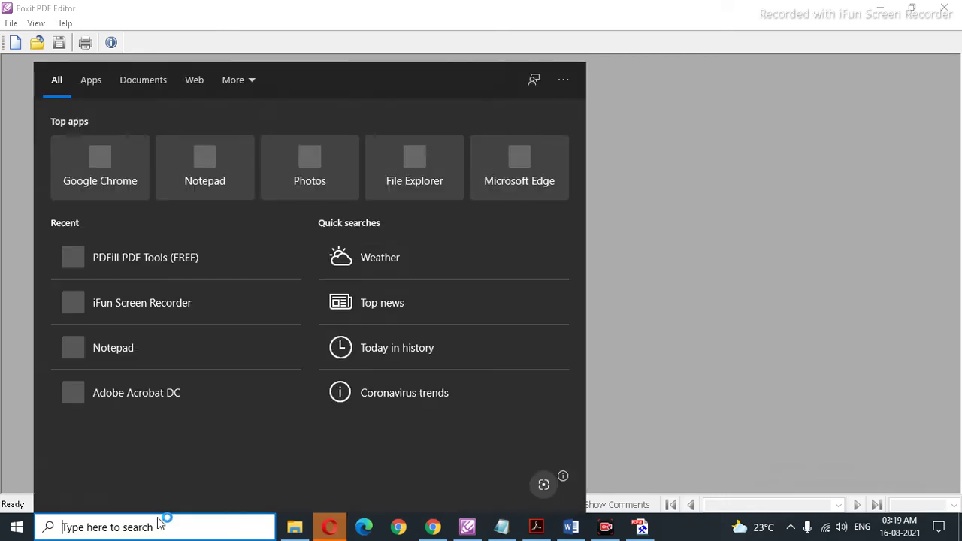
text(p)
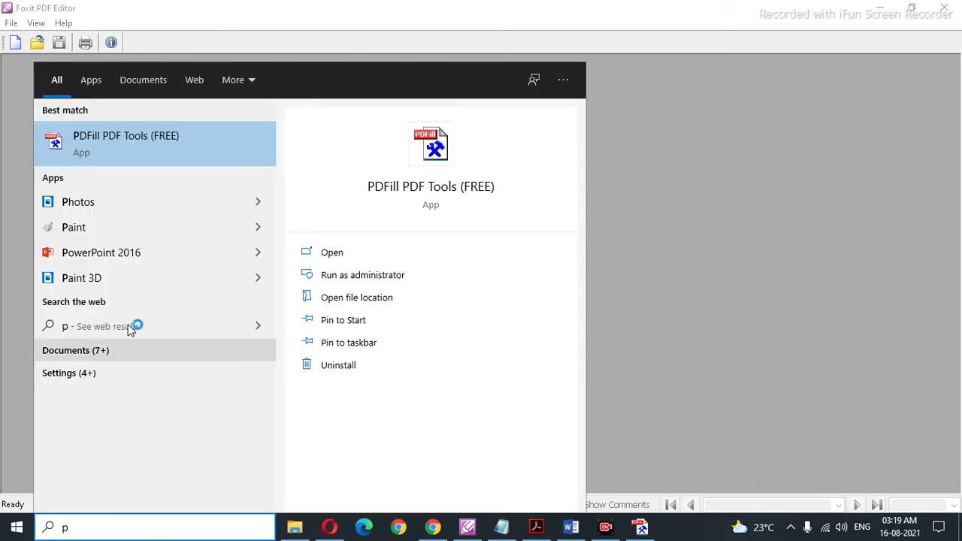
click(129, 142)
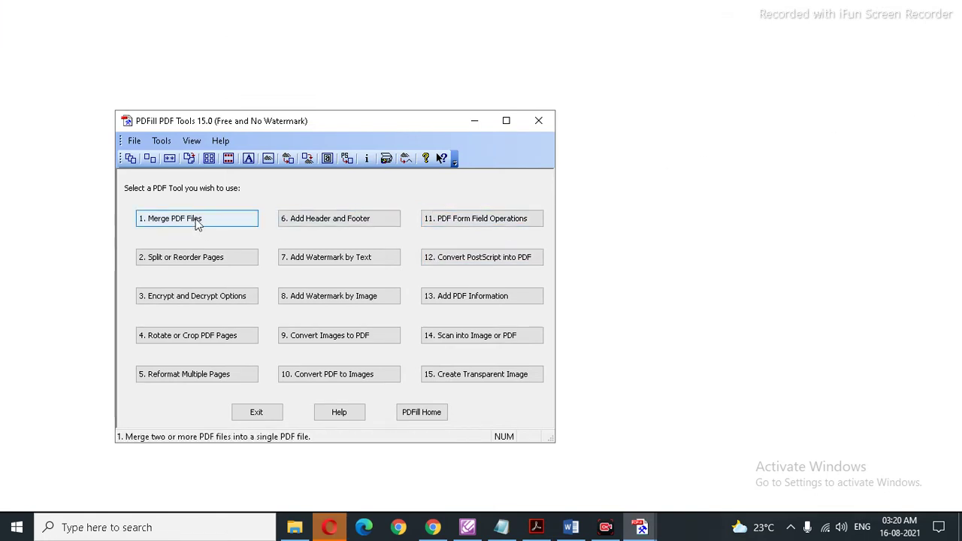
Step: Open '1. Merge PDF Files' and its Add a PDF File dialog at the Desktop folder
click(329, 528)
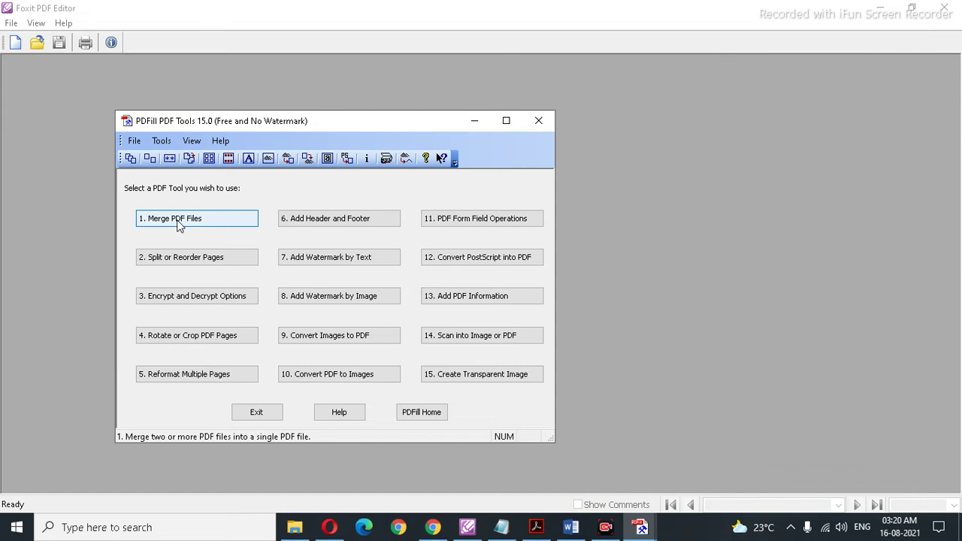
click(178, 225)
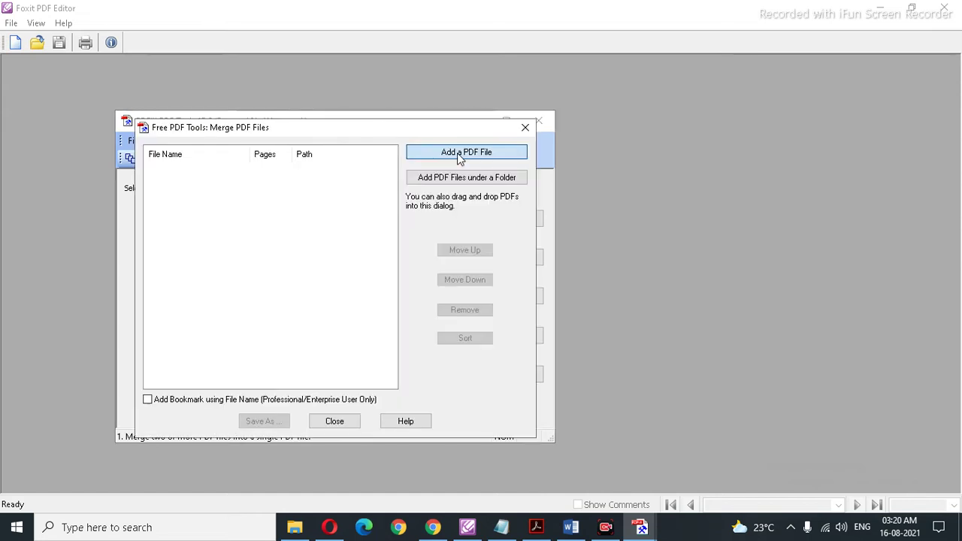
click(460, 153)
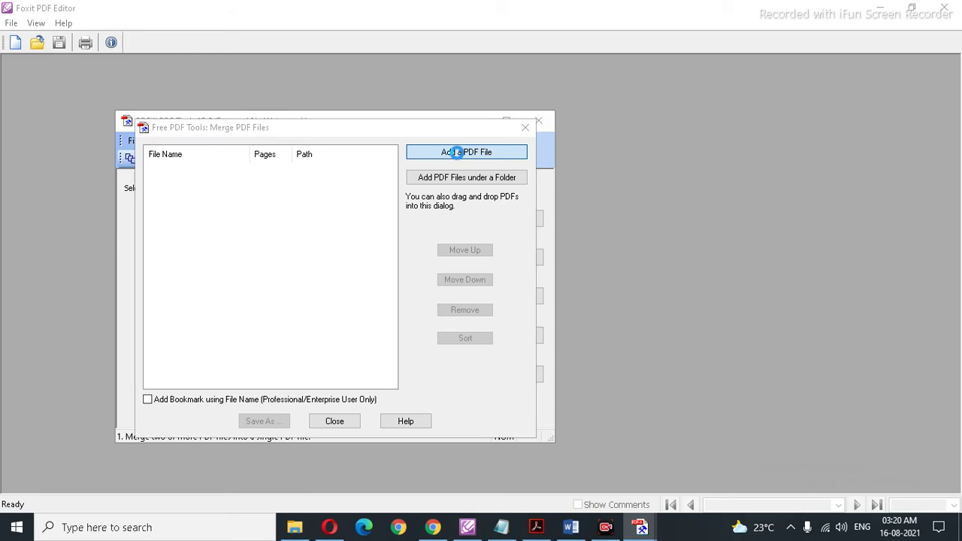
click(457, 152)
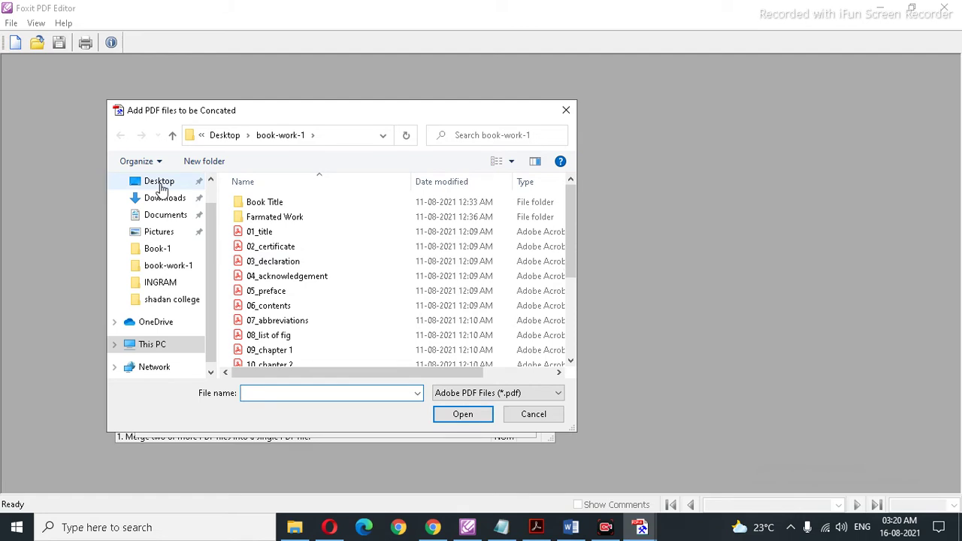
click(160, 186)
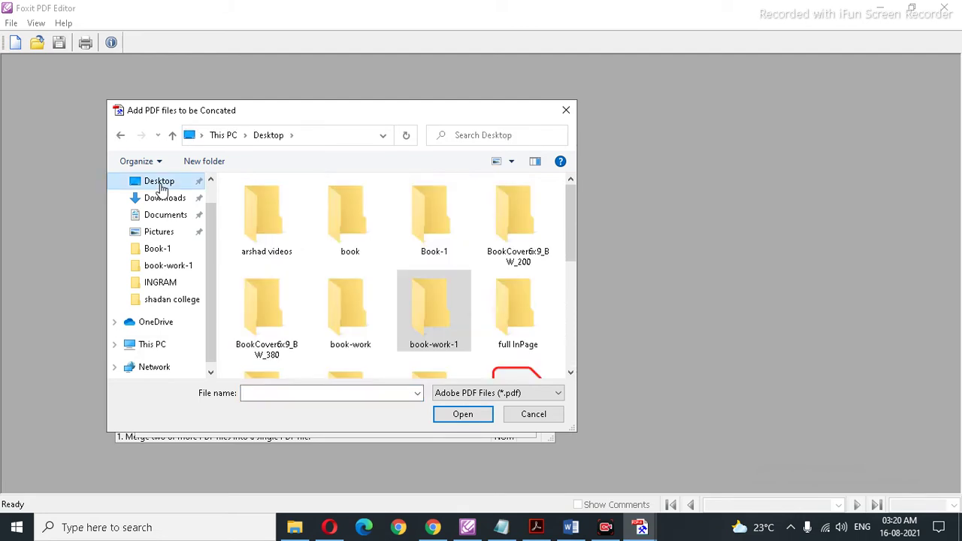
Step: Add the Book-1 PDFs 05_preface through 16_annexure, 211 pages, to the merge list
double_click(439, 221)
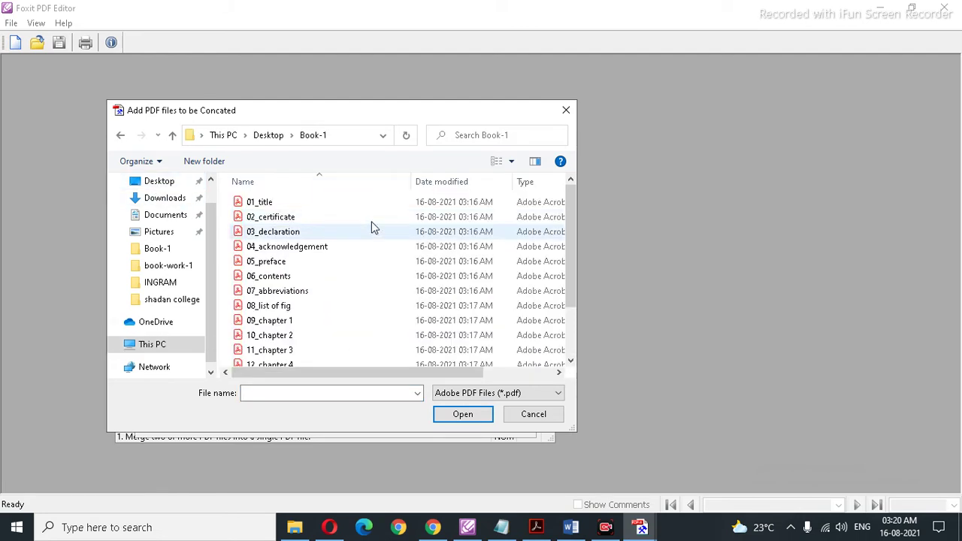
scroll(371, 226, down, 2)
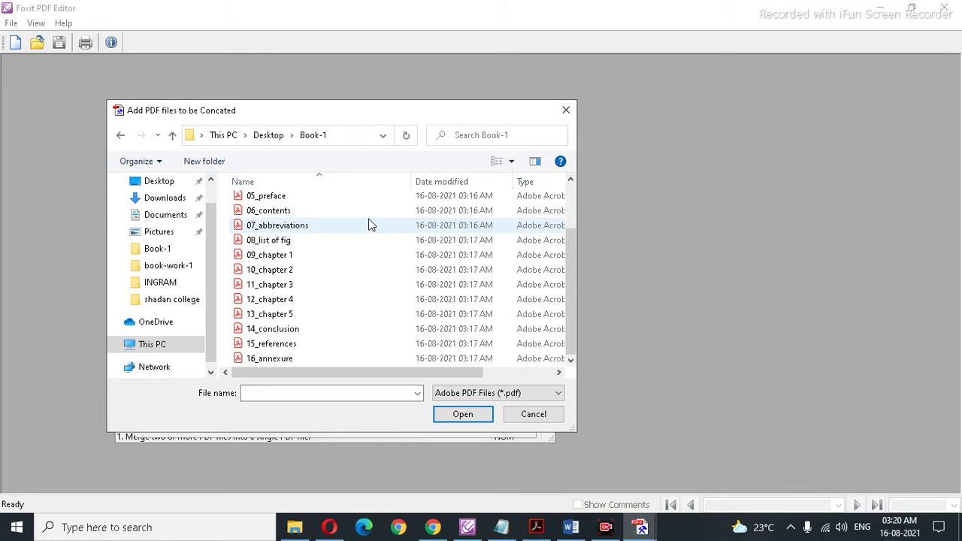
drag(351, 196, 212, 412)
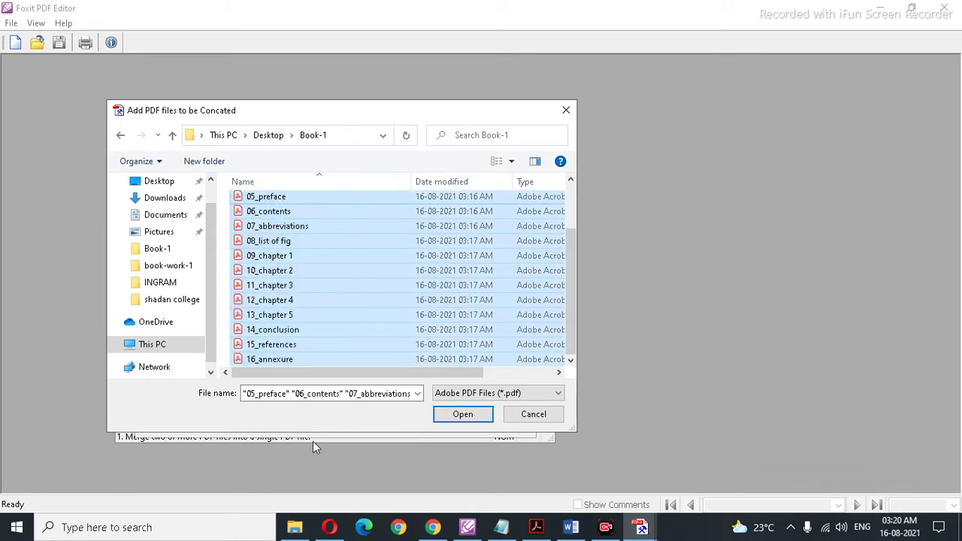
click(451, 419)
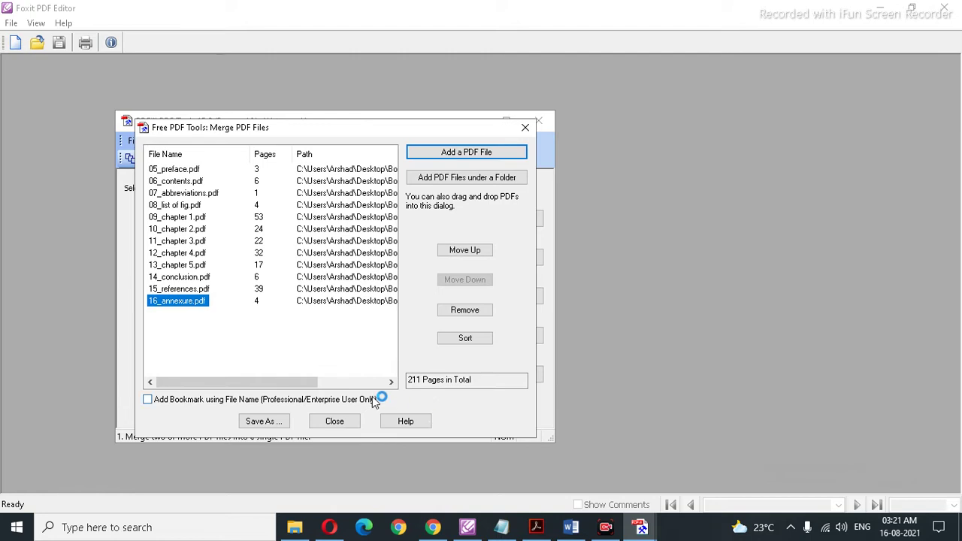
Step: Save the merged PDF as 'book-1' in the Book-1 folder, fixing the typo 'boo-1'
click(260, 424)
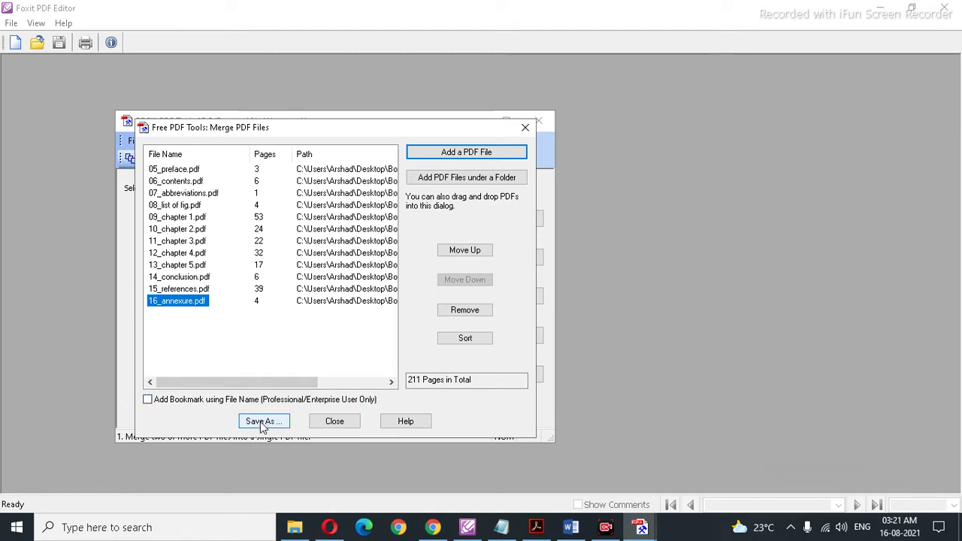
click(262, 424)
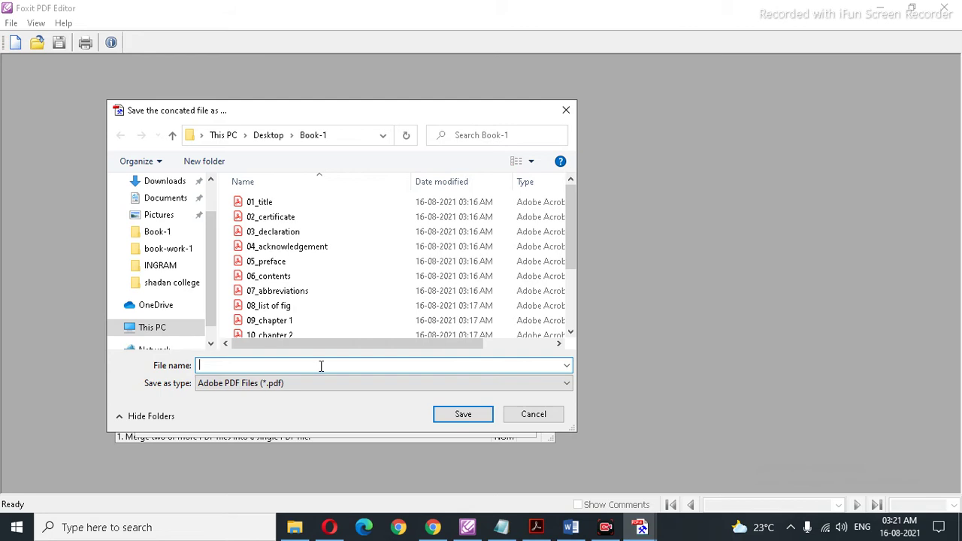
text(boo-1)
click(213, 365)
text(k)
click(454, 414)
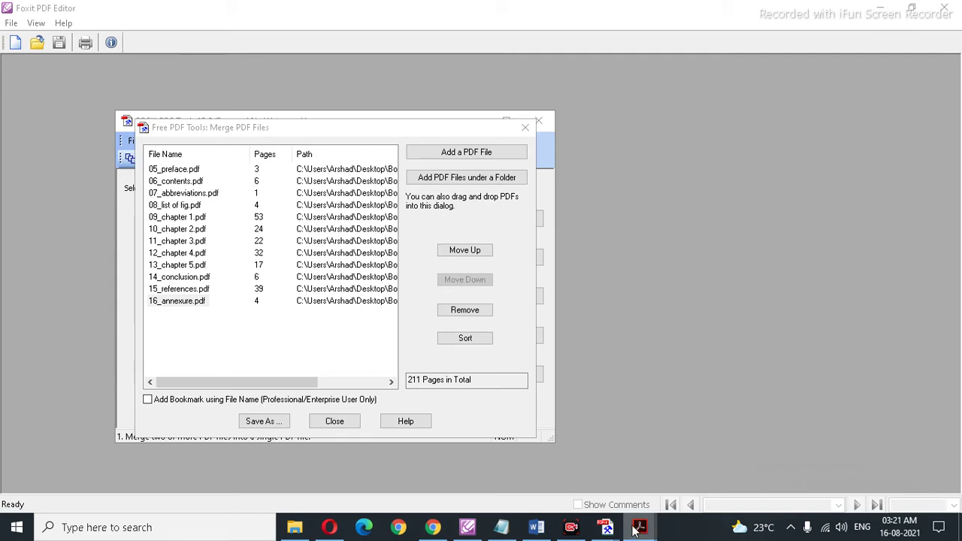
mouse_move(648, 526)
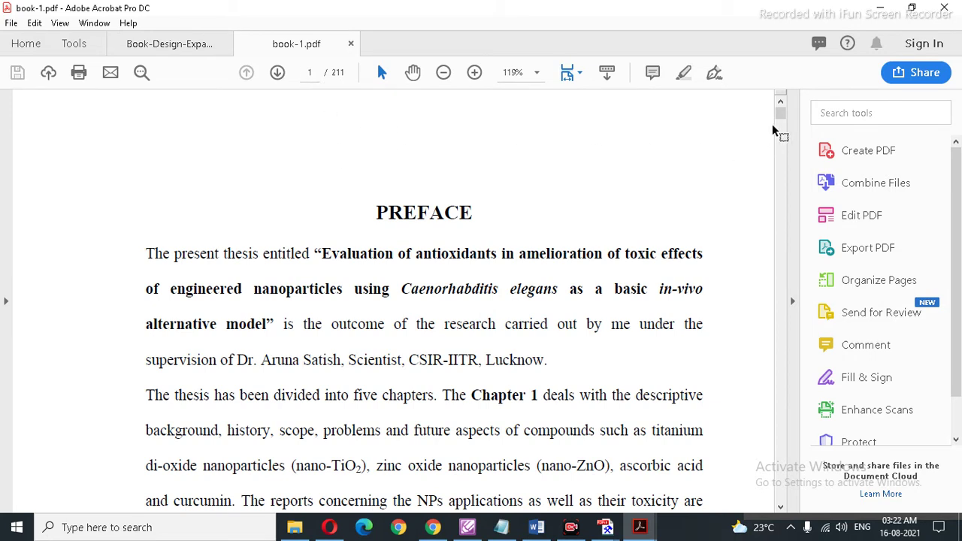
Step: Scroll through book-1.pdf in Acrobat from the Preface to page 5's table of contents
drag(781, 118, 765, 100)
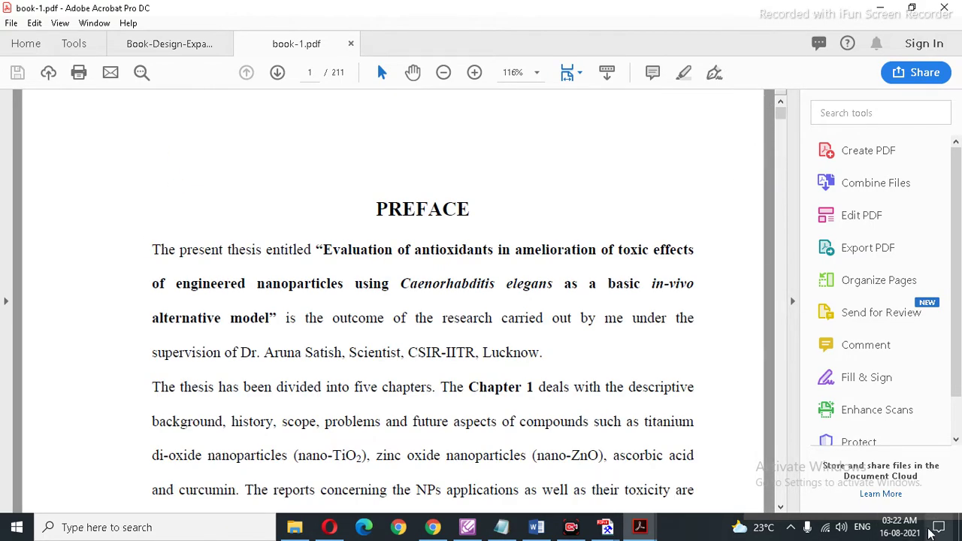
scroll(736, 299, down, 10)
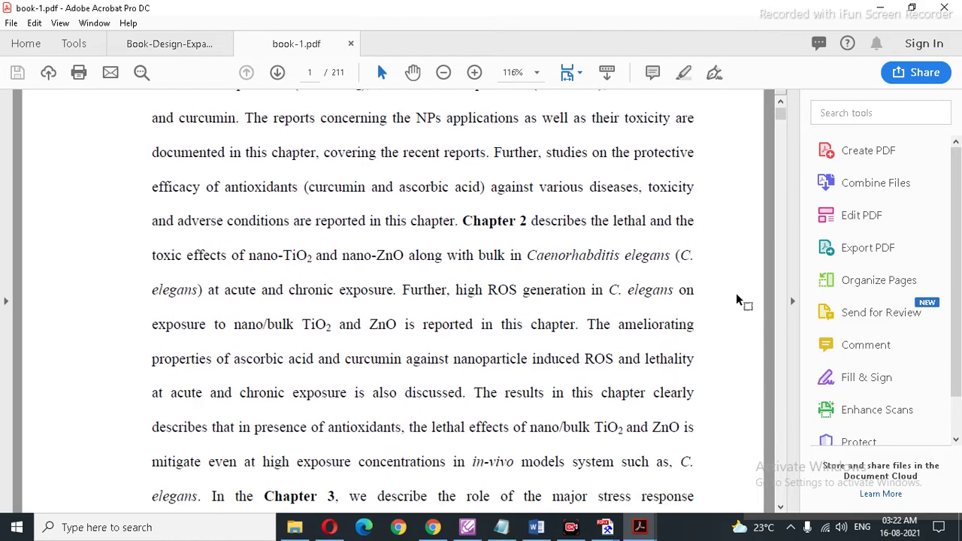
scroll(735, 290, up, 12)
scroll(736, 290, down, 11)
scroll(736, 290, down, 10)
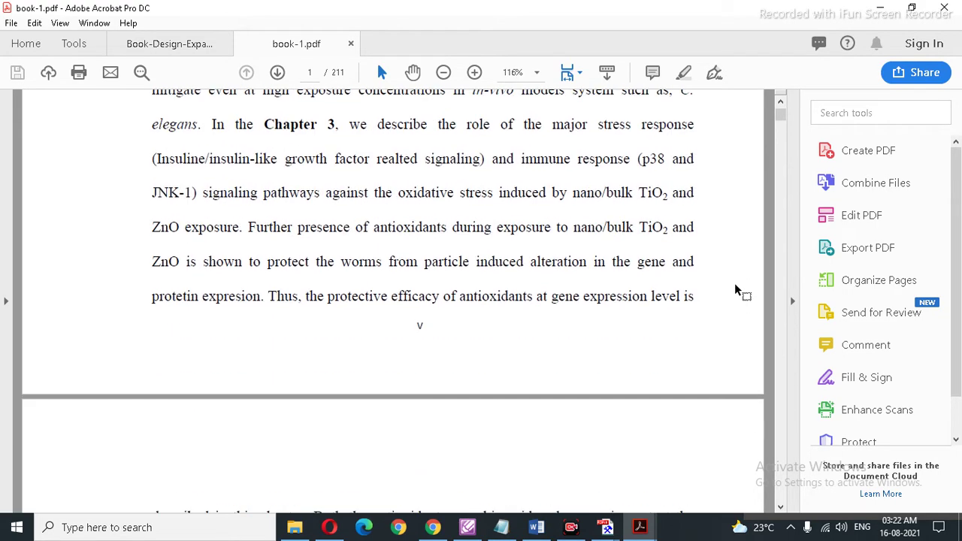
scroll(736, 292, down, 5)
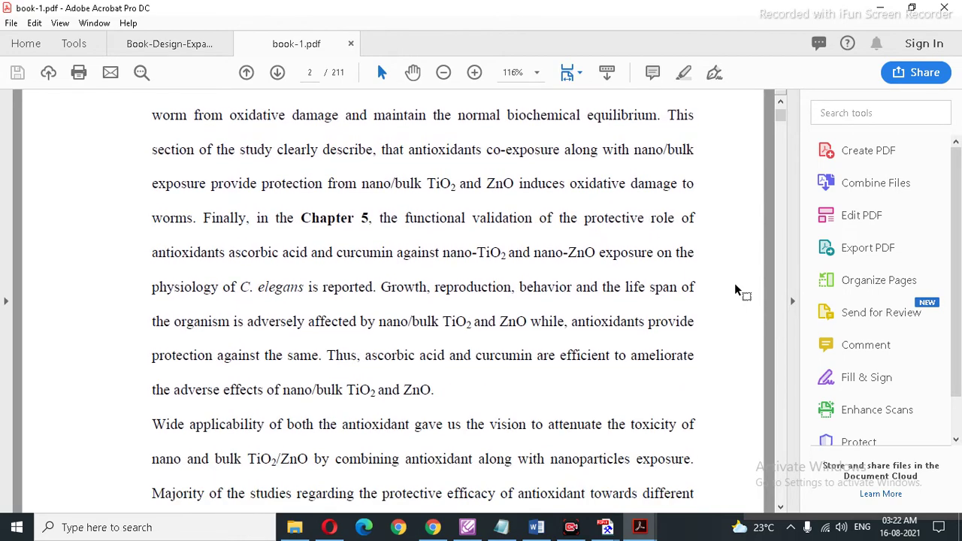
scroll(736, 290, down, 17)
scroll(736, 290, down, 12)
scroll(736, 290, down, 12)
scroll(735, 290, down, 14)
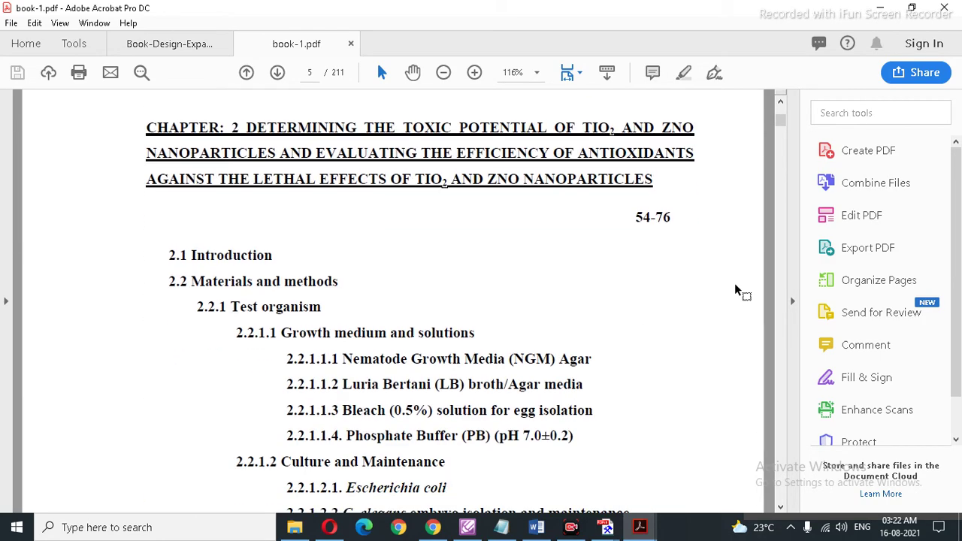
scroll(736, 290, down, 1)
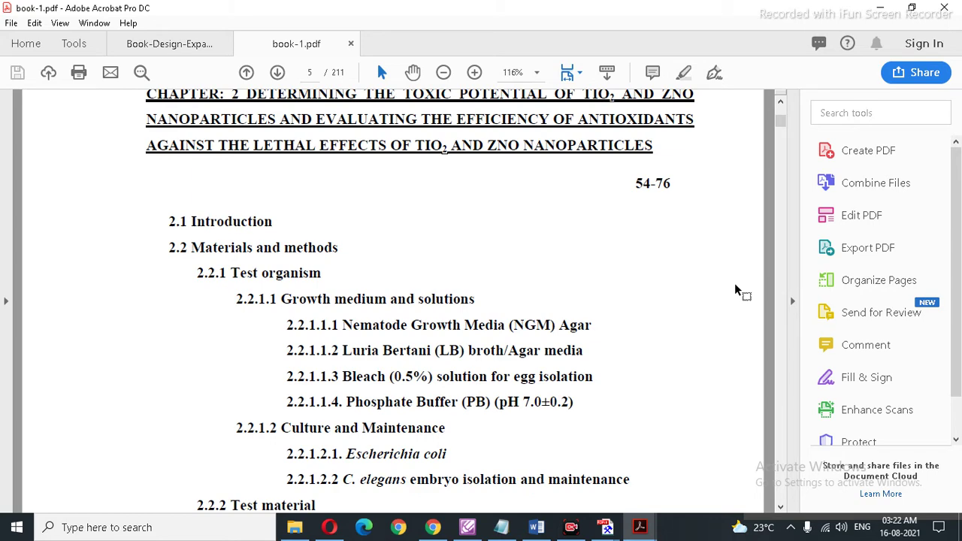
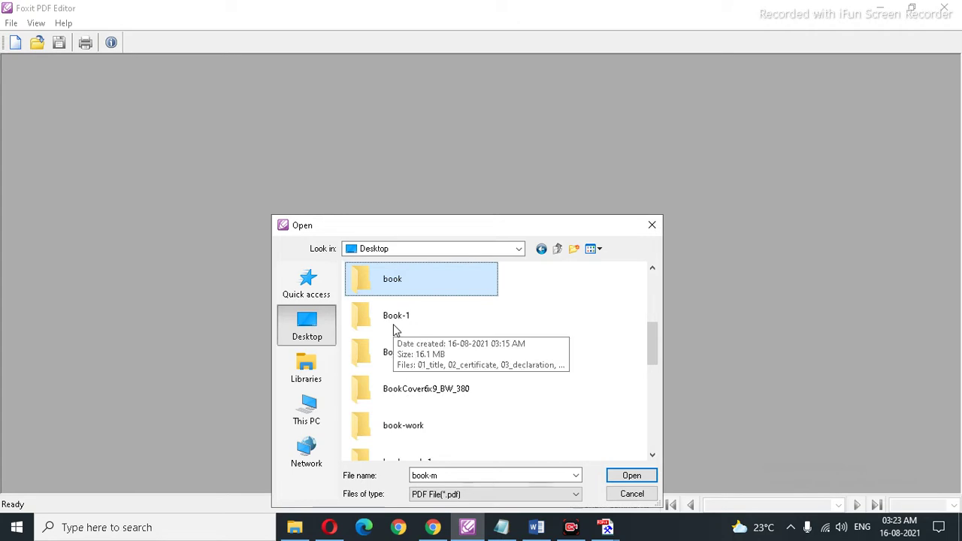
Step: Open book-1.pdf from the Book-1 folder in Foxit's Open dialog
double_click(394, 329)
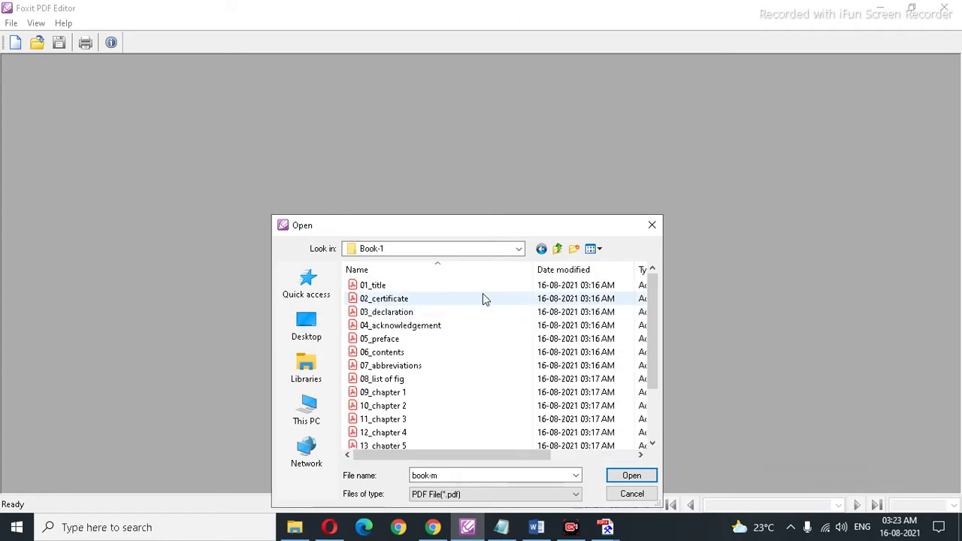
scroll(541, 349, down, 2)
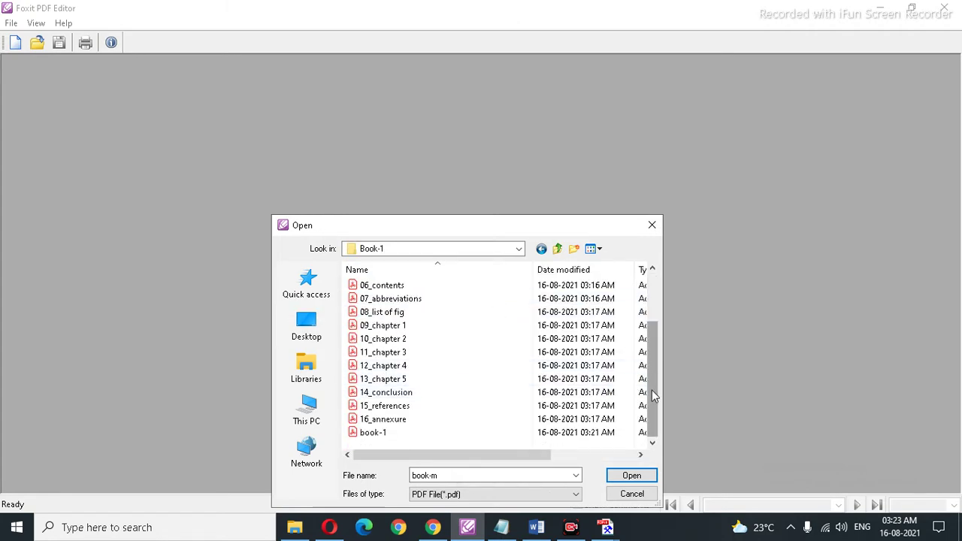
double_click(374, 433)
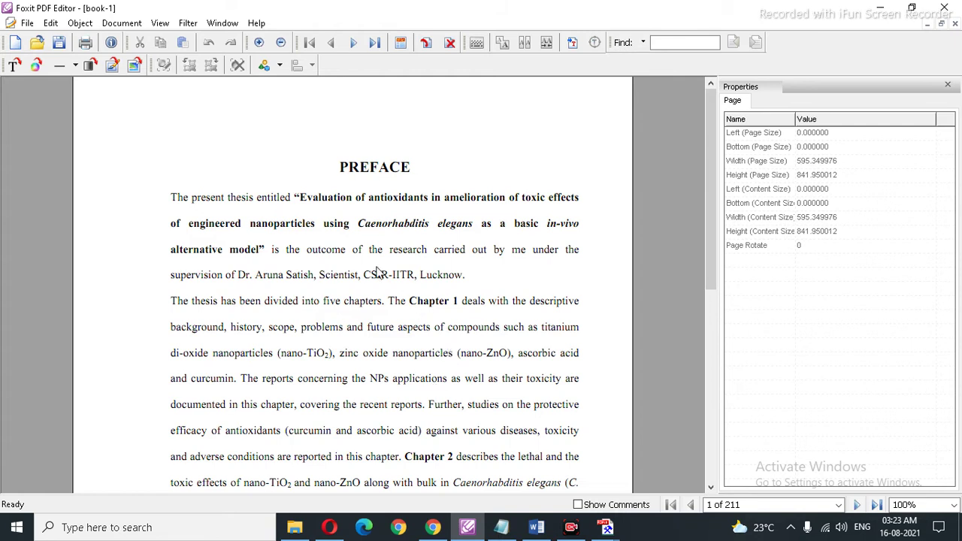
Step: Insert a blank page before the Preface, then check pages 1 and 2 at 50% zoom
click(426, 43)
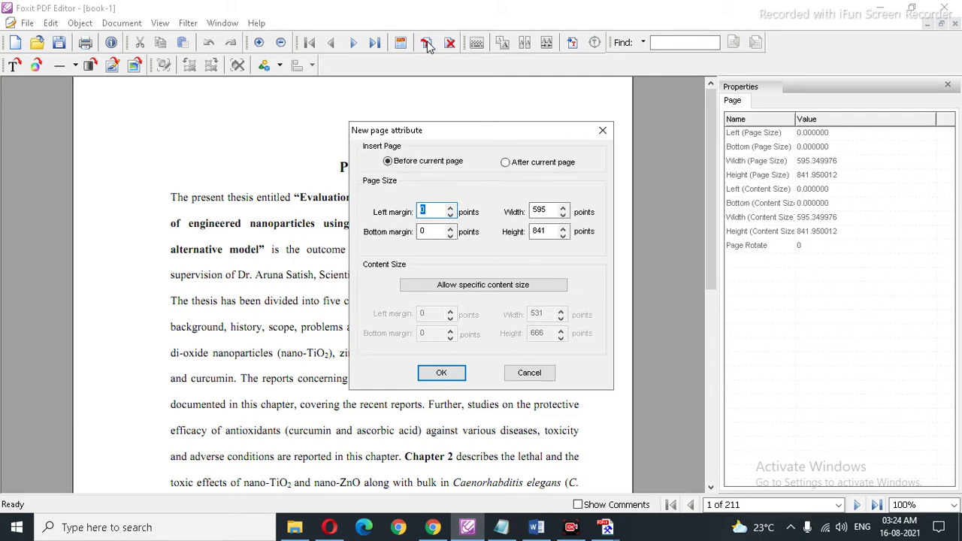
click(441, 373)
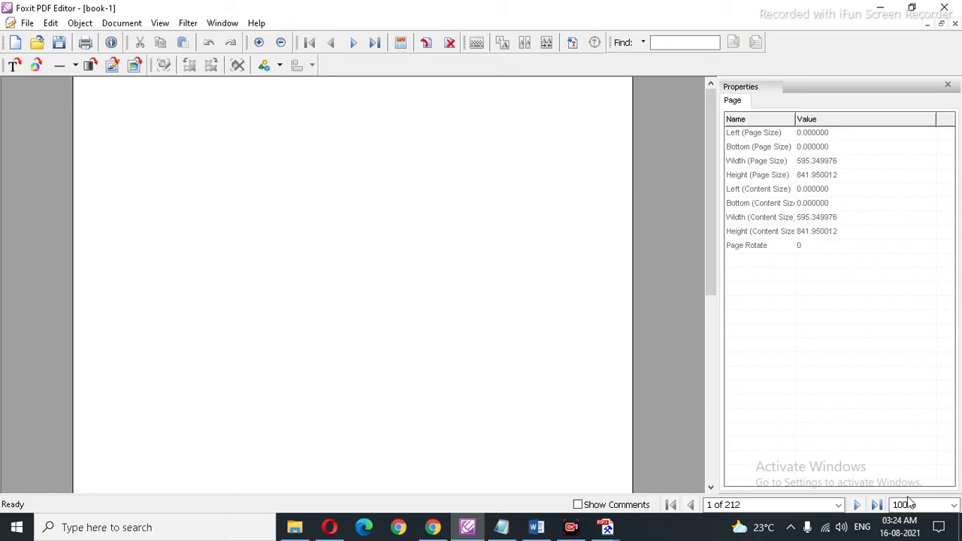
click(953, 505)
click(905, 384)
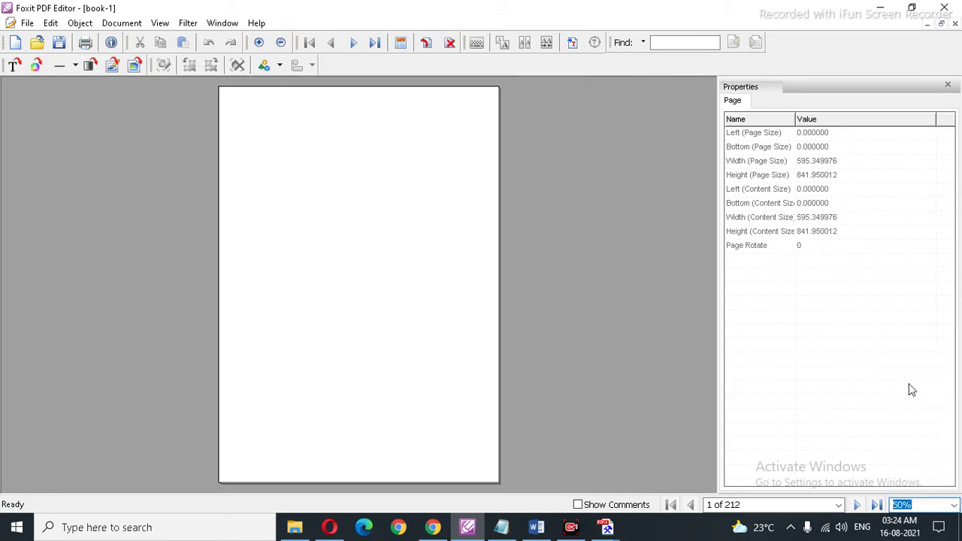
click(857, 505)
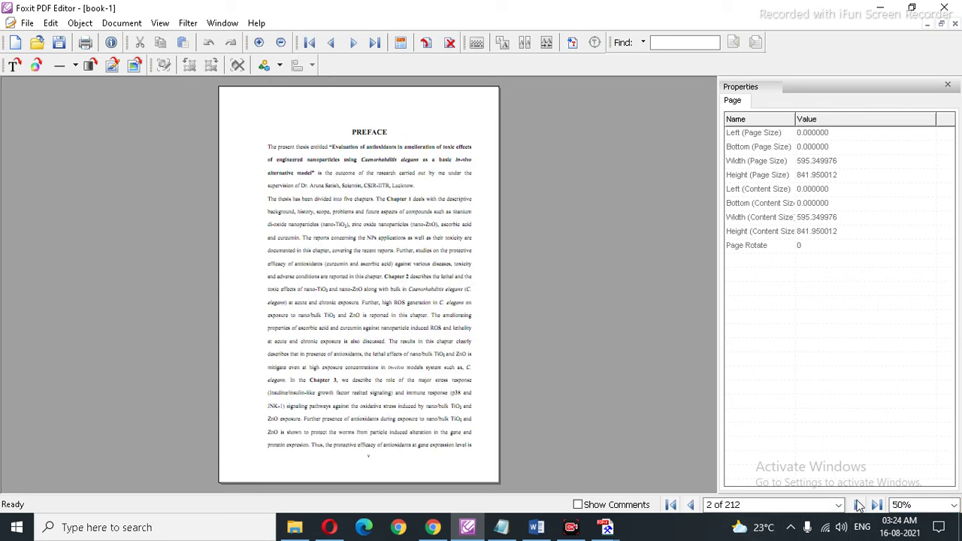
click(671, 505)
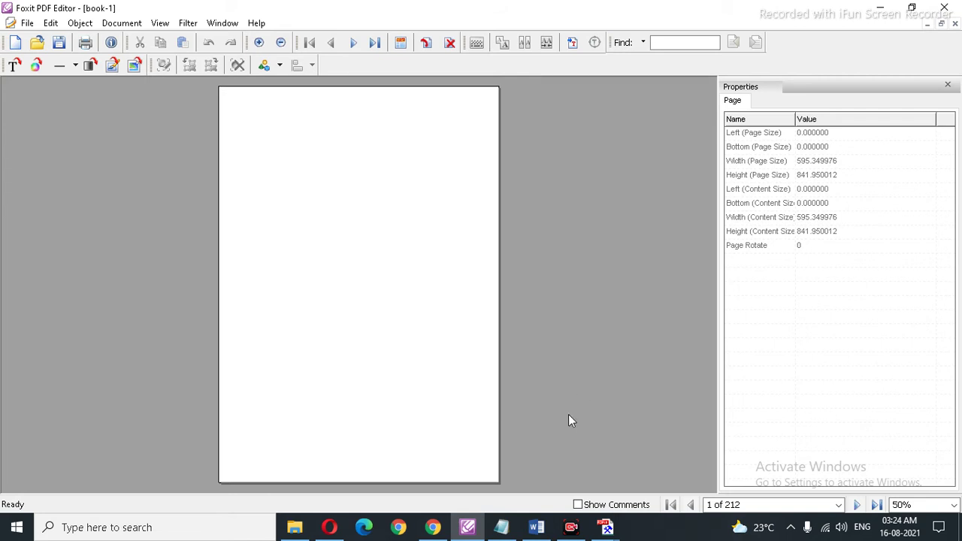
Step: Copy the full thesis title from the Shodhganga record page in Chrome
click(442, 531)
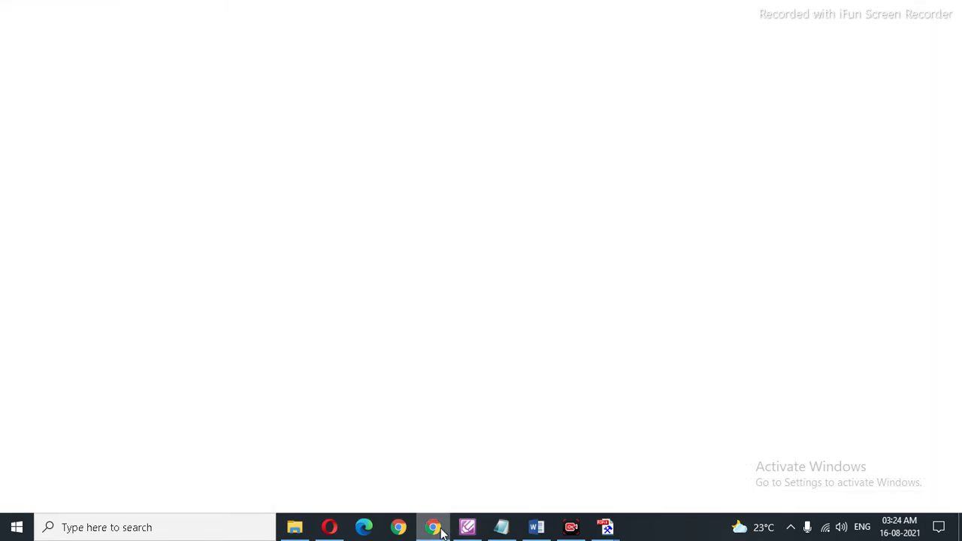
click(442, 531)
click(442, 531)
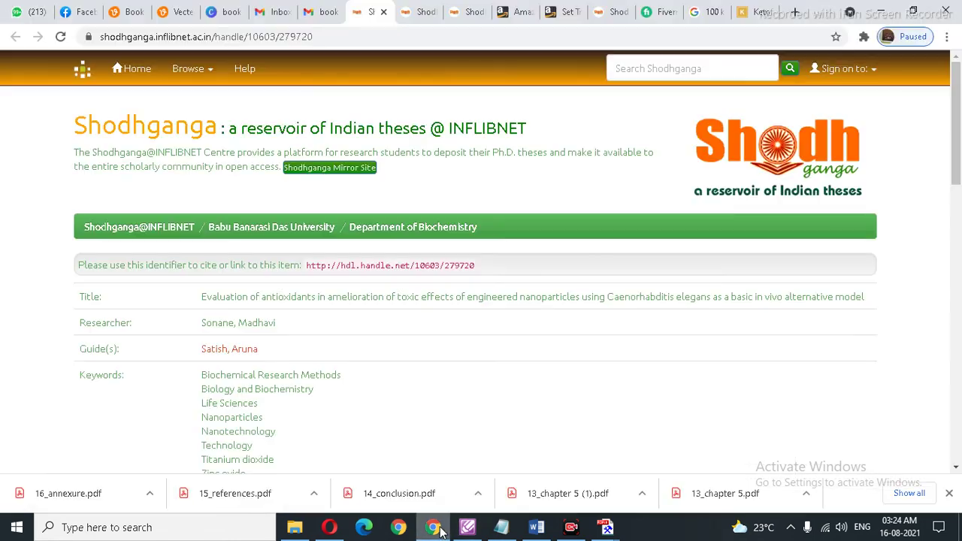
scroll(457, 207, down, 1)
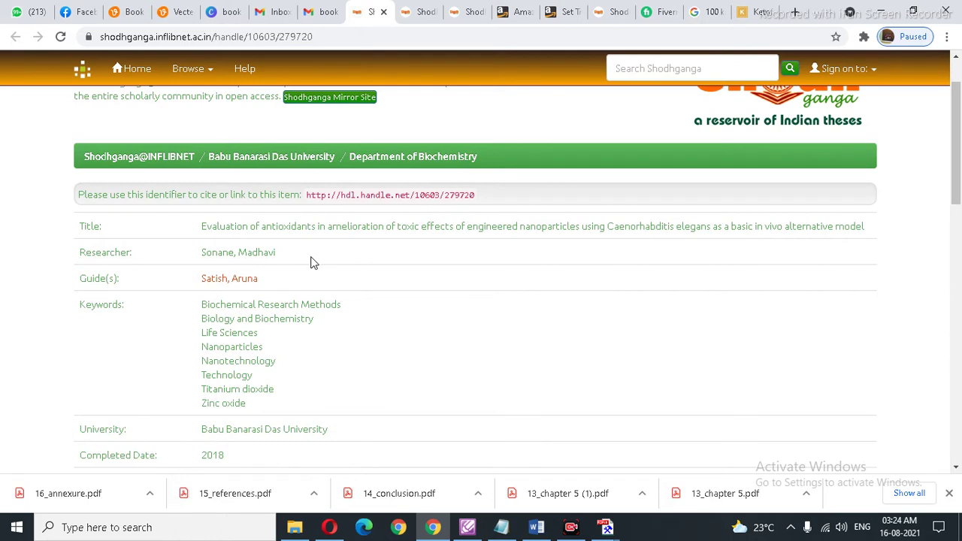
drag(202, 227, 857, 224)
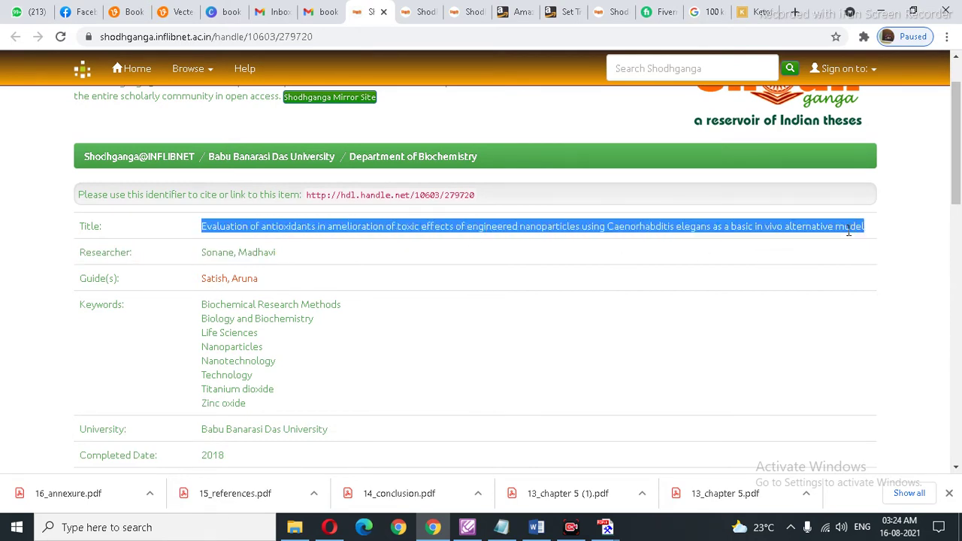
right_click(840, 228)
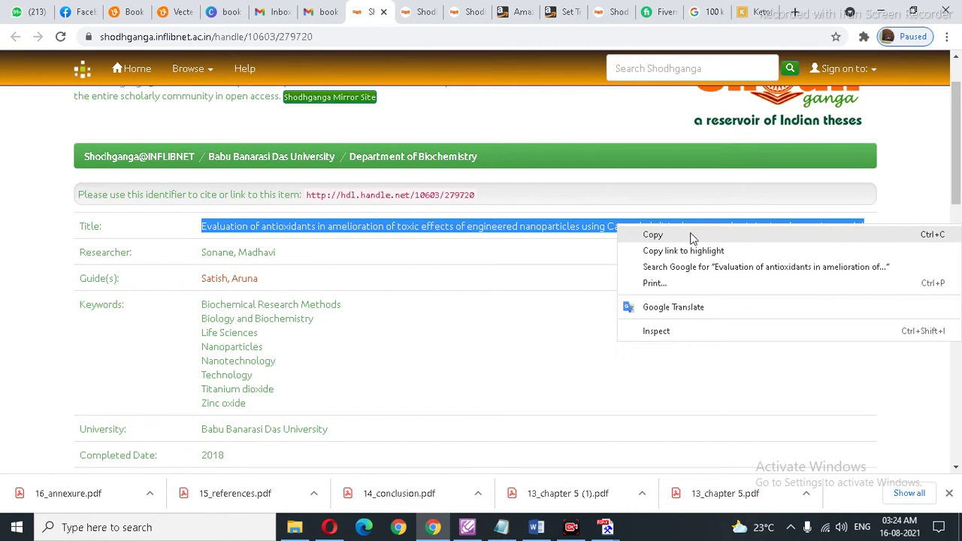
click(665, 238)
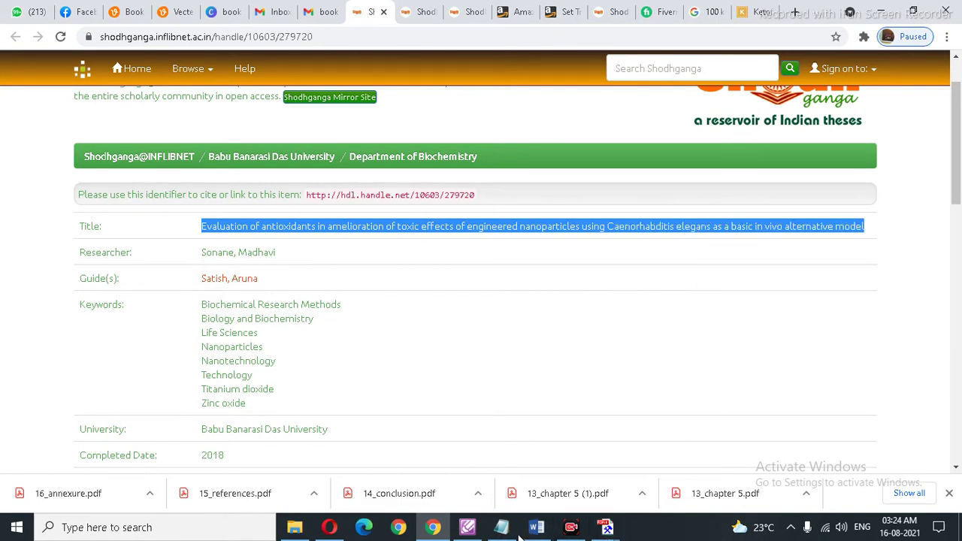
click(468, 528)
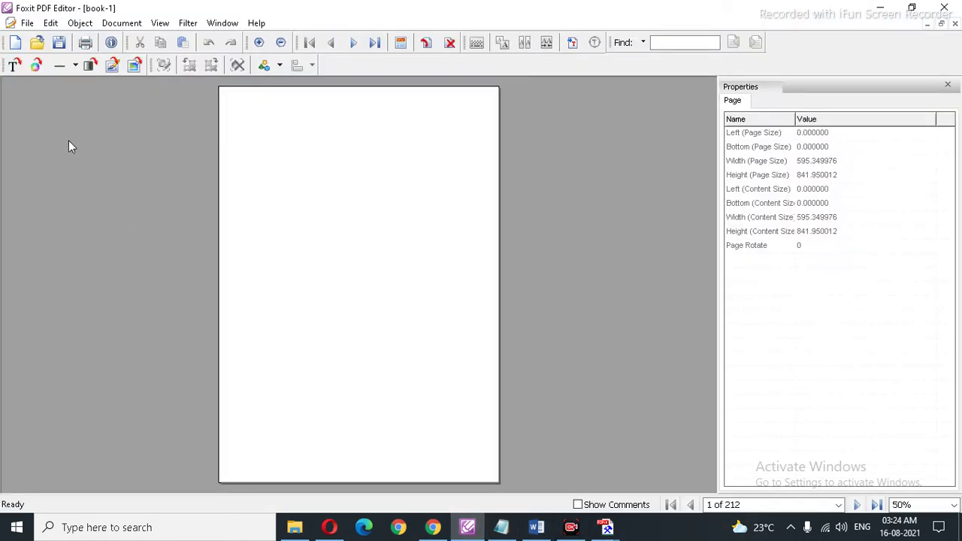
click(536, 528)
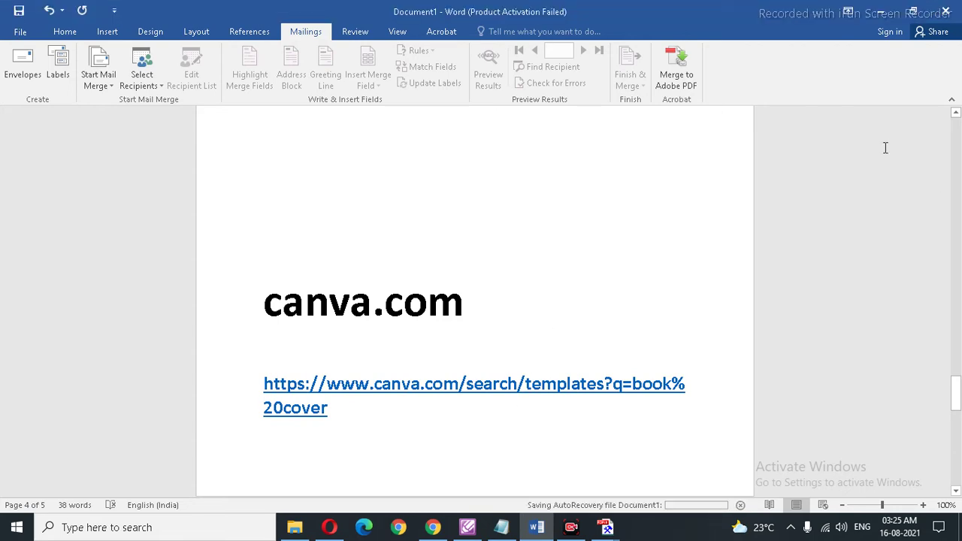
Step: Create a new blank Word document, Document2, via File > New
scroll(524, 123, up, 2)
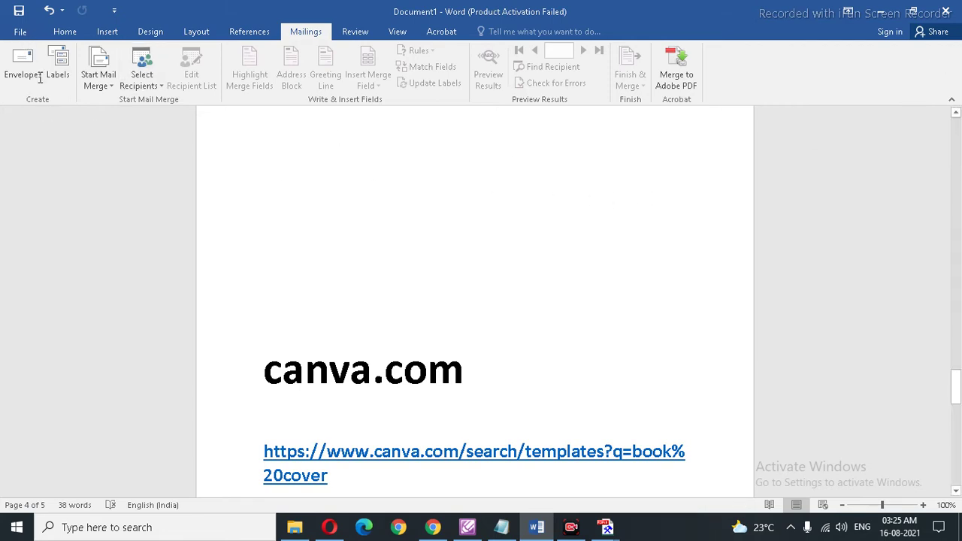
click(23, 38)
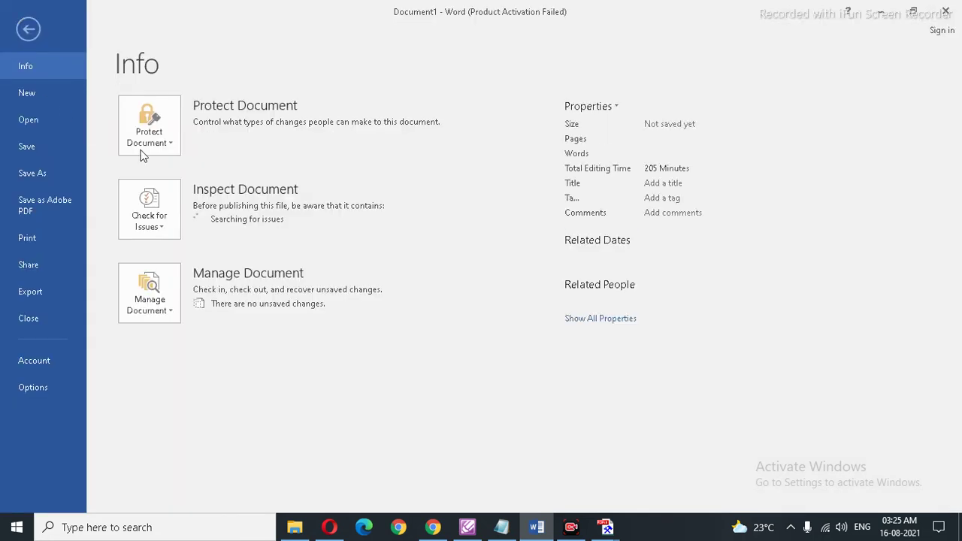
click(27, 93)
click(195, 243)
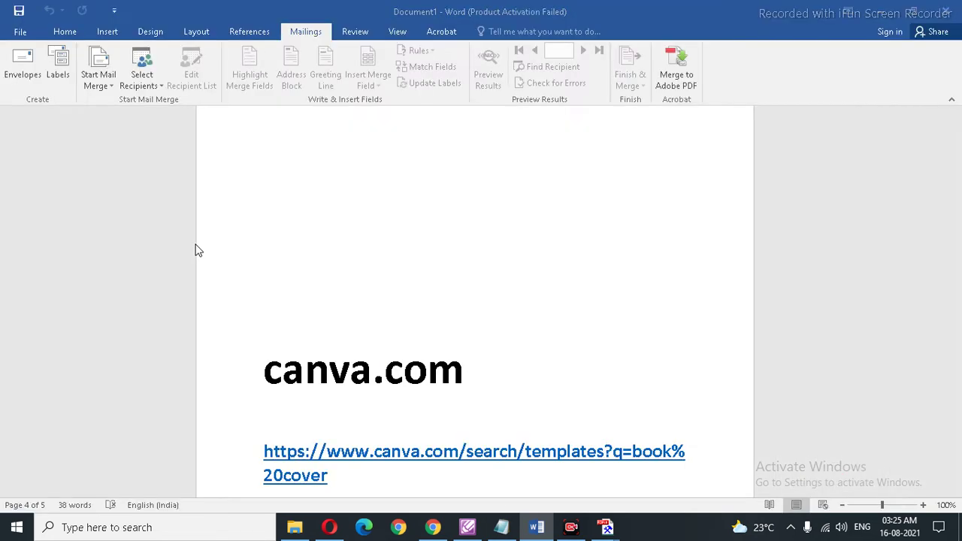
click(191, 250)
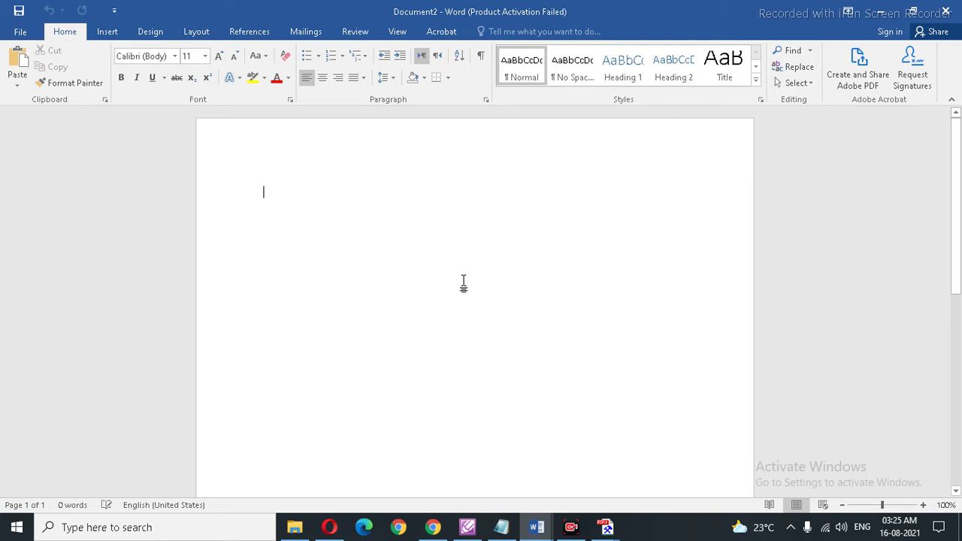
Step: Paste the thesis title and set it in Times New Roman
key(ctrl+v)
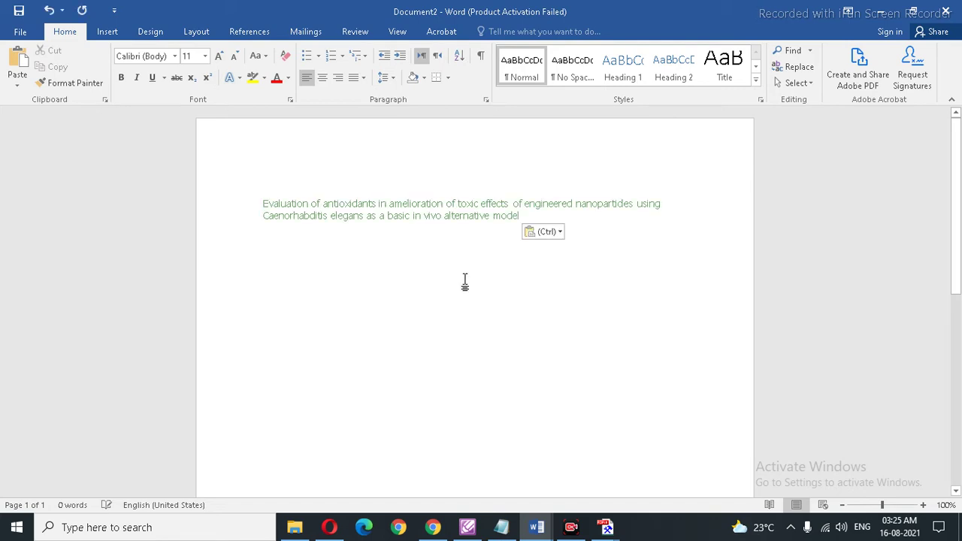
drag(496, 229, 269, 127)
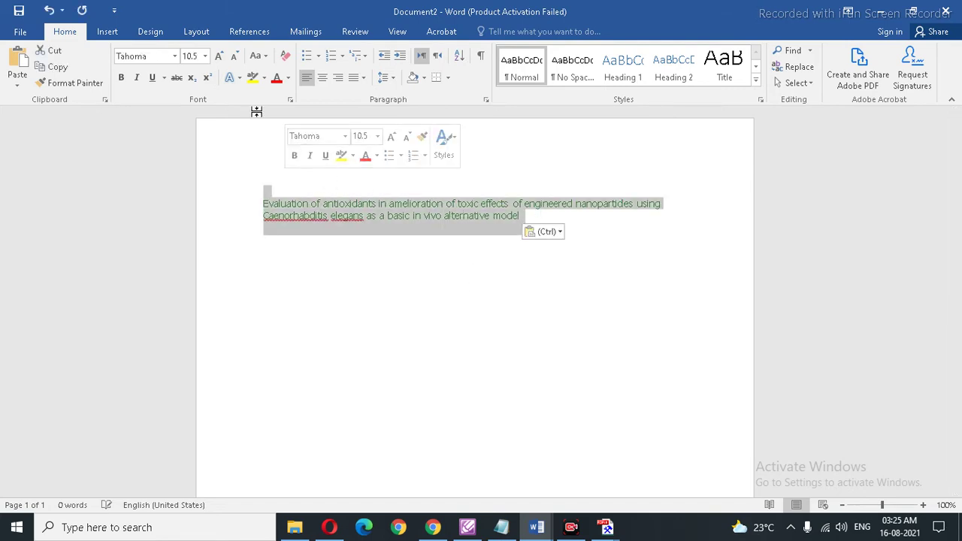
click(178, 58)
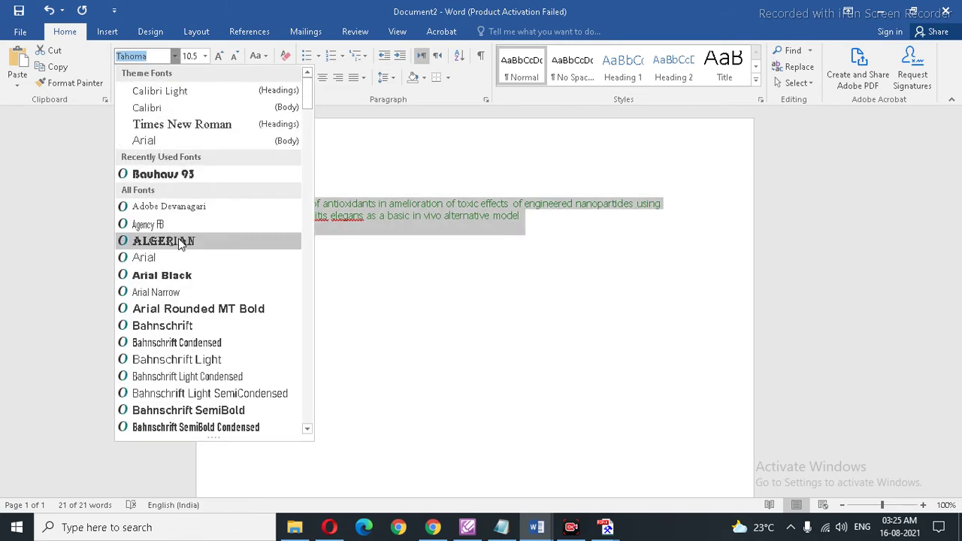
click(192, 125)
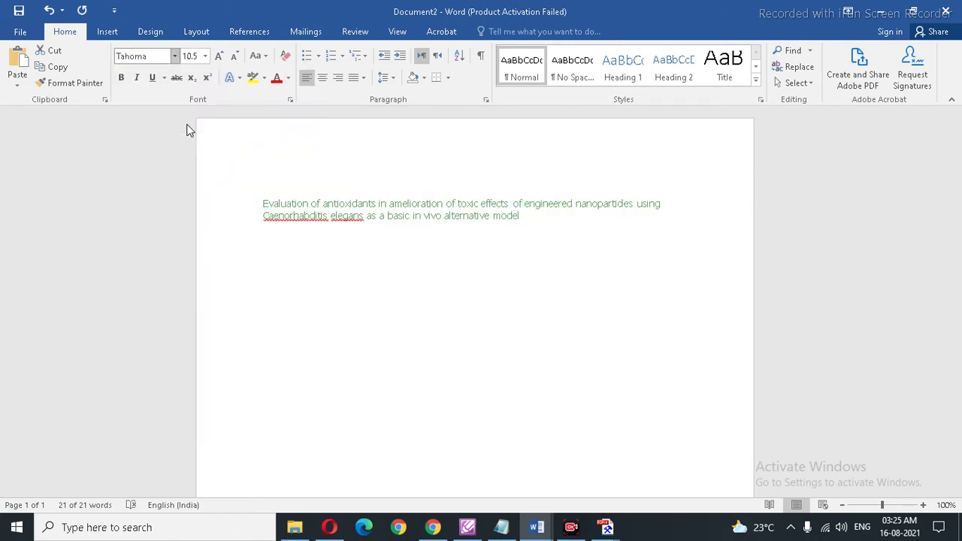
Step: Make the title uppercase, bold, centred and black instead of green
click(513, 219)
triple_click(247, 196)
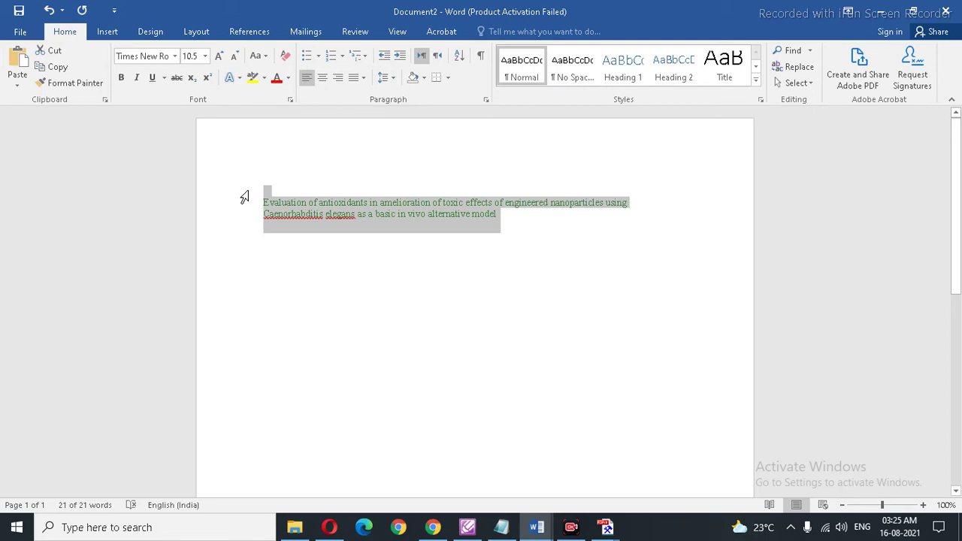
key(shift+F3)
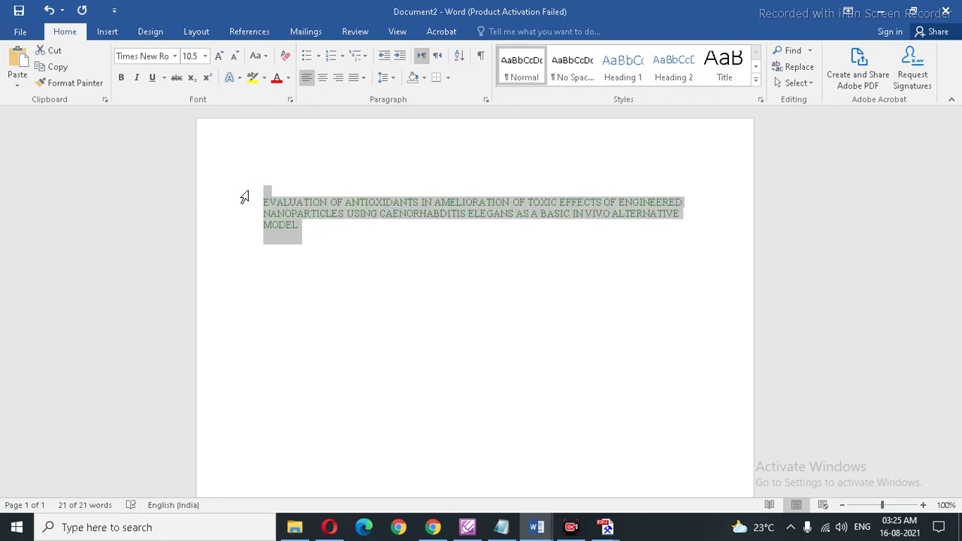
key(ctrl+b)
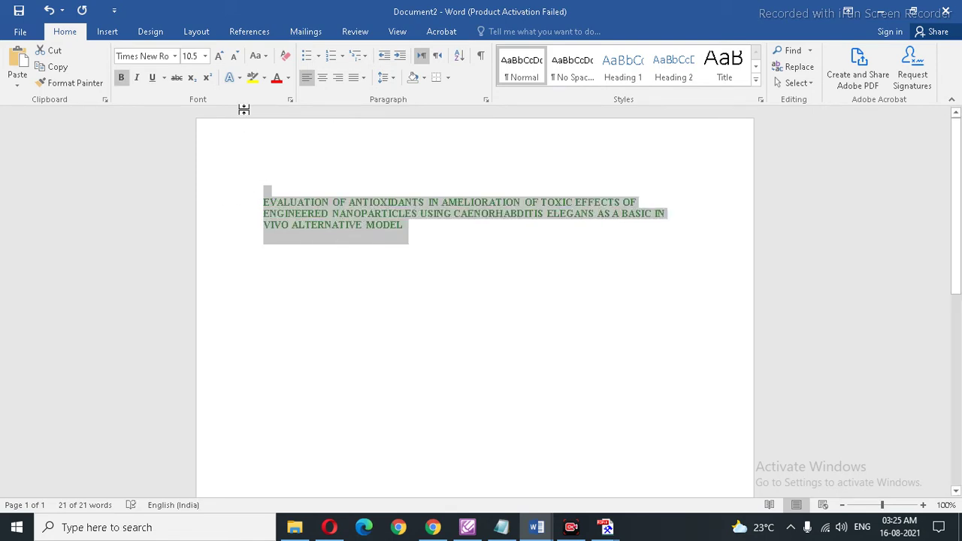
click(323, 78)
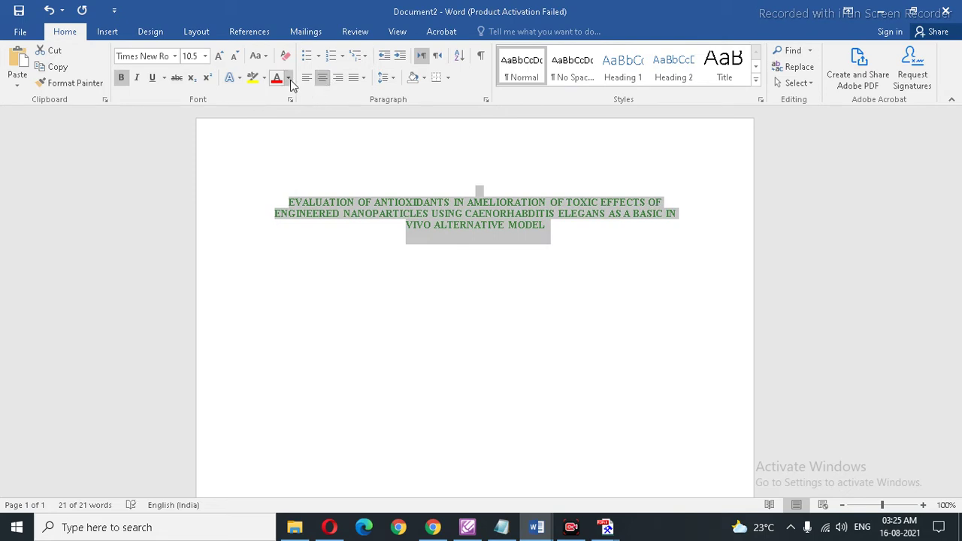
click(288, 78)
click(304, 94)
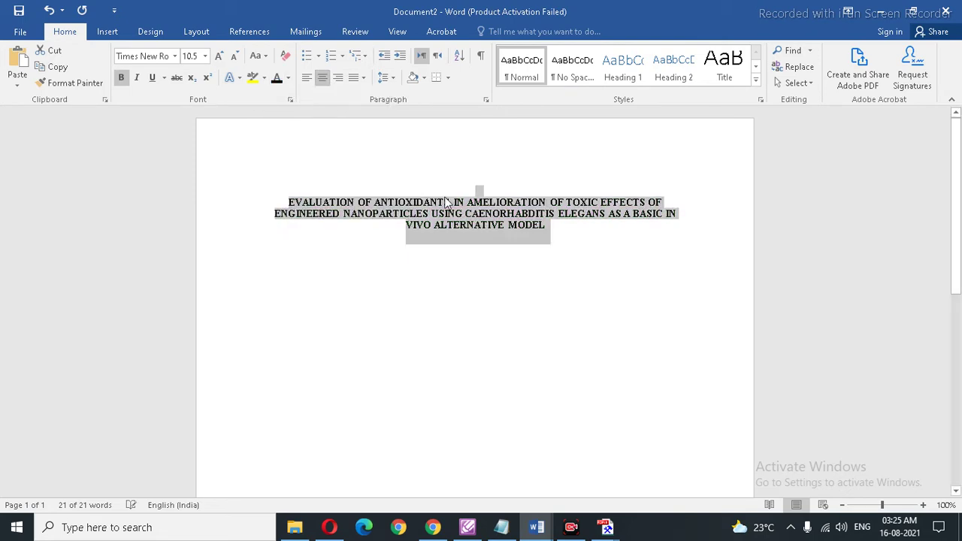
Step: Enlarge the title text from 10.5 pt to 22 pt
drag(564, 233, 277, 194)
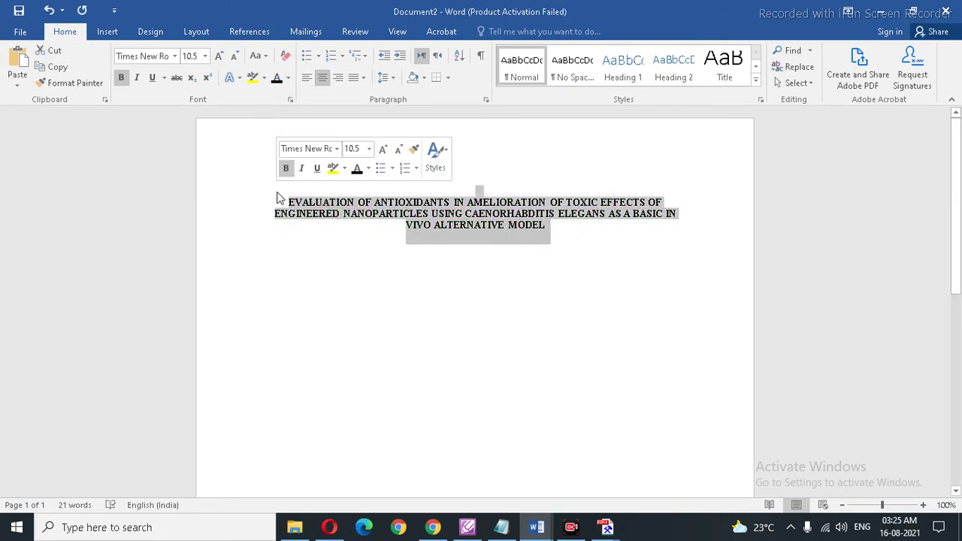
click(218, 56)
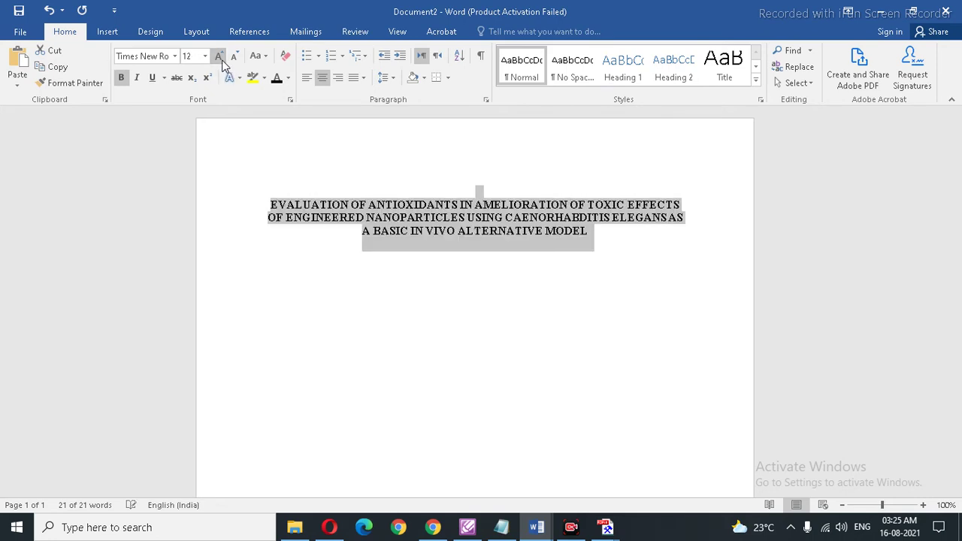
click(219, 56)
click(219, 56)
click(219, 57)
click(219, 56)
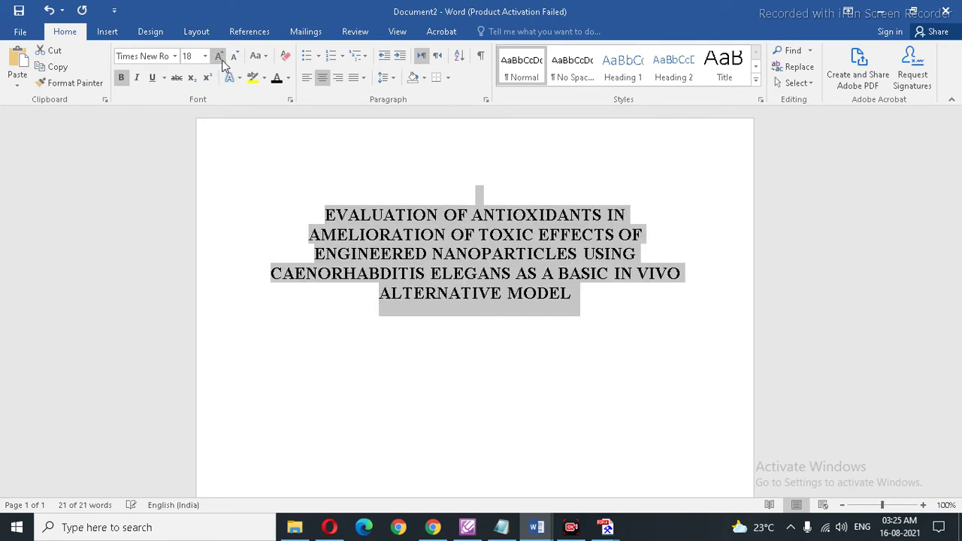
click(219, 57)
click(219, 56)
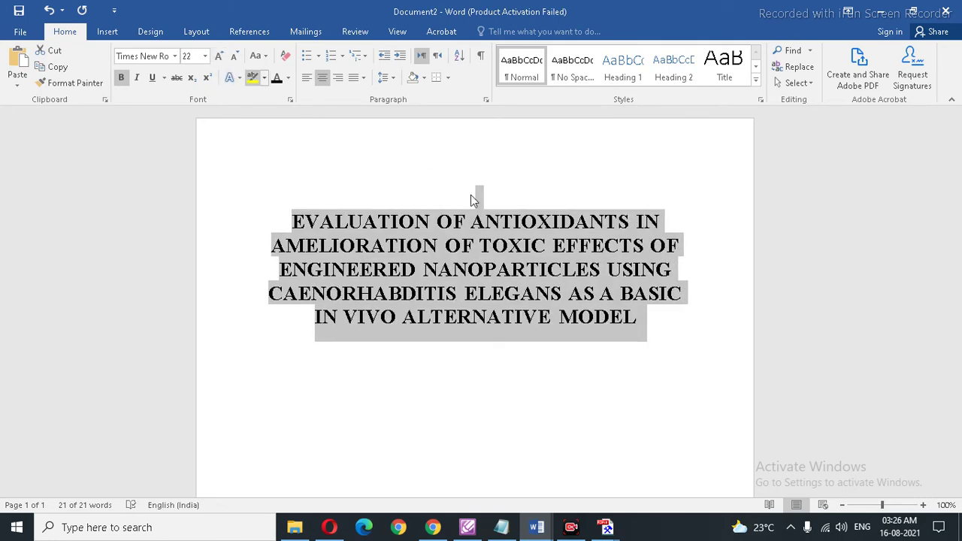
click(654, 387)
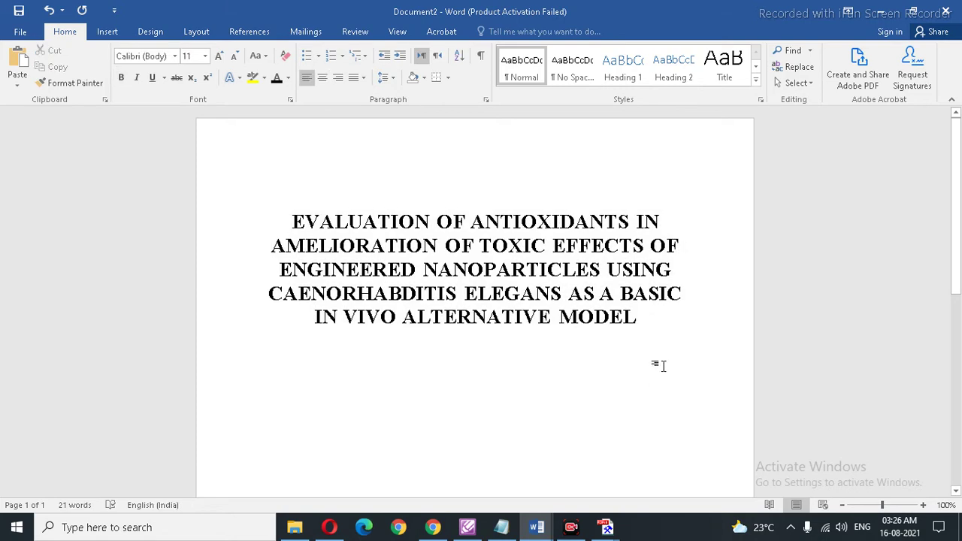
scroll(721, 355, down, 5)
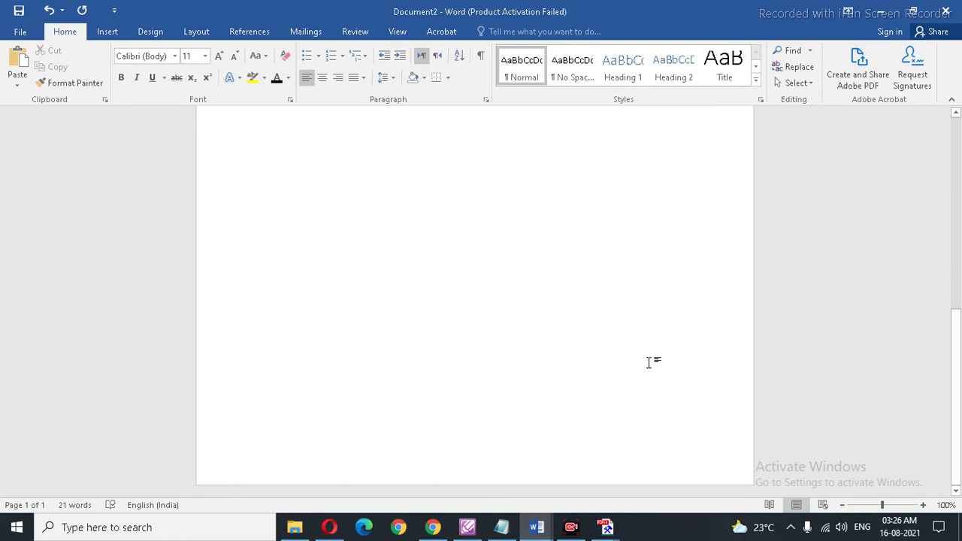
Step: Copy the name in the Researcher row of the Shodhganga thesis record
click(440, 527)
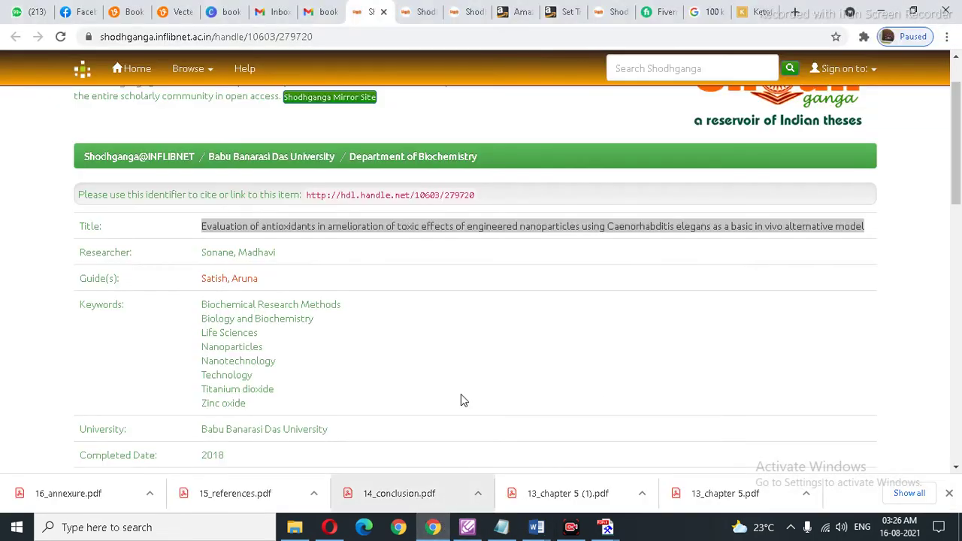
scroll(463, 399, down, 1)
scroll(464, 398, up, 2)
scroll(463, 398, down, 5)
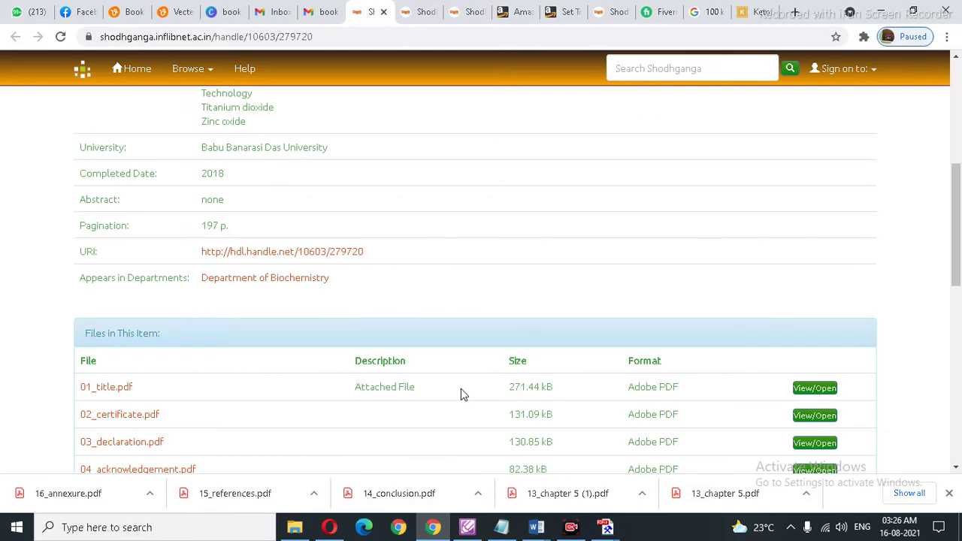
scroll(463, 390, up, 4)
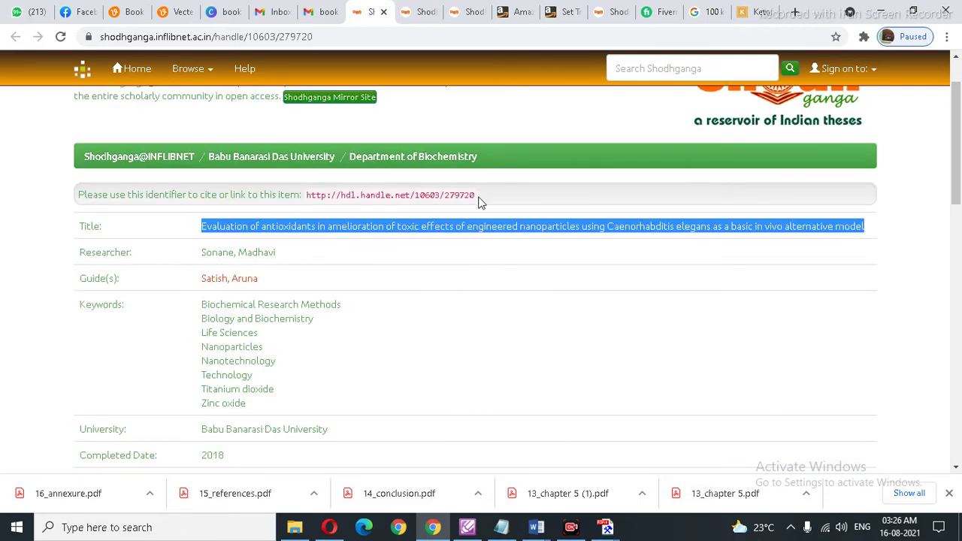
click(430, 199)
drag(474, 195, 307, 198)
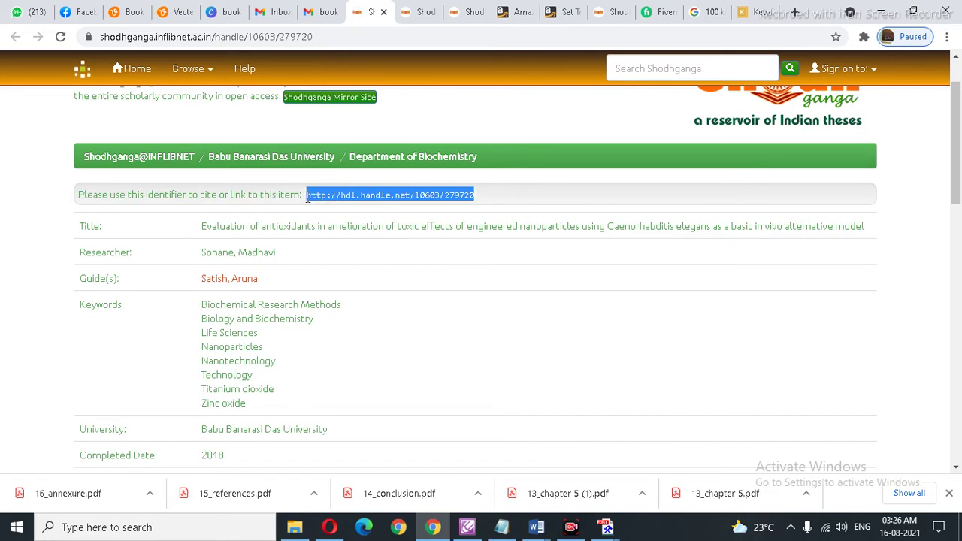
click(313, 261)
drag(276, 253, 201, 254)
key(ctrl+c)
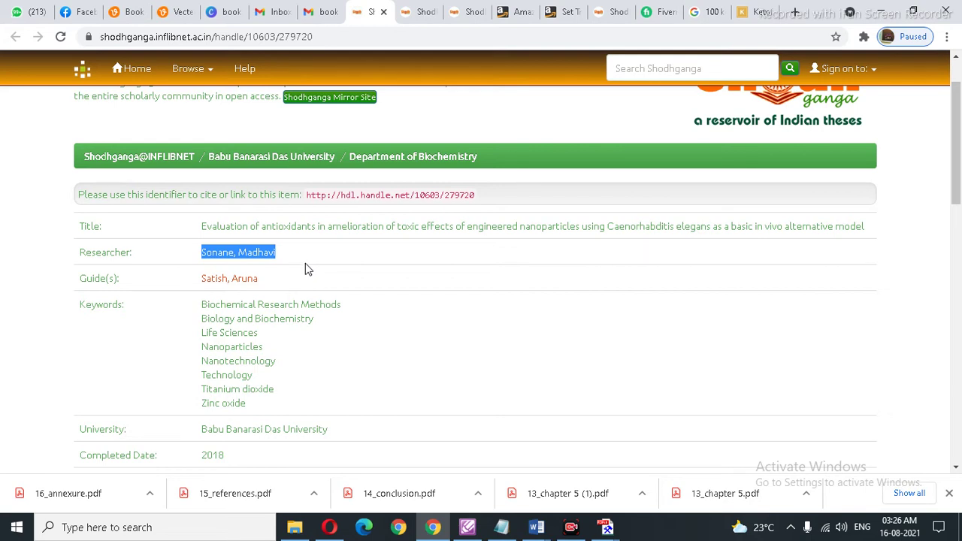
click(502, 529)
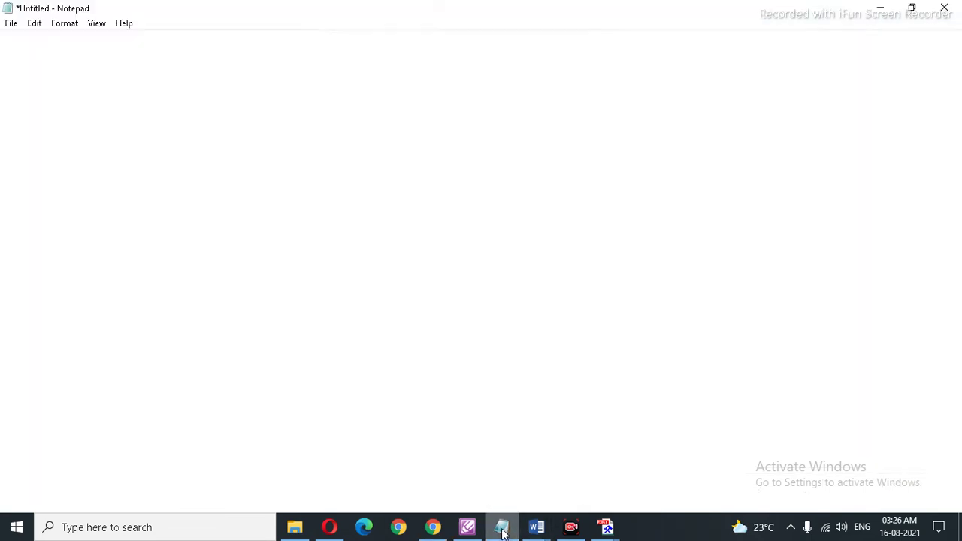
Step: Paste the researcher's name in Notepad and reorder it first-name-first, removing the comma
click(116, 311)
key(ctrl+v)
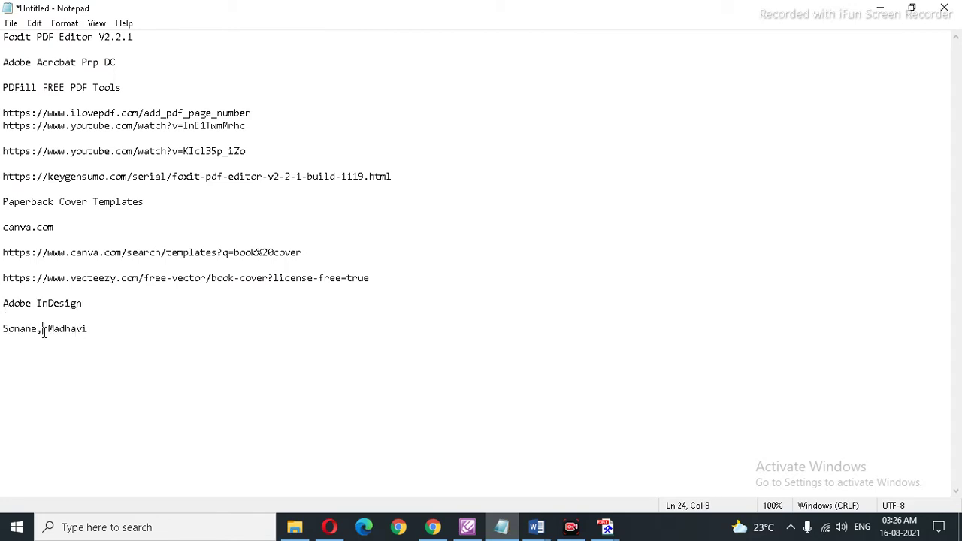
drag(43, 331, 1, 333)
key(ctrl+c)
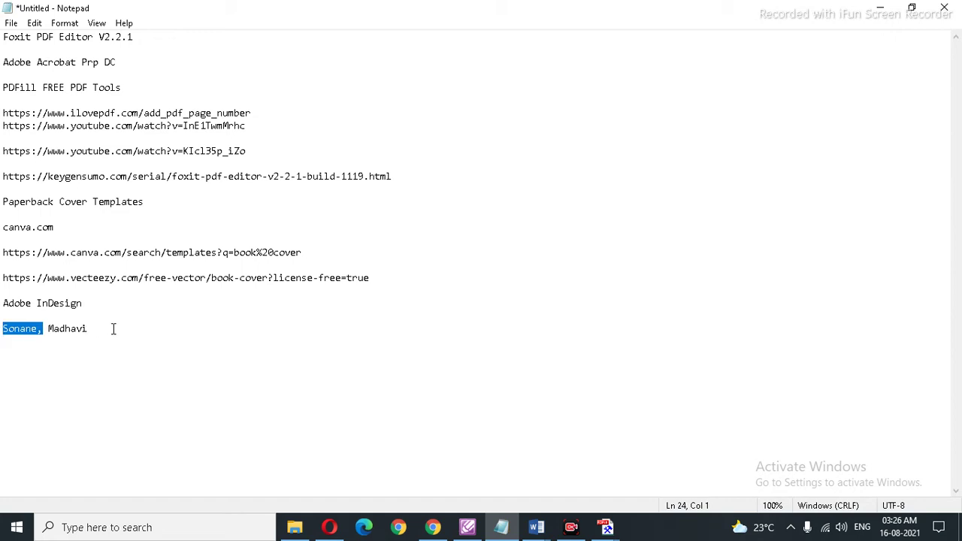
click(113, 329)
key(ctrl+v)
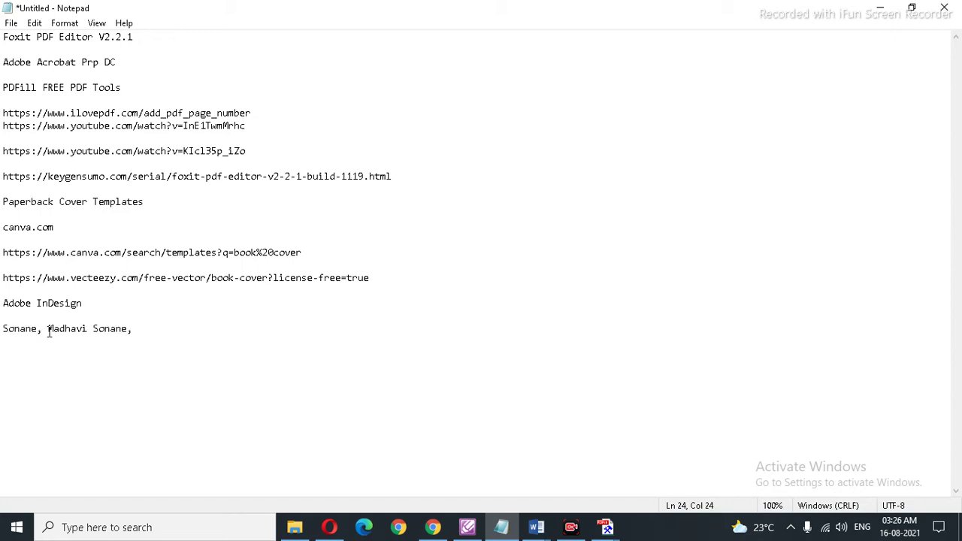
drag(49, 332, 1, 330)
key(BackSpace)
drag(90, 332, 2, 331)
key(ctrl+c)
click(87, 331)
key(BackSpace)
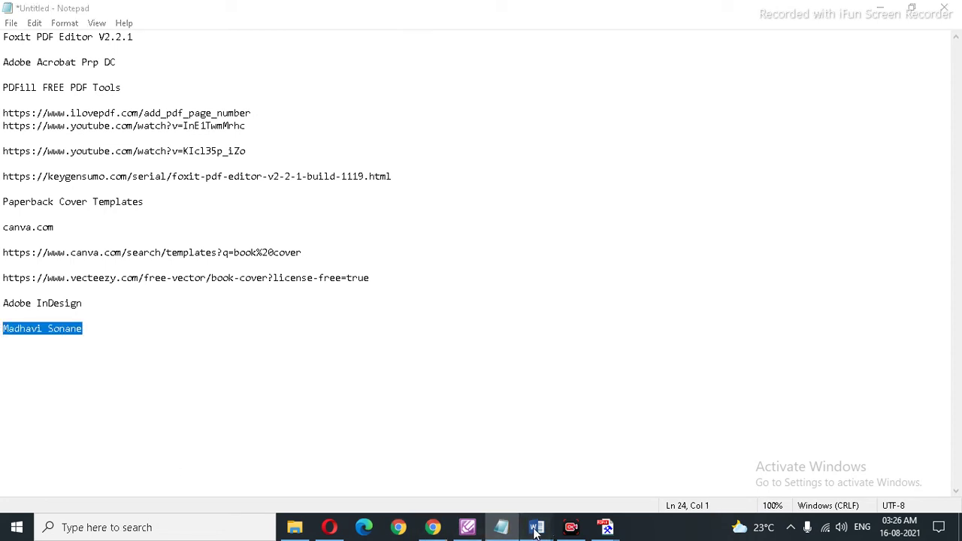
Step: Bring Word's Document2 with the bold title back to the front
mouse_move(536, 528)
click(559, 476)
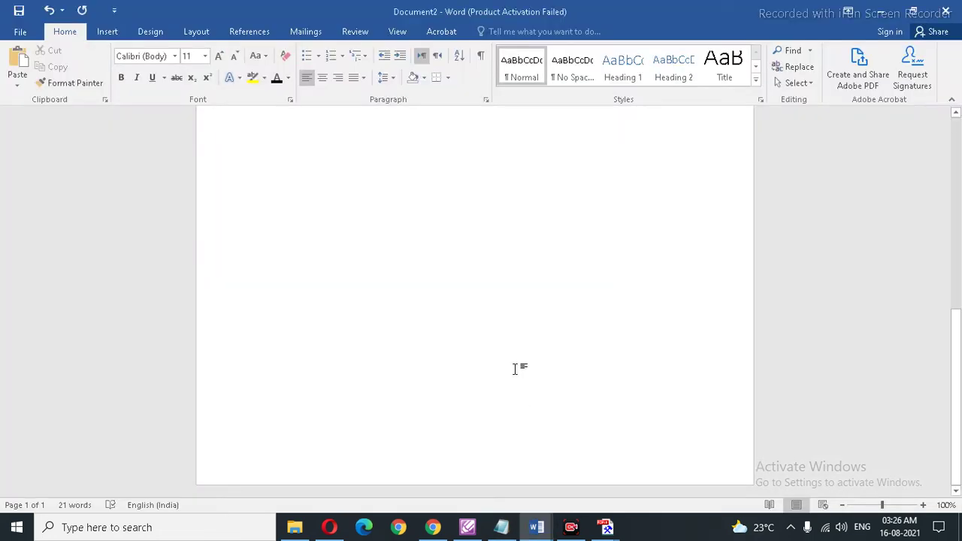
scroll(518, 368, up, 5)
scroll(521, 367, down, 3)
scroll(523, 366, up, 4)
Step: Add a 'By.' line below the title and paste the researcher's name beneath it
click(639, 200)
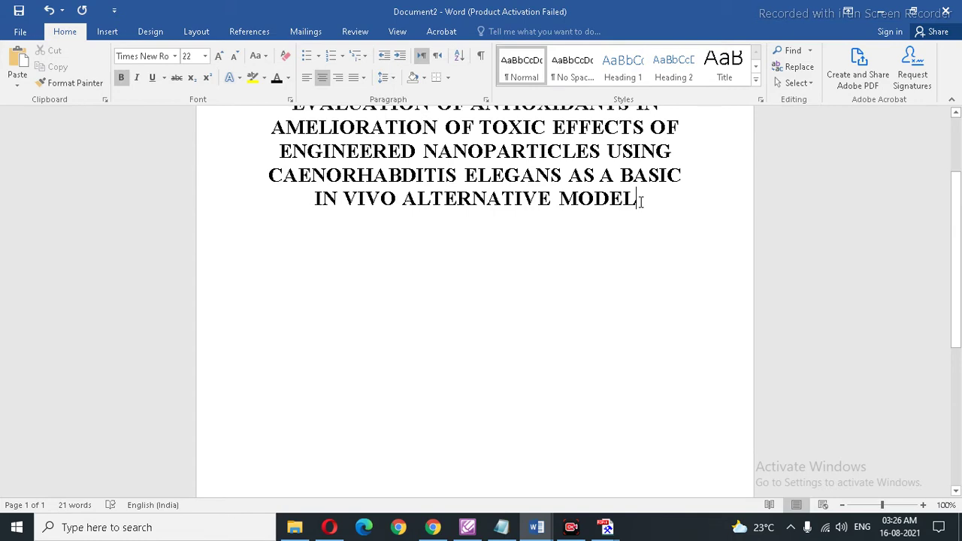
key(Return)
key(Return)
key(Return)
key(Return)
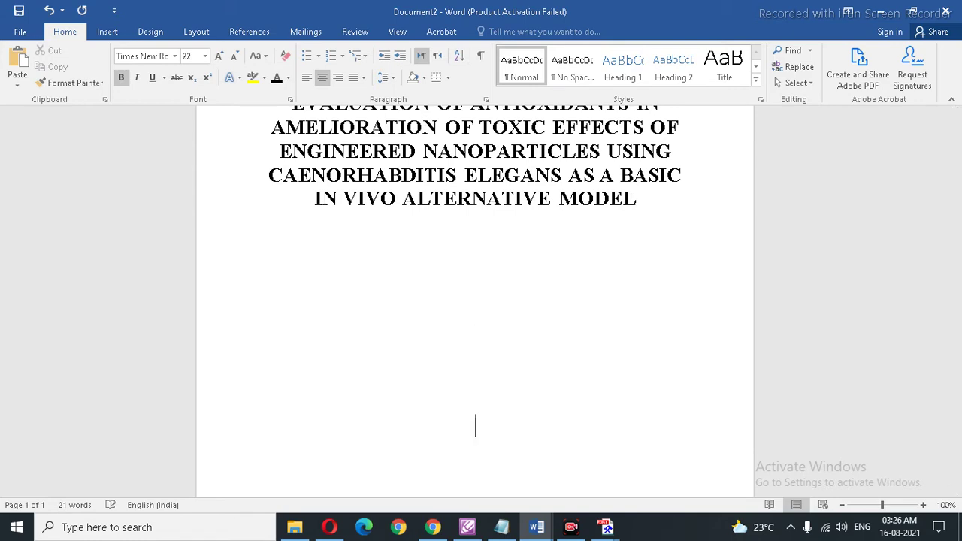
text(By.)
key(Return)
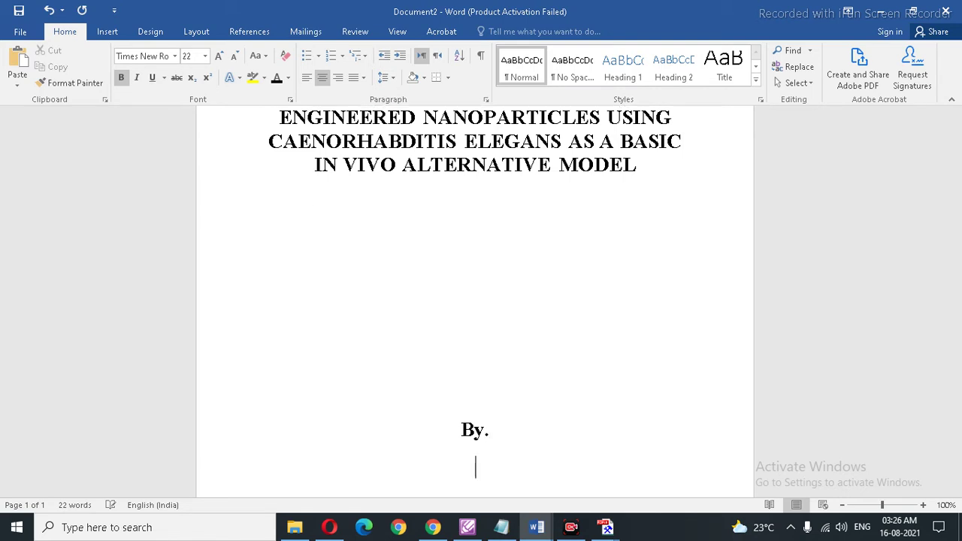
key(ctrl+v)
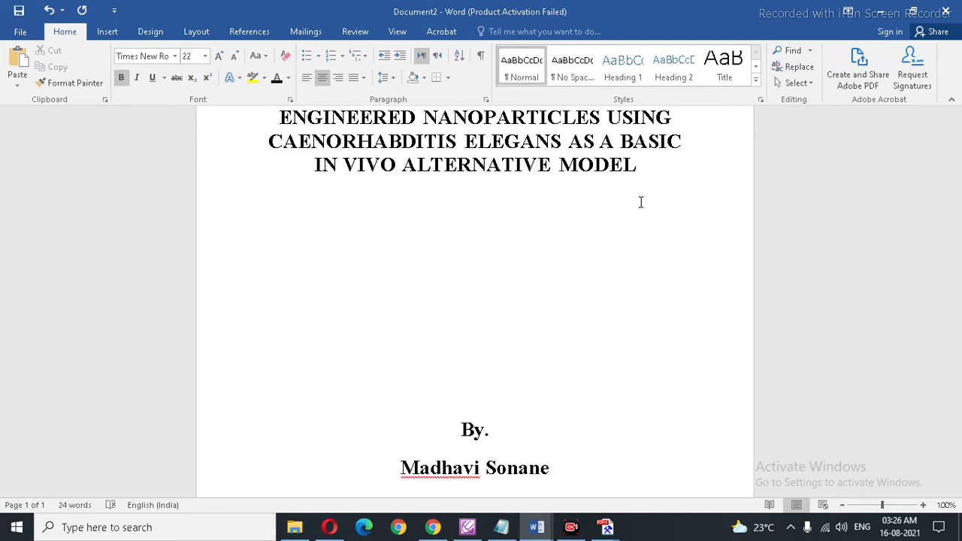
Step: Check where the By. block and researcher's name sit on the title page
scroll(605, 282, down, 5)
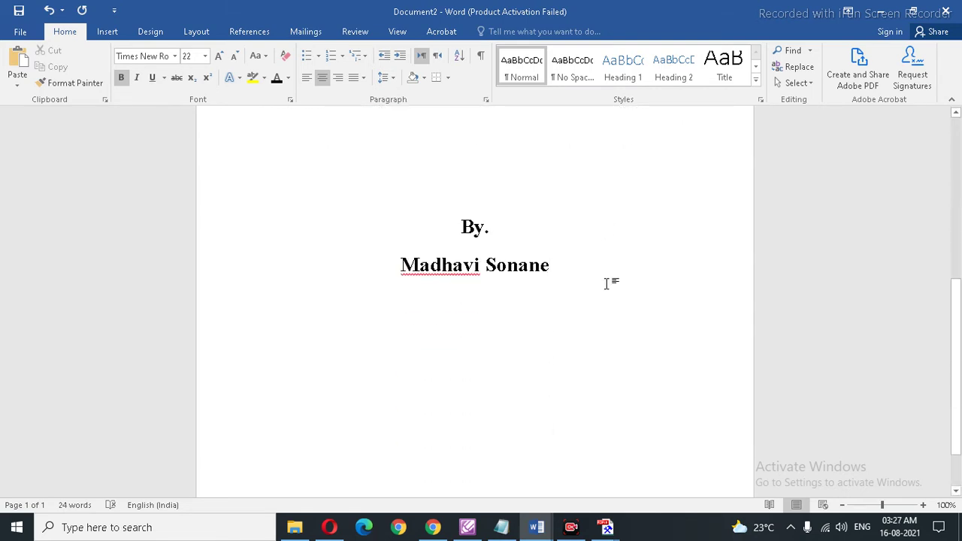
scroll(522, 247, up, 2)
click(521, 245)
scroll(520, 245, up, 1)
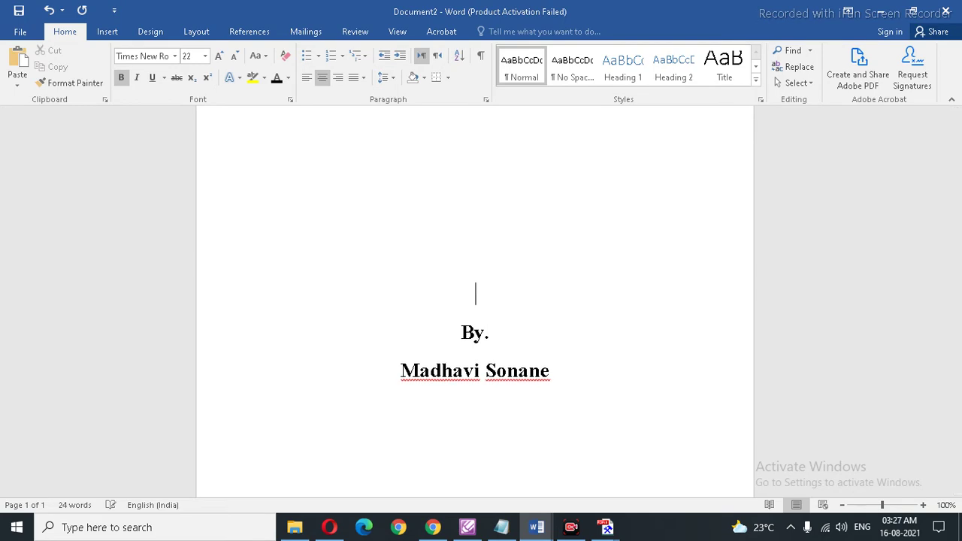
scroll(521, 245, down, 4)
scroll(475, 300, up, 8)
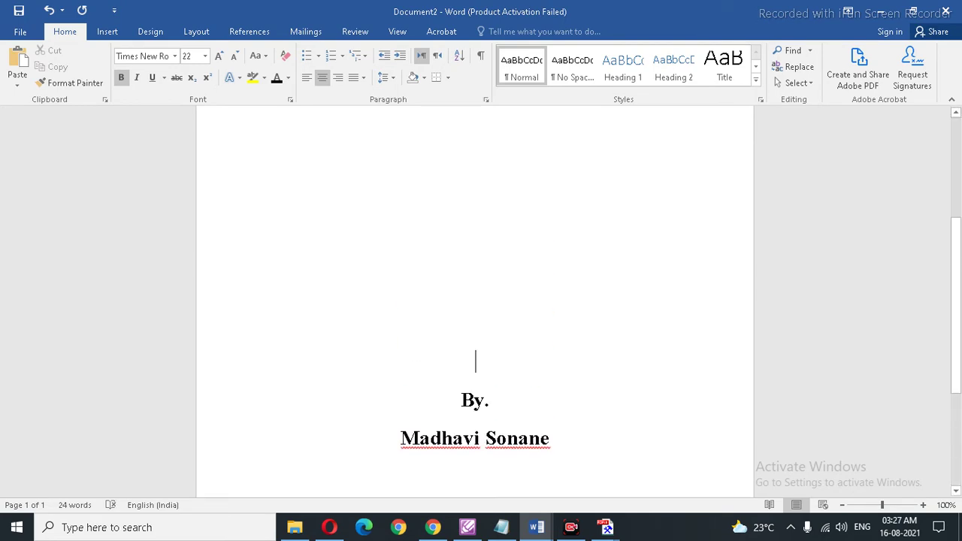
scroll(522, 245, down, 5)
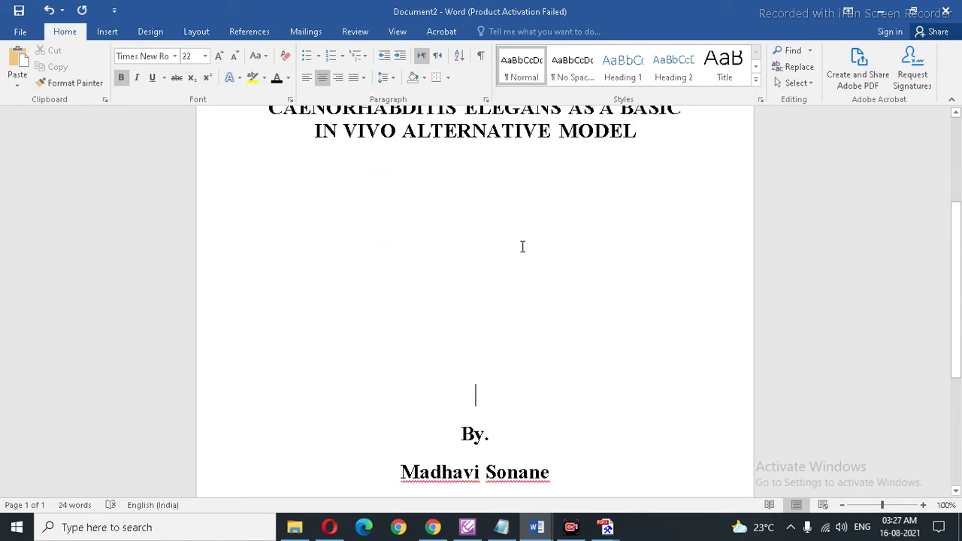
scroll(522, 247, down, 6)
scroll(522, 247, up, 12)
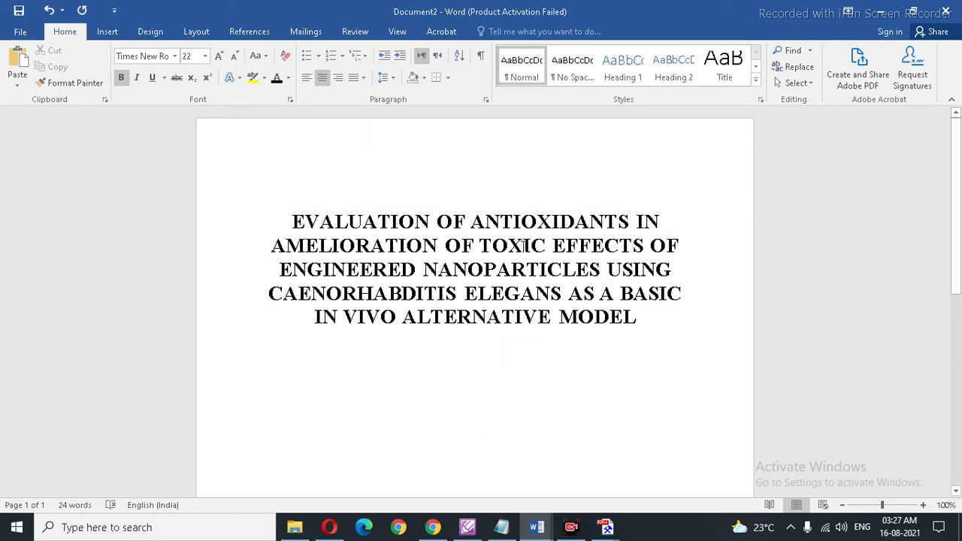
scroll(524, 245, down, 10)
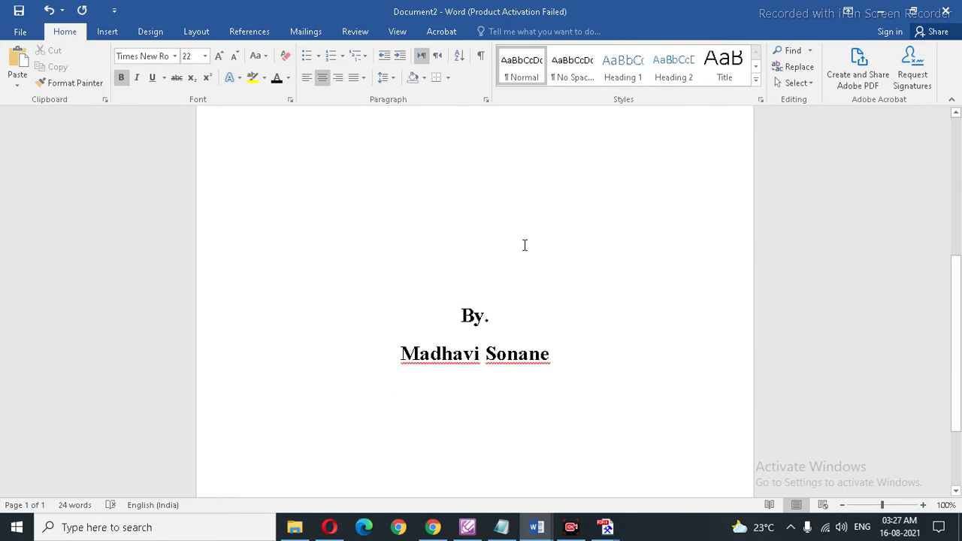
scroll(524, 247, up, 3)
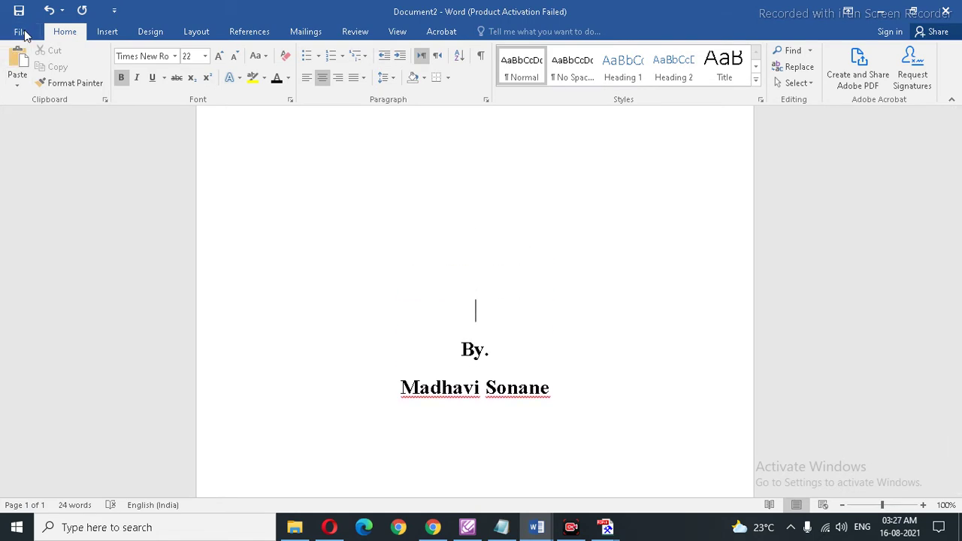
click(21, 32)
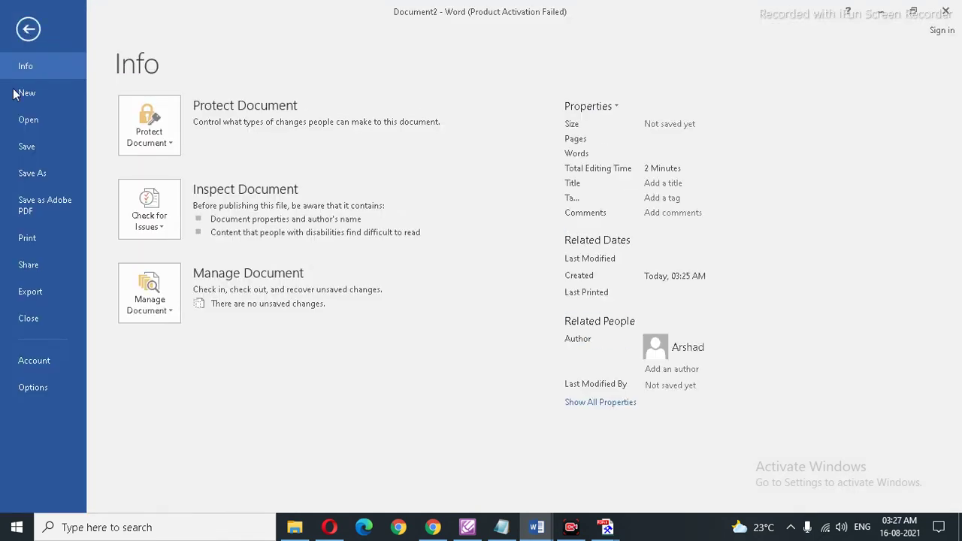
Step: Save the title page as a PDF named 't-1' in Desktop\Book-1
click(33, 173)
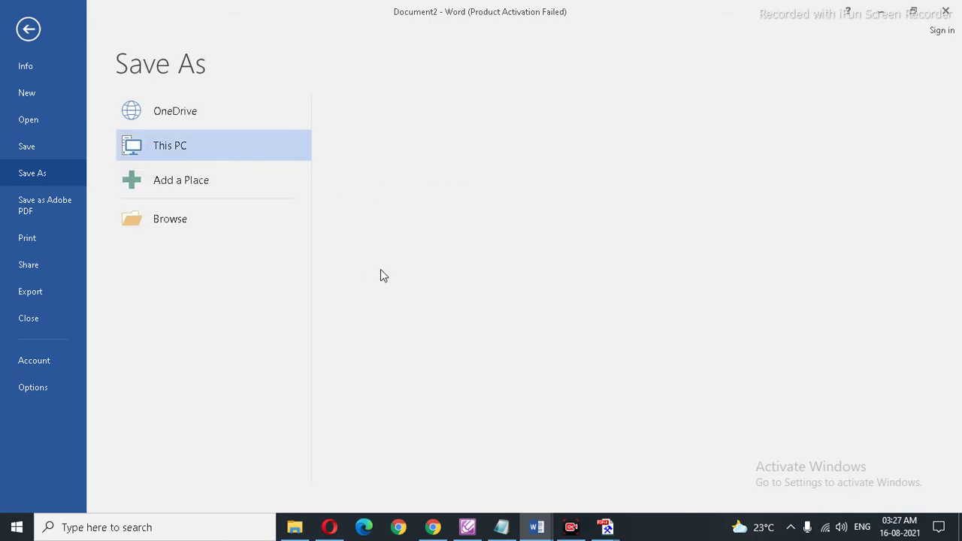
click(410, 258)
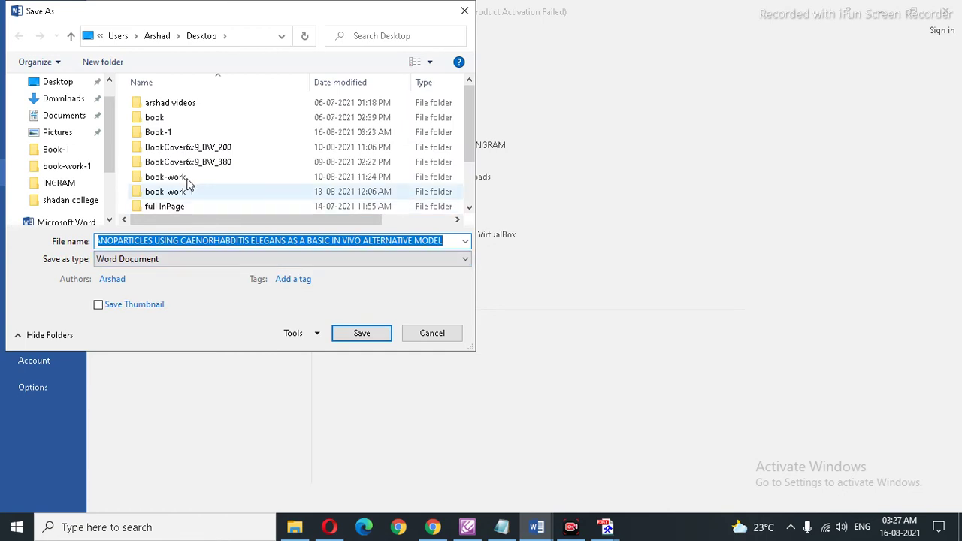
double_click(170, 132)
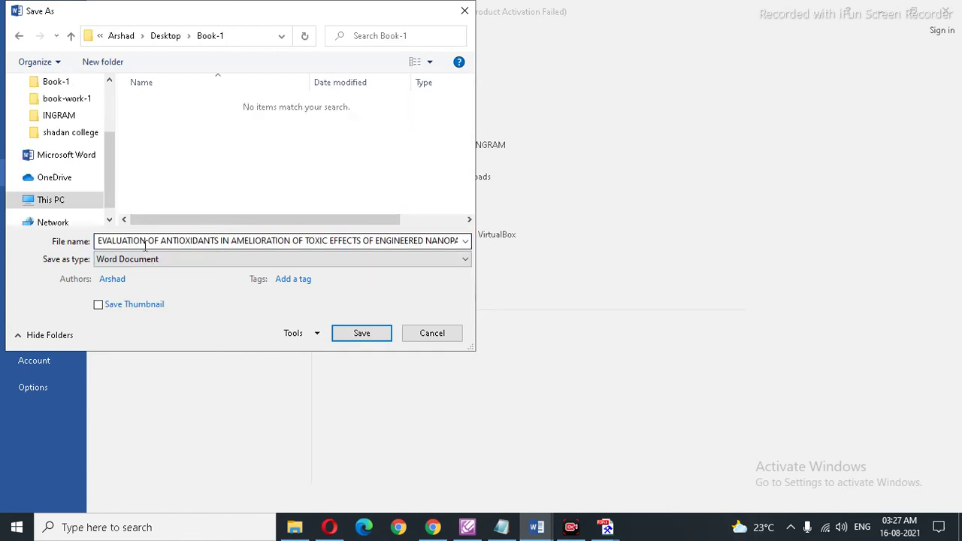
key(ctrl+a)
text(t)
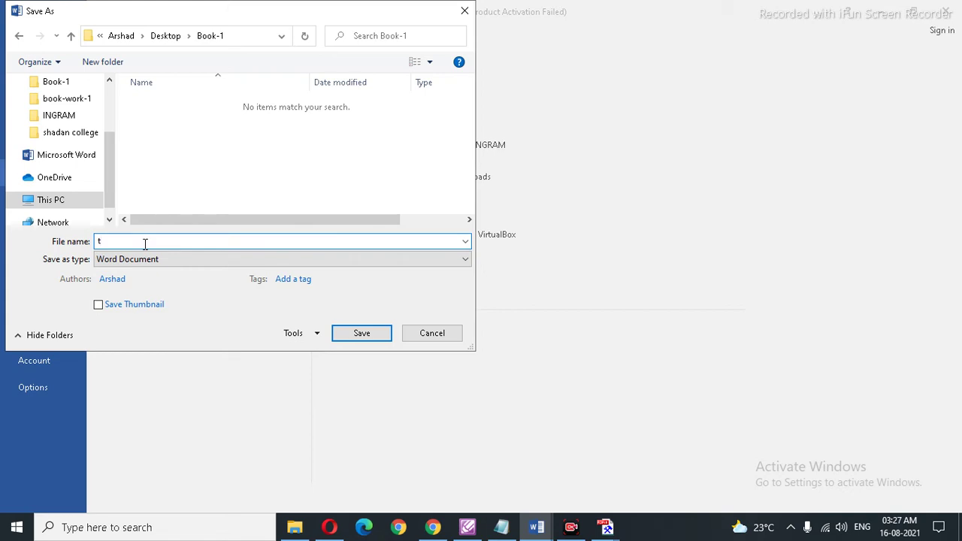
text(-1)
click(147, 259)
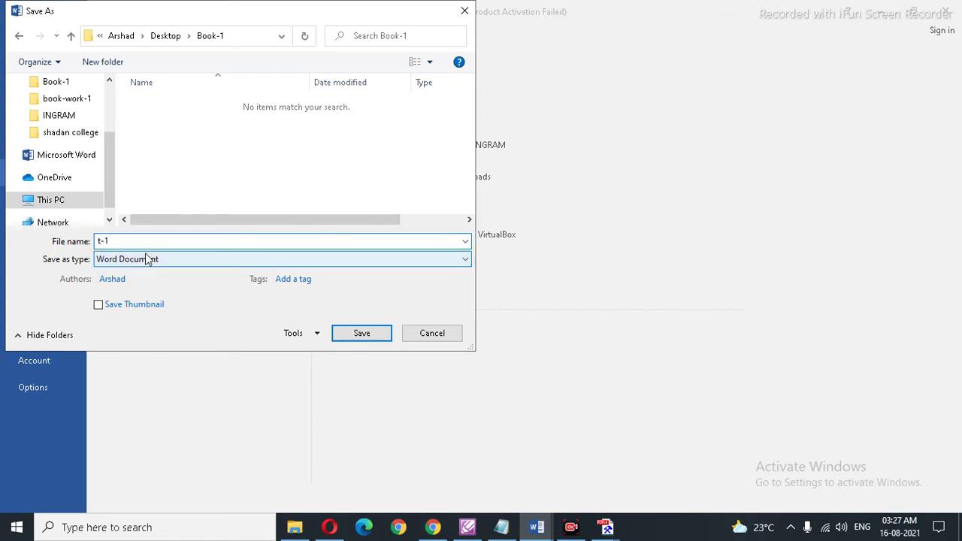
click(151, 336)
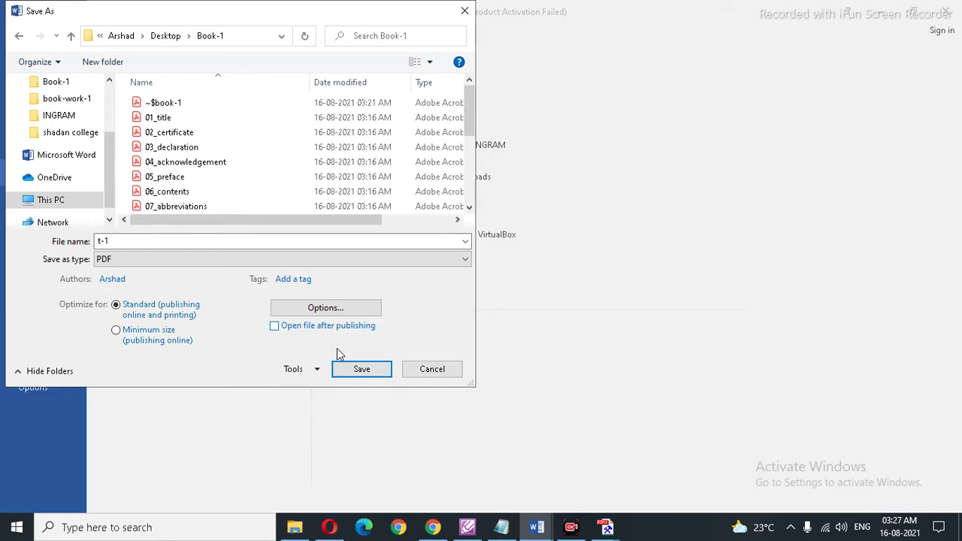
click(359, 369)
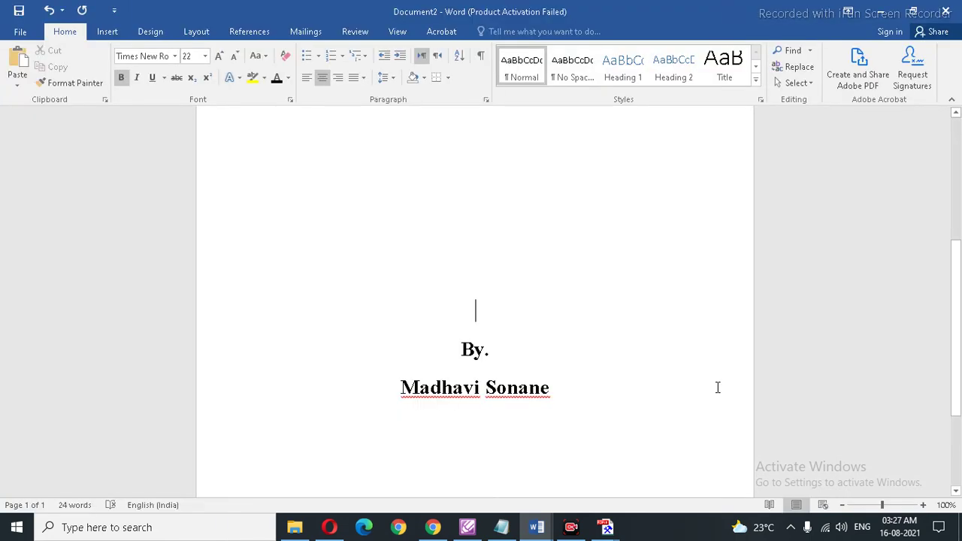
Step: Open t-1.pdf from Book-1 in Foxit and select all its text
scroll(652, 358, up, 3)
scroll(652, 358, down, 7)
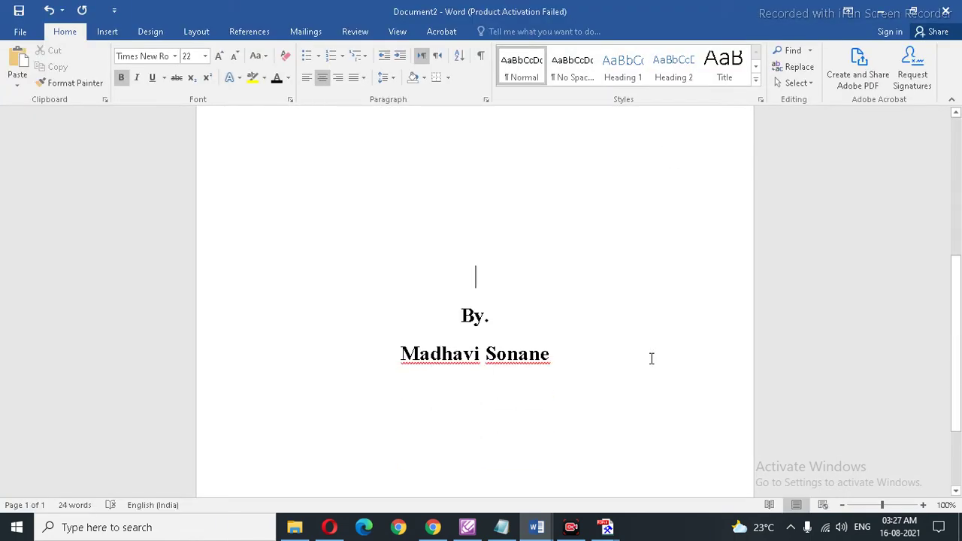
click(467, 527)
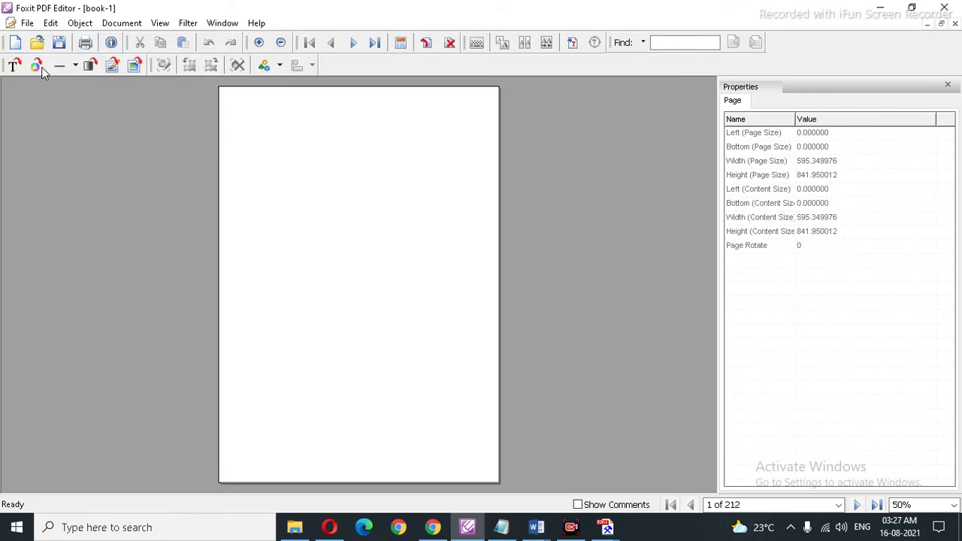
click(37, 42)
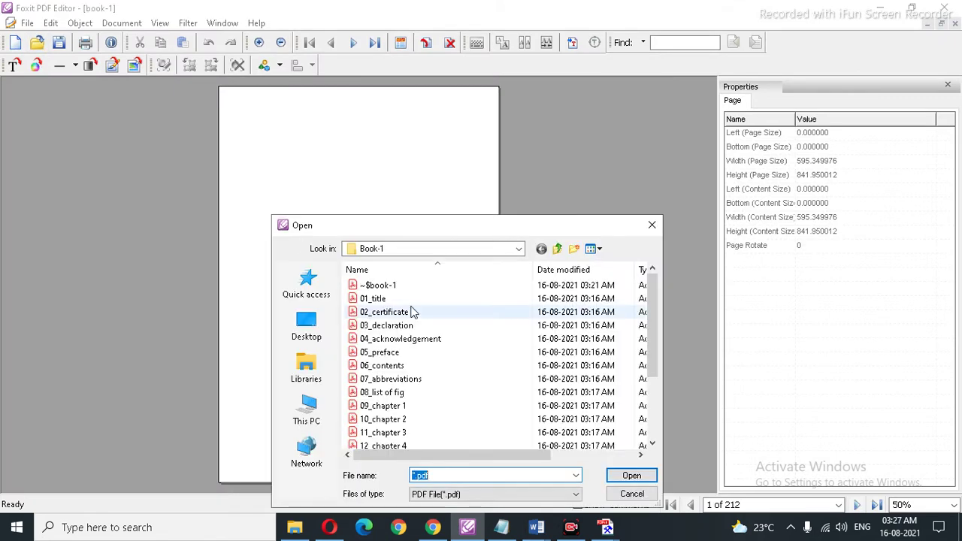
scroll(466, 350, down, 3)
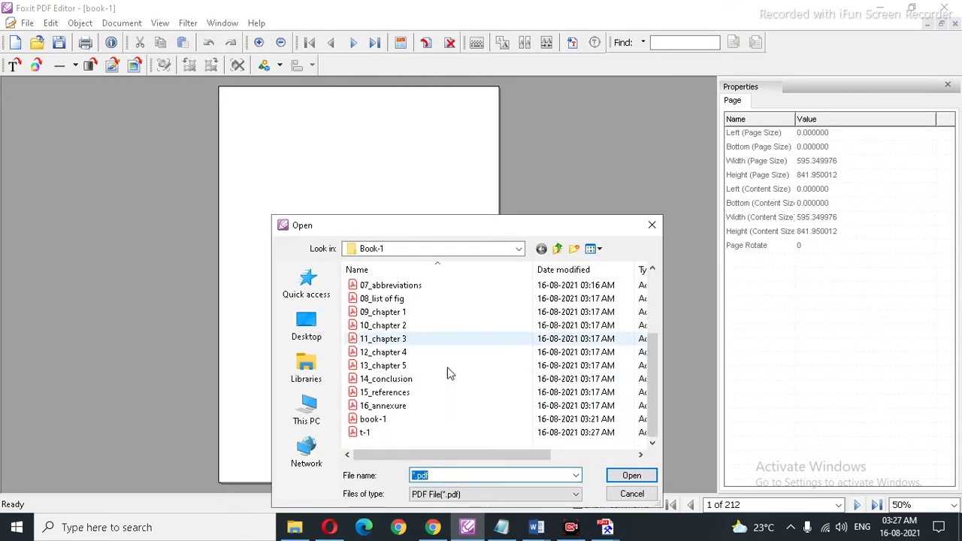
click(366, 433)
click(629, 477)
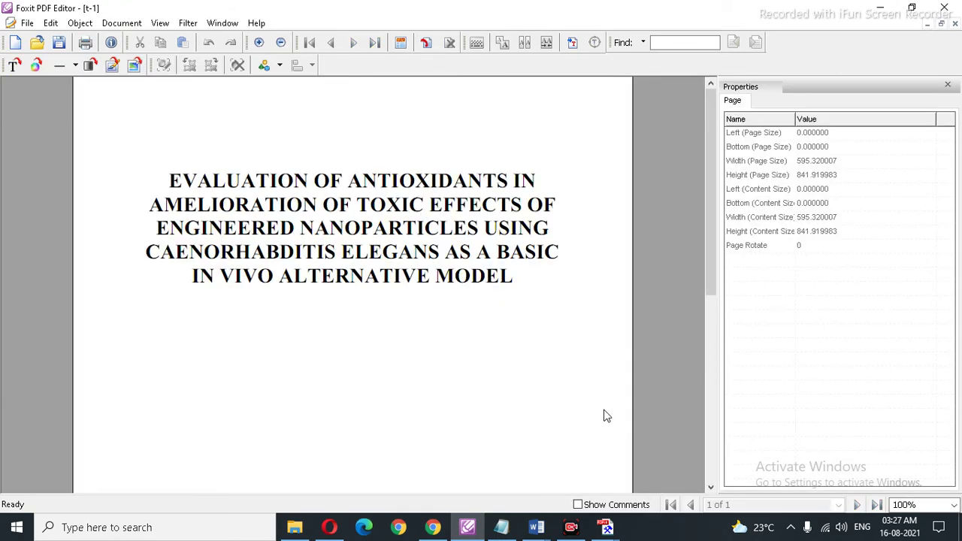
key(ctrl+a)
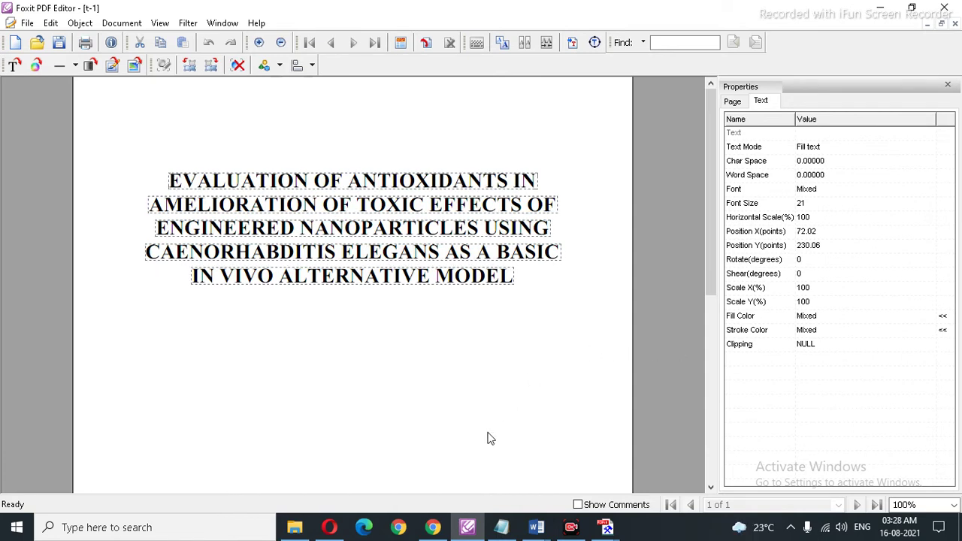
Step: Bring book-1 to the front and position the pasted thesis title and byline on page 1
click(941, 24)
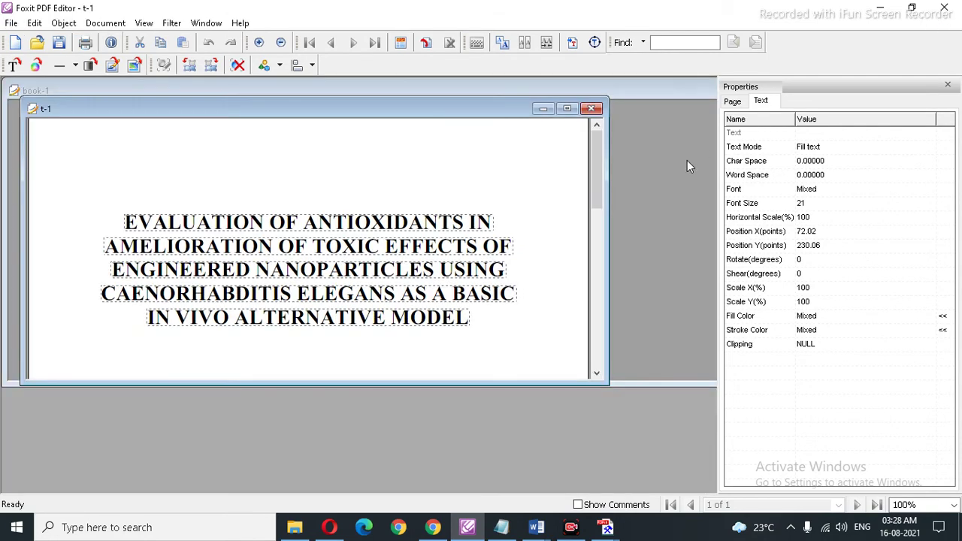
click(542, 109)
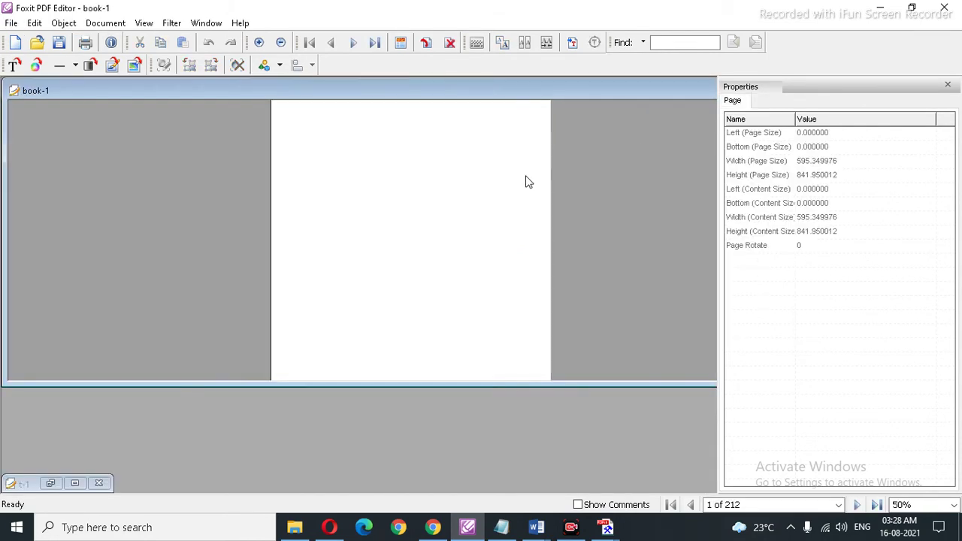
double_click(599, 96)
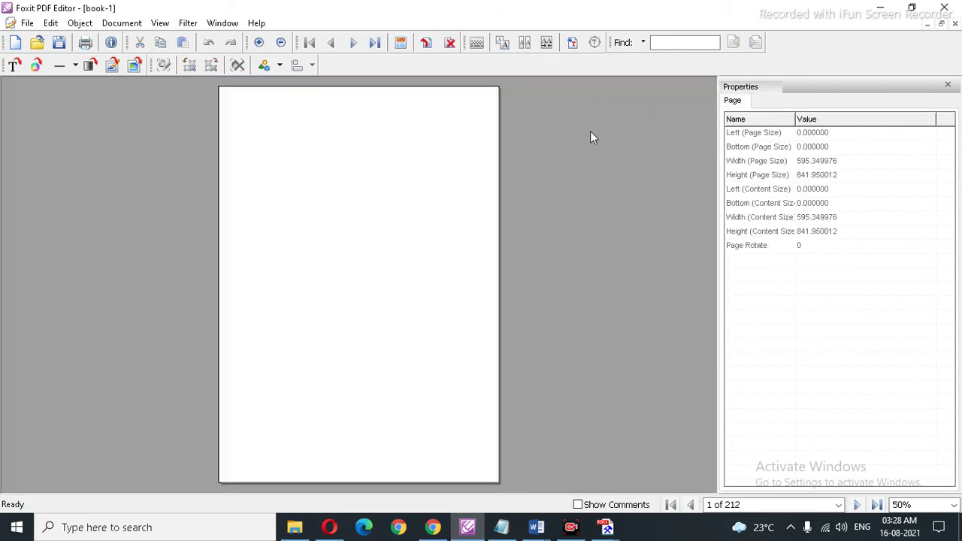
drag(372, 155, 369, 176)
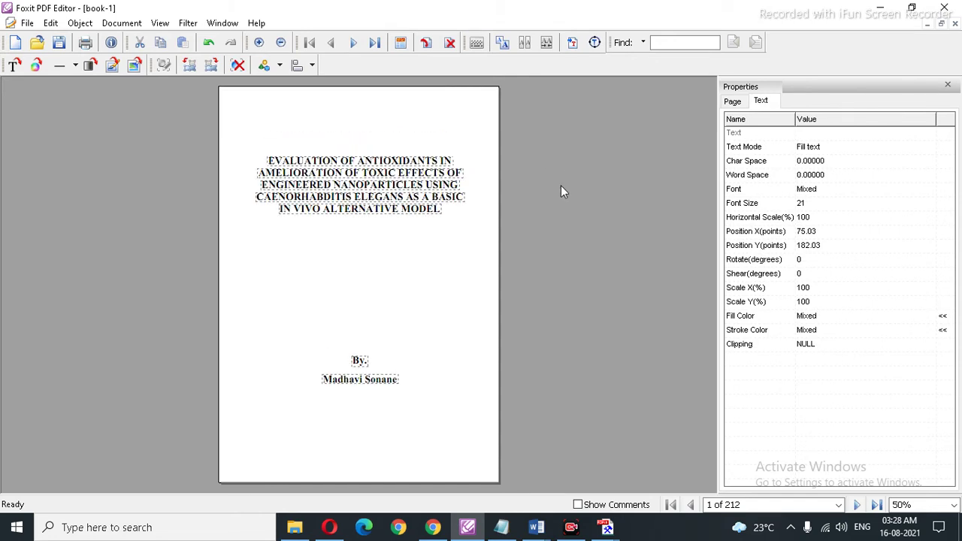
click(561, 185)
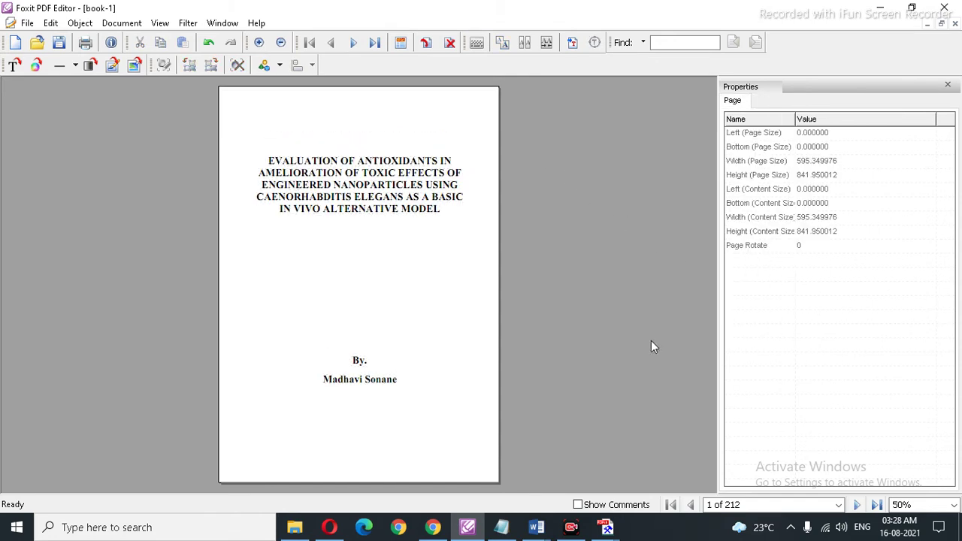
click(856, 505)
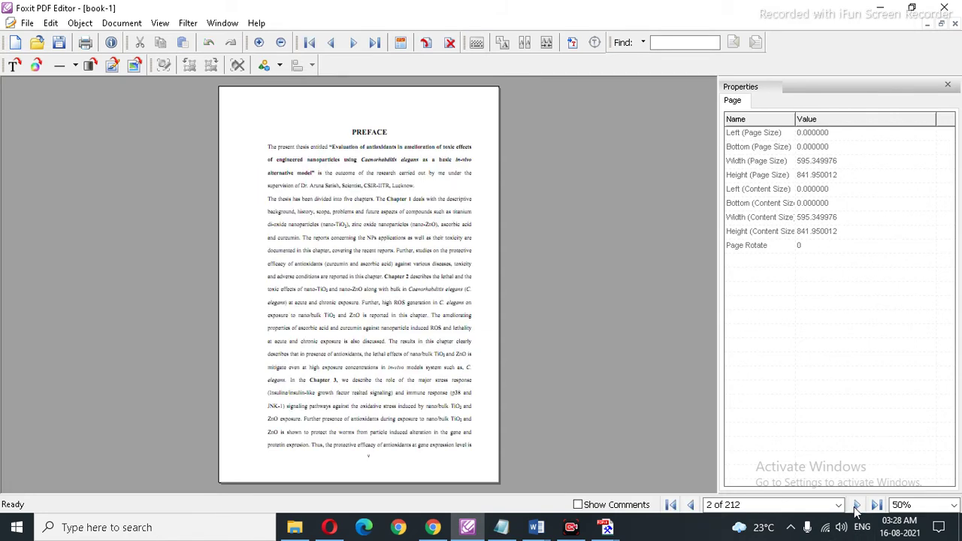
click(691, 505)
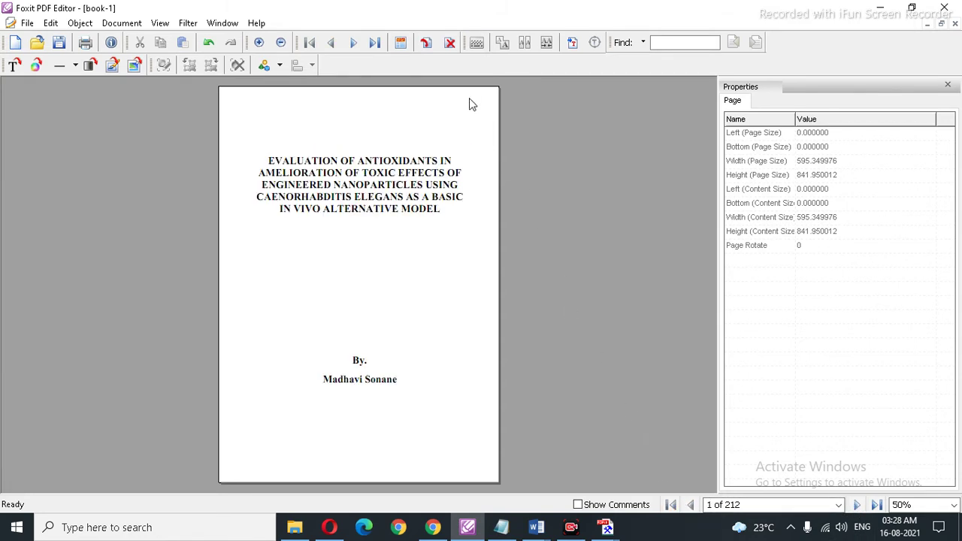
click(425, 42)
click(521, 166)
click(441, 373)
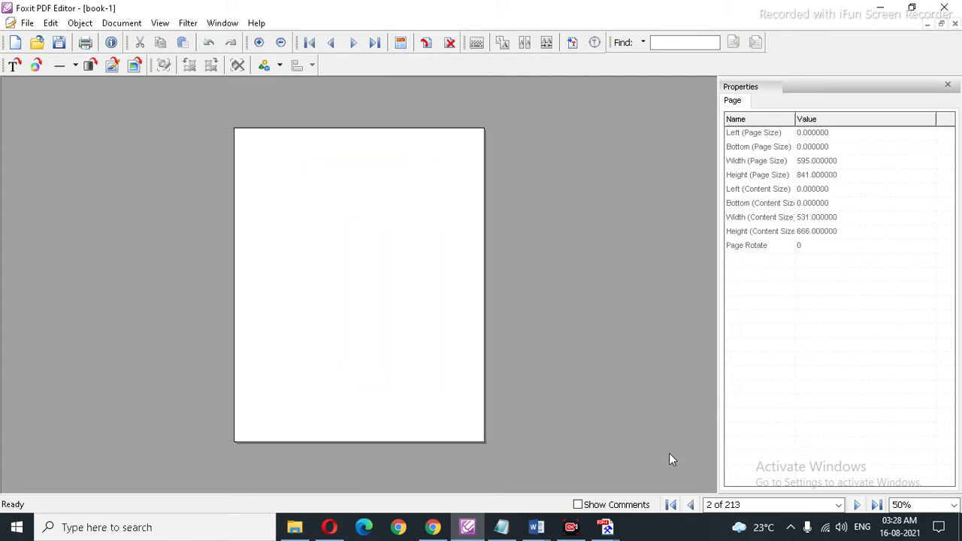
click(691, 505)
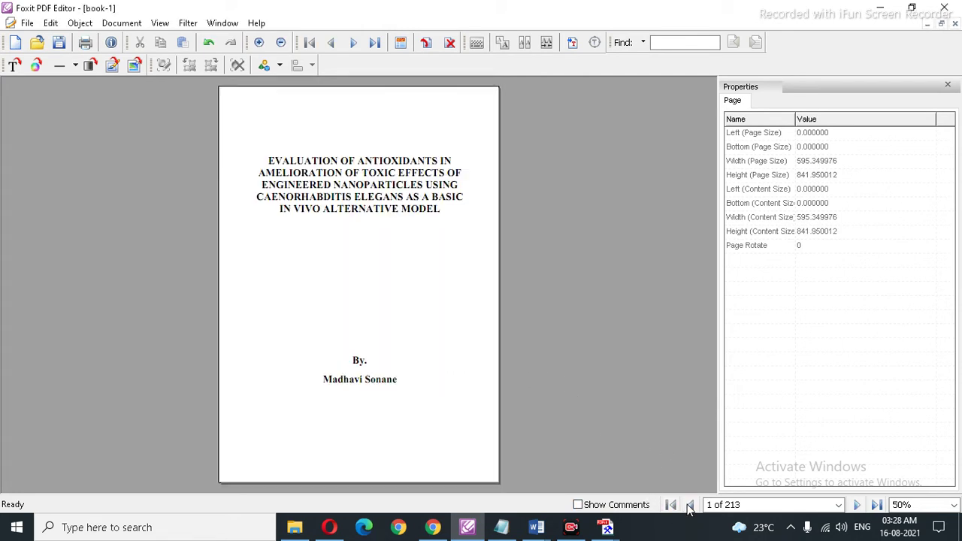
click(857, 505)
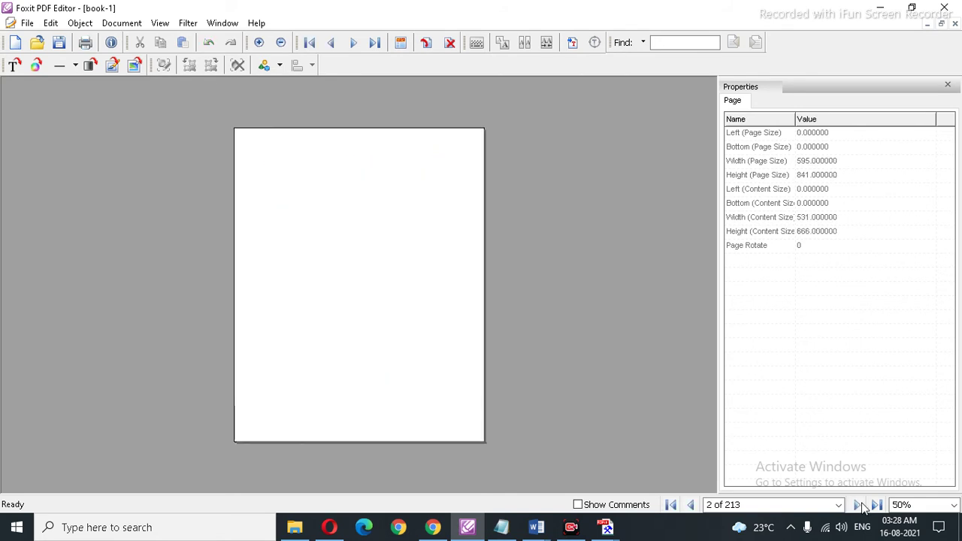
click(859, 505)
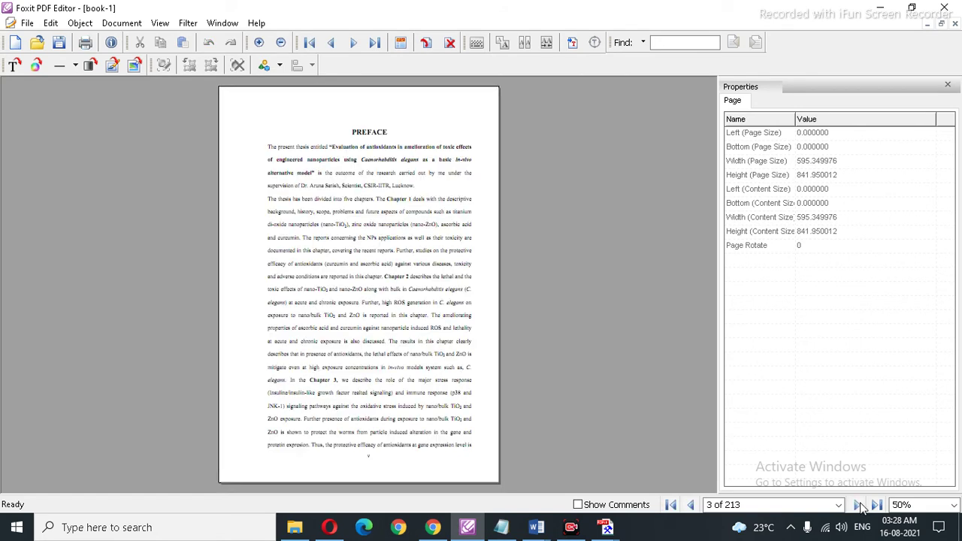
click(691, 505)
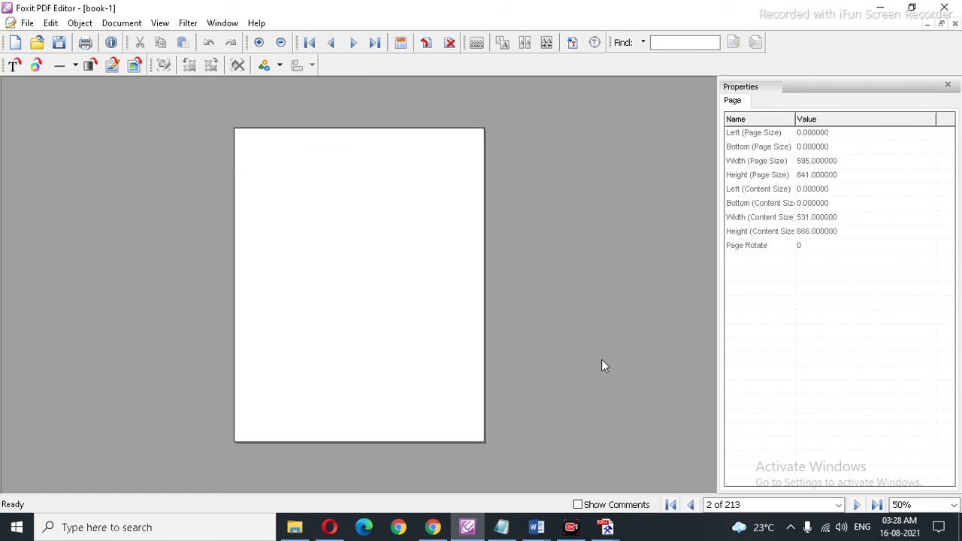
click(450, 42)
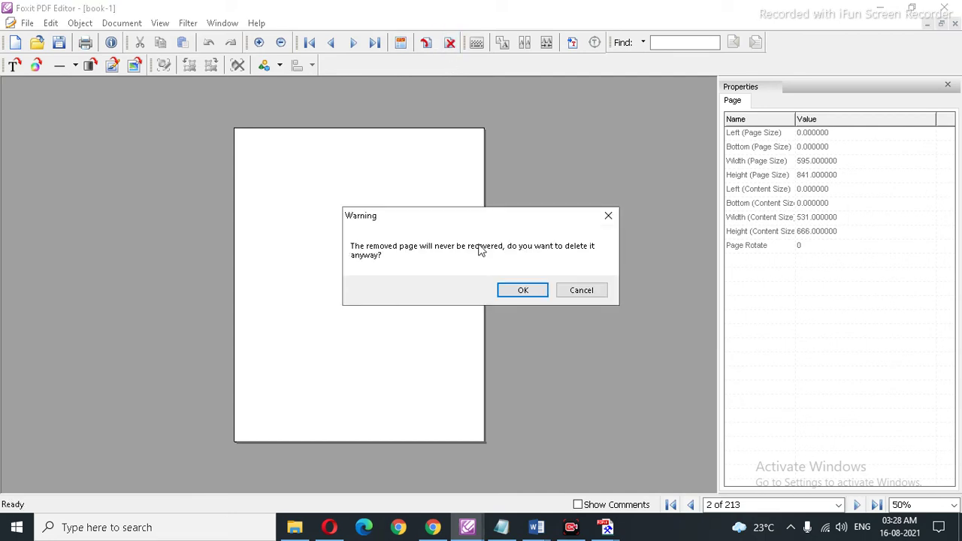
click(522, 291)
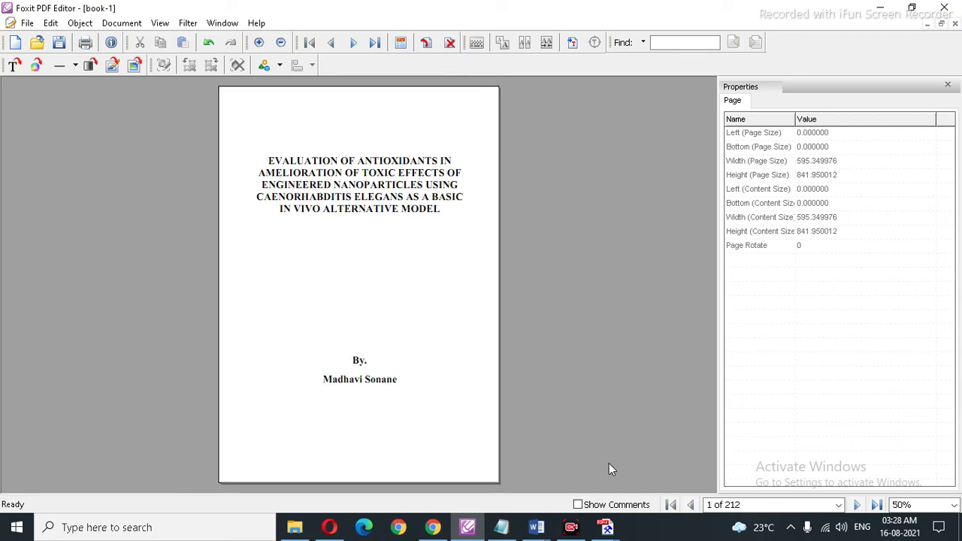
key(ctrl+a)
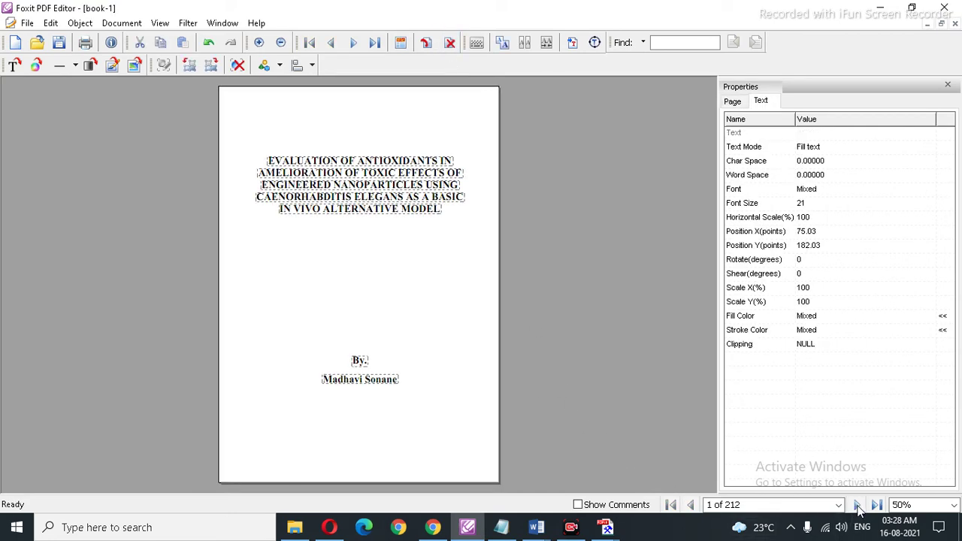
Step: Insert a blank page after the title page, ahead of the Preface
click(858, 505)
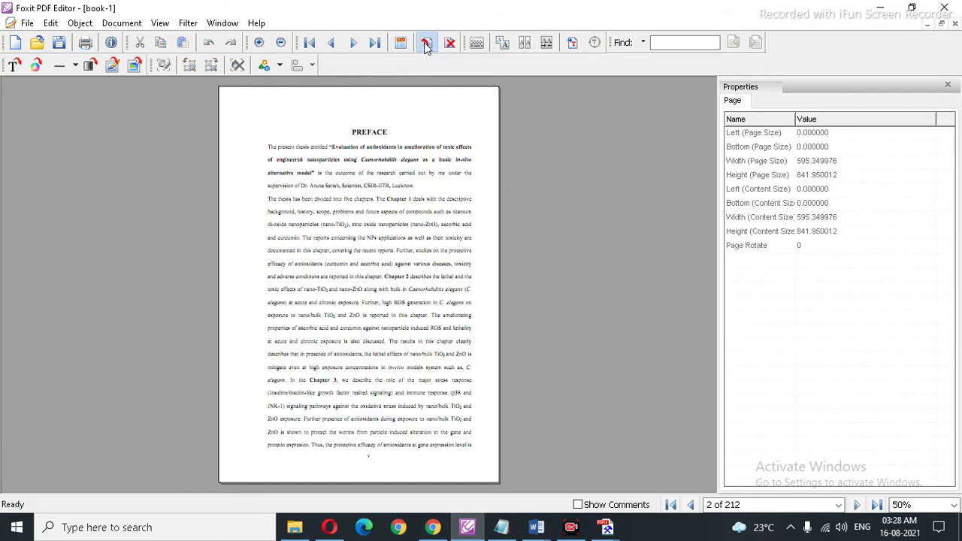
click(426, 42)
click(441, 371)
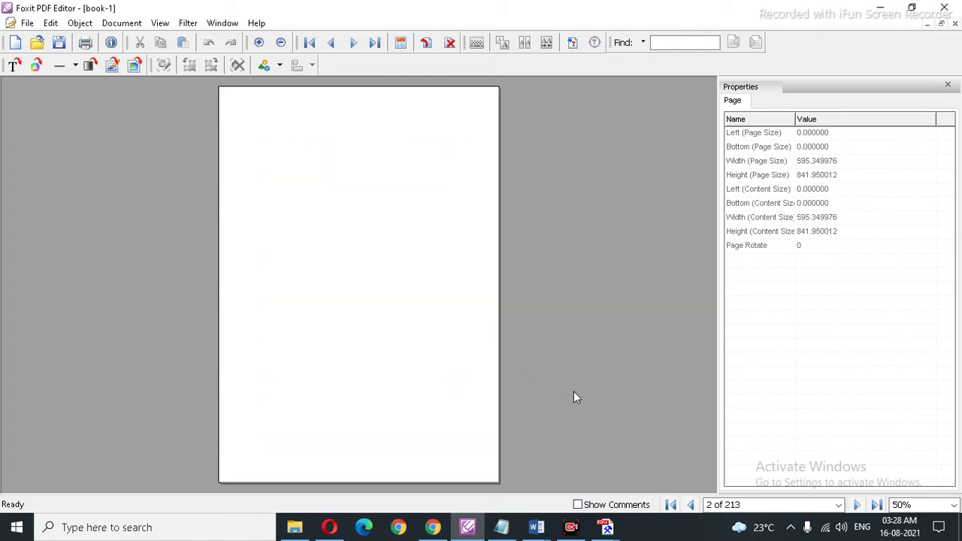
Step: Page through pages 1–4 to confirm the blank page 2 and the Preface on page 3
click(671, 504)
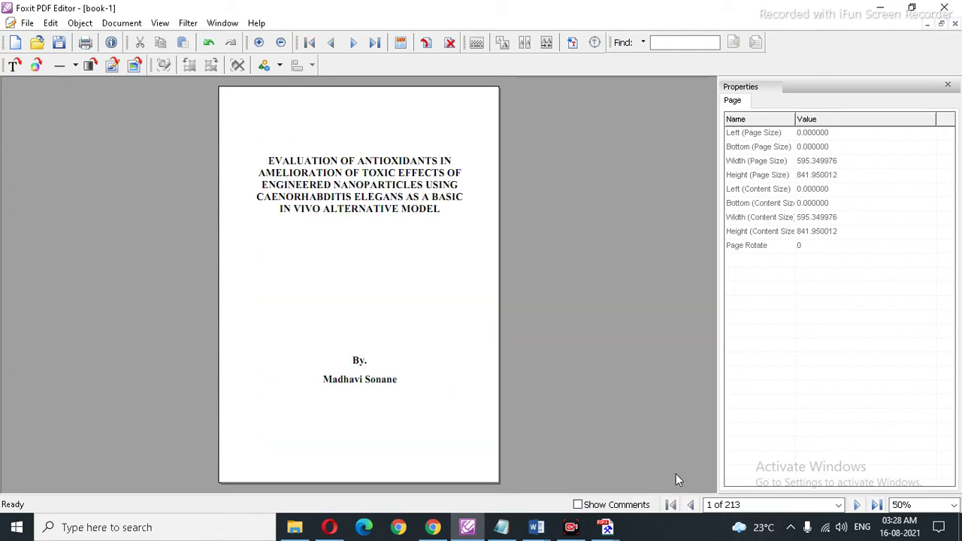
click(857, 505)
click(858, 505)
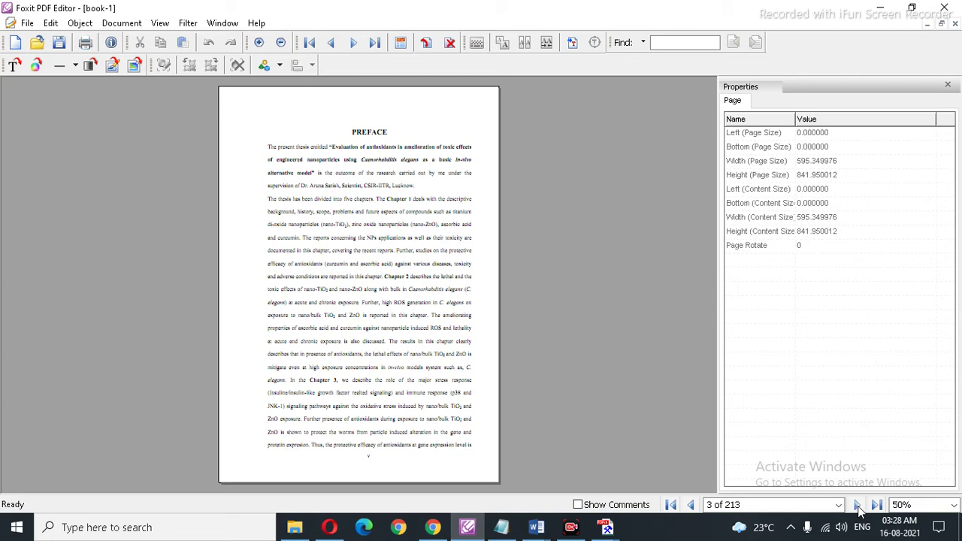
click(857, 505)
click(857, 505)
Step: Page from the Table of Contents through Abbreviations to the Chapter 1 title page
click(857, 505)
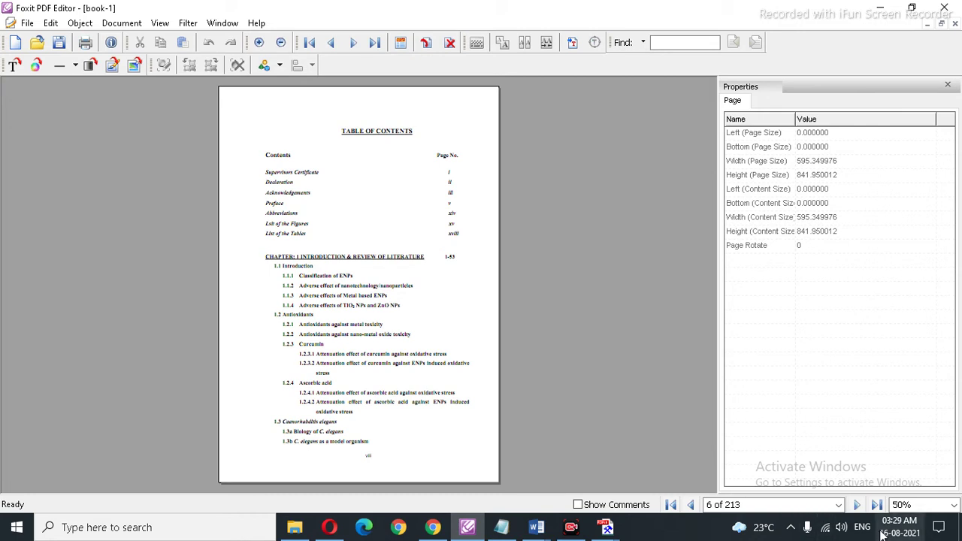
click(859, 508)
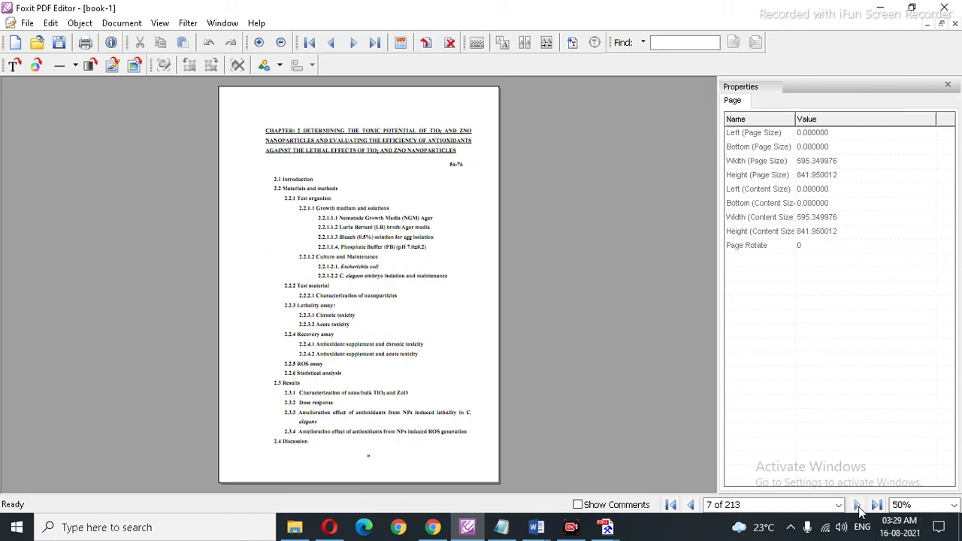
click(859, 507)
click(858, 506)
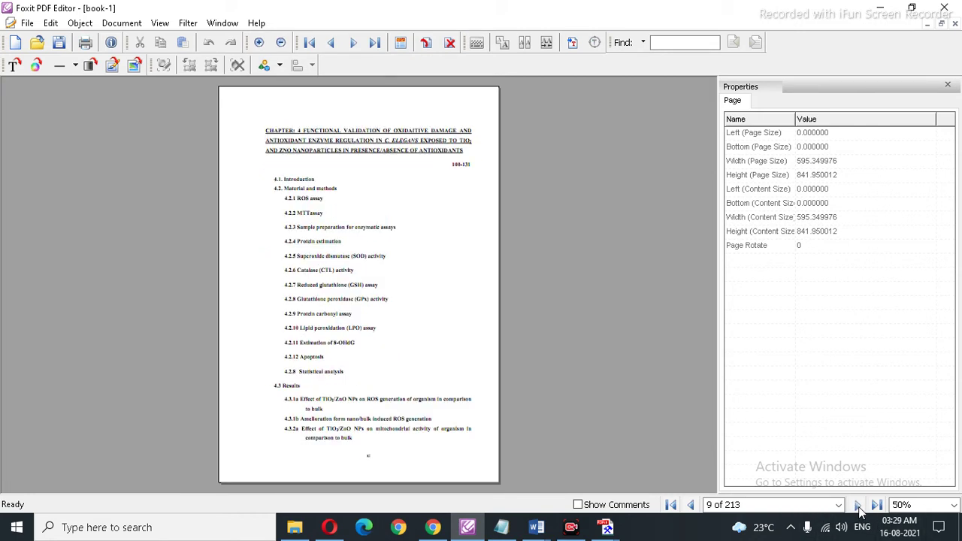
click(857, 505)
click(857, 506)
click(857, 505)
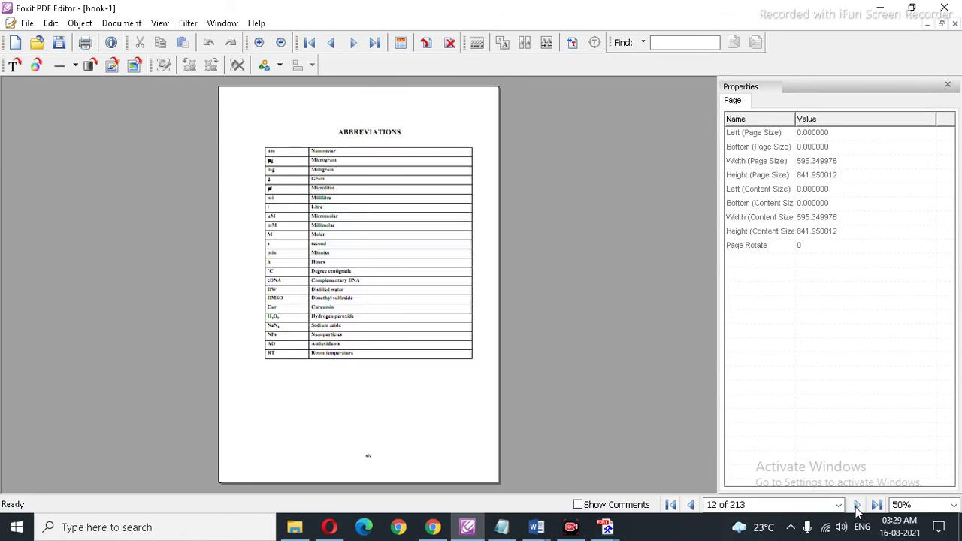
click(858, 506)
click(857, 506)
click(858, 506)
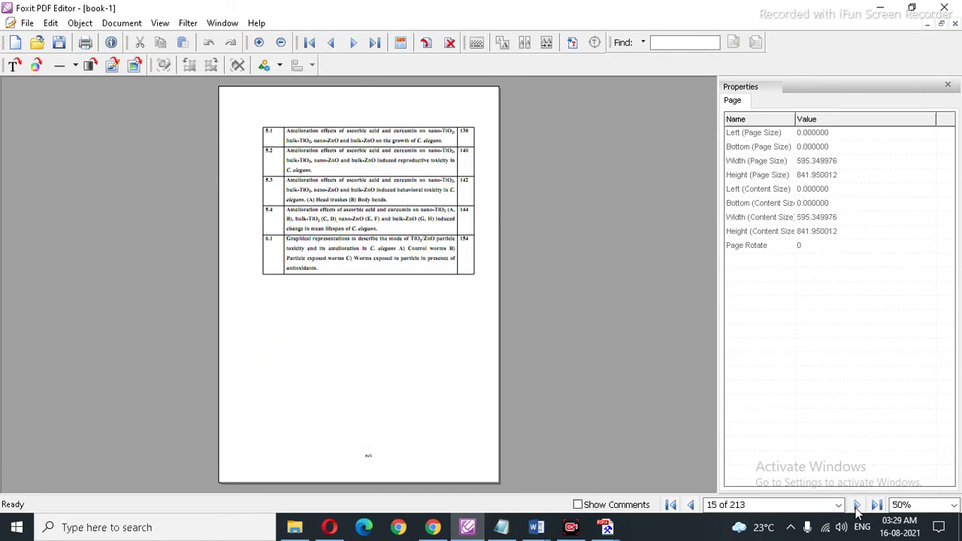
click(857, 506)
click(858, 506)
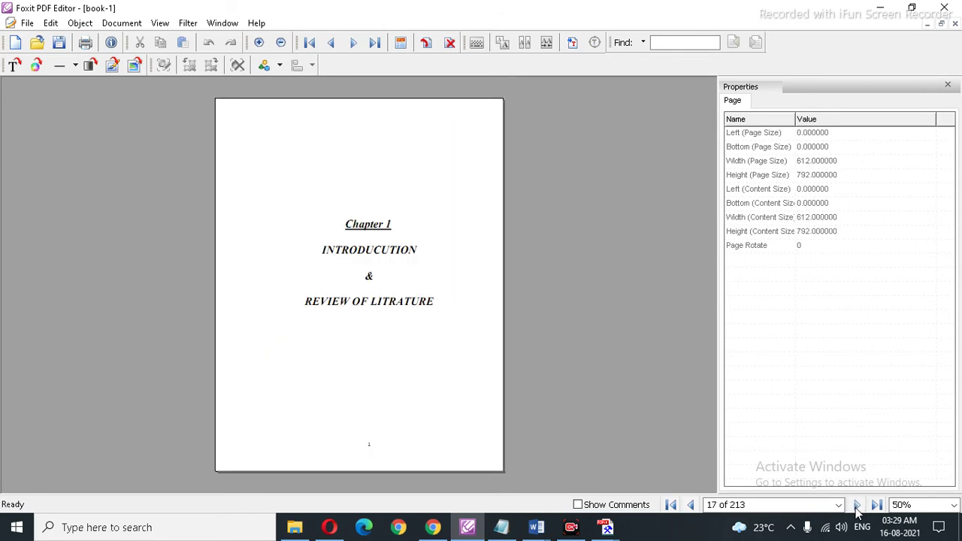
Step: Page through the 1.1 Introduction text, then jump to the last page, 213
click(858, 506)
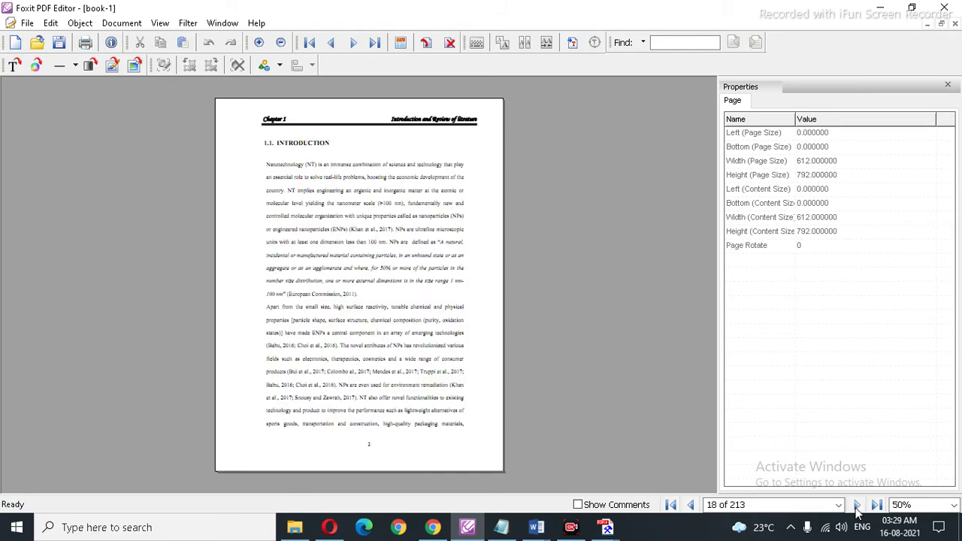
click(858, 505)
click(857, 506)
click(857, 505)
click(857, 506)
click(858, 506)
click(858, 506)
click(857, 506)
click(857, 506)
click(857, 506)
click(857, 506)
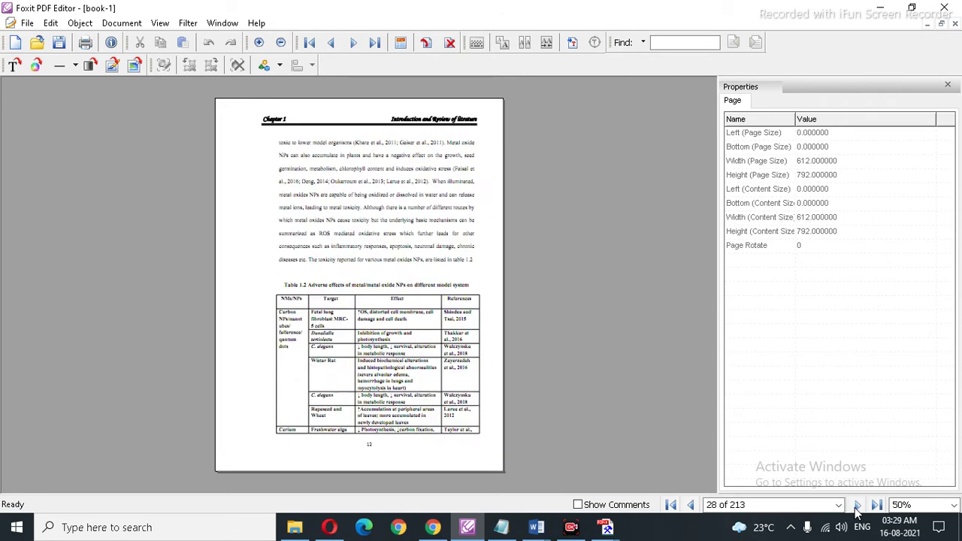
click(857, 506)
click(857, 505)
click(858, 506)
click(857, 506)
click(857, 506)
click(857, 506)
click(876, 505)
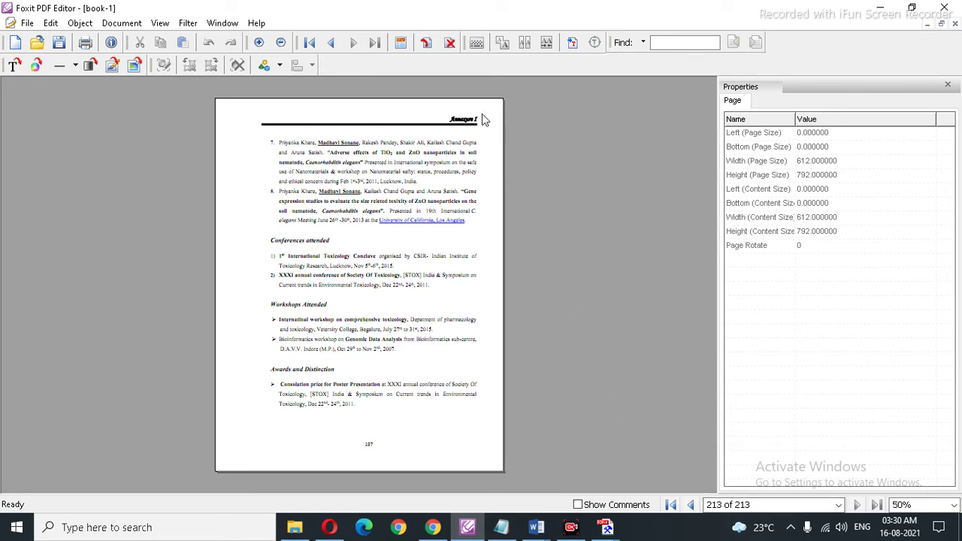
Step: Add a blank page after page 213 and save book-1.pdf
click(426, 42)
click(505, 162)
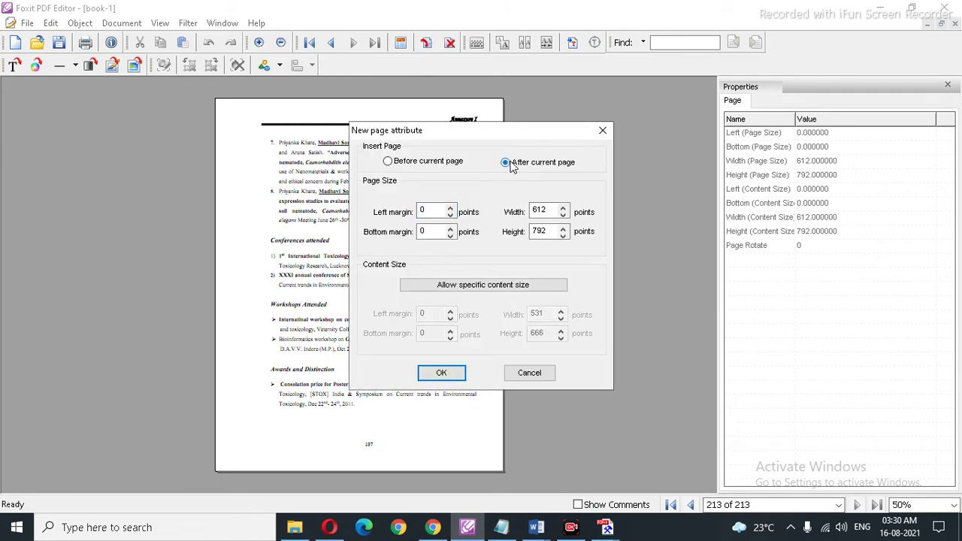
click(442, 373)
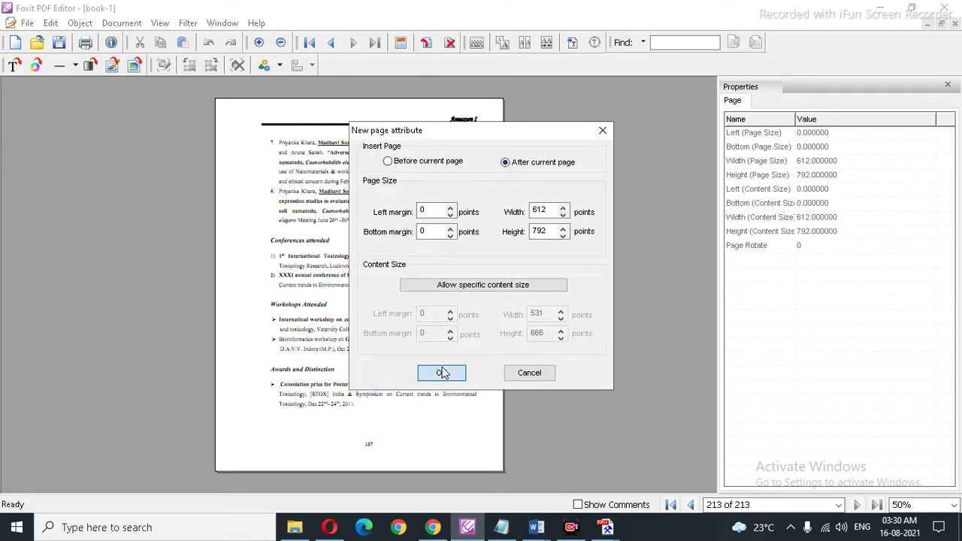
click(693, 505)
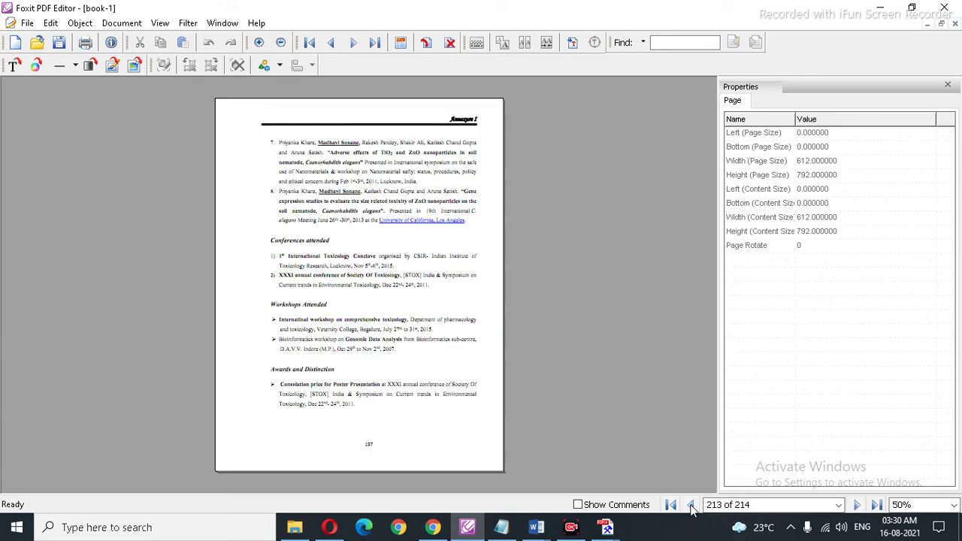
click(58, 43)
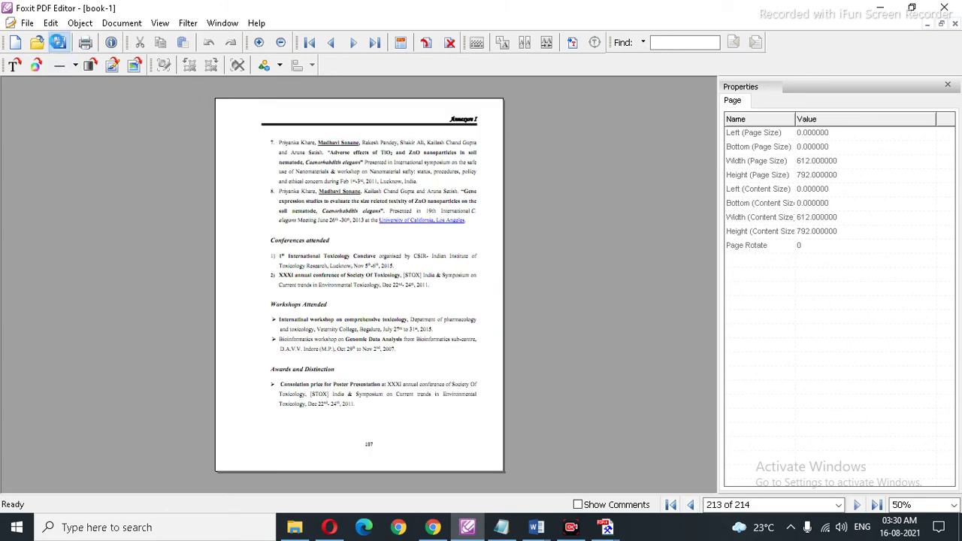
Step: Check pages 1–3 with the Preface on page 3, save again, and close Foxit
click(672, 505)
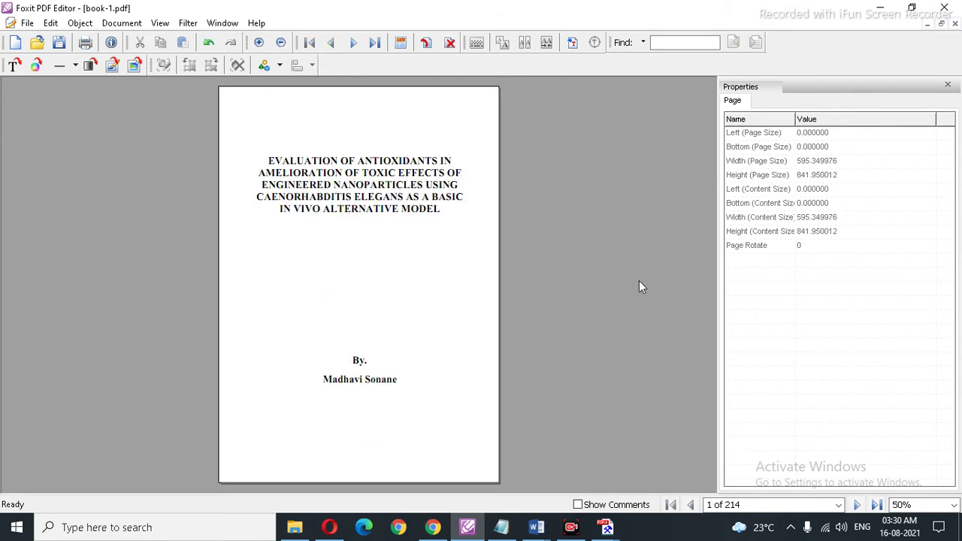
click(858, 505)
click(857, 505)
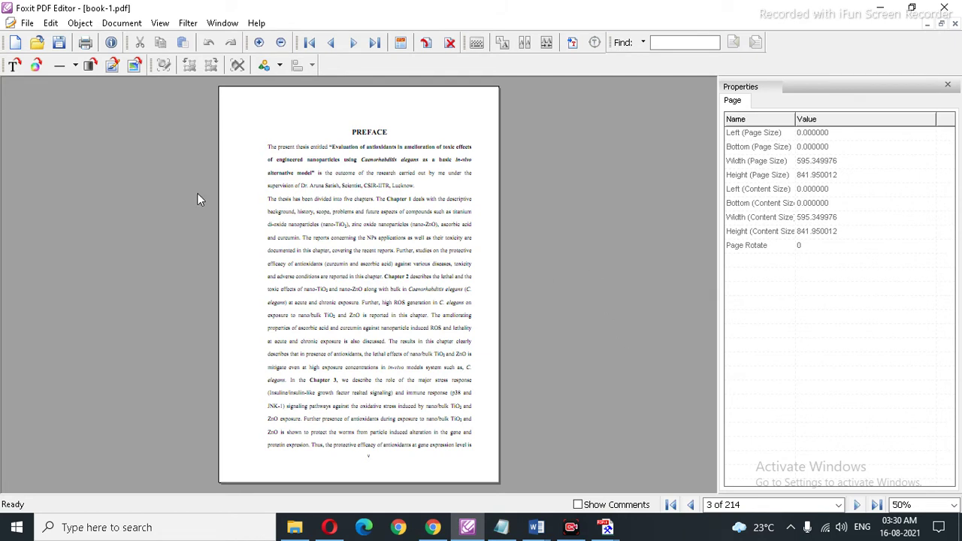
click(58, 44)
click(944, 7)
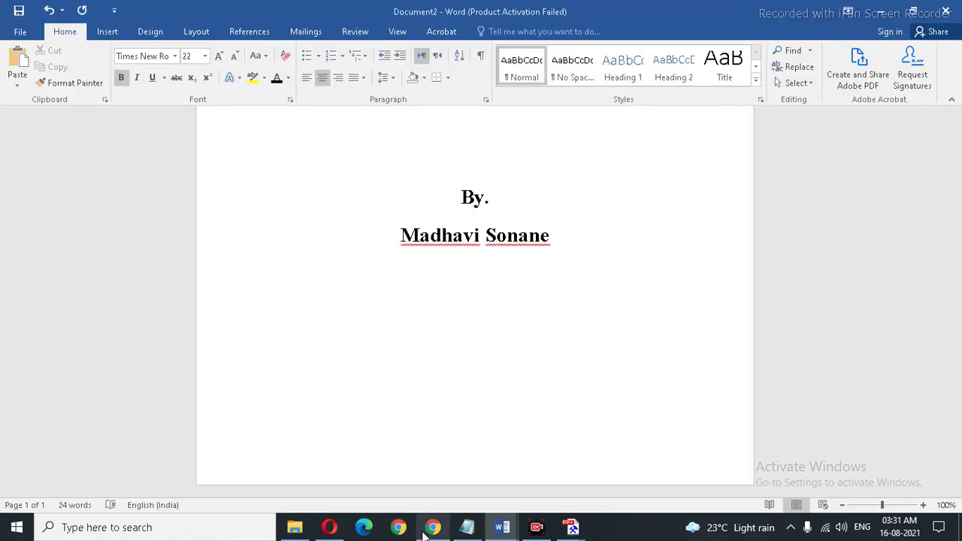
Step: Search Windows for 'a' and launch Adobe Acrobat DC from the best match
click(120, 523)
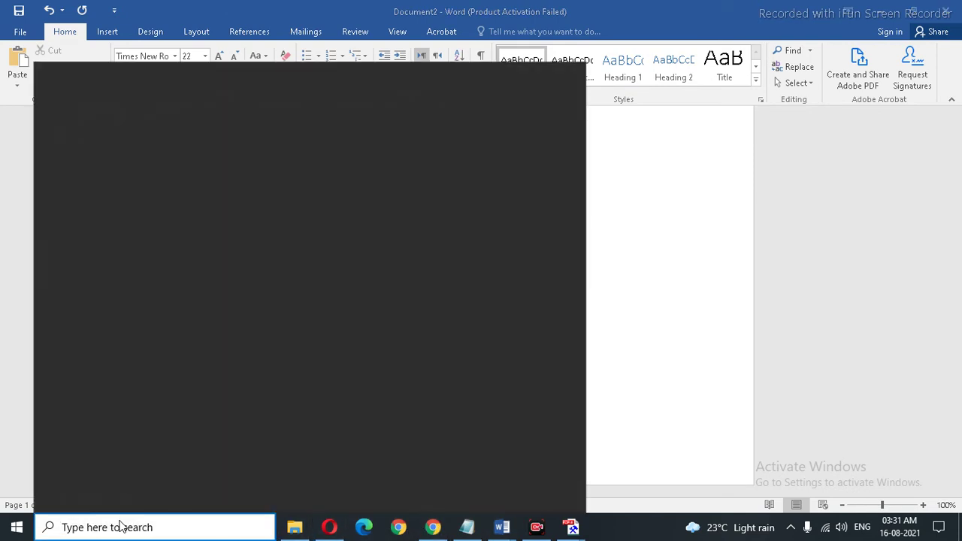
text(a)
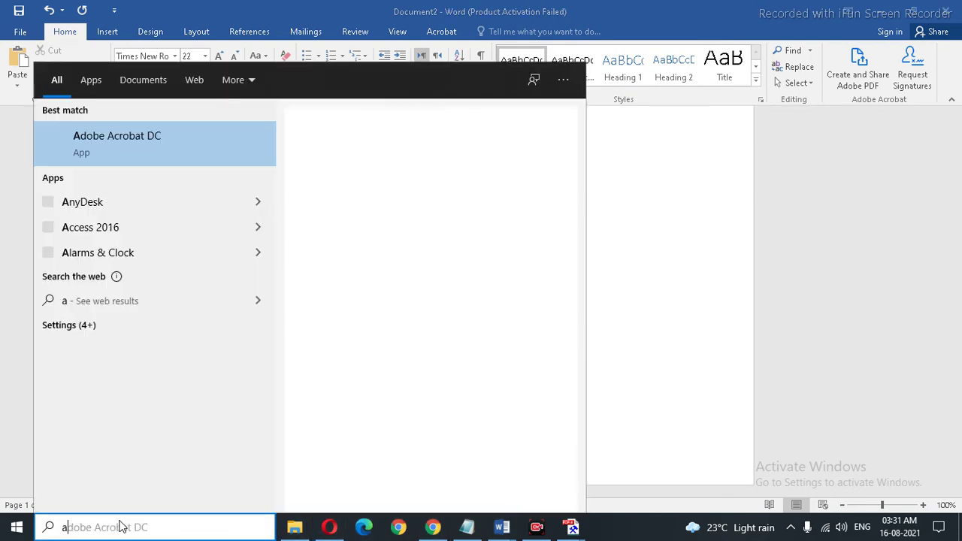
click(139, 140)
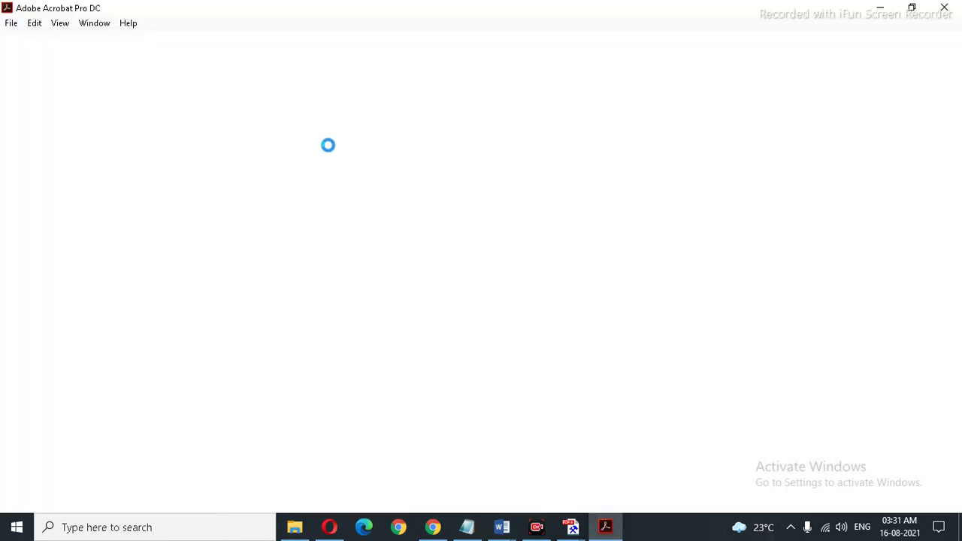
Step: Open book-1.pdf from Acrobat's Recent files list on the Home screen
click(12, 22)
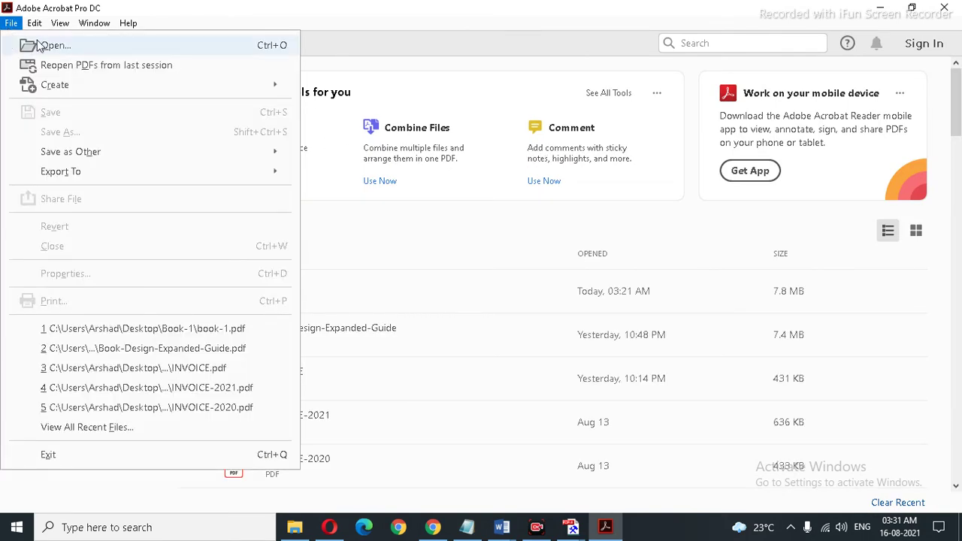
key(Escape)
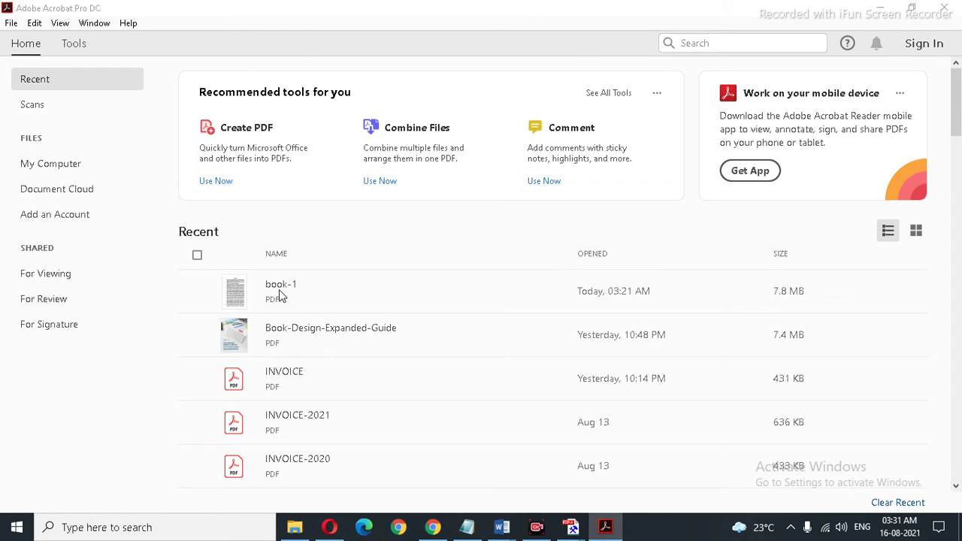
key(ctrl+o)
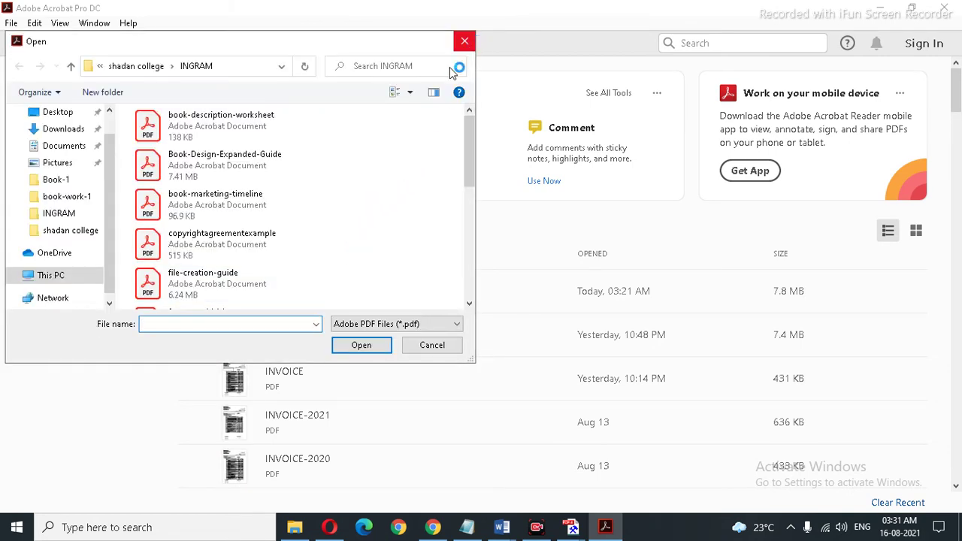
click(414, 335)
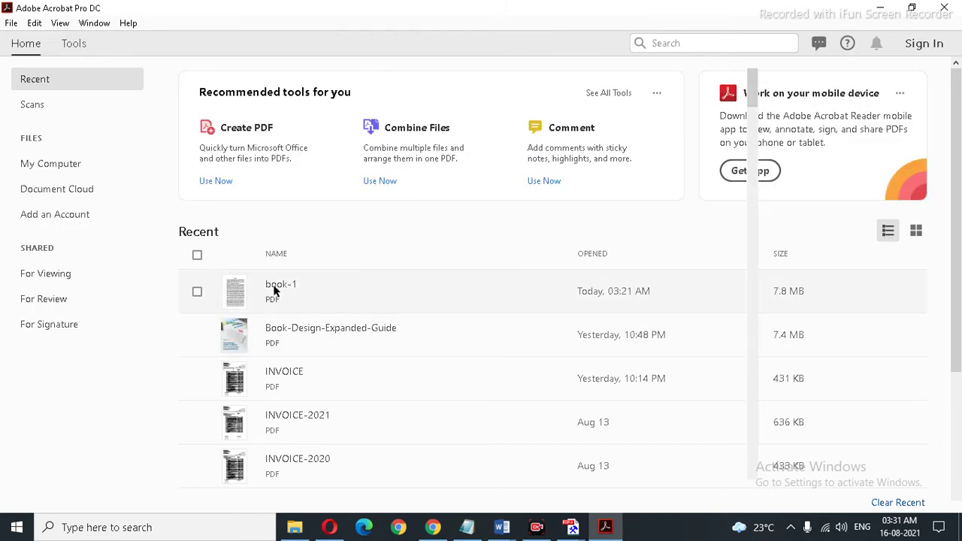
double_click(319, 293)
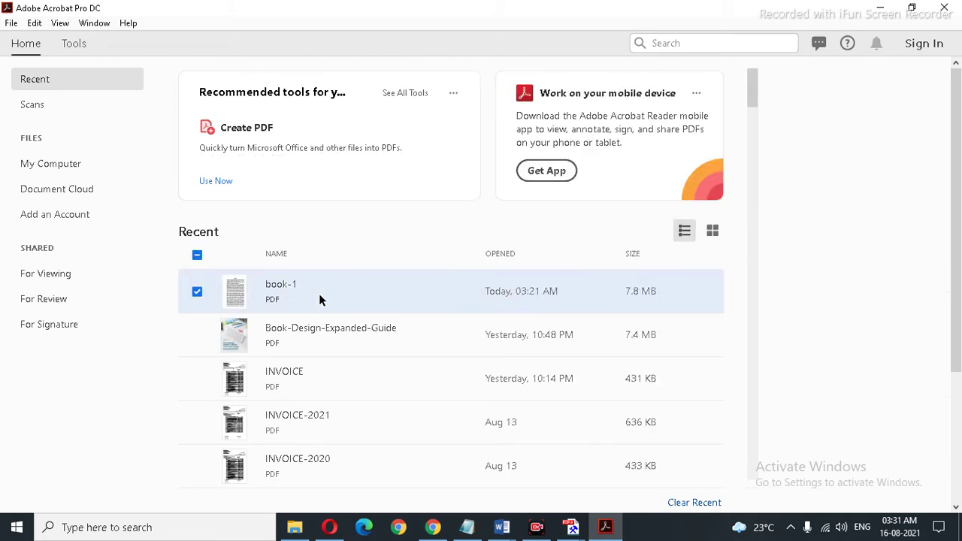
click(319, 293)
double_click(256, 293)
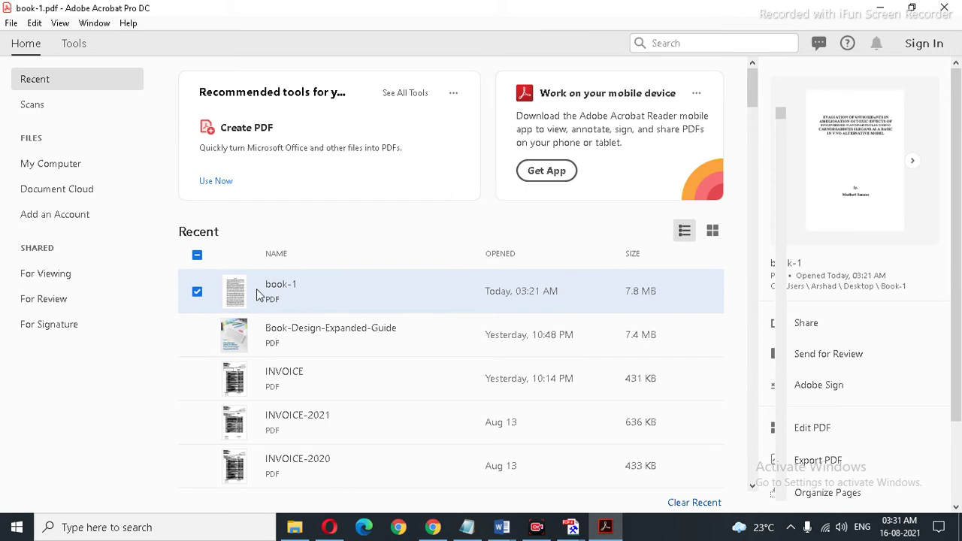
right_click(256, 288)
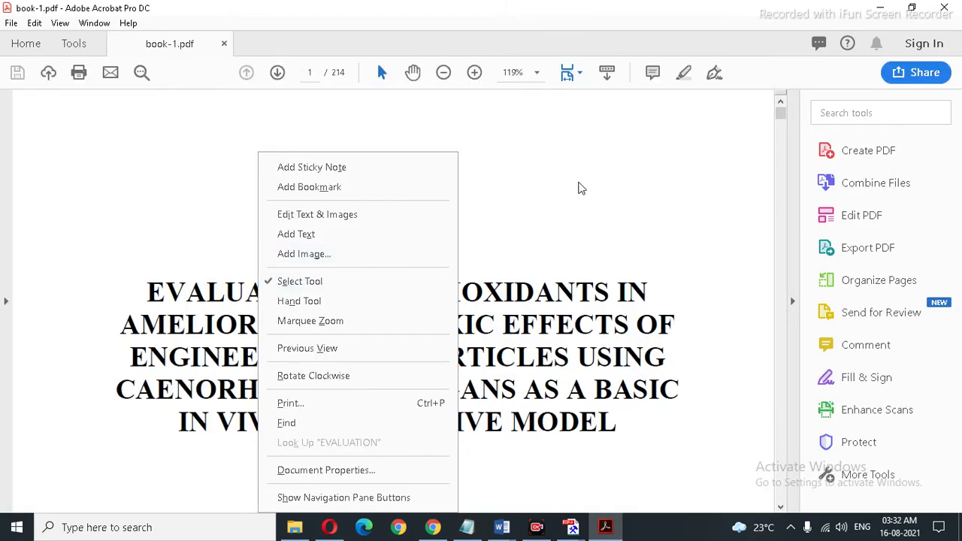
Step: Check book-1's 8.27 x 11.69 in page size in Properties, then open the Print dialog
click(579, 188)
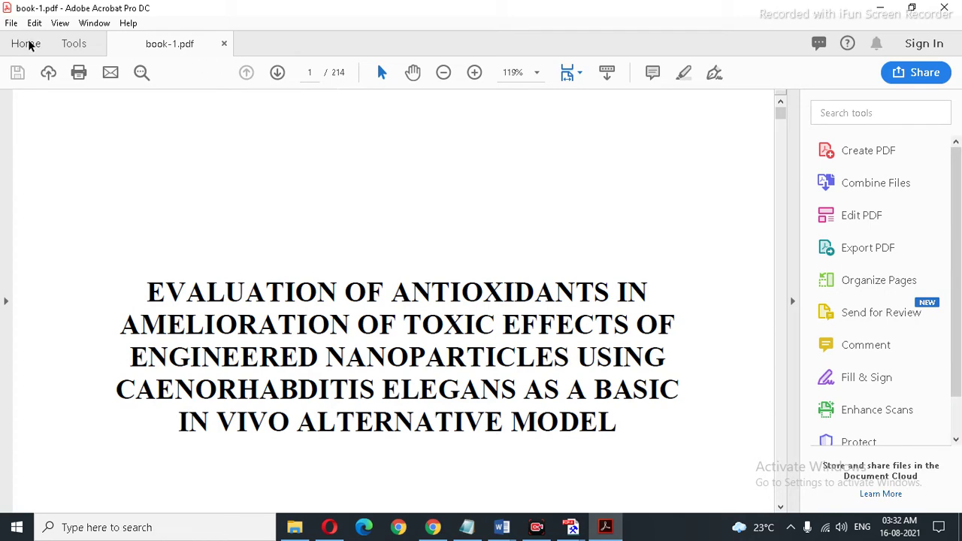
click(11, 24)
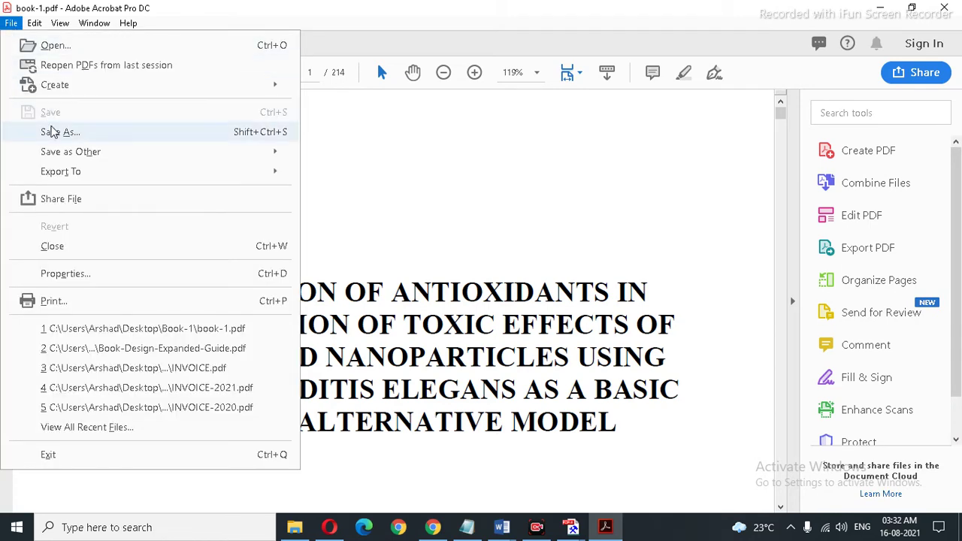
click(77, 279)
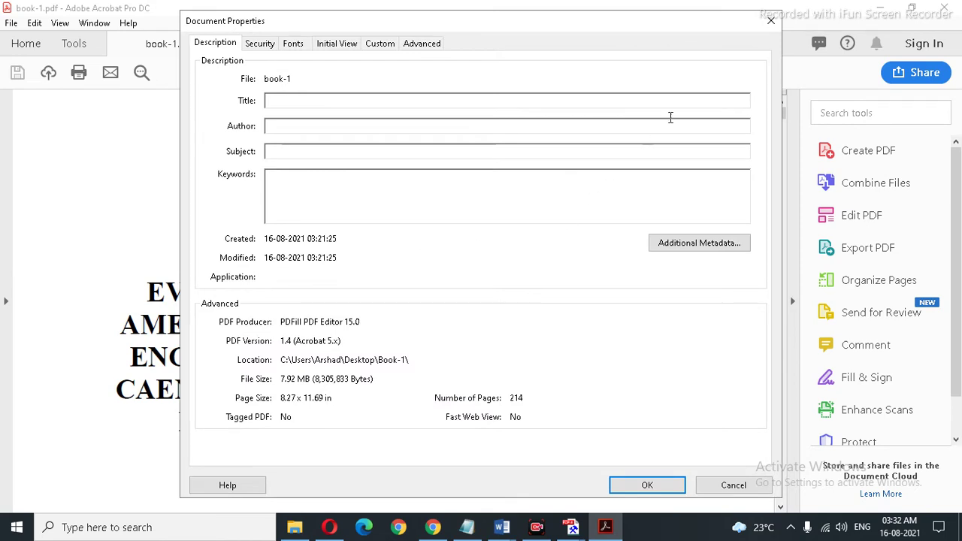
click(771, 21)
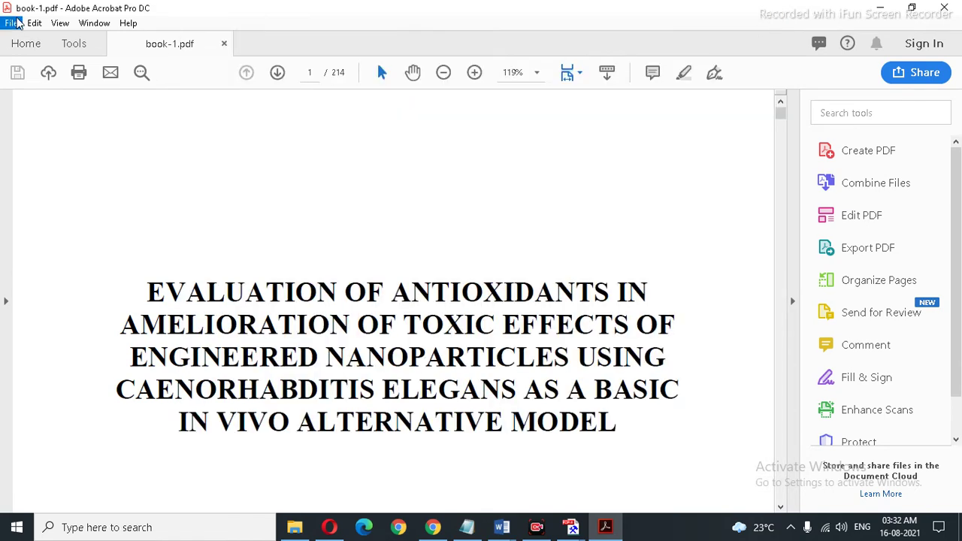
click(12, 24)
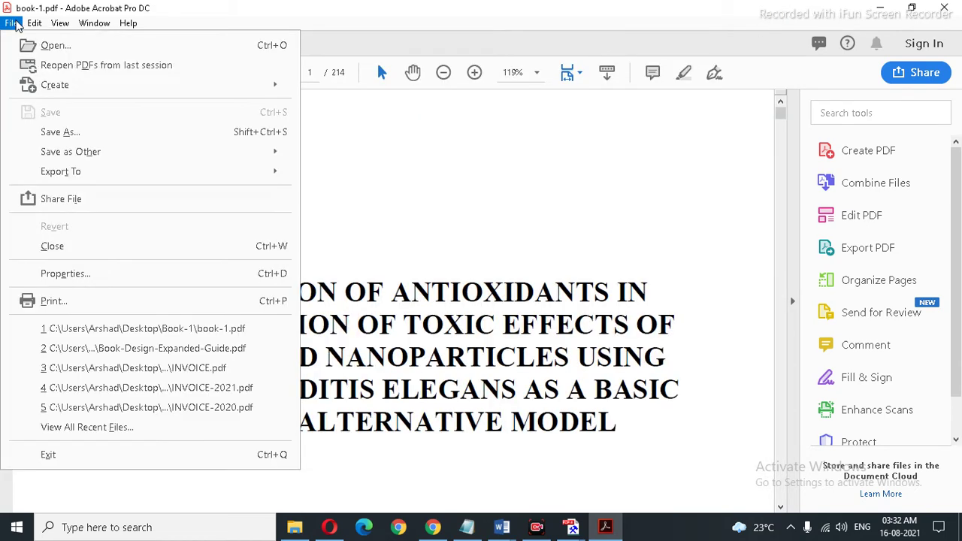
click(54, 301)
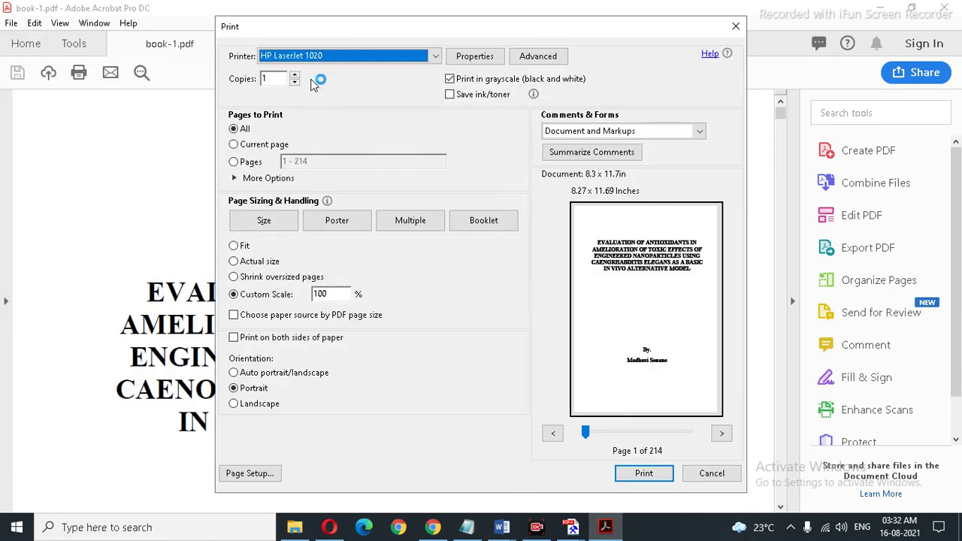
Step: Choose the Adobe PDF printer with Fit scaling, view its Properties, then switch to Chrome
click(435, 56)
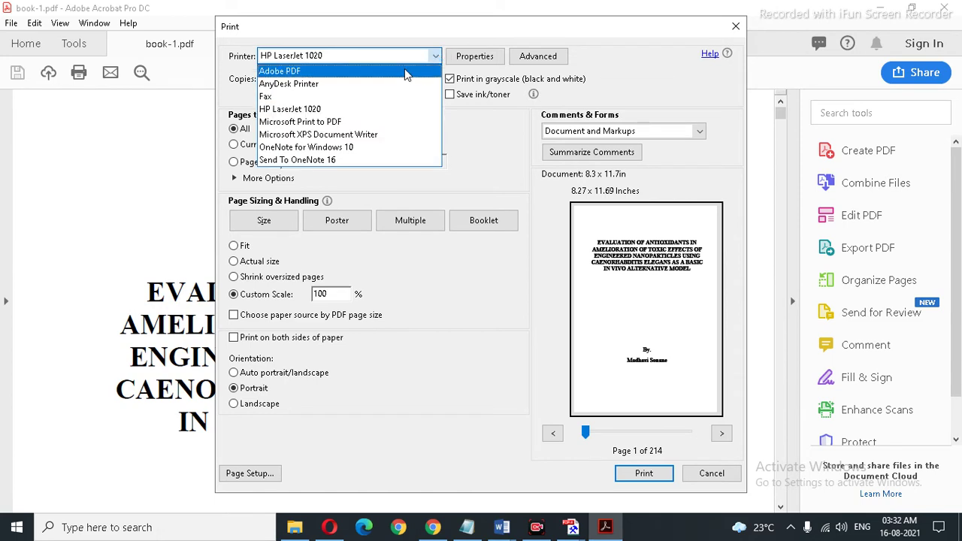
click(406, 71)
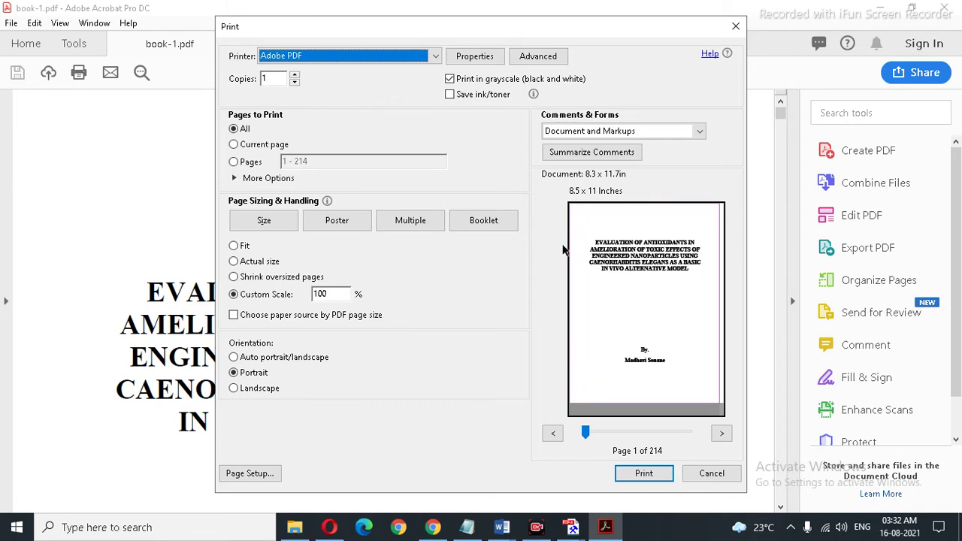
click(233, 246)
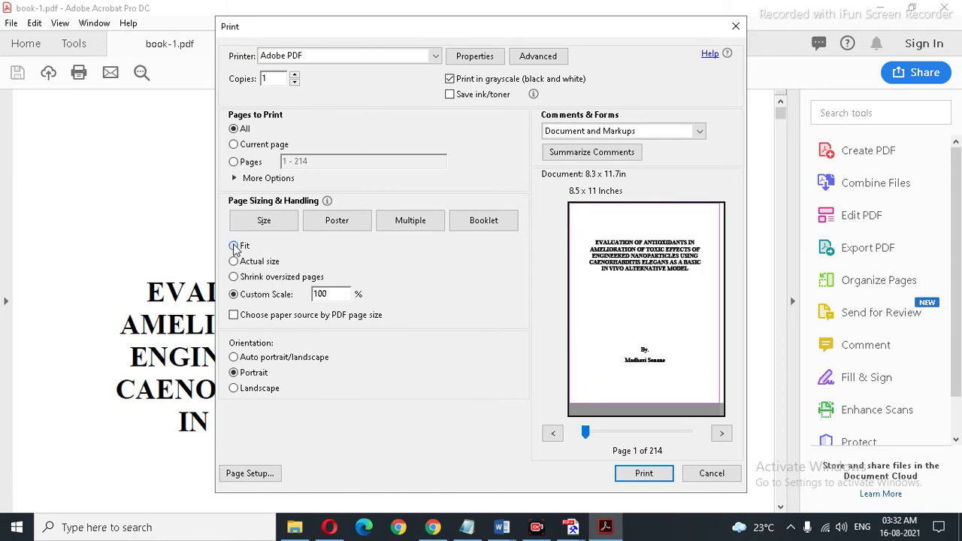
click(481, 58)
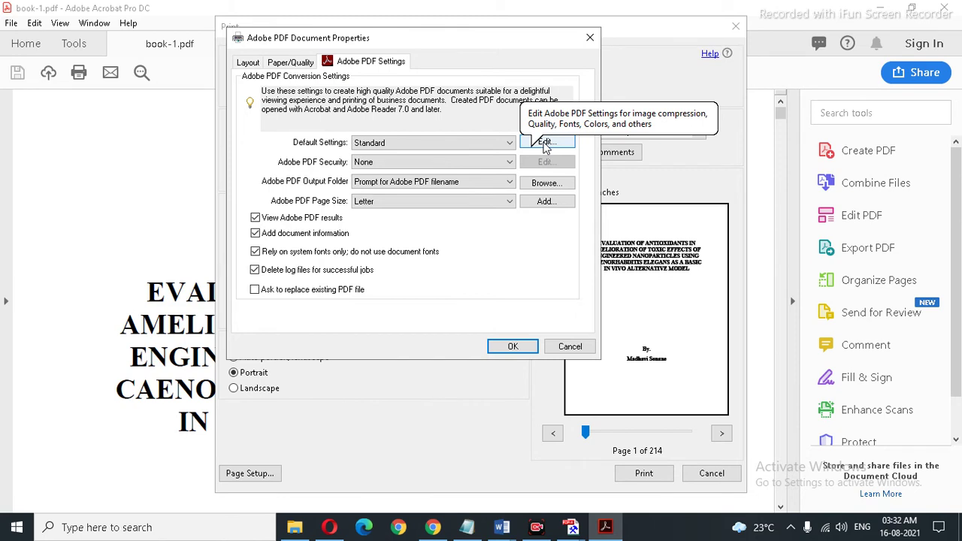
click(432, 528)
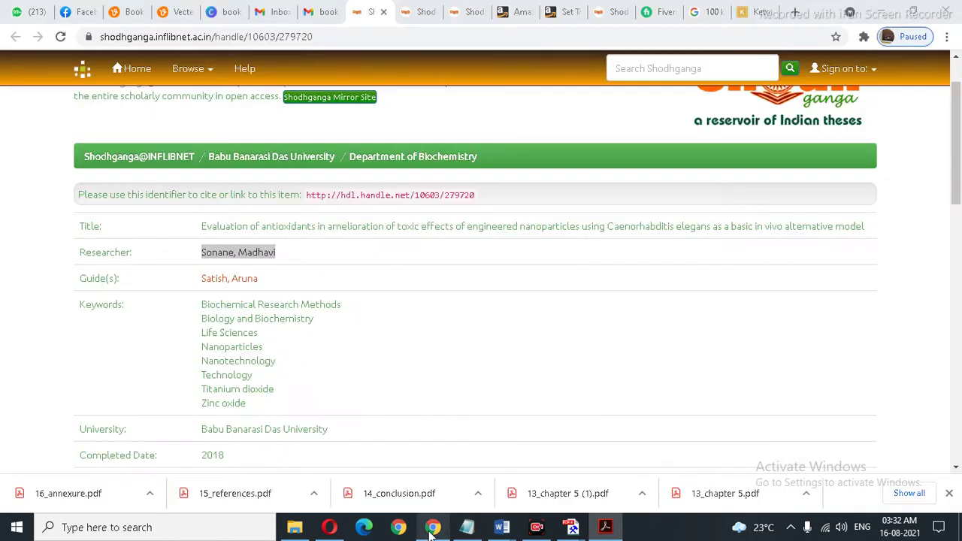
Step: Copy the 6.265 width from KDP's 6" x 9" bleed size (6.265" x 9.46") and return to Acrobat
click(562, 15)
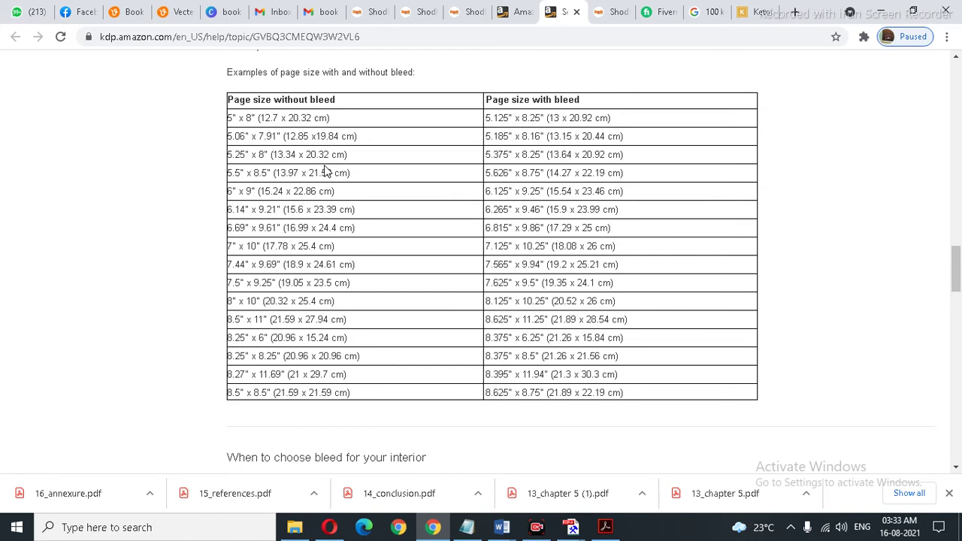
drag(230, 194, 336, 193)
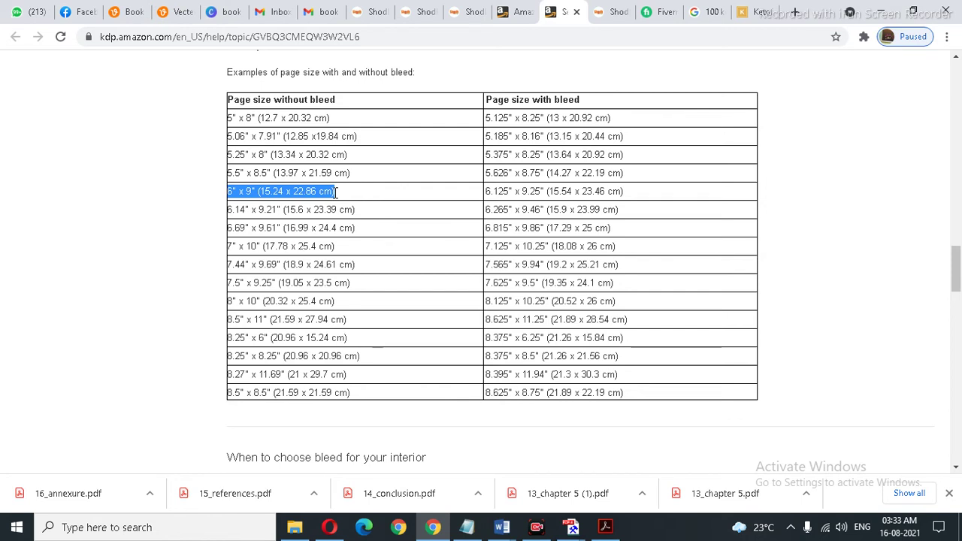
drag(336, 192, 337, 193)
click(488, 213)
drag(488, 213, 544, 218)
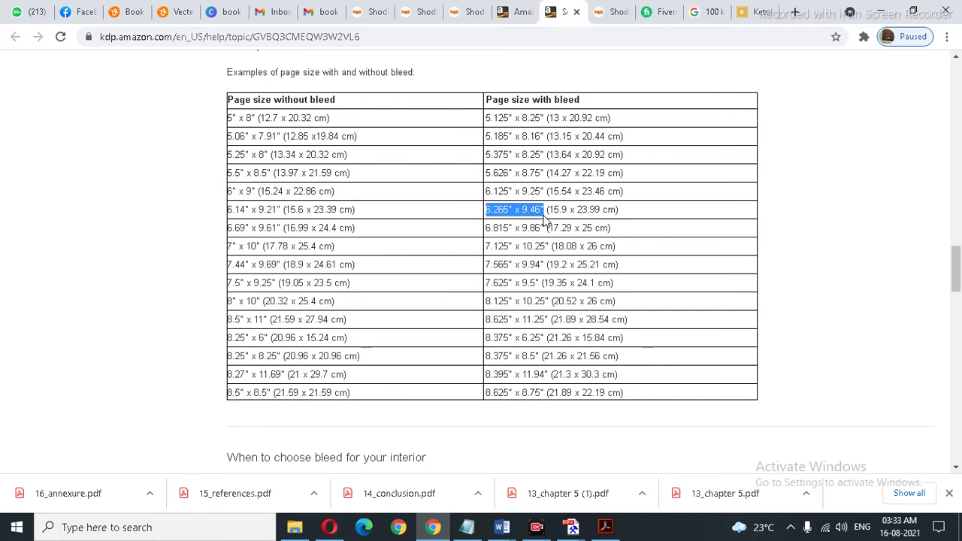
drag(487, 212, 511, 213)
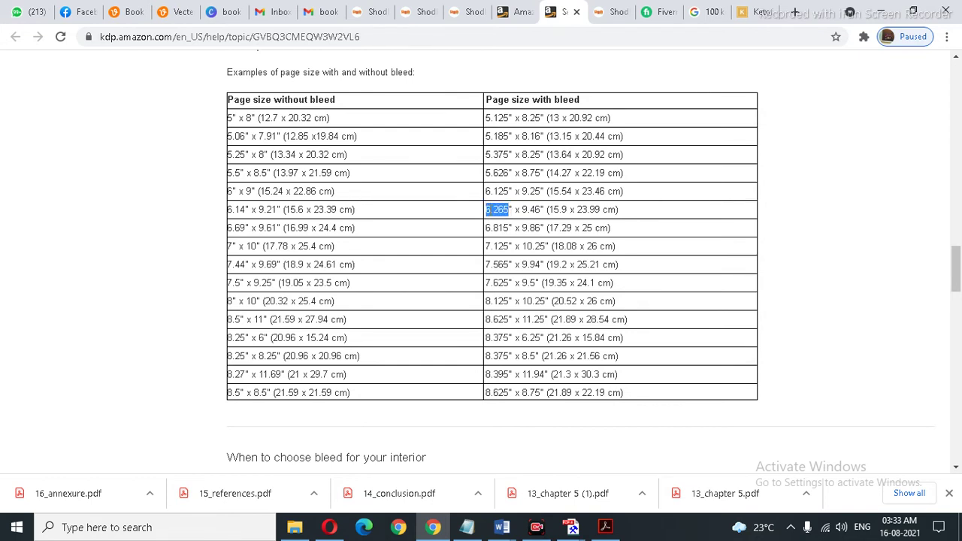
right_click(490, 212)
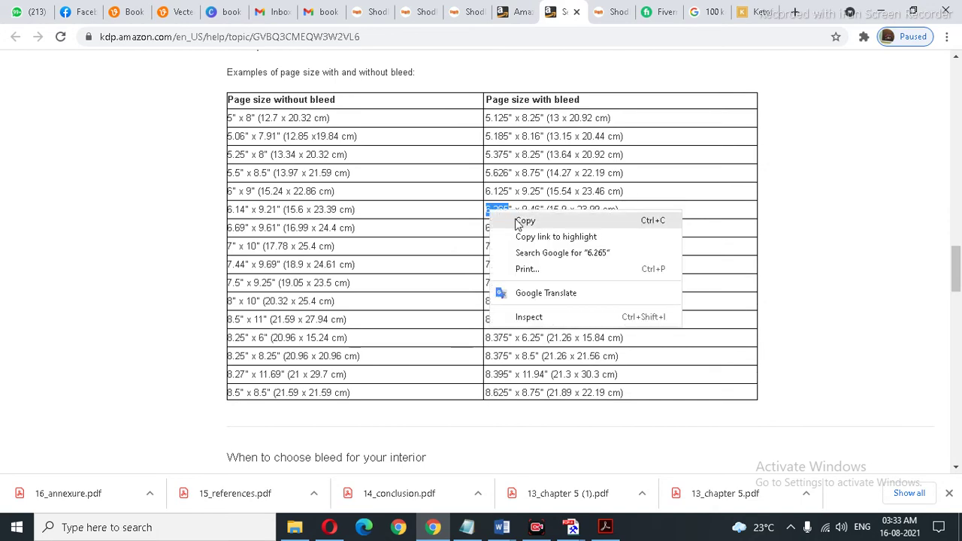
click(525, 220)
click(605, 527)
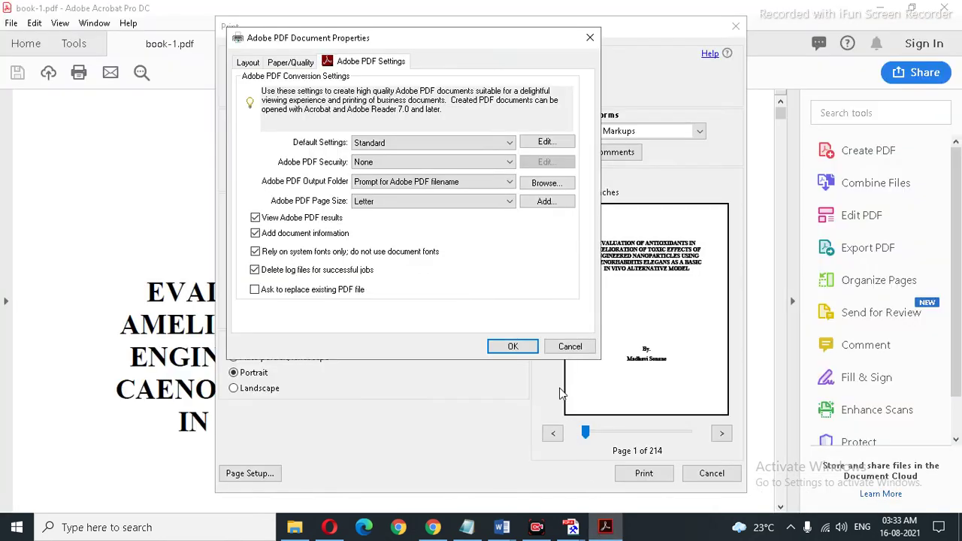
Step: Start adding a custom paper size from the Adobe PDF printer settings
click(546, 144)
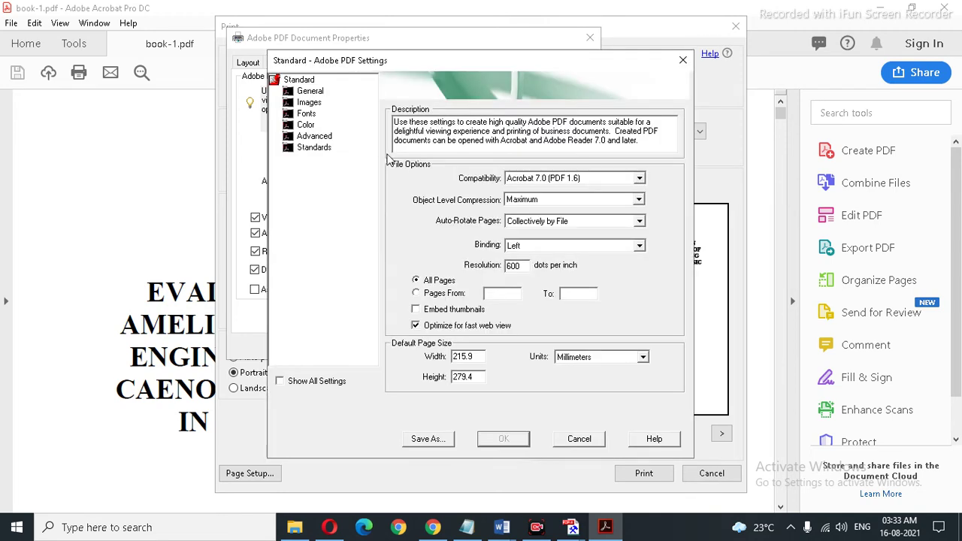
click(579, 440)
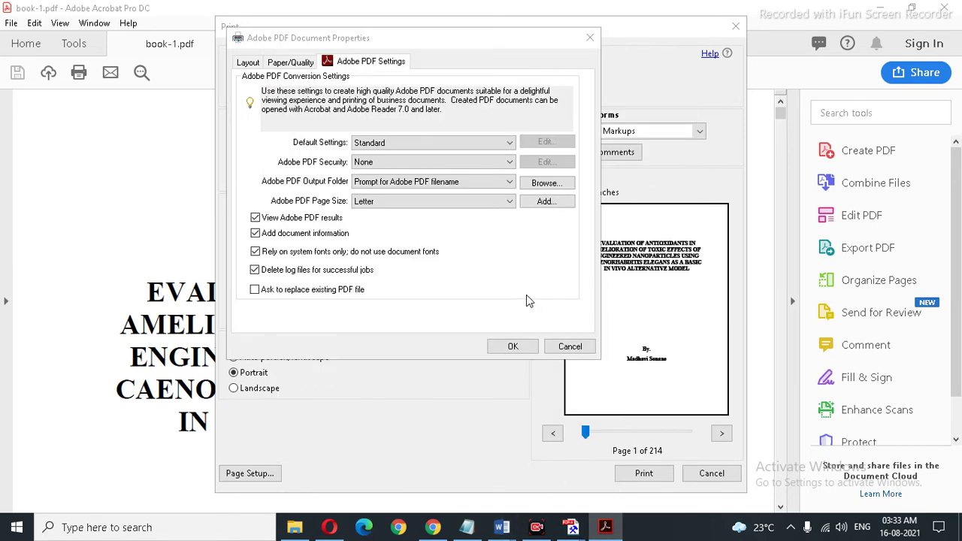
click(535, 203)
click(537, 203)
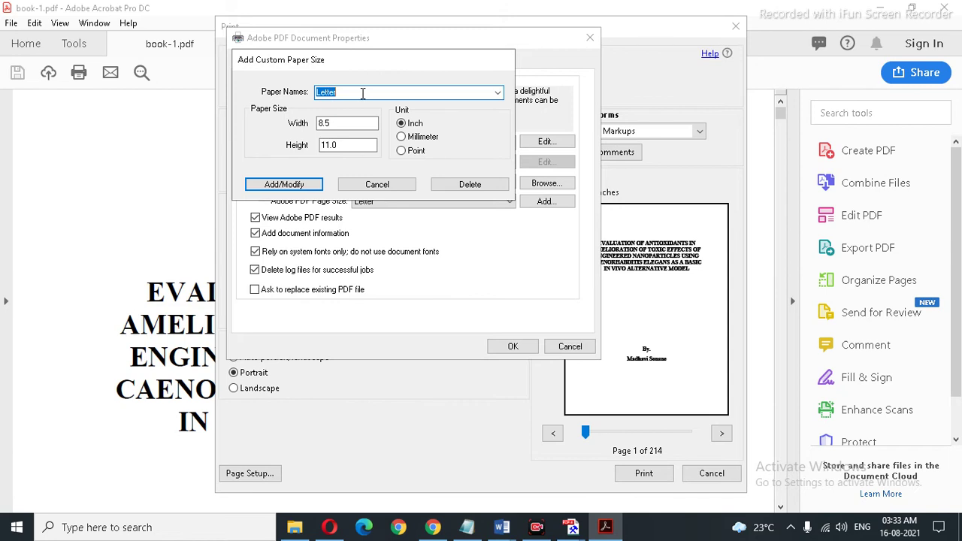
Step: Name the custom paper size 6-9 book and set its width to 6.265 inches
text(6-9 book)
click(354, 122)
drag(354, 122, 285, 127)
text(6.265)
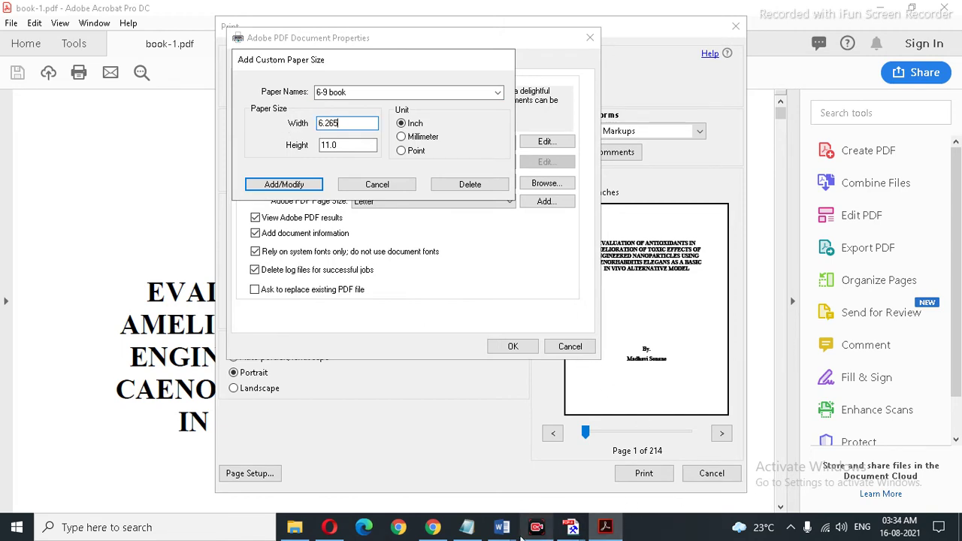
Step: Select the 9.46 height value in Chrome's KDP table and return to Acrobat
click(432, 526)
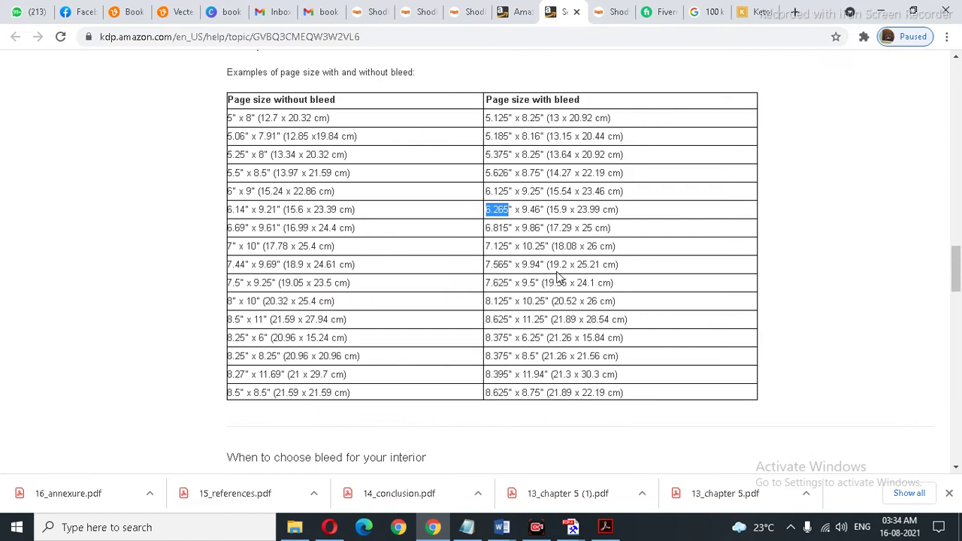
drag(543, 213, 522, 210)
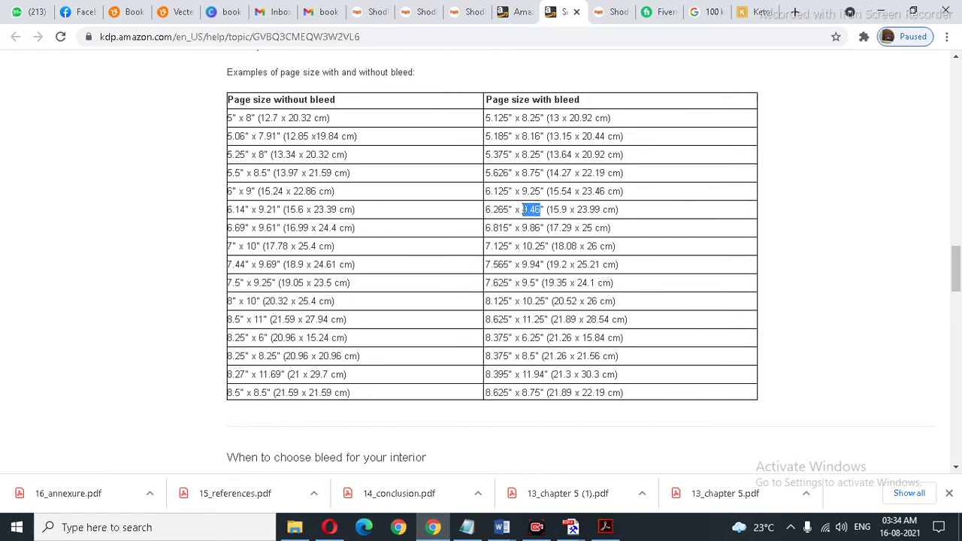
click(605, 526)
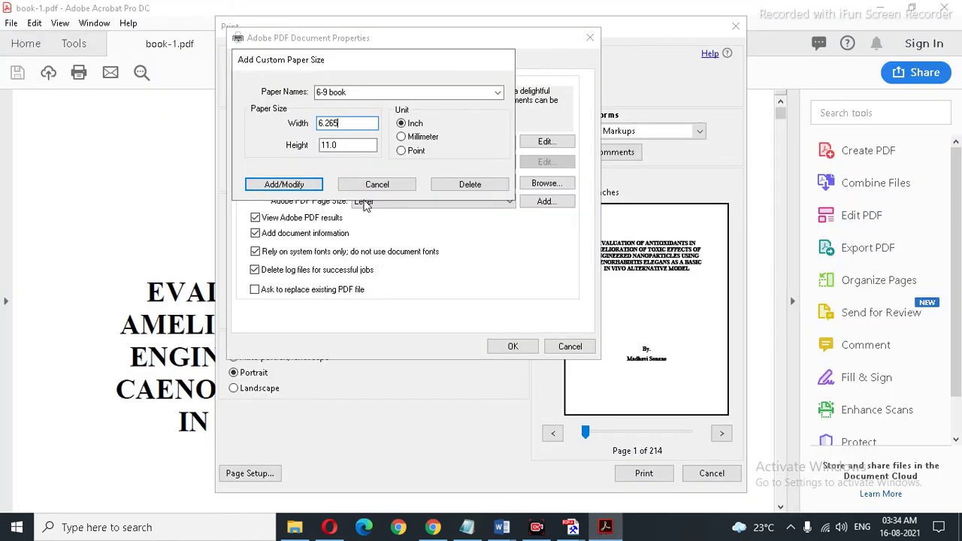
Step: Save the 6-9 book custom size with 9.46 in height and select it as the Adobe PDF page size
drag(353, 145, 303, 150)
key(ctrl+v)
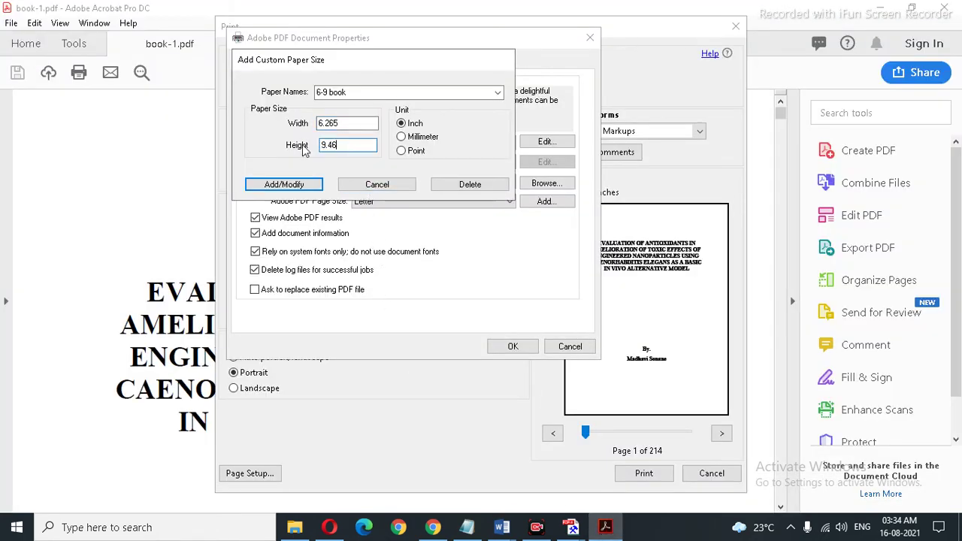
click(297, 186)
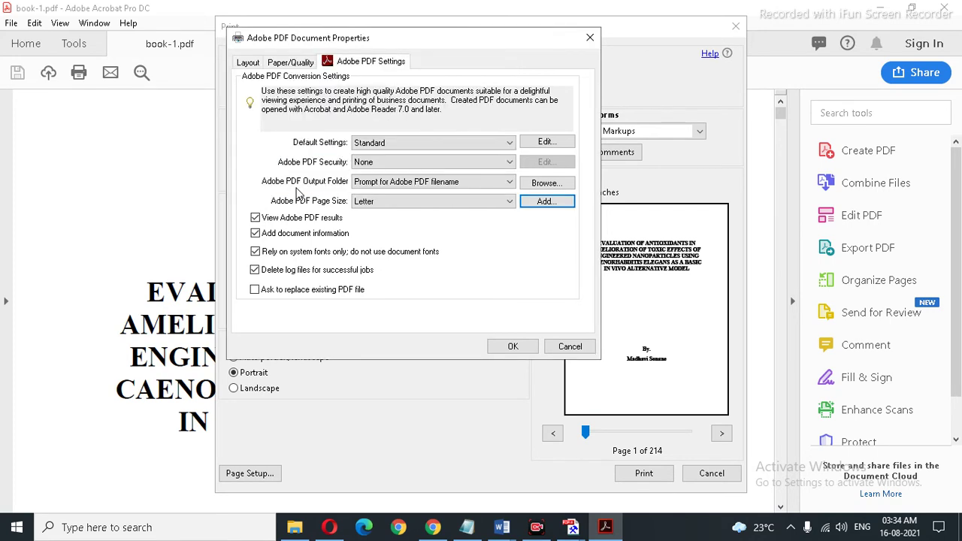
click(463, 203)
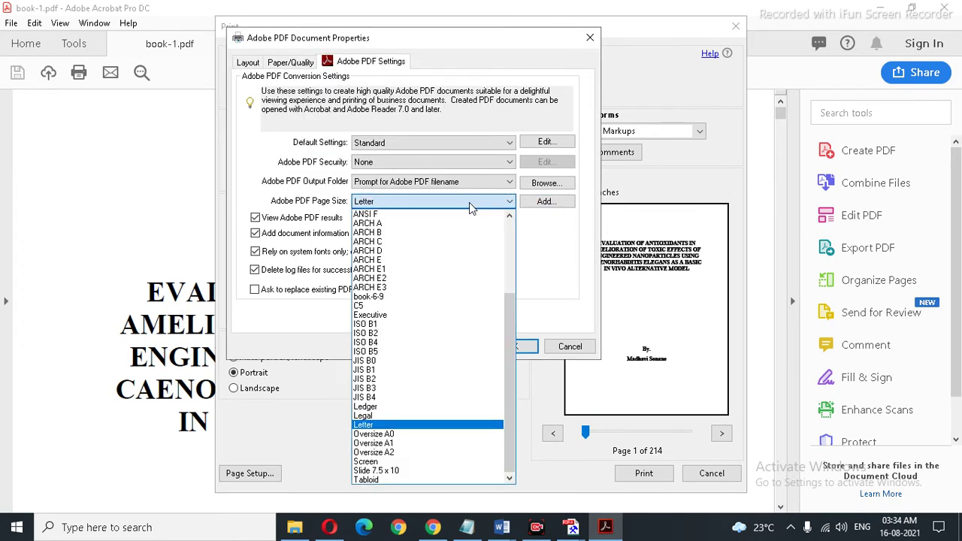
scroll(454, 289, up, 4)
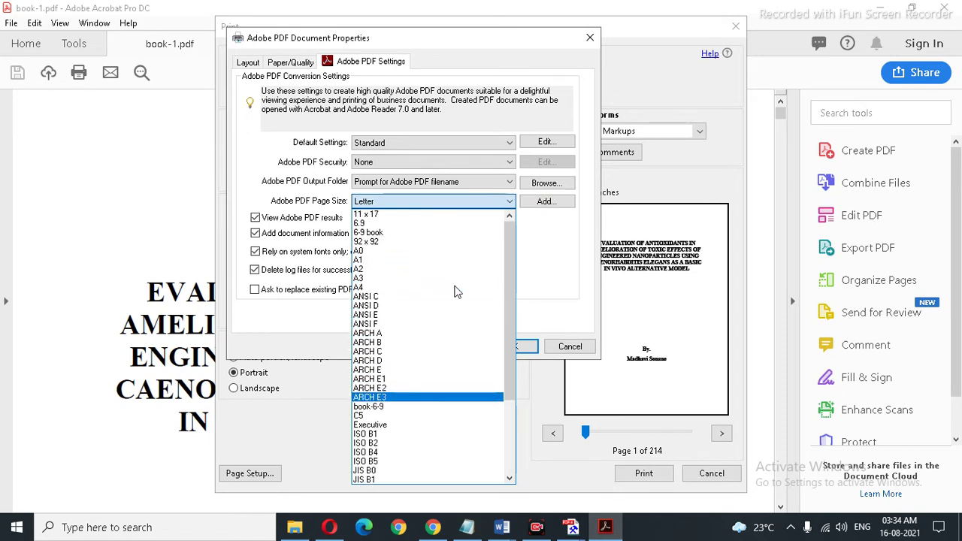
click(375, 235)
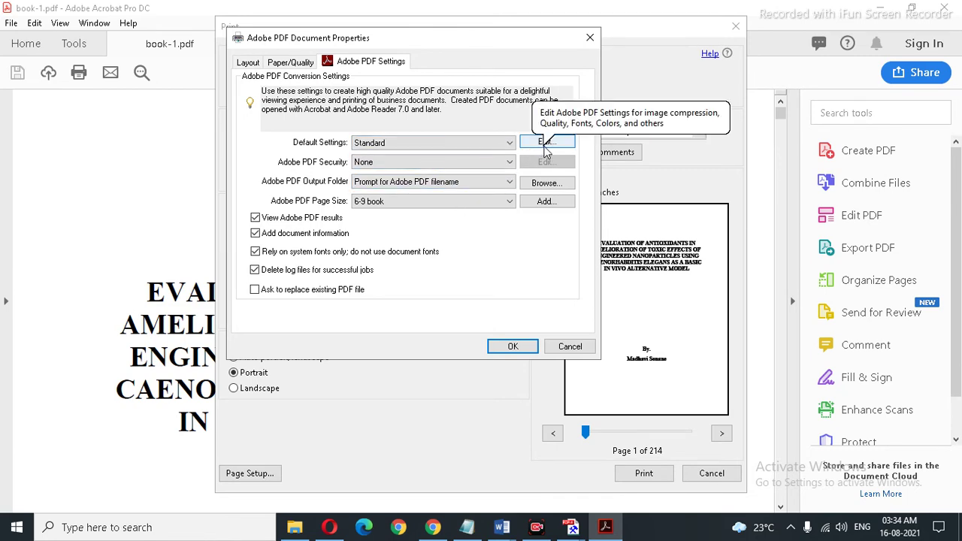
Step: In the default conversion settings, add every available font to the Always Embed list
click(547, 142)
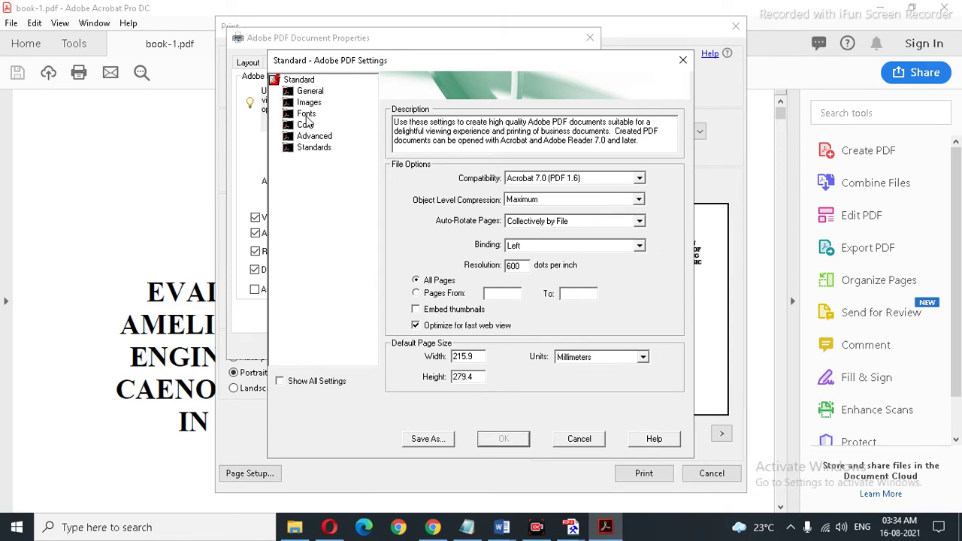
click(307, 114)
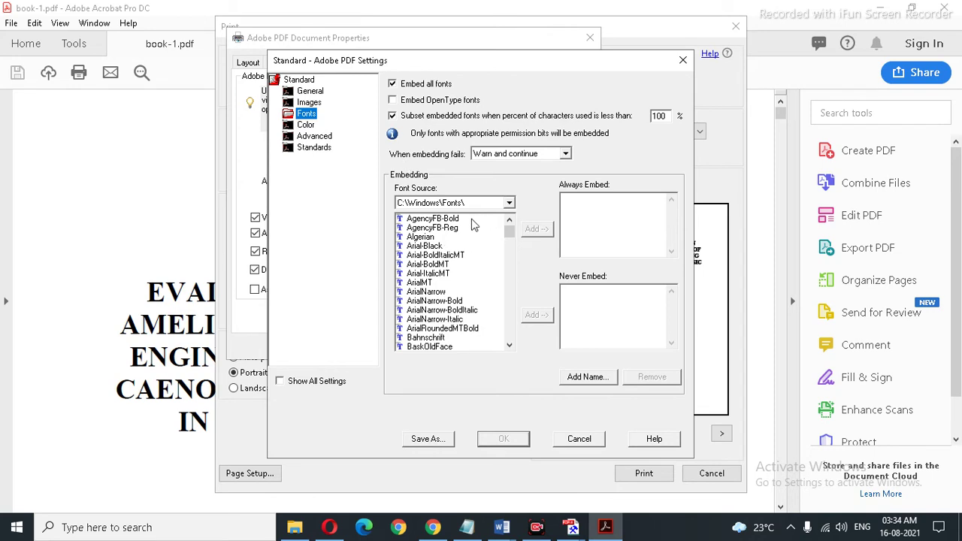
drag(469, 219, 621, 532)
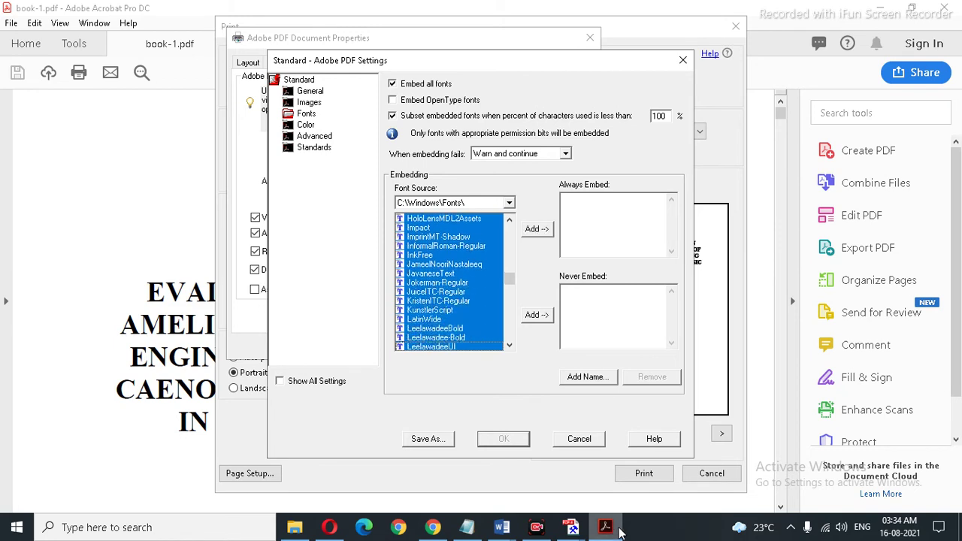
key(ctrl+a)
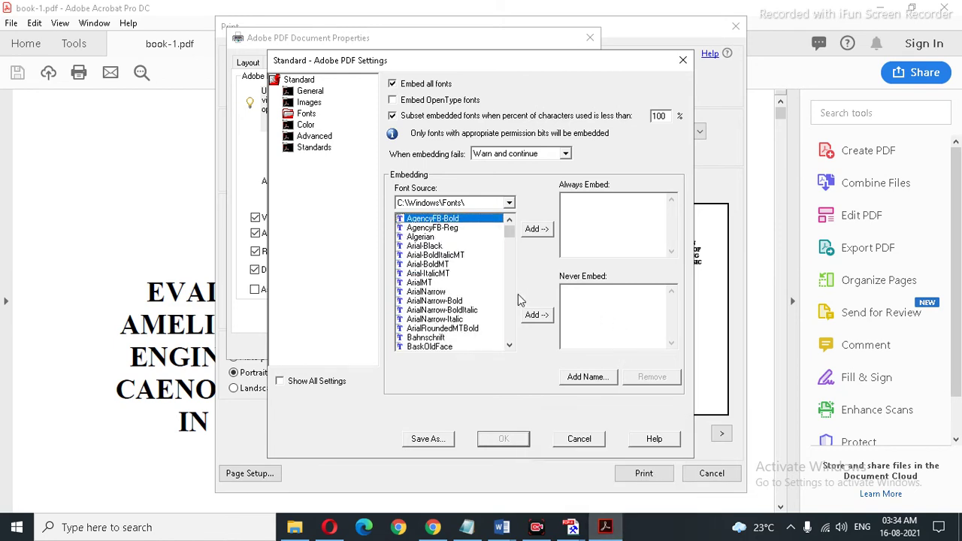
key(Down)
drag(444, 219, 451, 421)
mouse_move(511, 255)
mouse_down()
mouse_move(511, 233)
mouse_move(462, 266)
mouse_move(365, 490)
mouse_move(868, 531)
mouse_move(937, 522)
mouse_move(887, 487)
mouse_up()
click(481, 218)
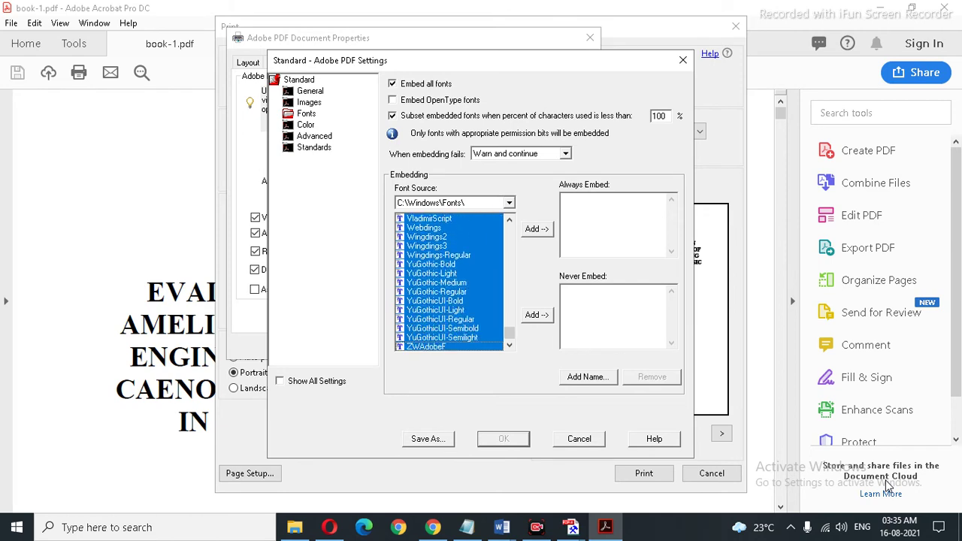
click(540, 229)
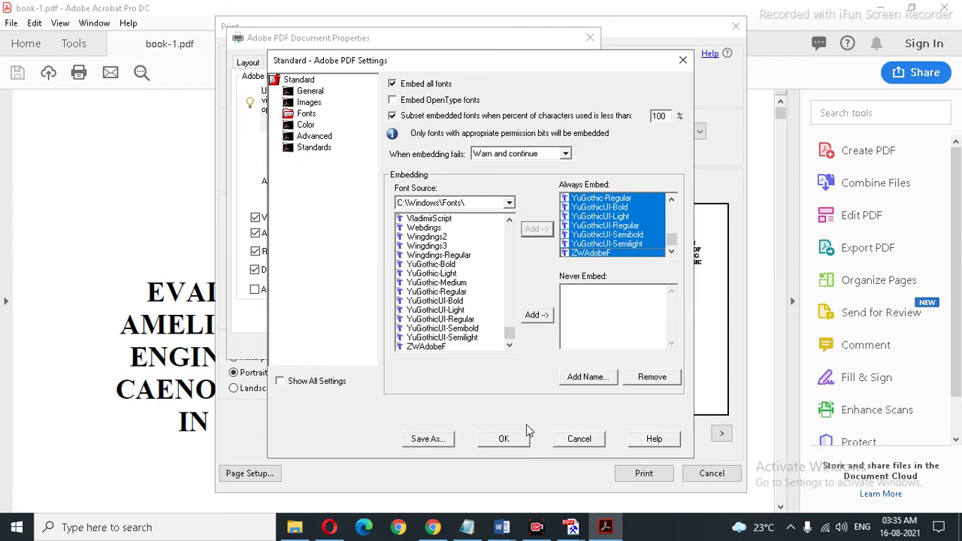
Step: Save these settings as the 'book-fonts' preset and confirm
click(432, 443)
click(428, 440)
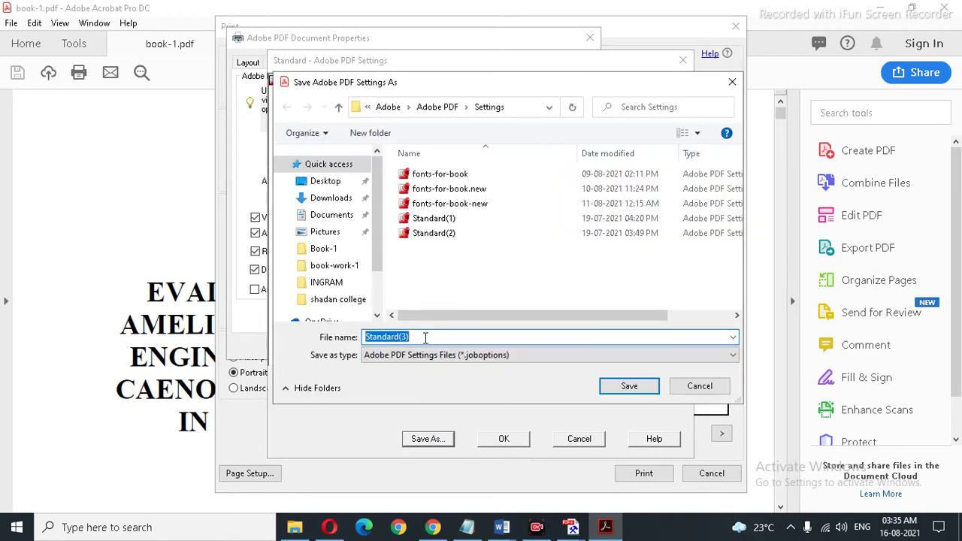
text(book-fonts)
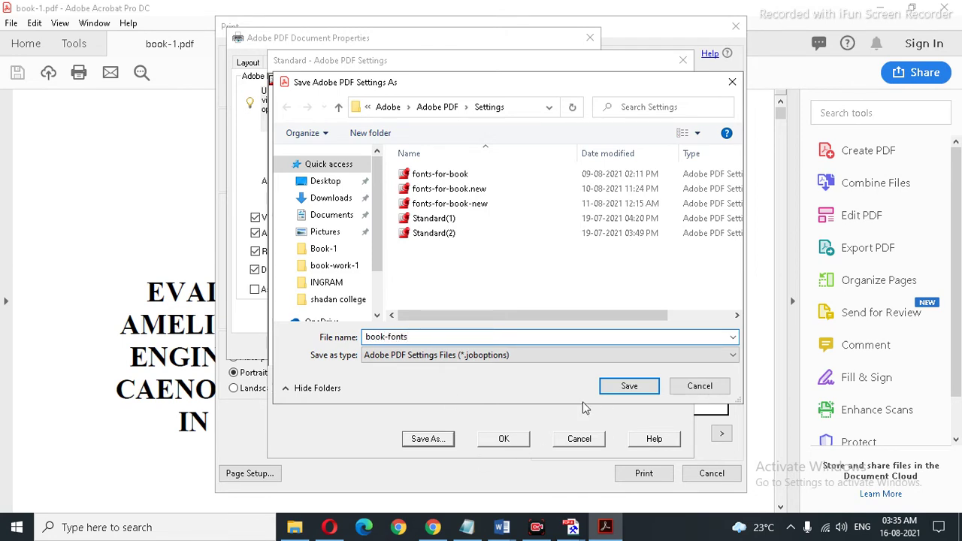
click(629, 385)
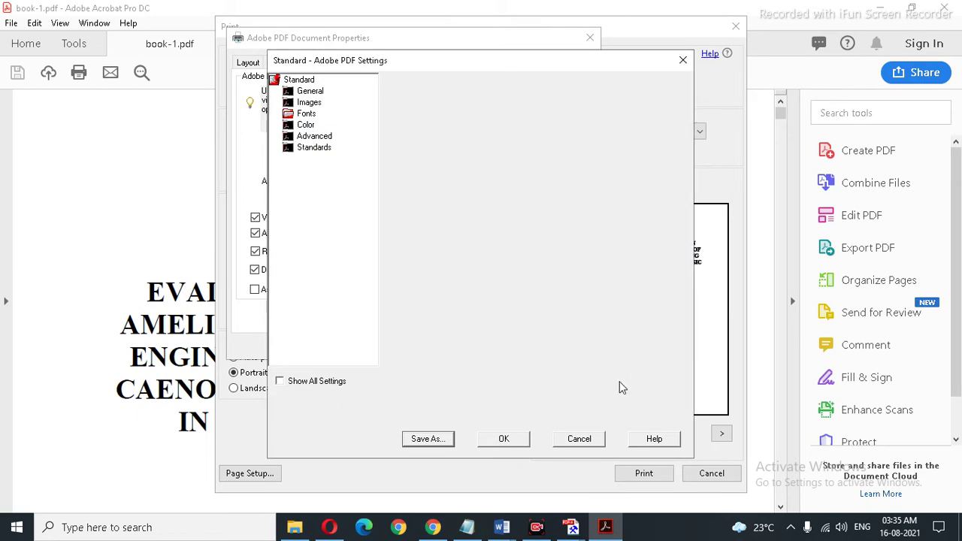
click(504, 438)
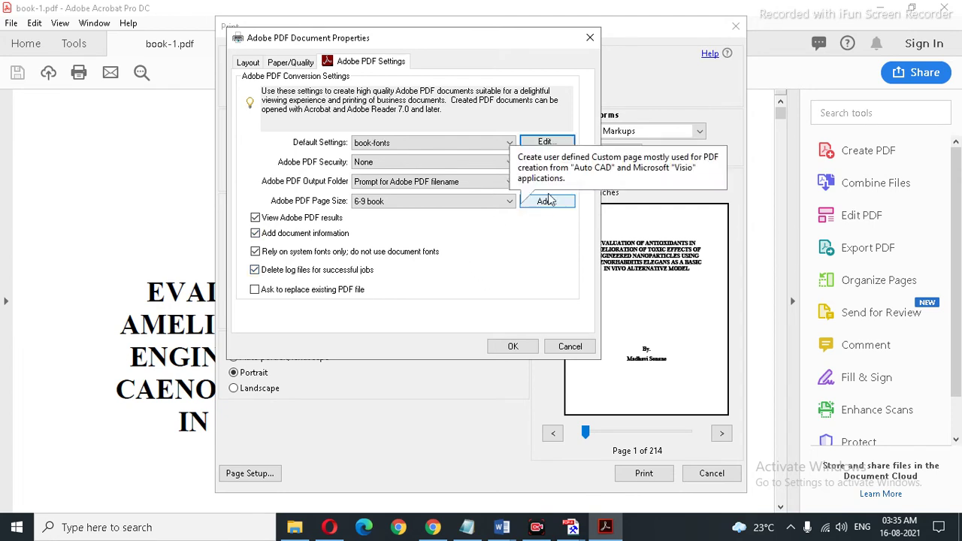
Step: Review the book-fonts Fonts, Color and General pages, then cancel both the editor and Document Properties
click(544, 143)
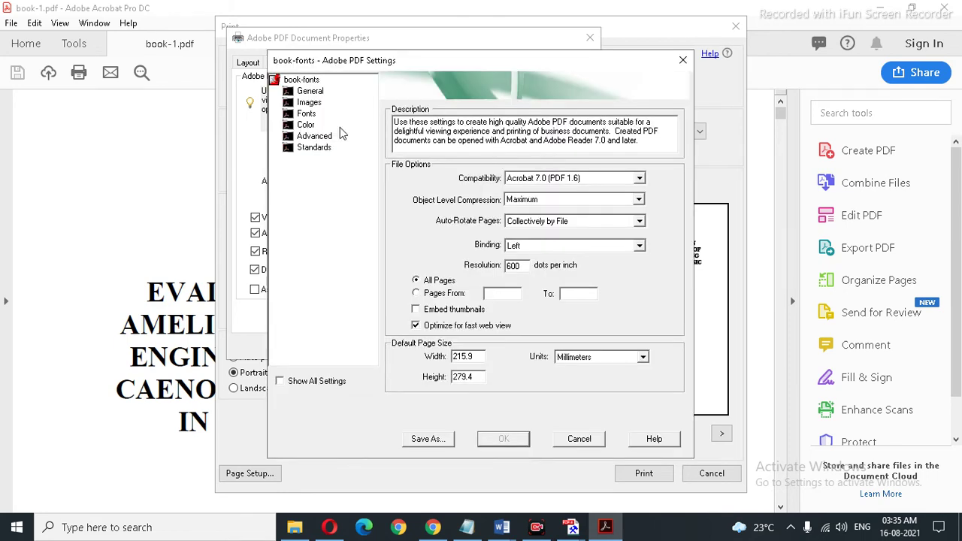
click(308, 115)
click(310, 126)
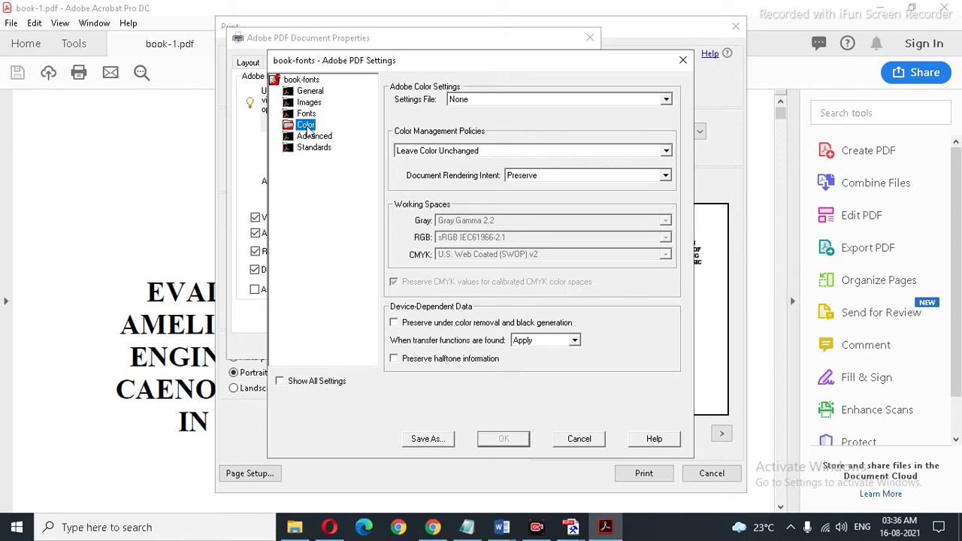
click(319, 93)
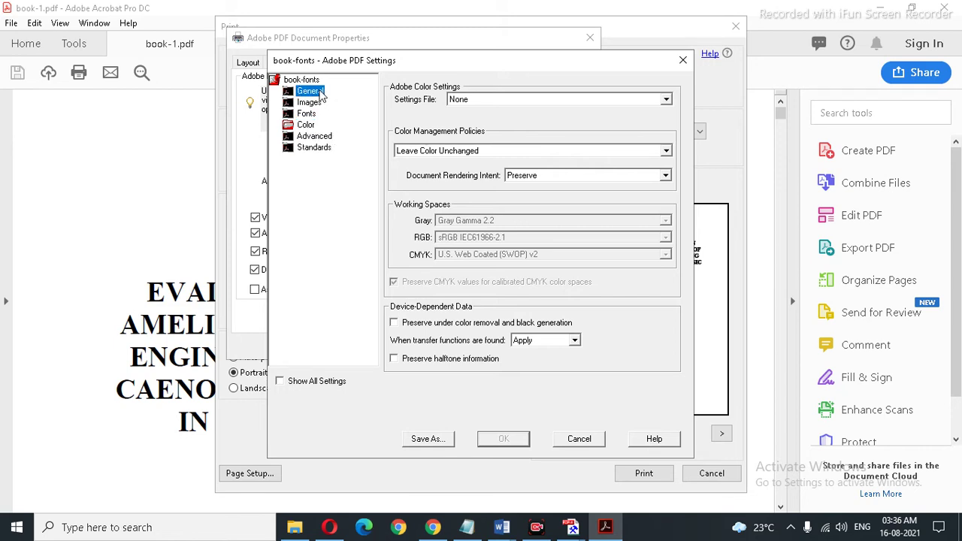
click(580, 444)
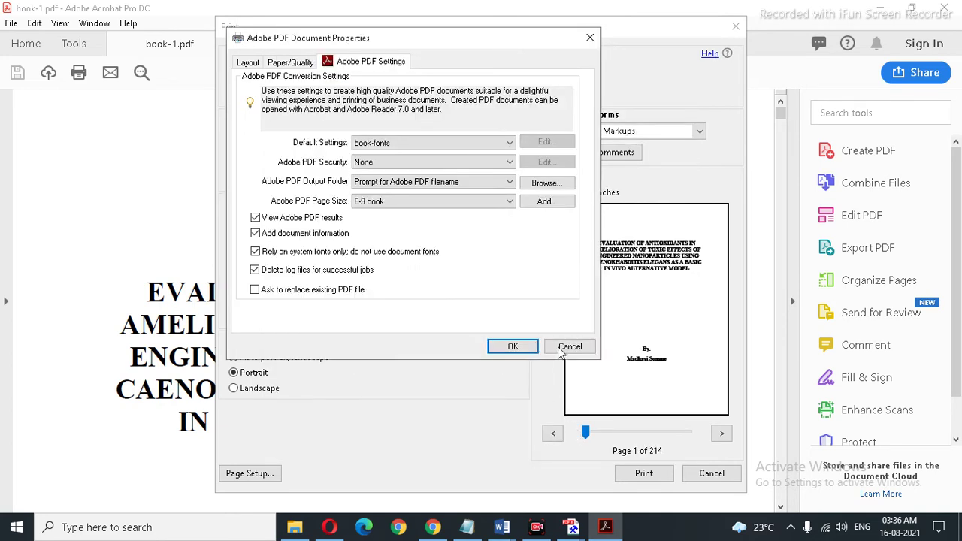
click(569, 347)
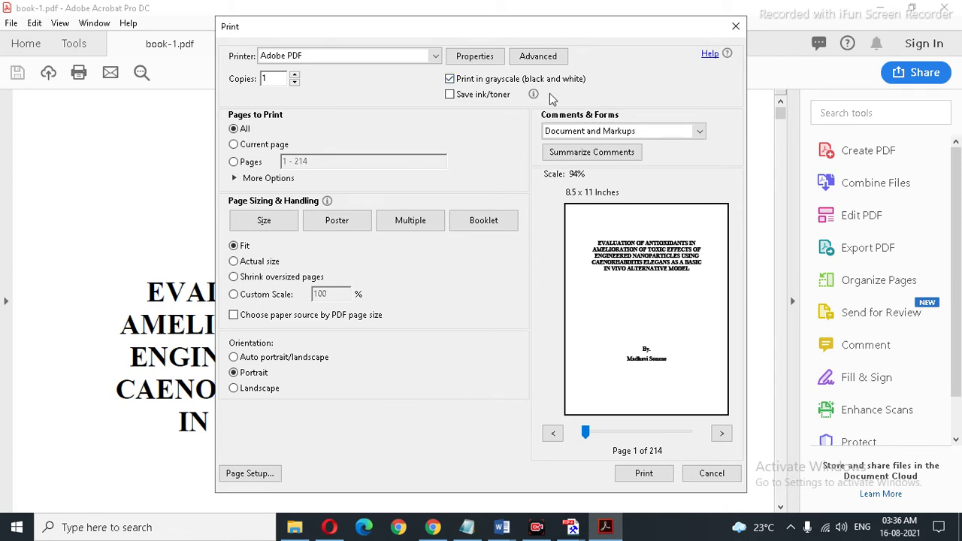
Step: Set the Adobe PDF printer properties to book-6-9 page size and the book-fonts preset
click(473, 55)
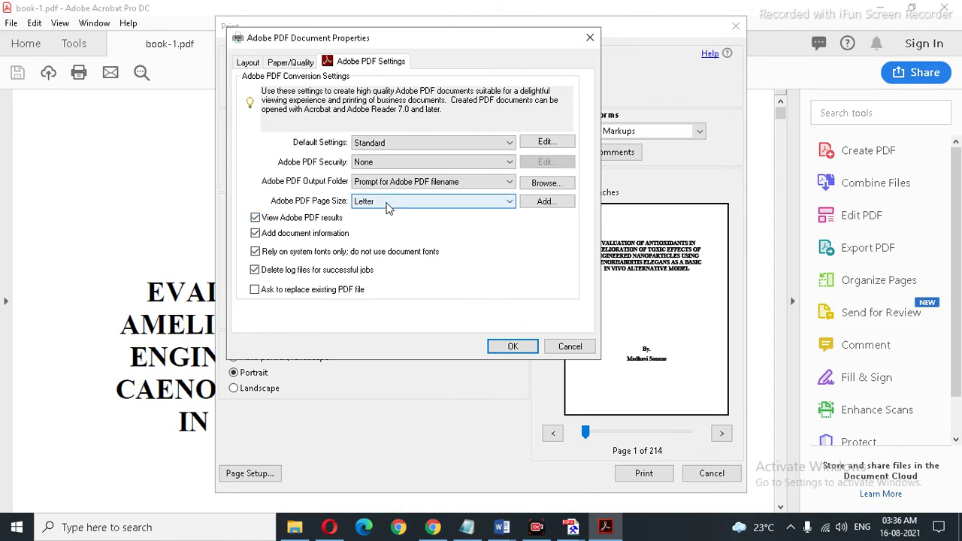
click(388, 202)
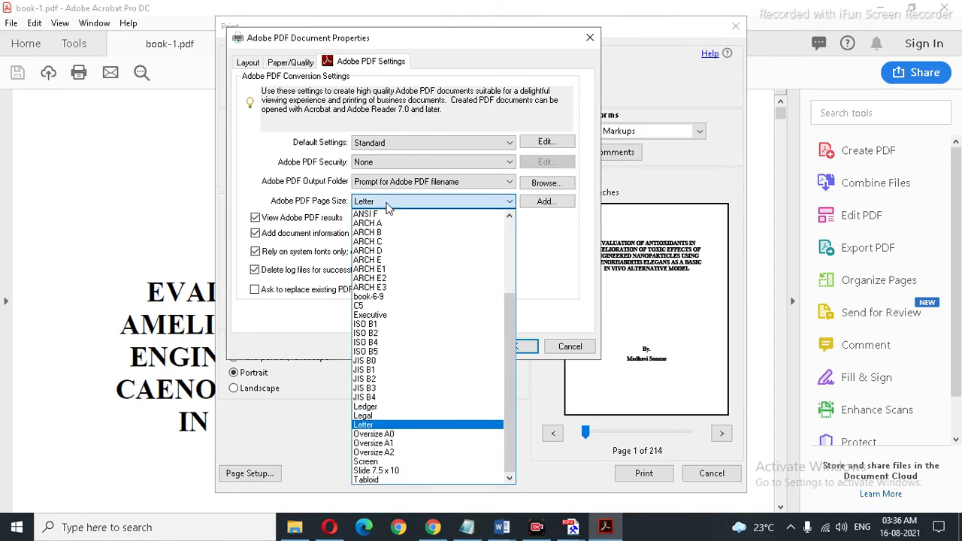
click(376, 298)
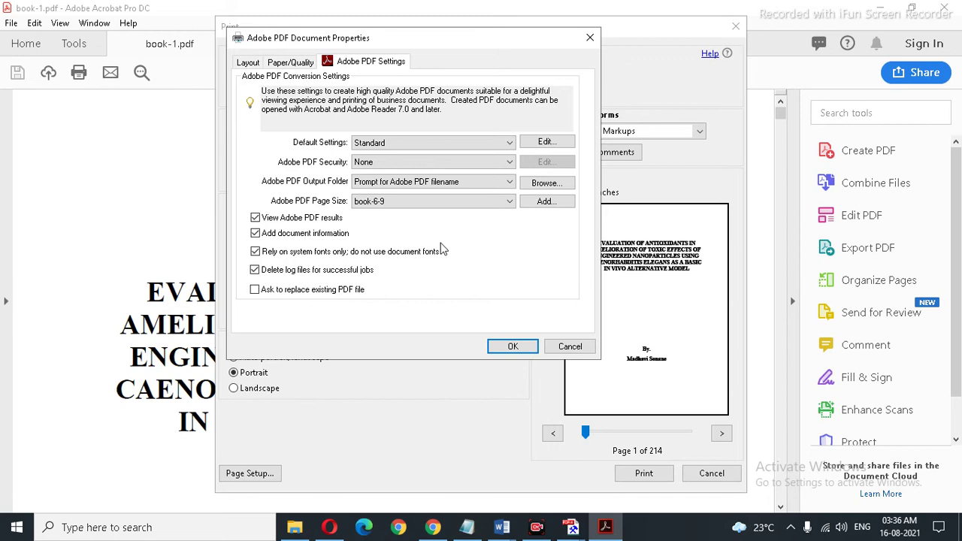
click(476, 148)
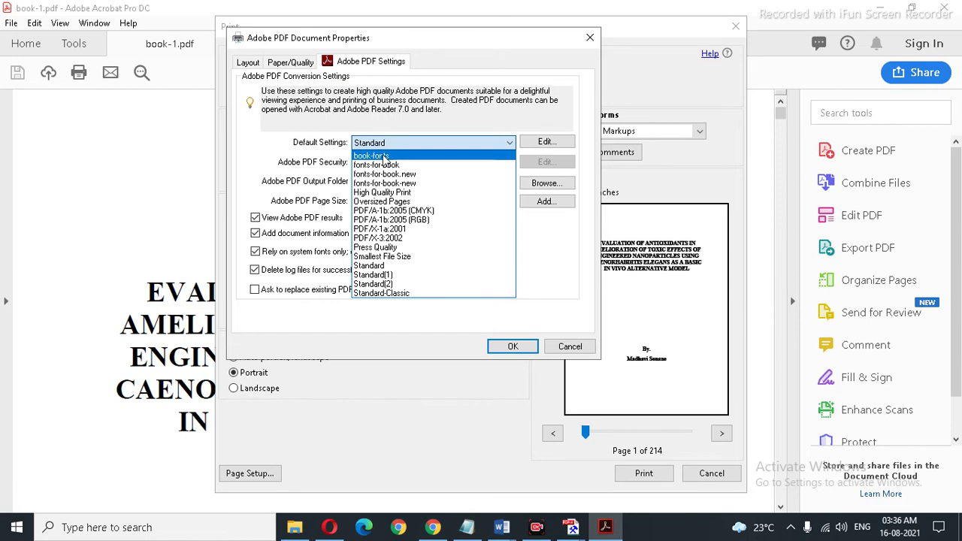
click(383, 156)
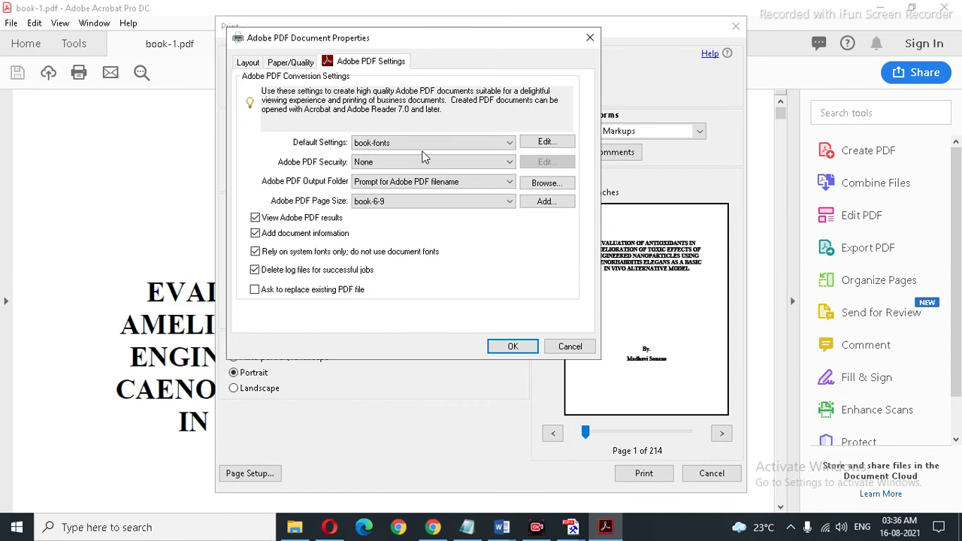
click(505, 347)
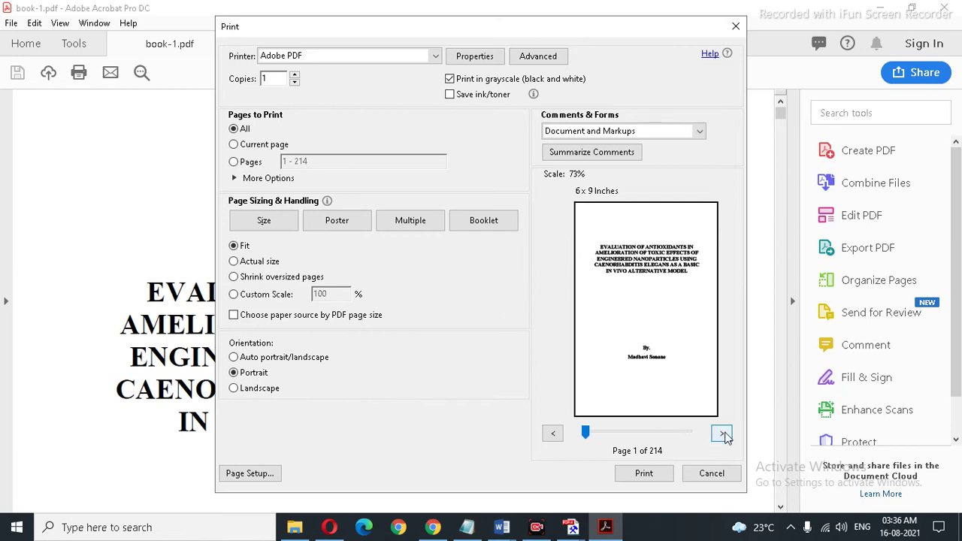
Step: Step forward through six pages of the 6 x 9 print preview
click(722, 434)
click(722, 435)
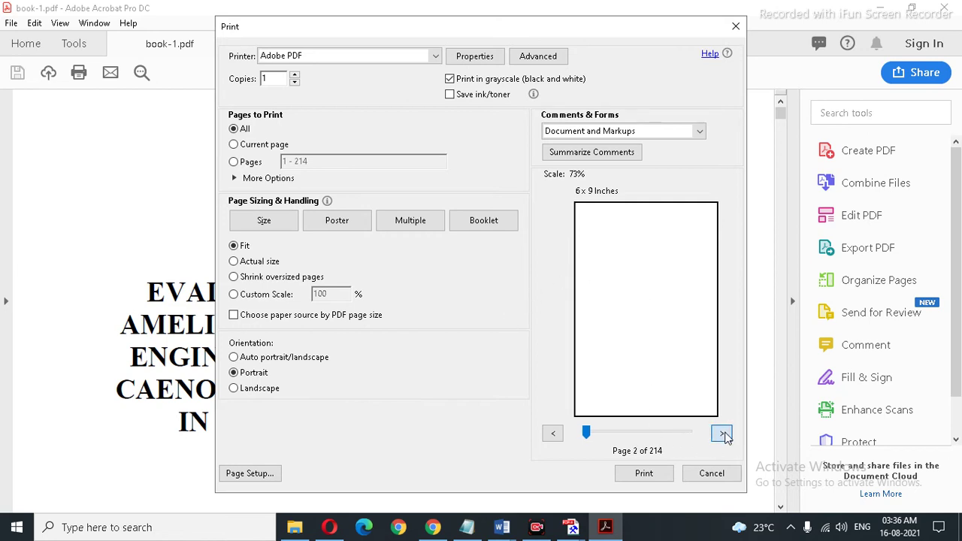
click(722, 434)
click(722, 435)
click(722, 434)
click(722, 434)
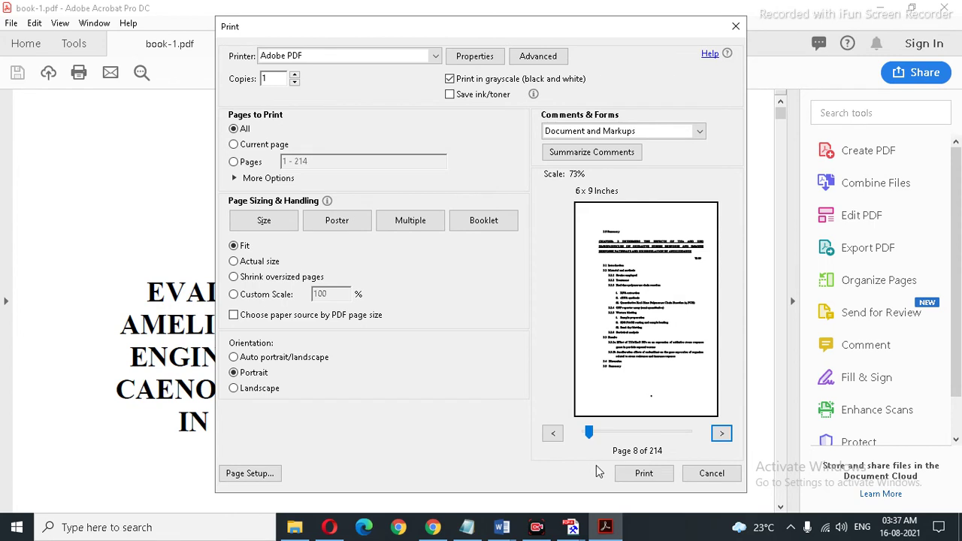
Step: Print the book to PDF and save it as 'book-1-format'
click(641, 474)
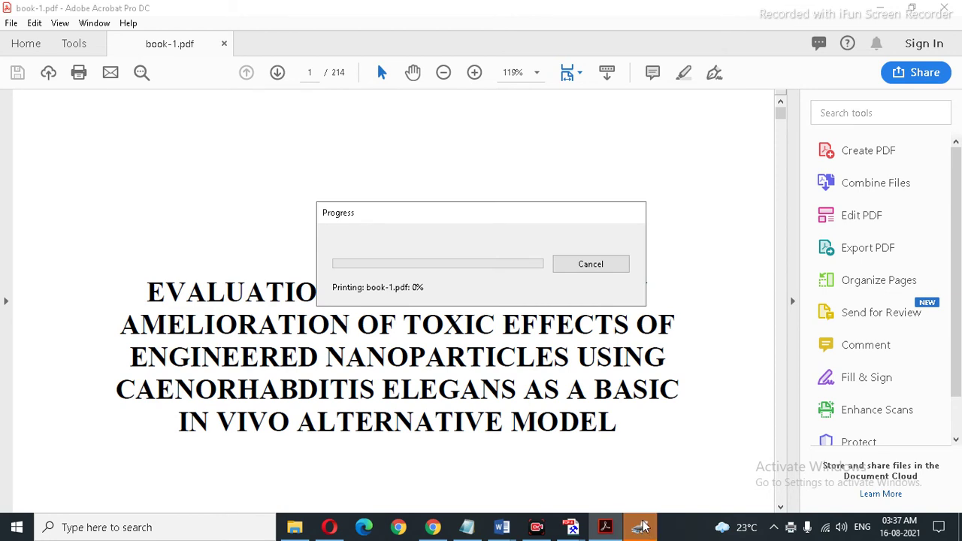
click(640, 527)
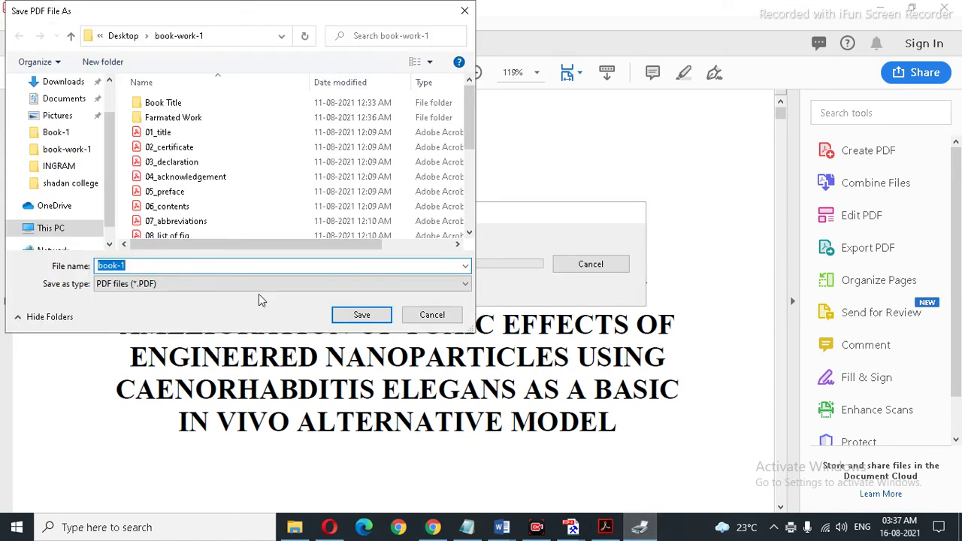
click(140, 267)
click(378, 320)
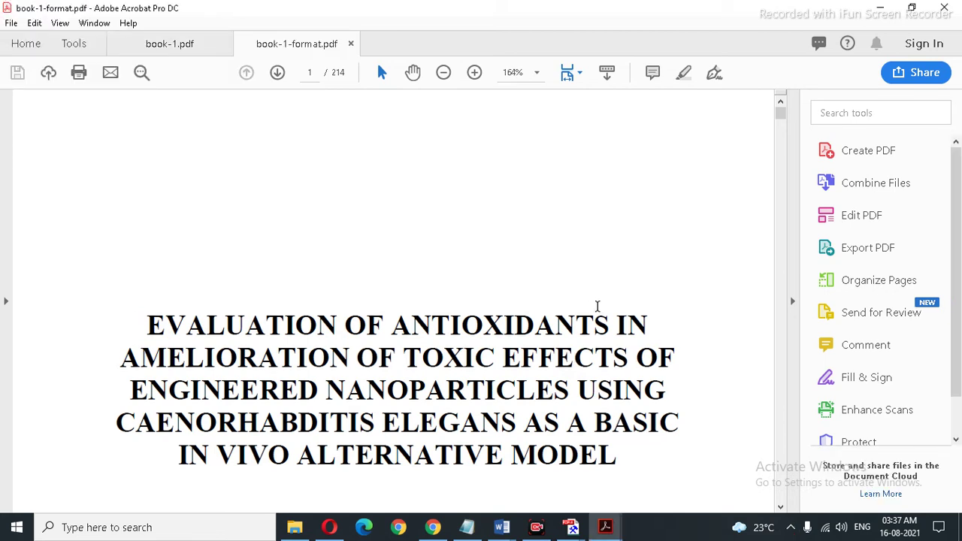
Step: Scroll through the opening pages of book-1-format.pdf, then close the Acrobat window
scroll(488, 283, down, 8)
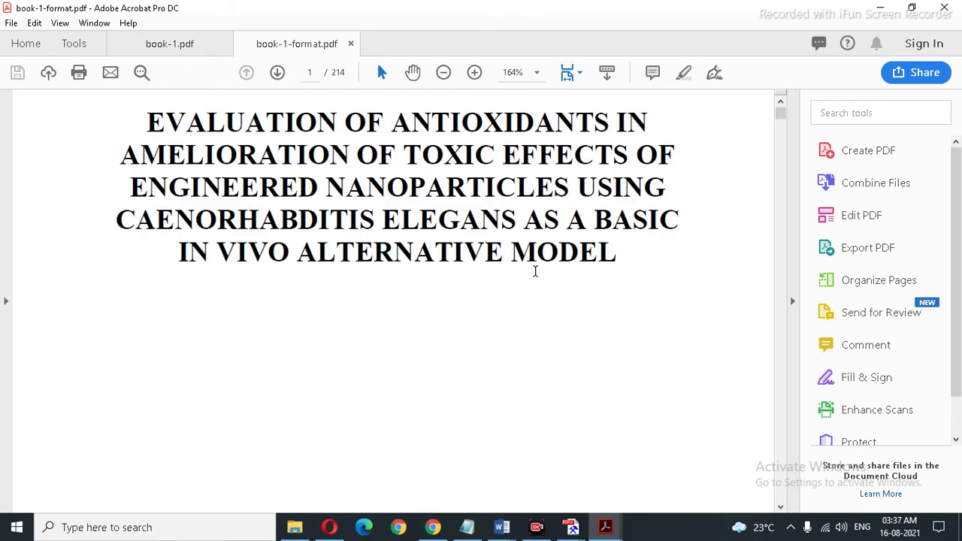
scroll(548, 272, down, 10)
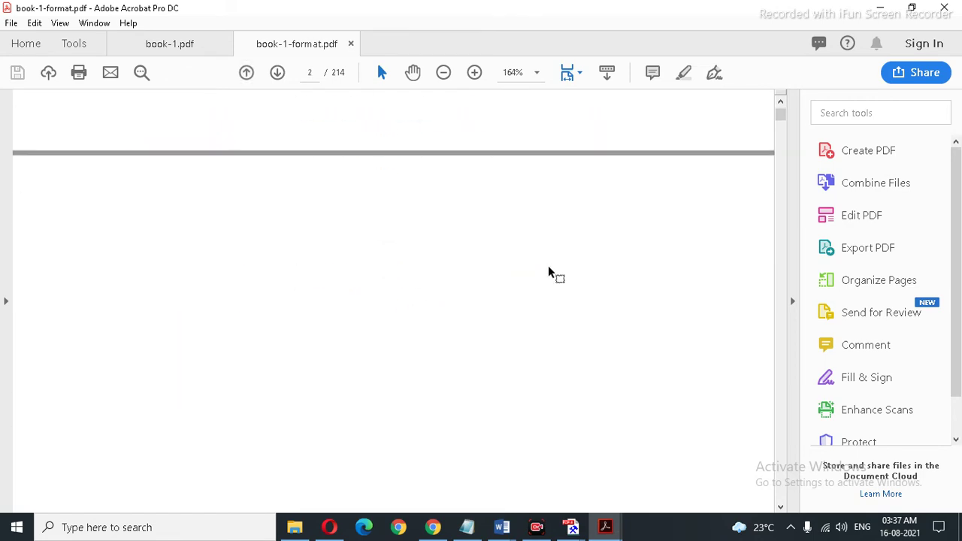
scroll(549, 272, down, 10)
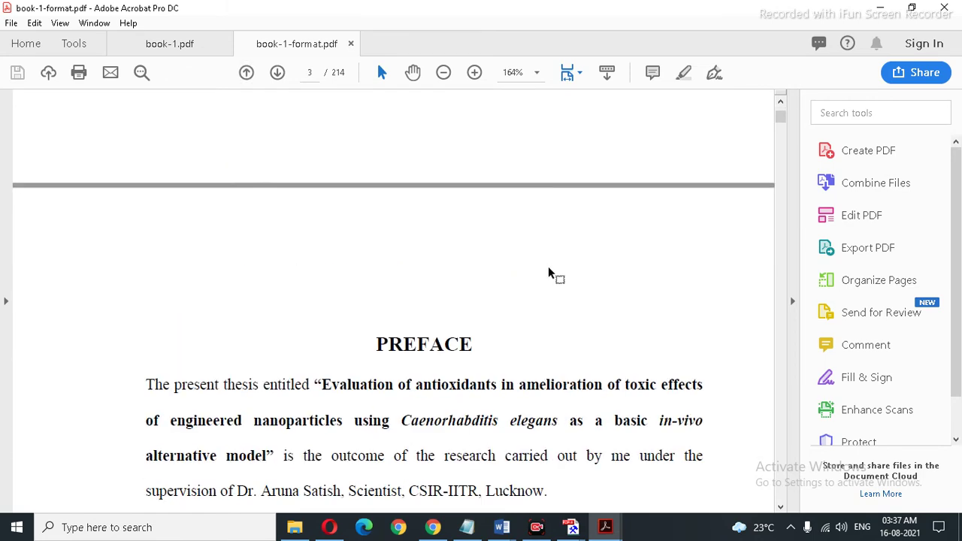
scroll(548, 268, down, 10)
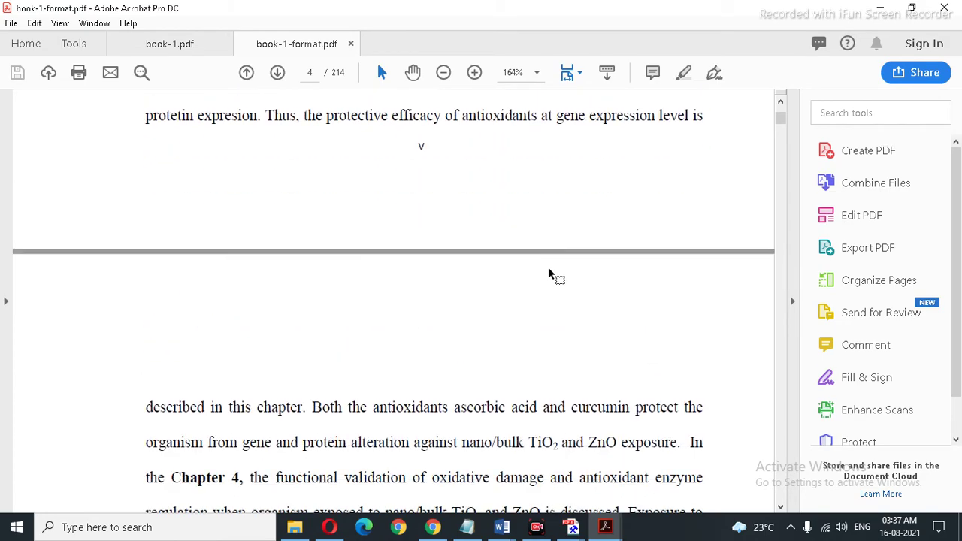
scroll(549, 268, down, 10)
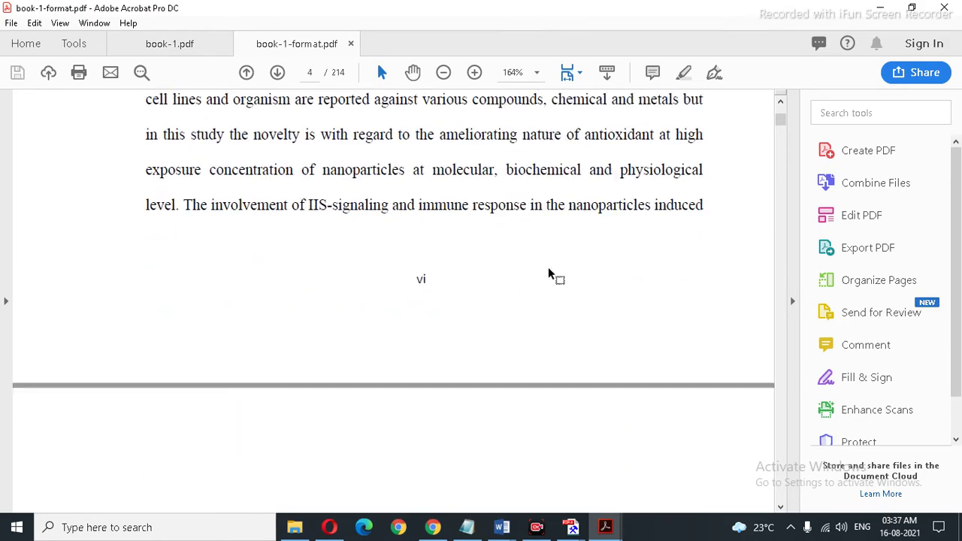
scroll(549, 272, down, 10)
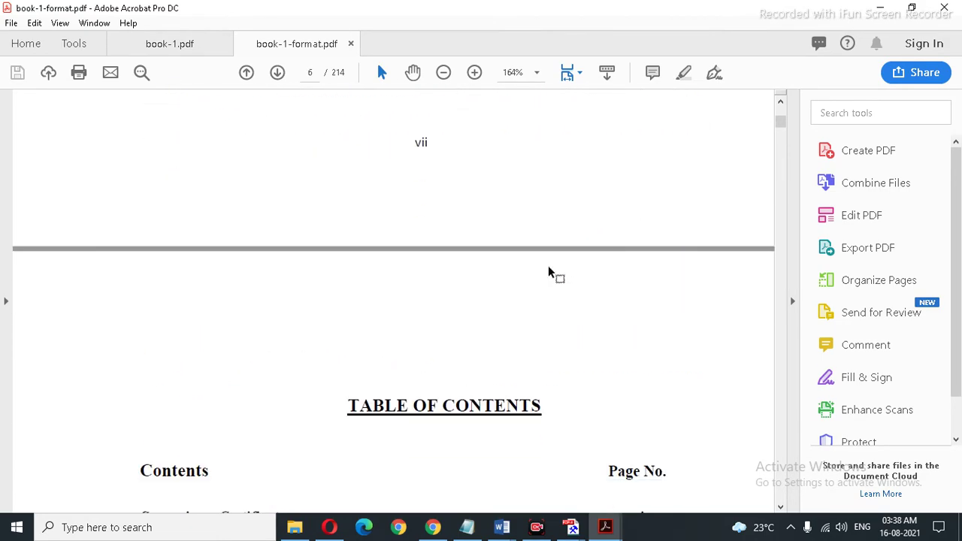
scroll(548, 272, down, 6)
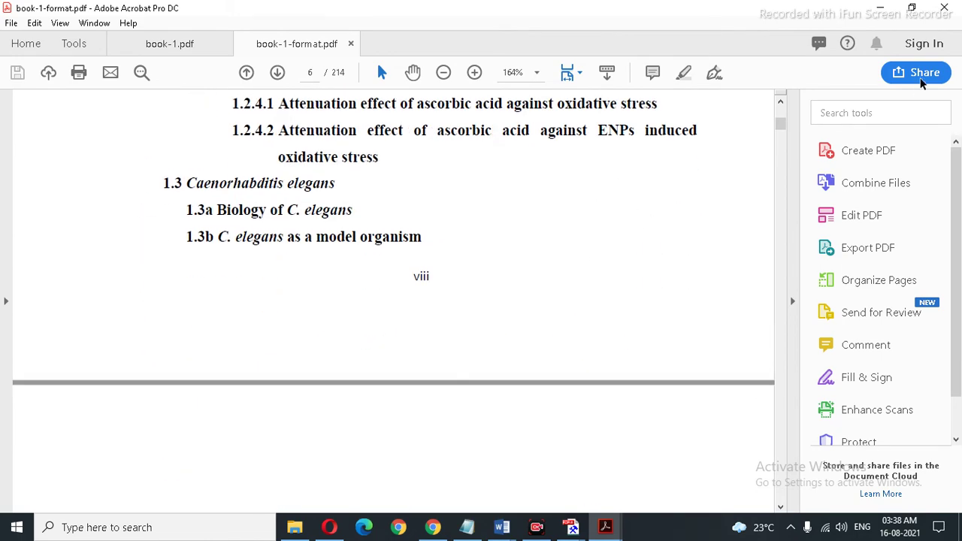
click(945, 14)
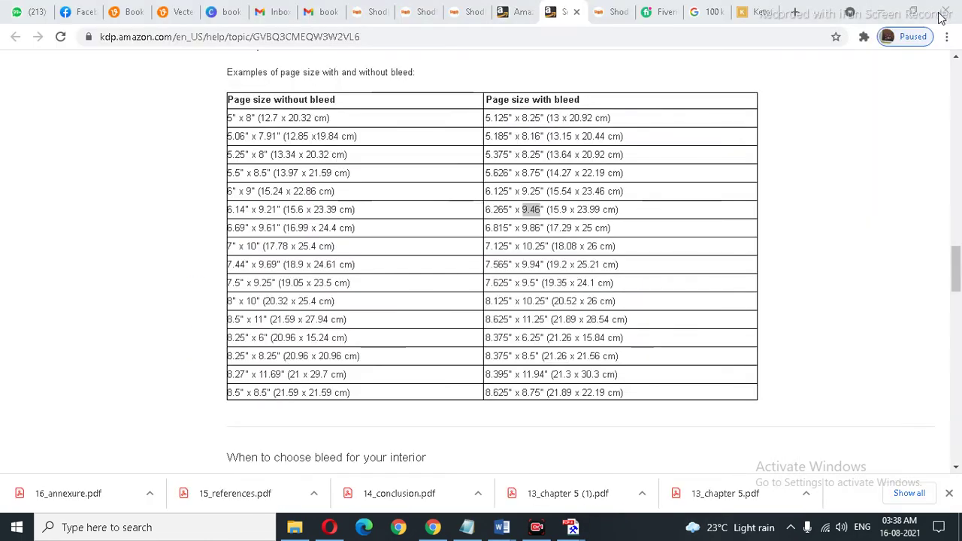
Step: Switch to the KDP paperback cover templates page, reload it and dismiss the downloads list
scroll(806, 205, up, 2)
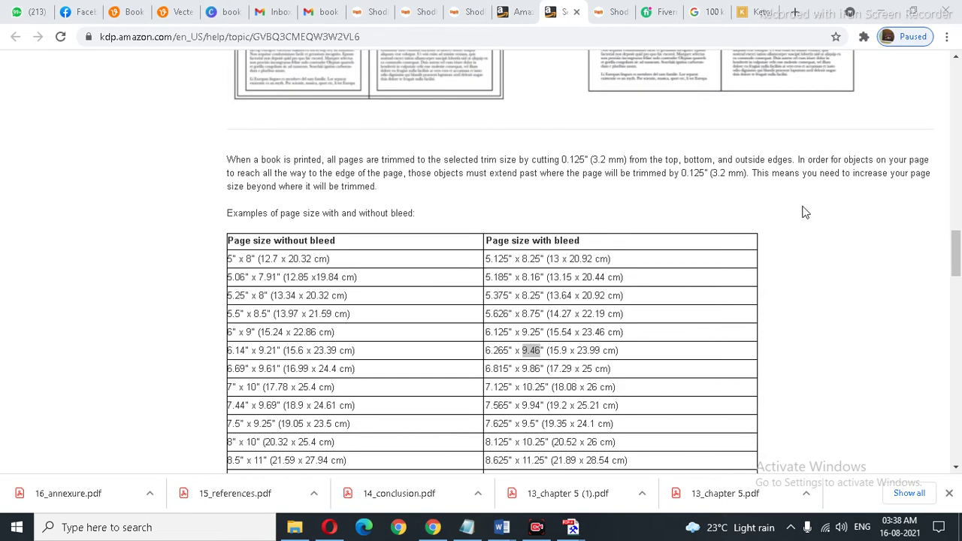
scroll(804, 214, down, 2)
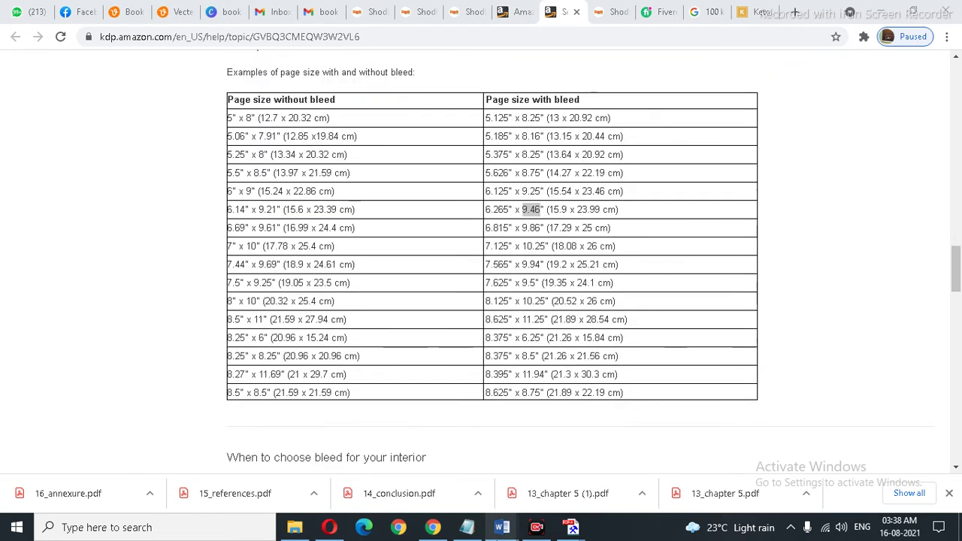
click(508, 13)
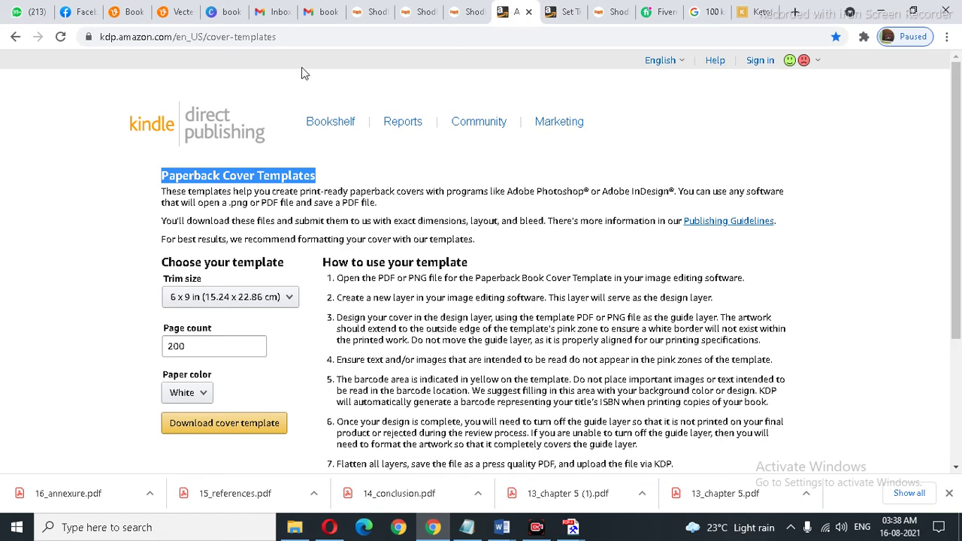
click(294, 36)
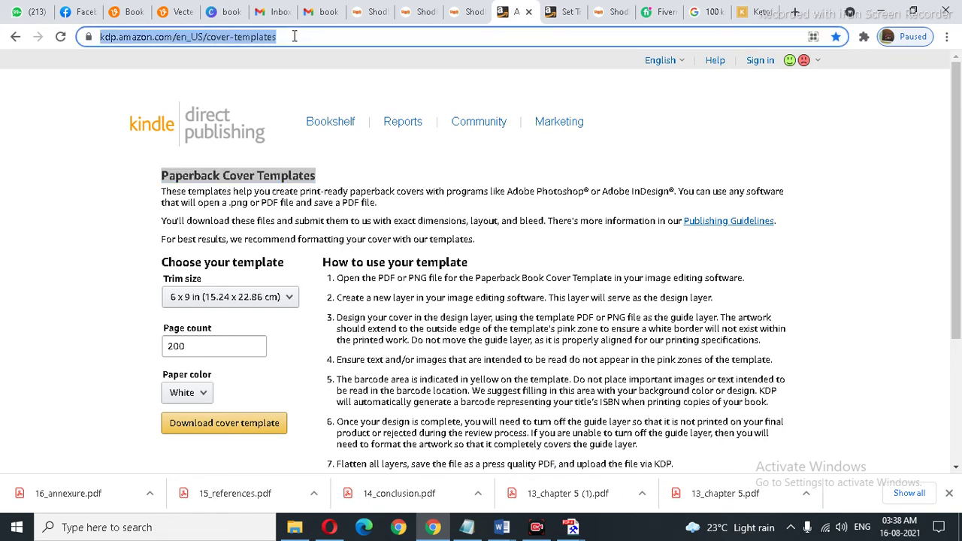
click(300, 37)
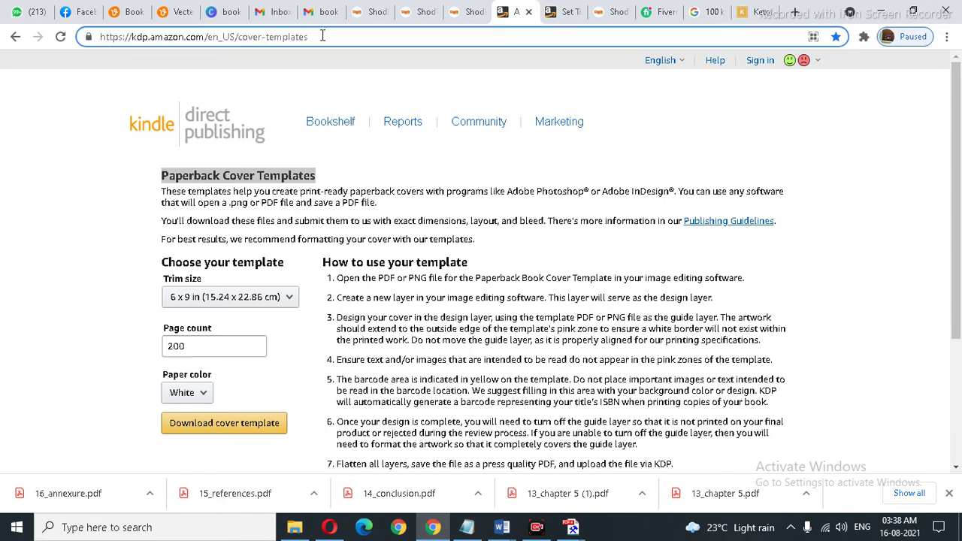
drag(323, 36, 86, 39)
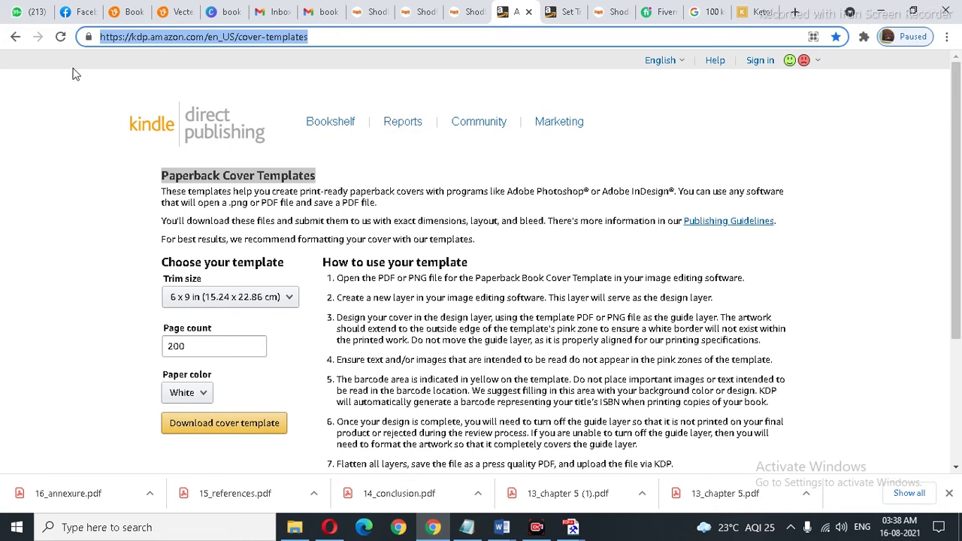
click(60, 39)
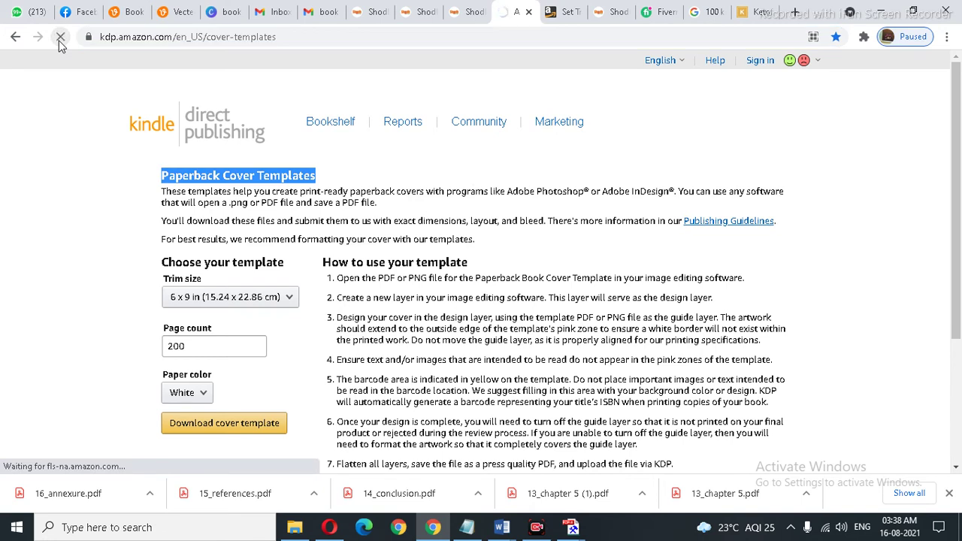
click(949, 494)
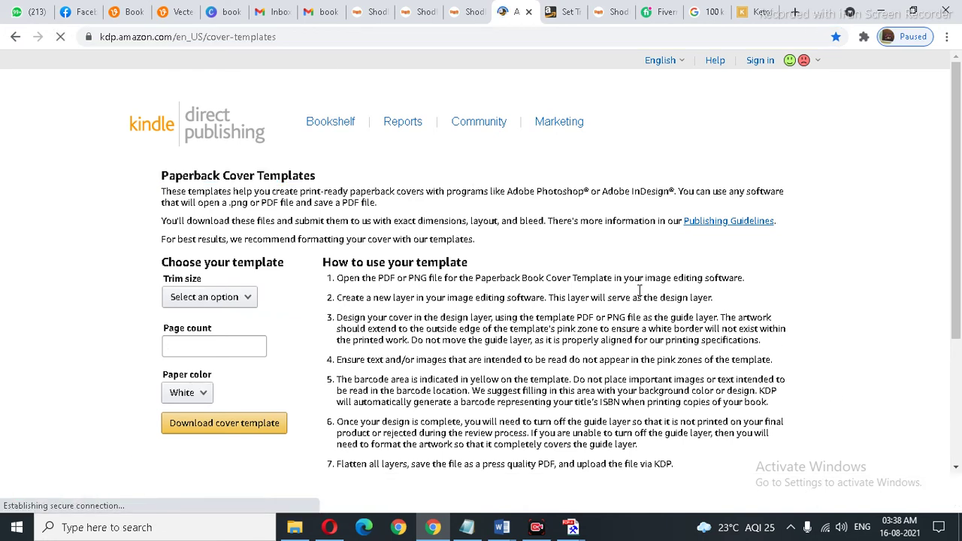
Step: Choose trim size 6 x 9 in, enter a 214-page count, and download the cover template
click(224, 303)
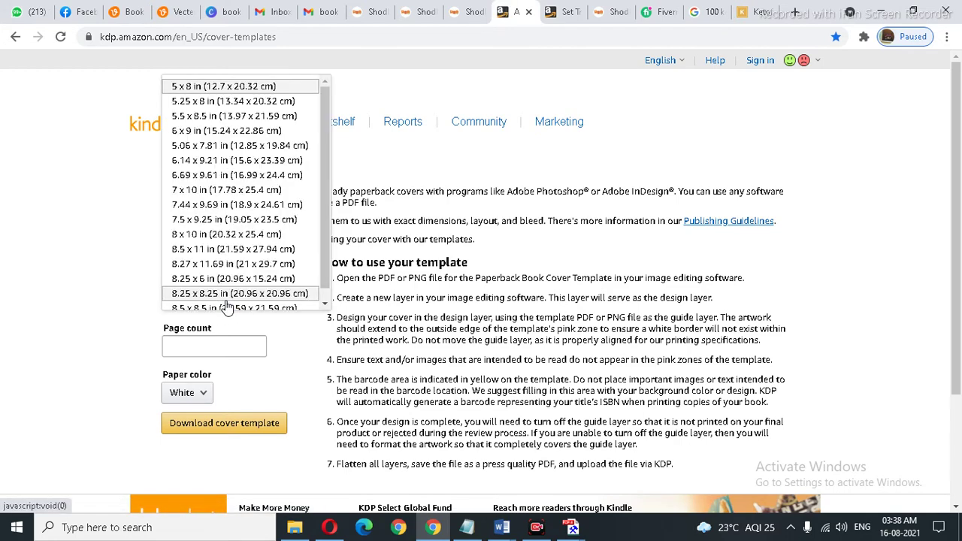
click(79, 273)
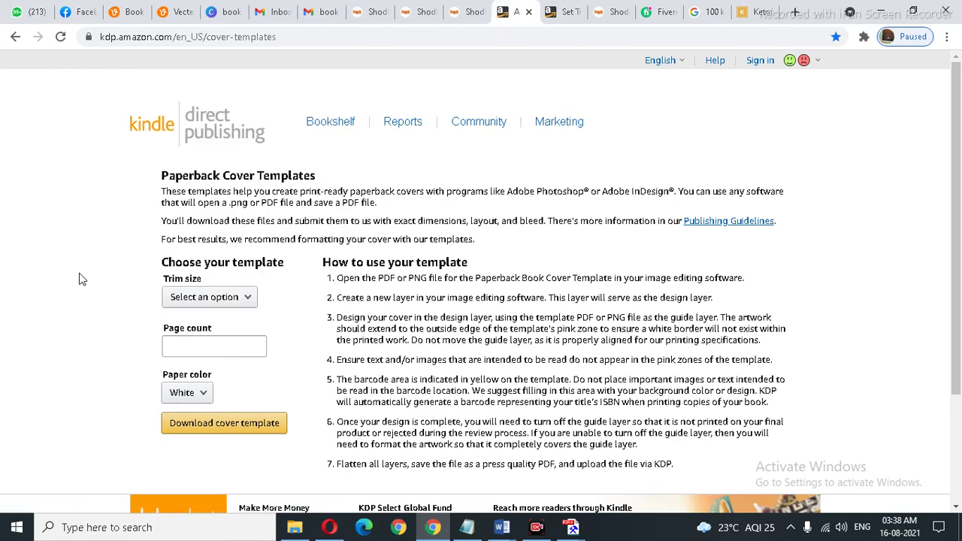
click(252, 302)
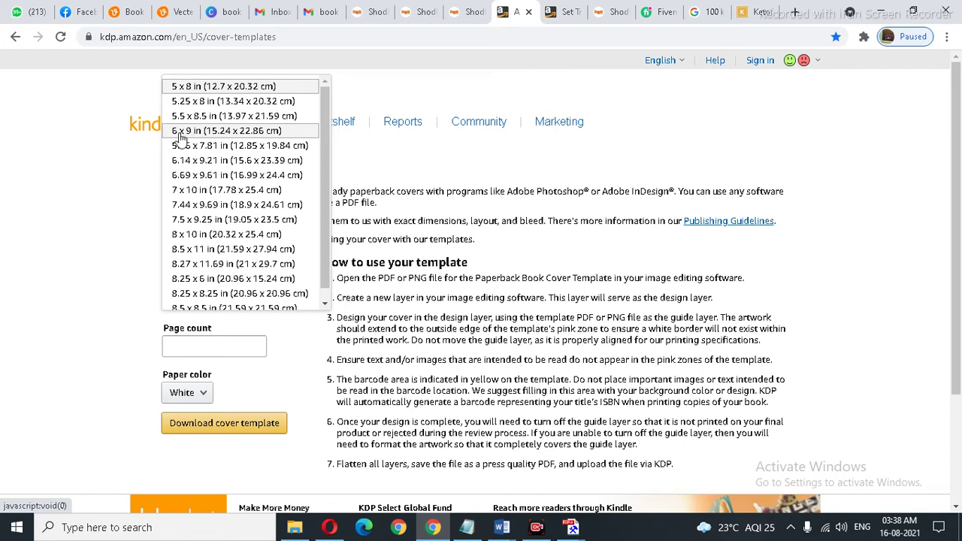
click(202, 132)
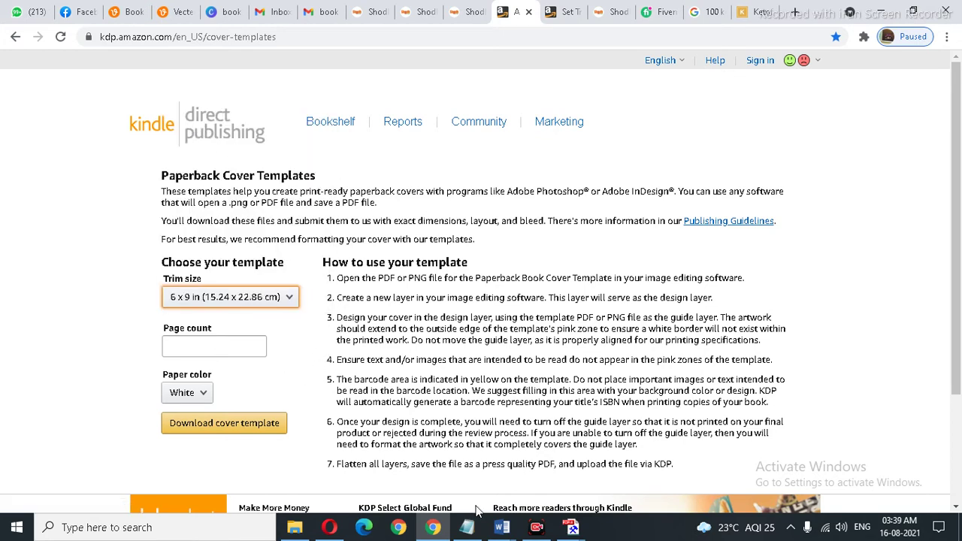
mouse_move(500, 526)
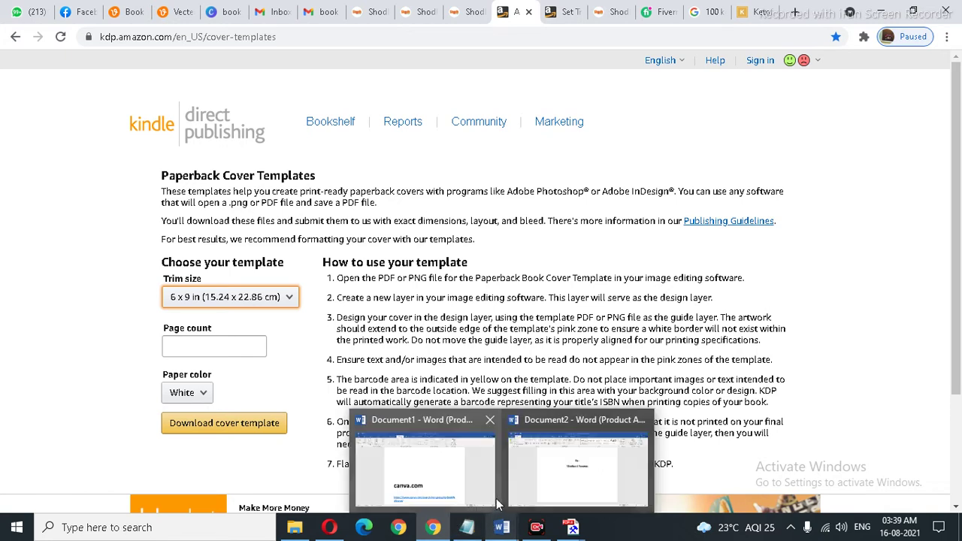
click(222, 351)
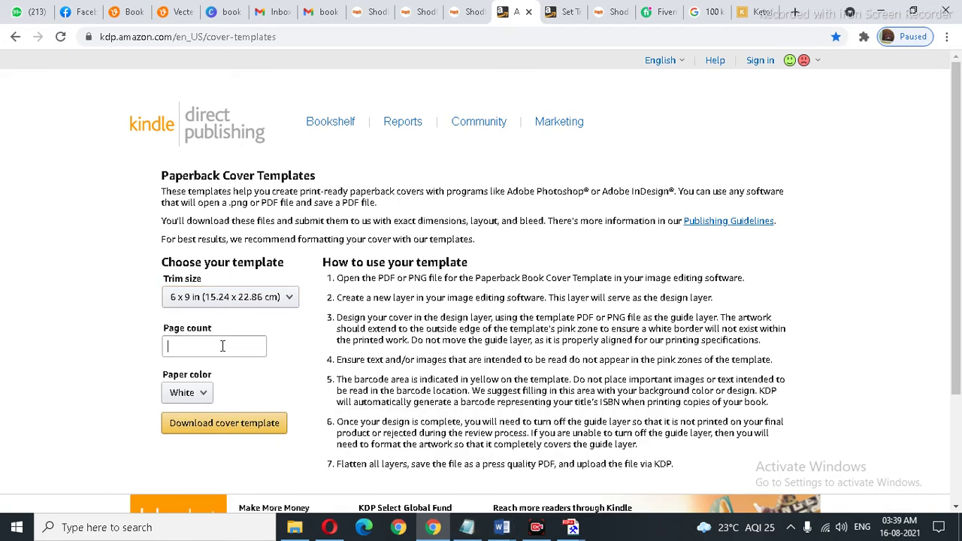
text(214)
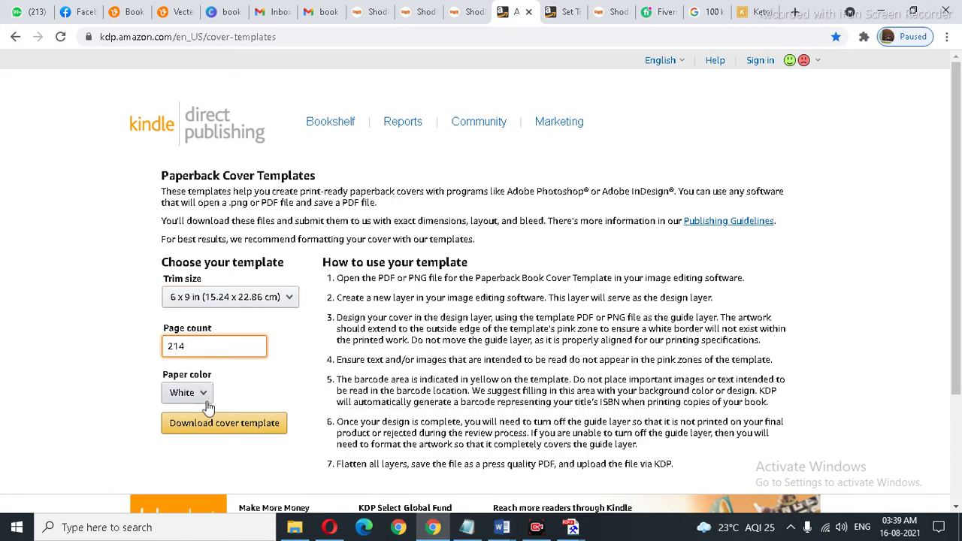
click(234, 424)
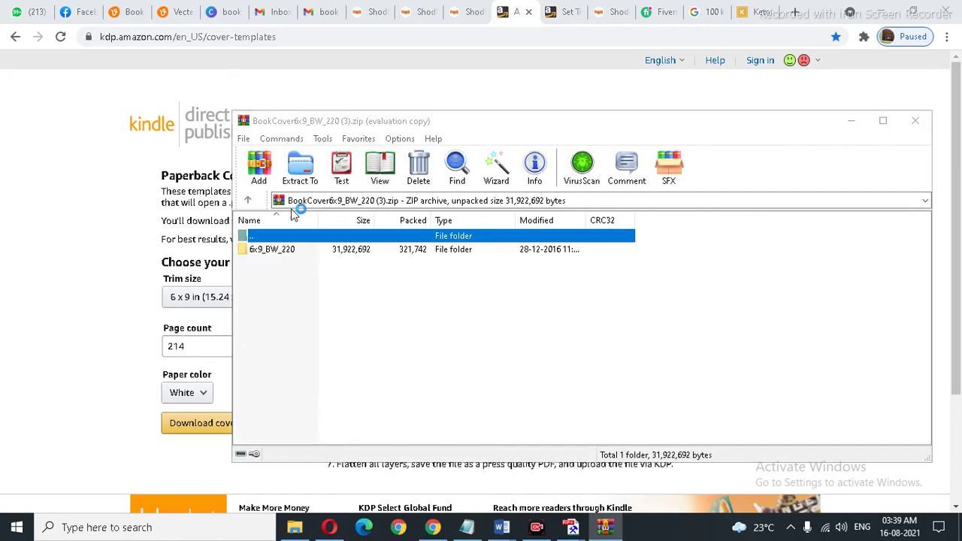
Step: Start extracting the cover archive in WinRAR, dismiss the trial notice, and pick the 6x9_BW_220 folder
click(301, 182)
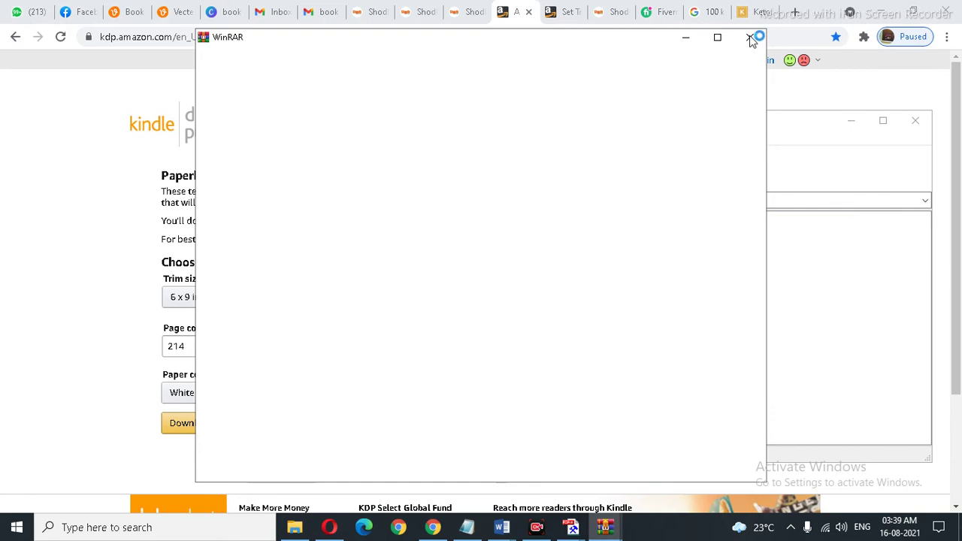
mouse_move(607, 526)
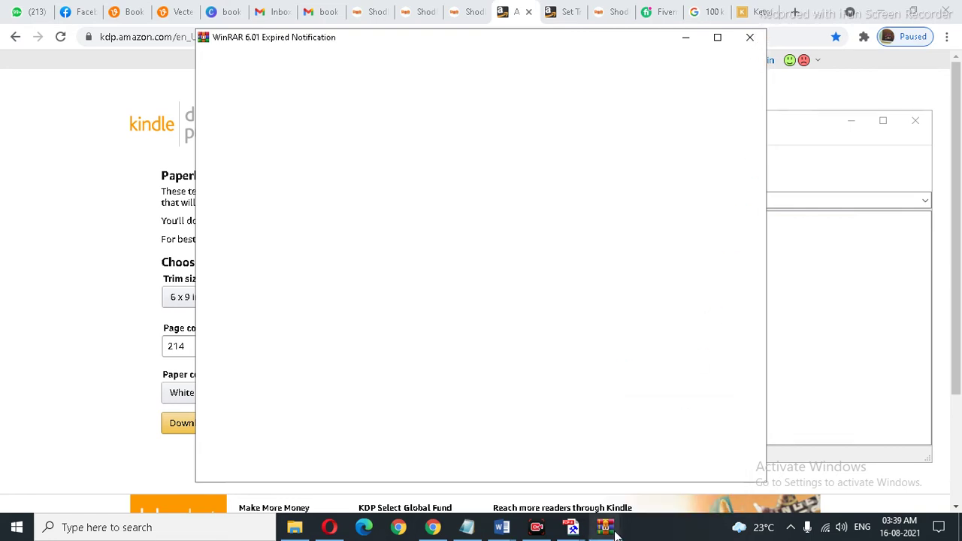
click(541, 485)
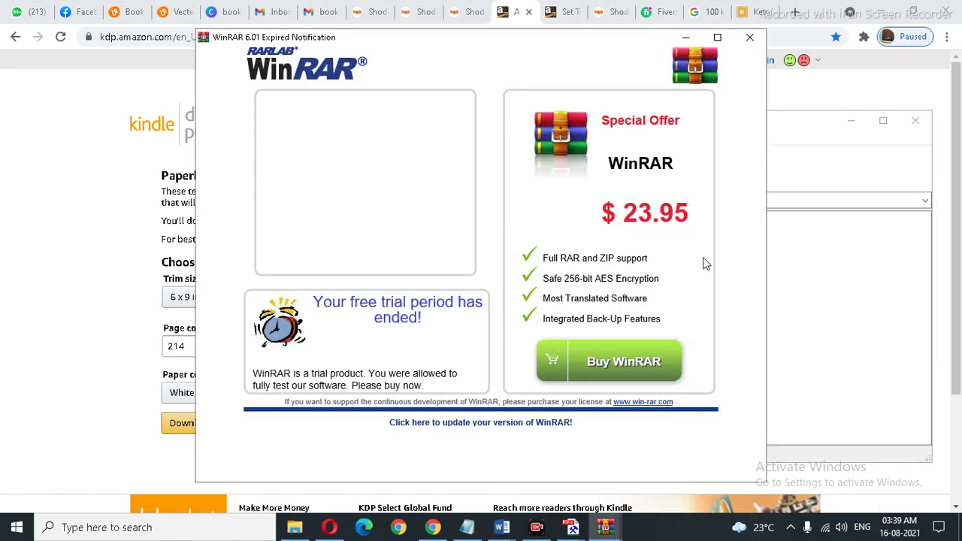
click(750, 37)
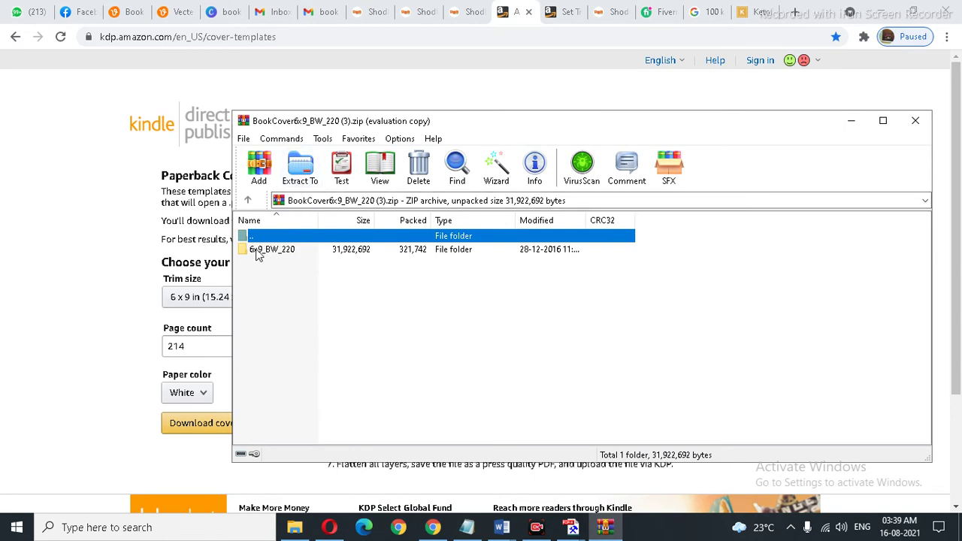
click(259, 251)
Step: Extract into a new folder under Desktop\Book-1, then close WinRAR
click(298, 168)
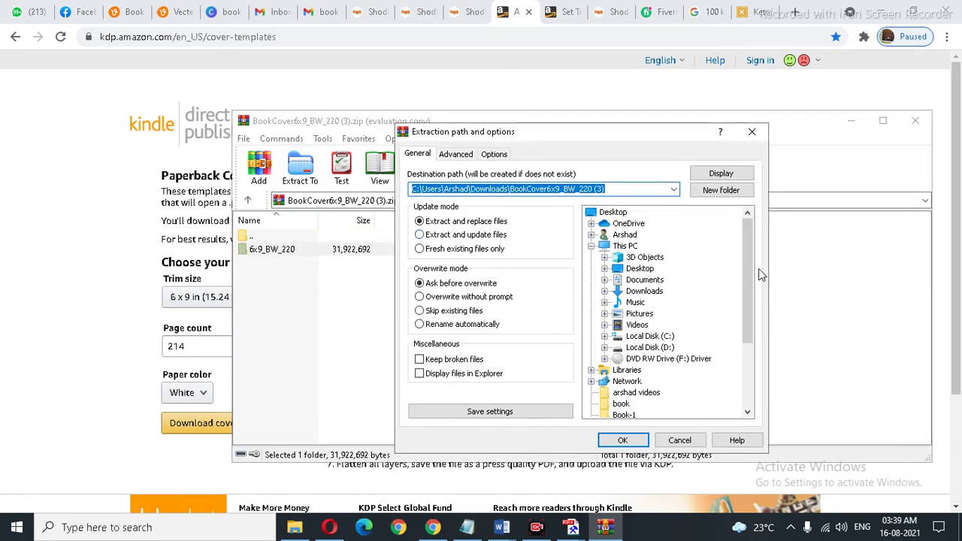
click(640, 268)
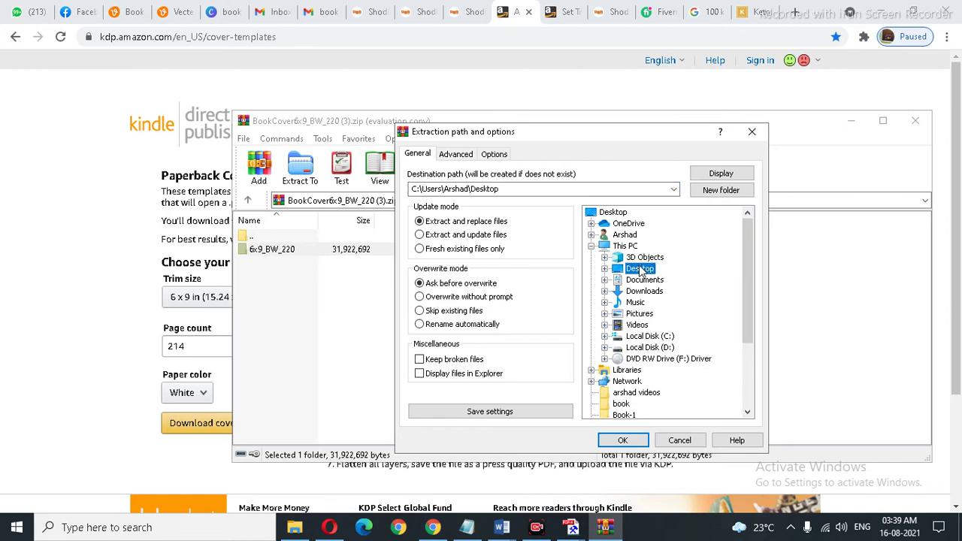
double_click(639, 269)
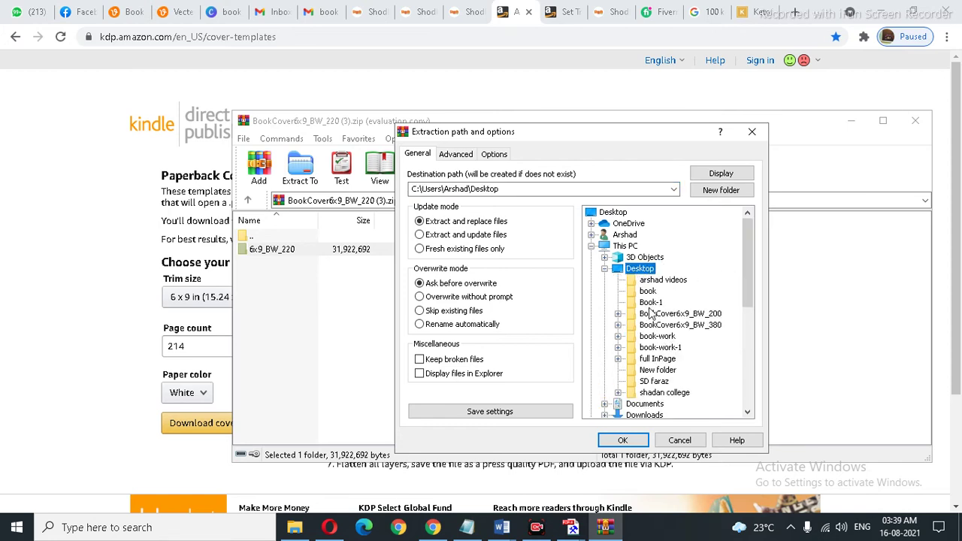
click(651, 303)
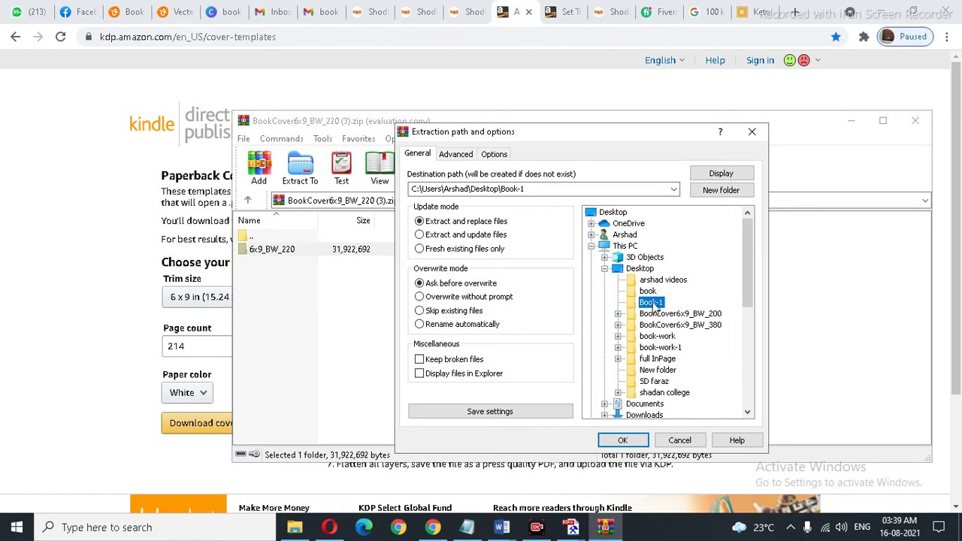
click(718, 191)
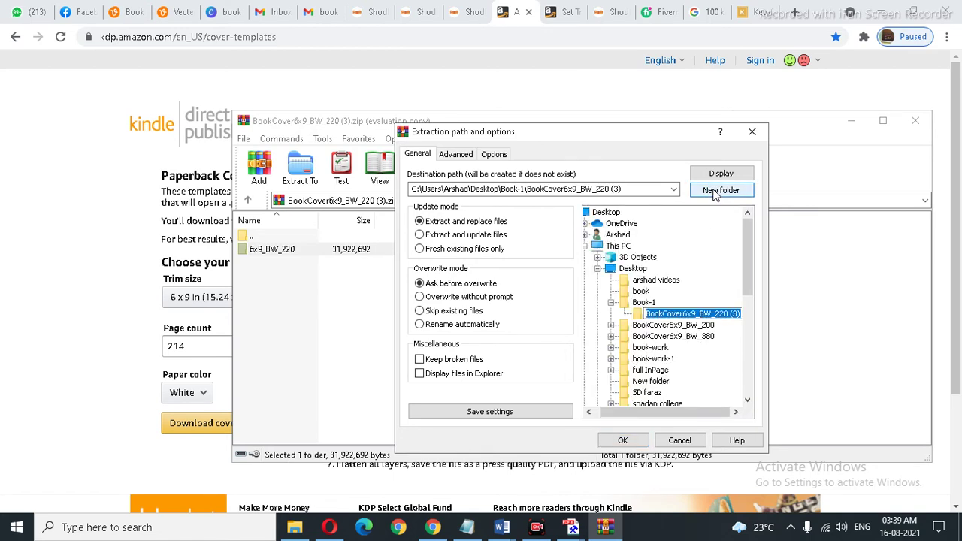
click(622, 440)
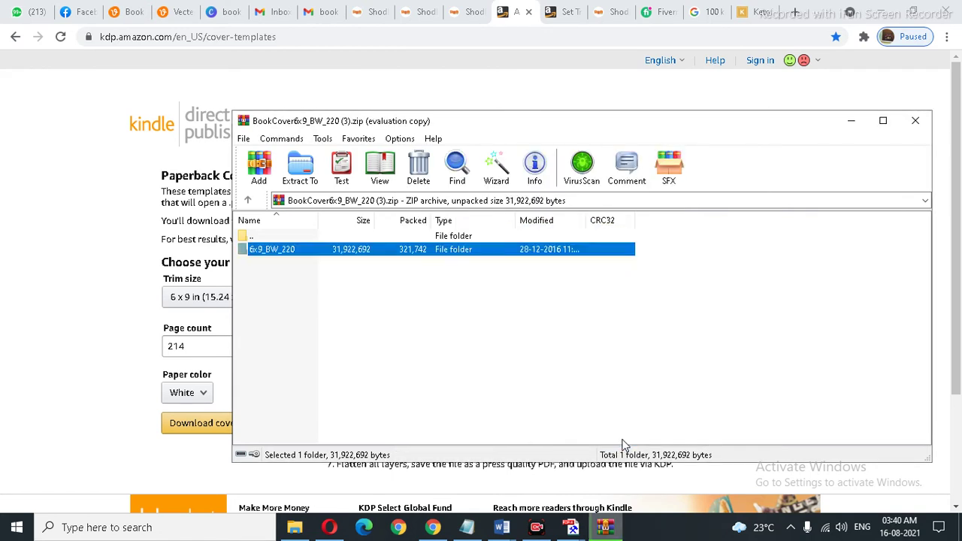
click(917, 120)
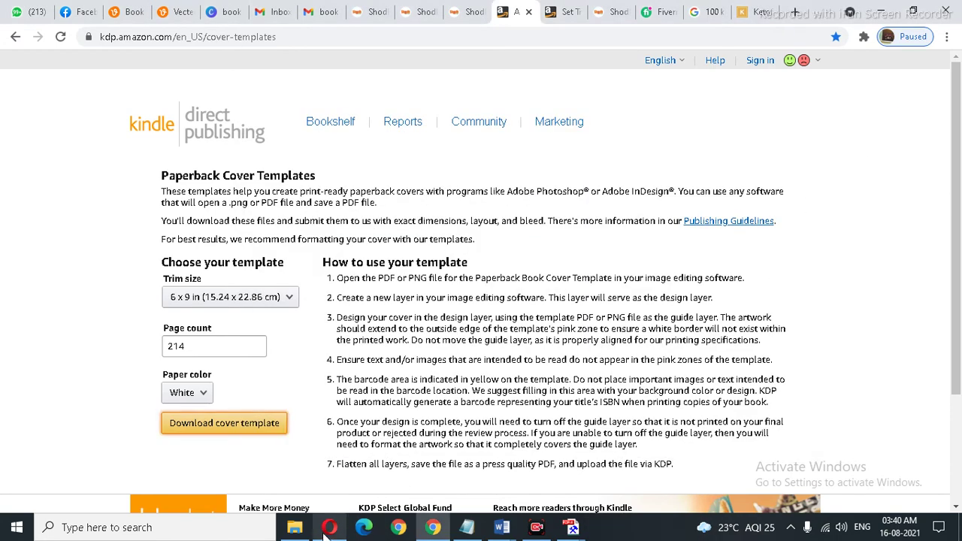
Step: Open BookCover6x9_BW_220 (3) and then the 6x9_BW_220 folder in File Explorer
click(295, 529)
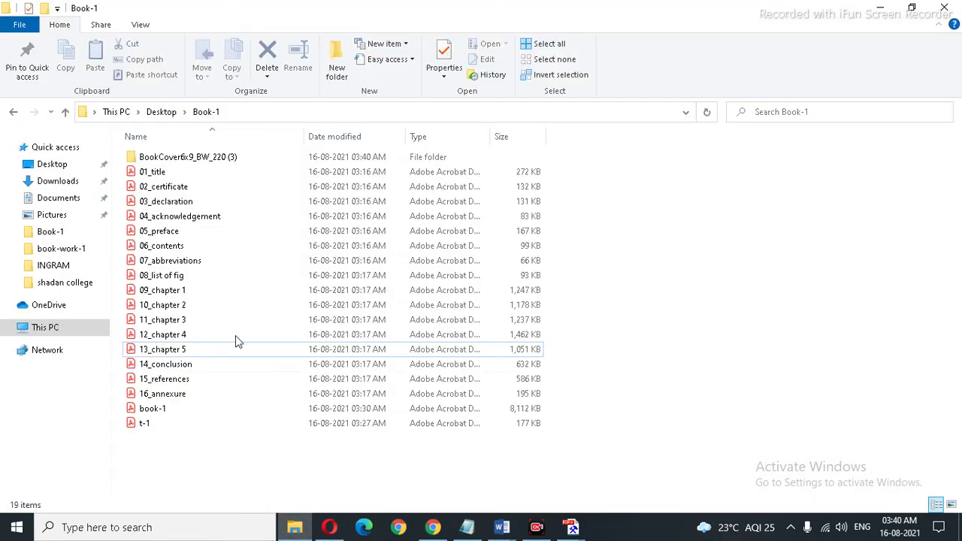
double_click(199, 157)
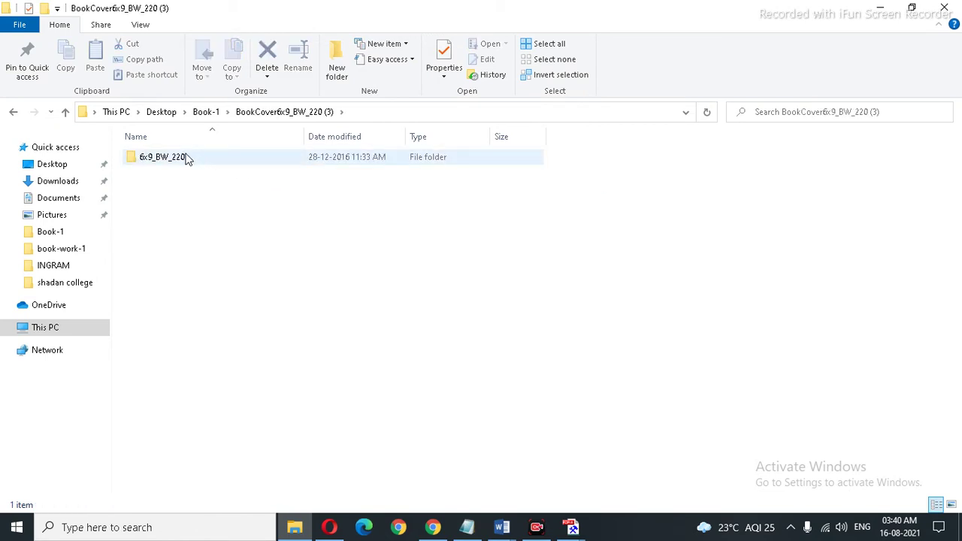
double_click(185, 157)
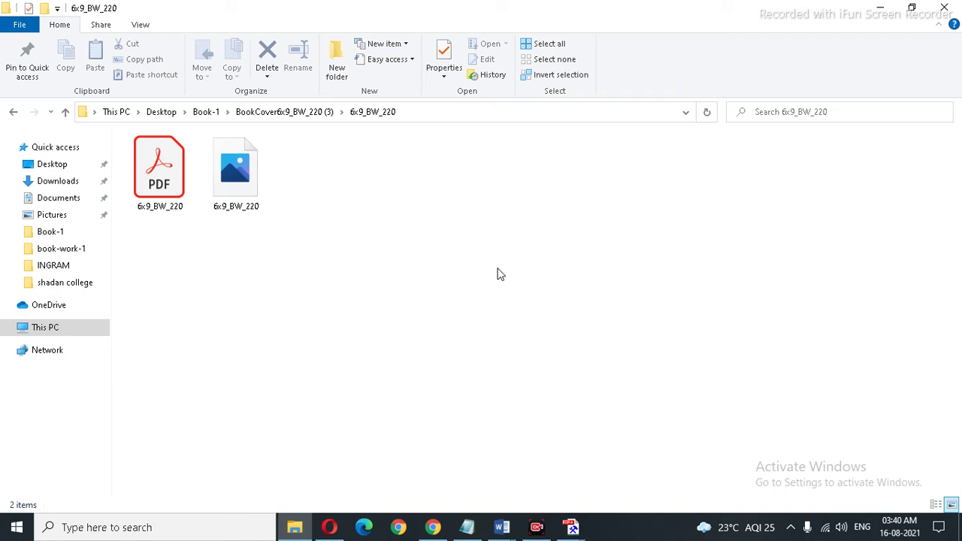
Step: Search Windows for 'p' to find the PDFill app
click(297, 532)
click(297, 532)
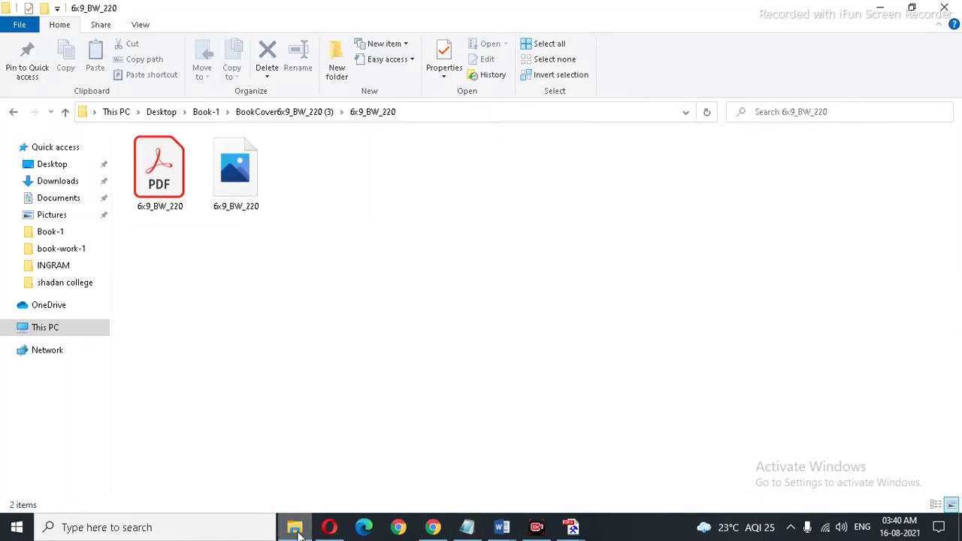
click(97, 527)
text(p)
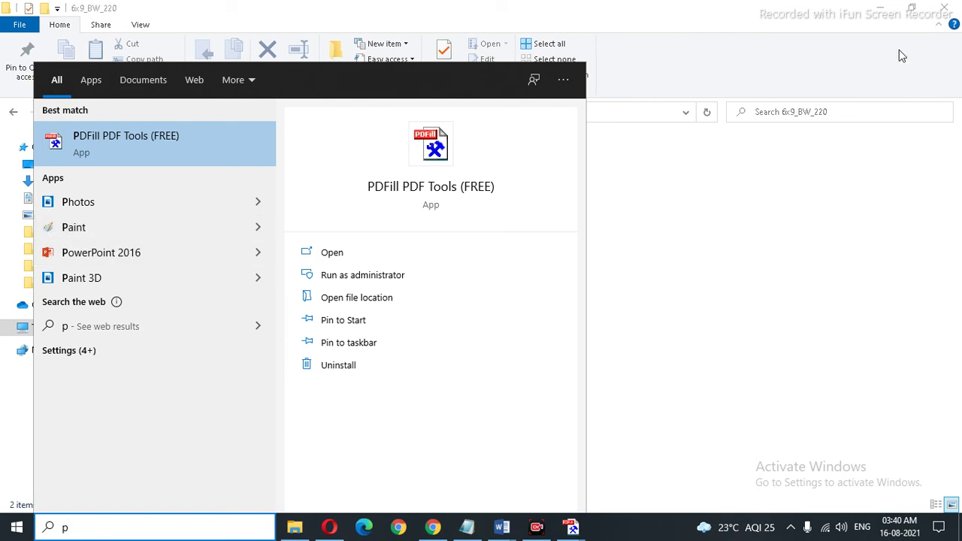
Step: Minimize Explorer, Chrome, Document2 and Notepad, then close Document1 without saving
click(880, 9)
click(884, 13)
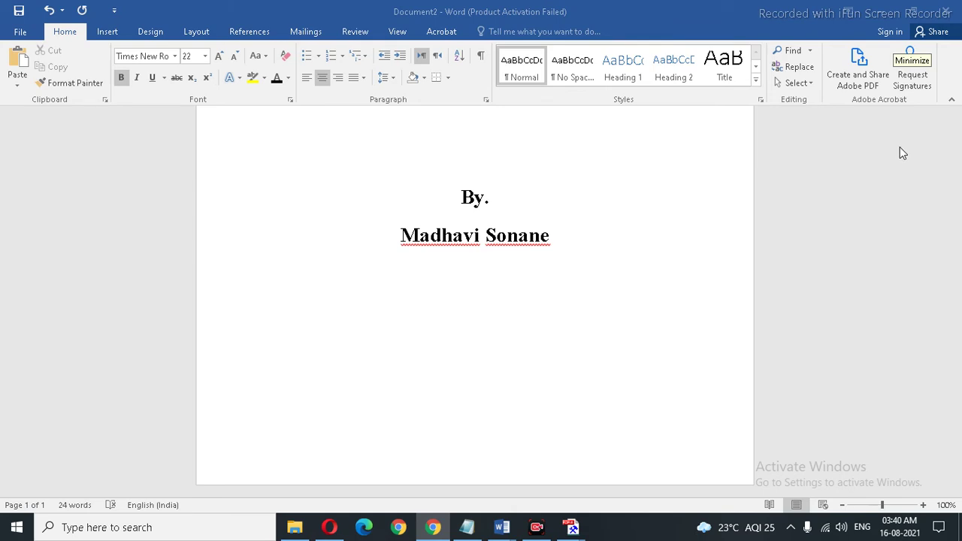
click(878, 11)
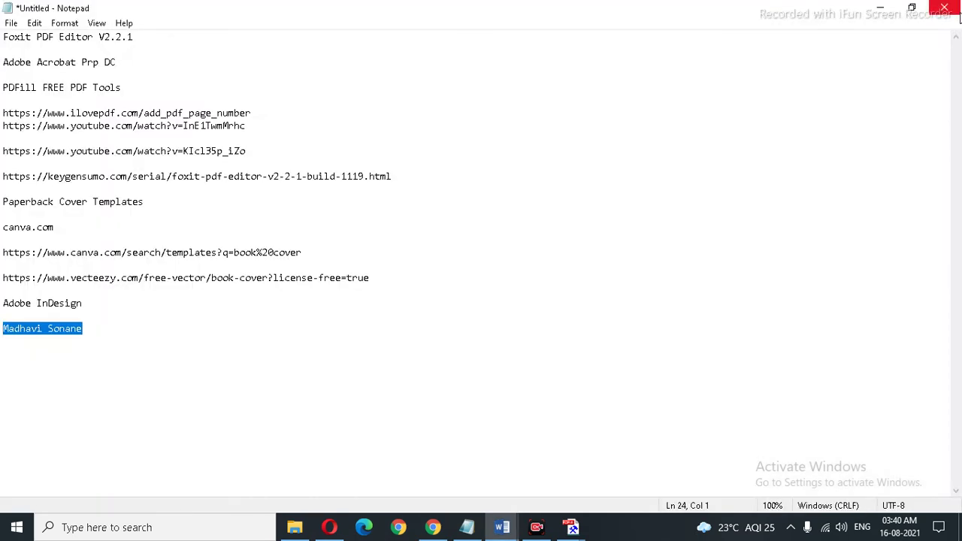
click(879, 11)
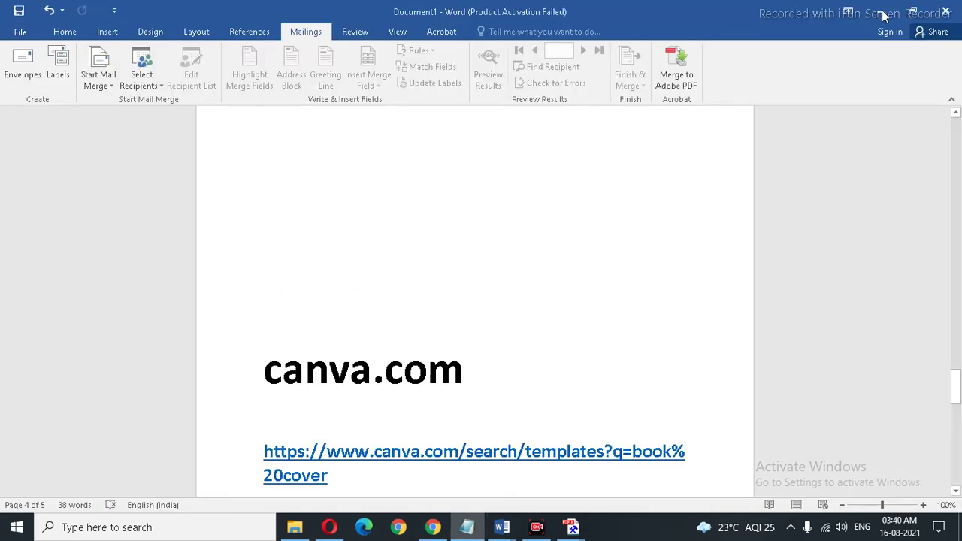
click(946, 15)
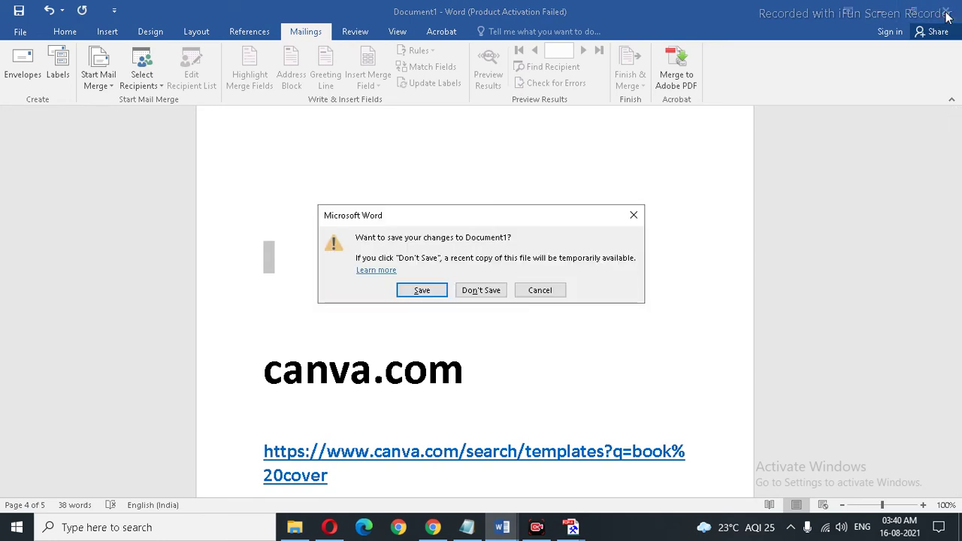
click(481, 292)
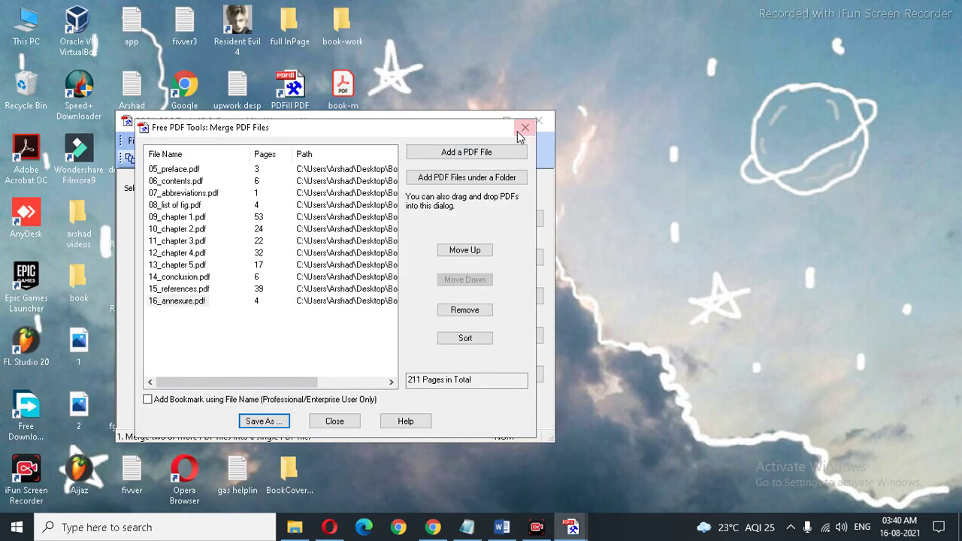
Step: Close the Merge PDF Files dialog, exit PDFill past its upgrade notice, and close the Opera page
click(524, 127)
click(535, 124)
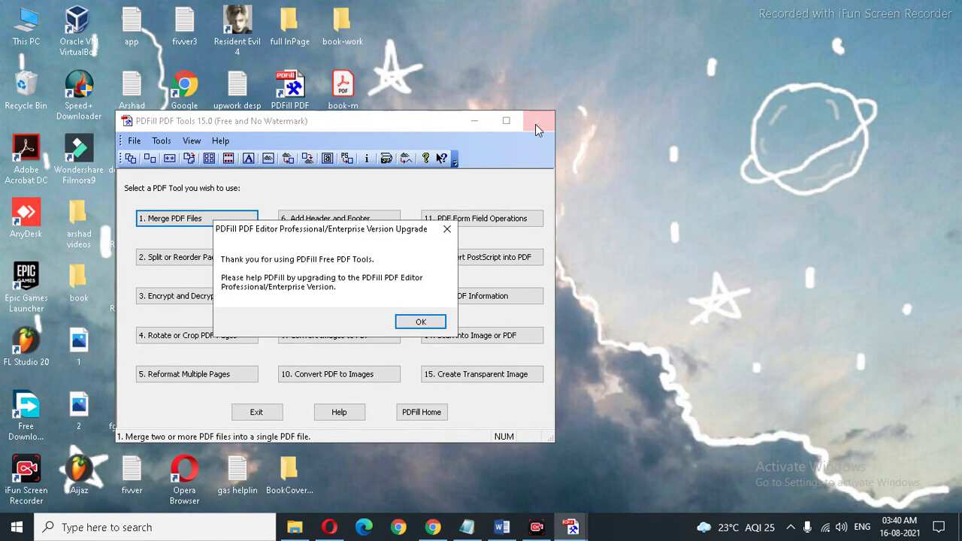
click(409, 322)
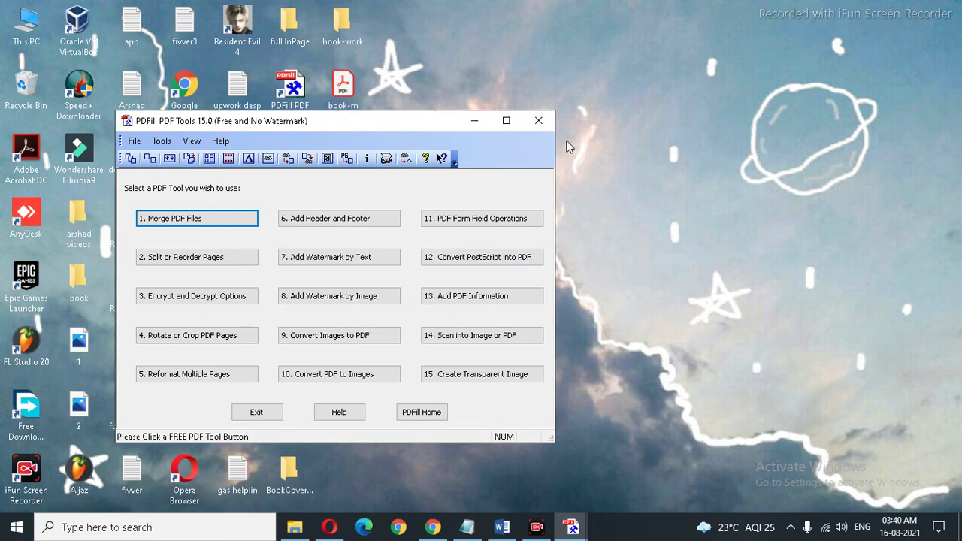
click(540, 125)
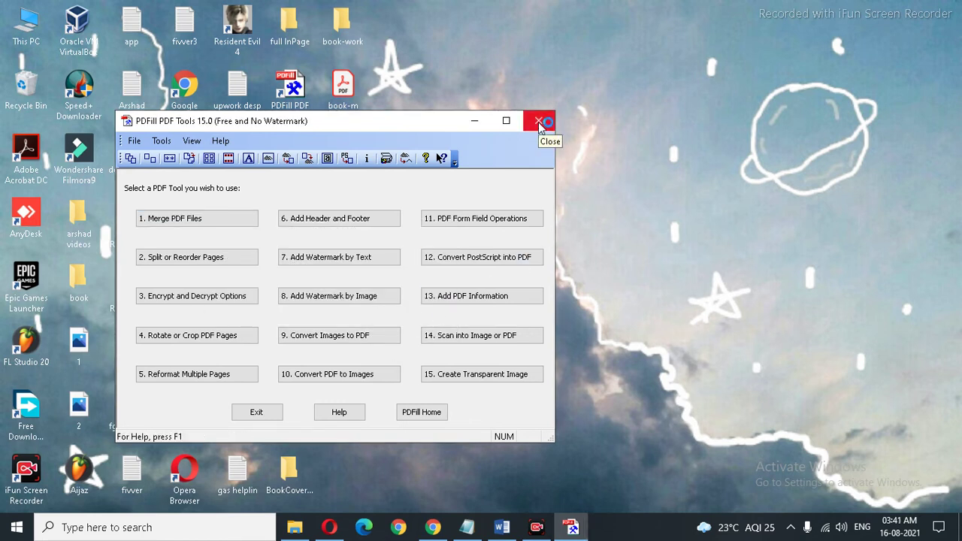
click(263, 413)
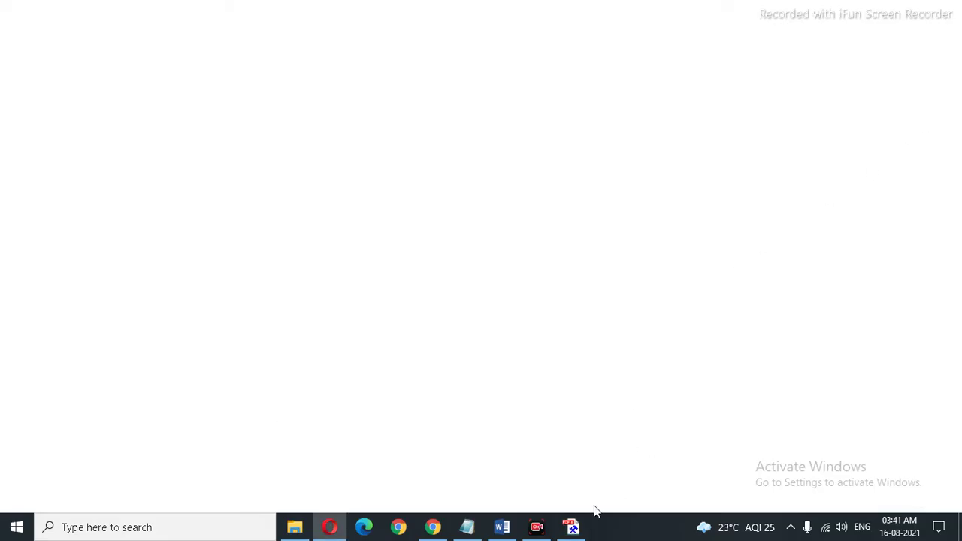
click(572, 527)
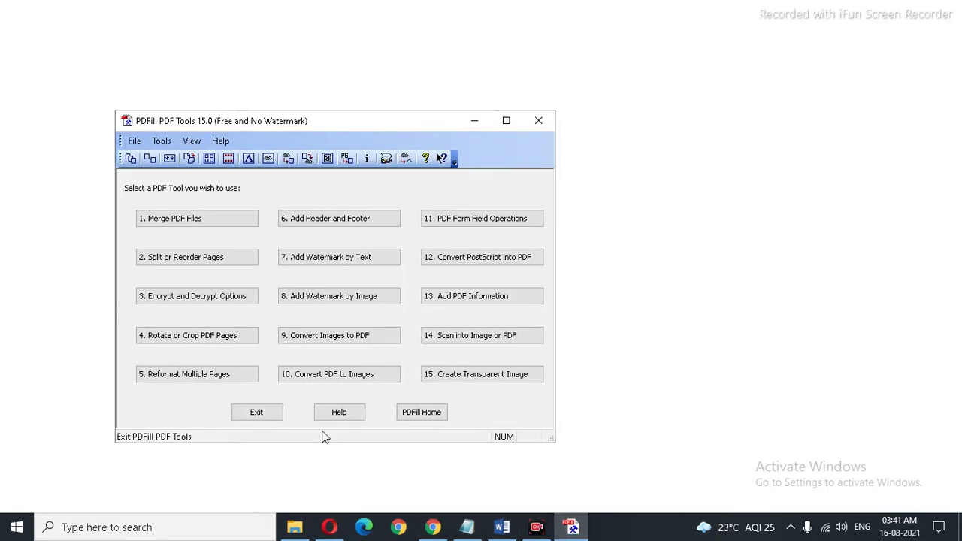
click(269, 413)
click(420, 323)
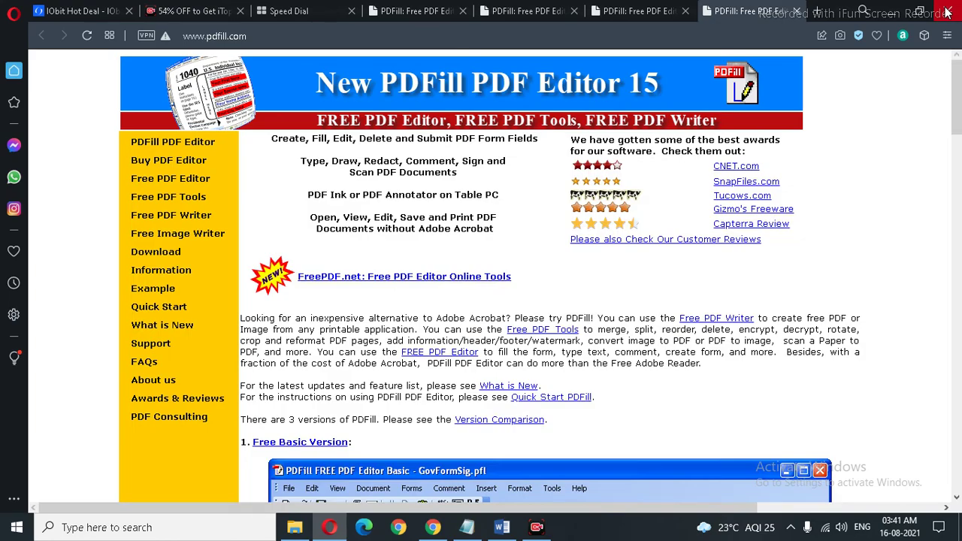
click(947, 13)
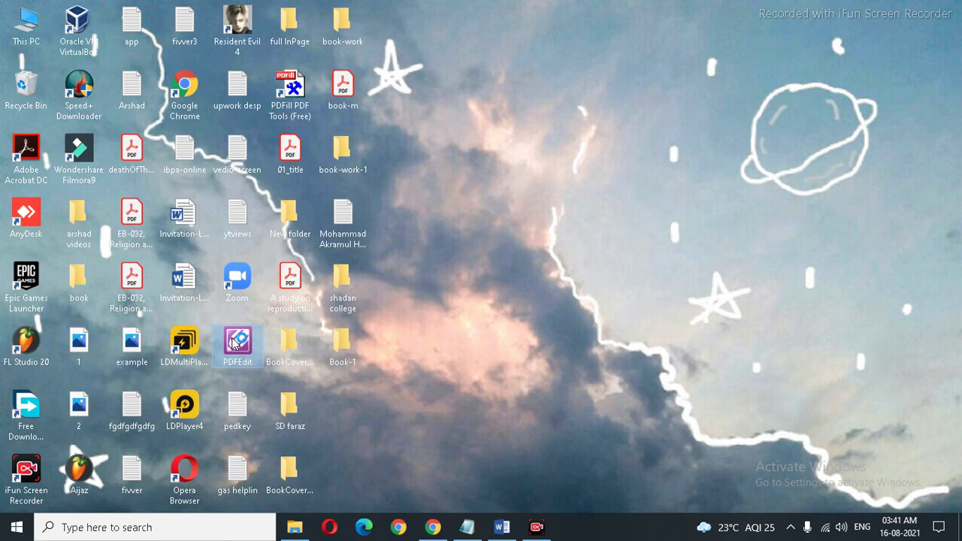
Step: Launch Foxit PDF Editor and open the 6x9_BW_220 PDF from the BookCover6x9_BW_220 (3) folder
double_click(233, 342)
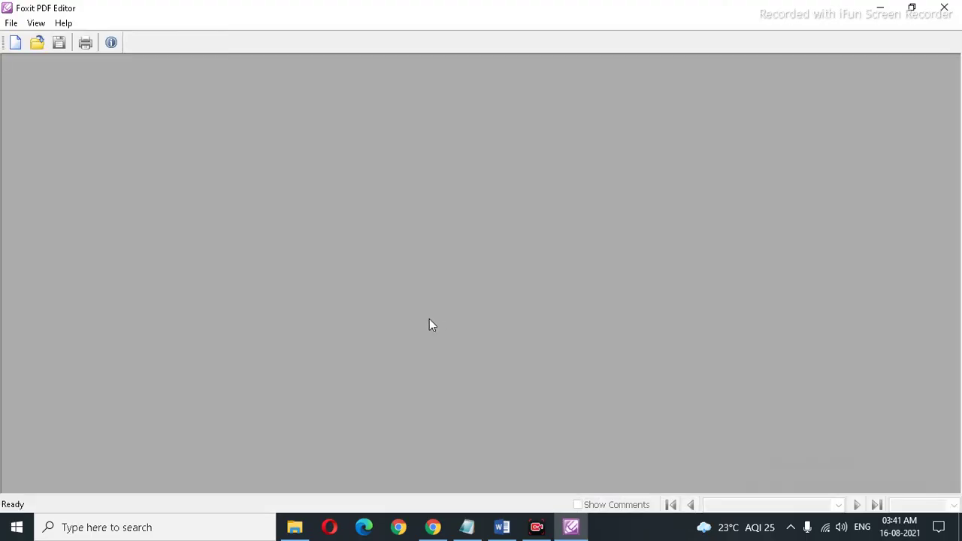
click(38, 43)
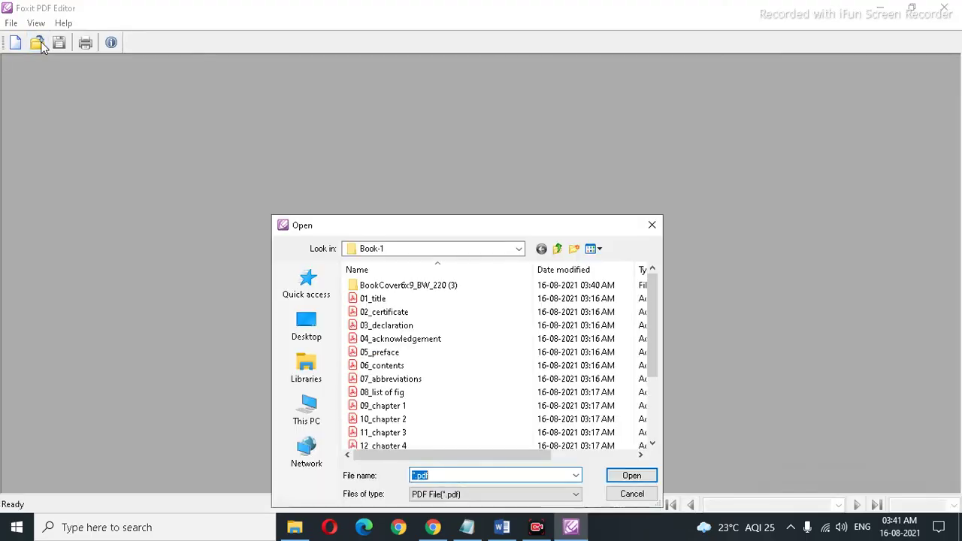
double_click(434, 287)
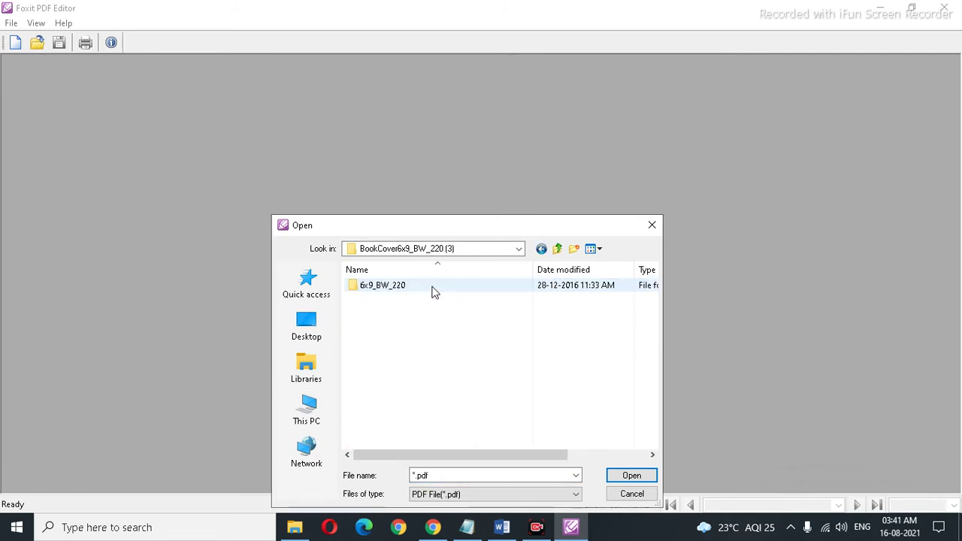
double_click(400, 292)
double_click(400, 292)
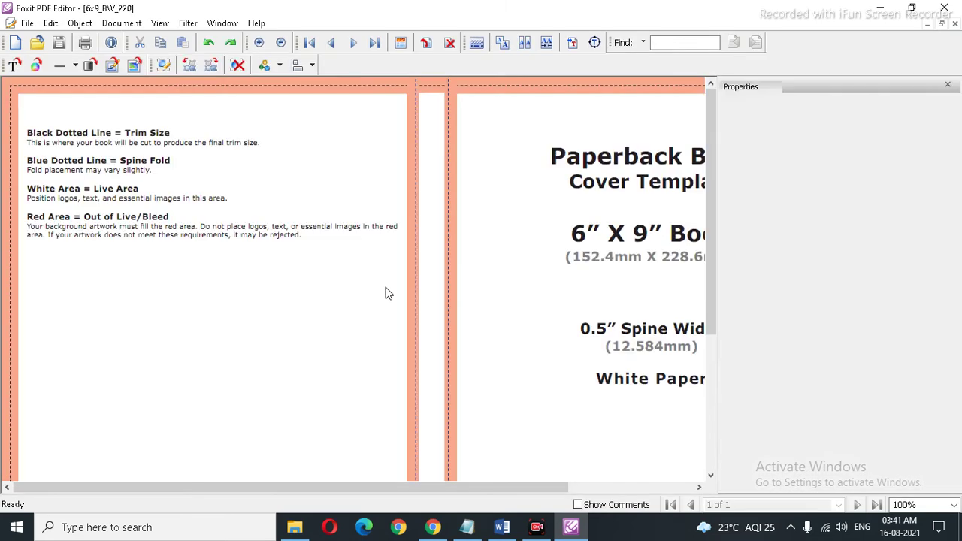
Step: Hide the Properties panel and zoom to 50% to fit the whole cover
click(947, 85)
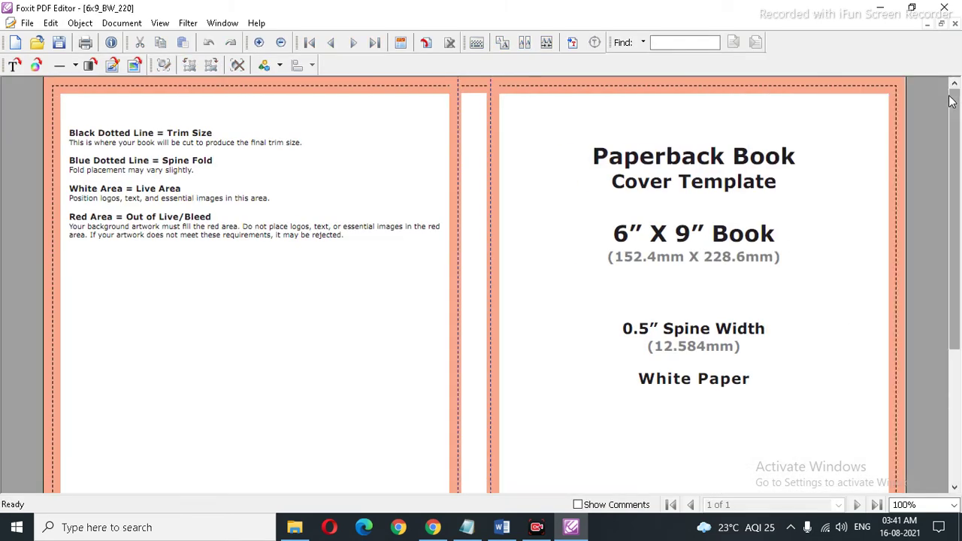
click(953, 505)
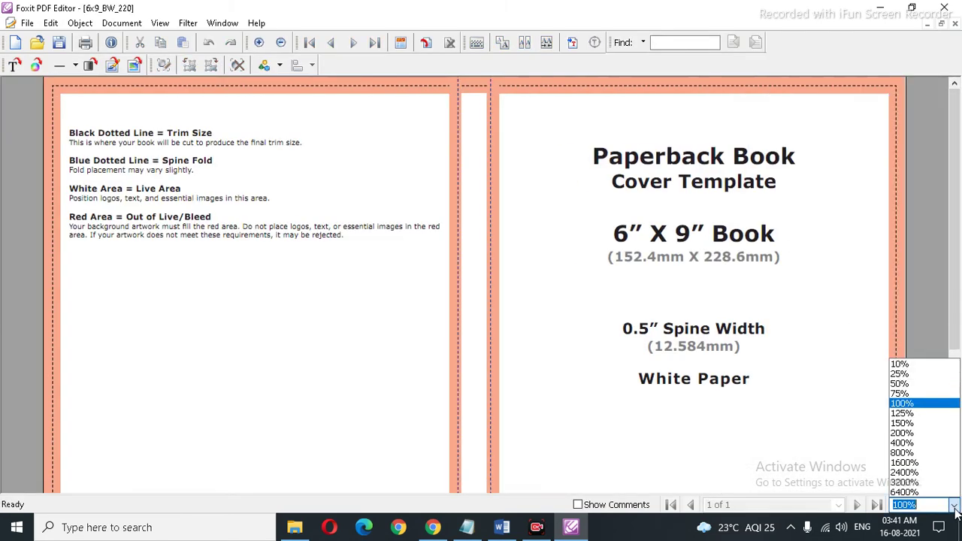
click(909, 384)
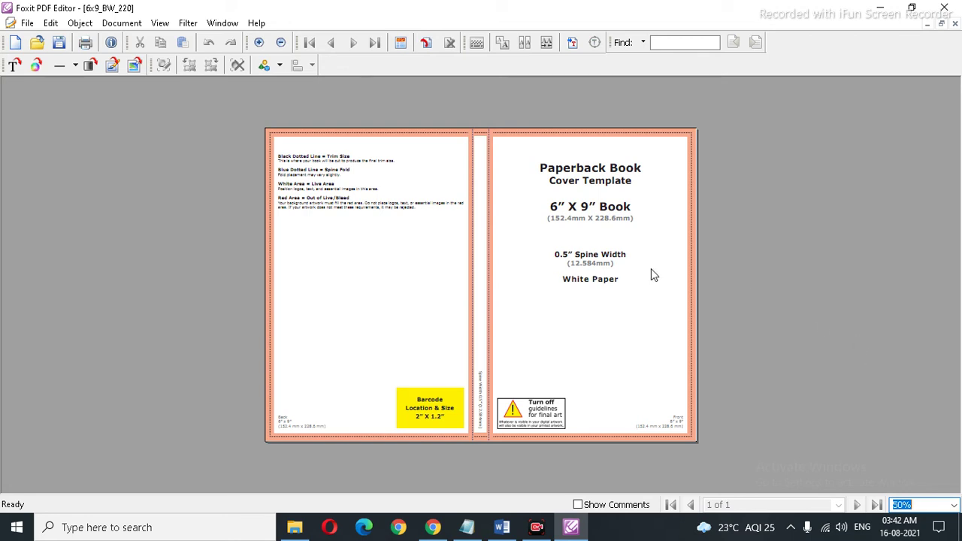
Step: Zoom the template to 75% and marquee-select the 'Turn off guidelines' warning box on the front cover
click(953, 506)
click(905, 400)
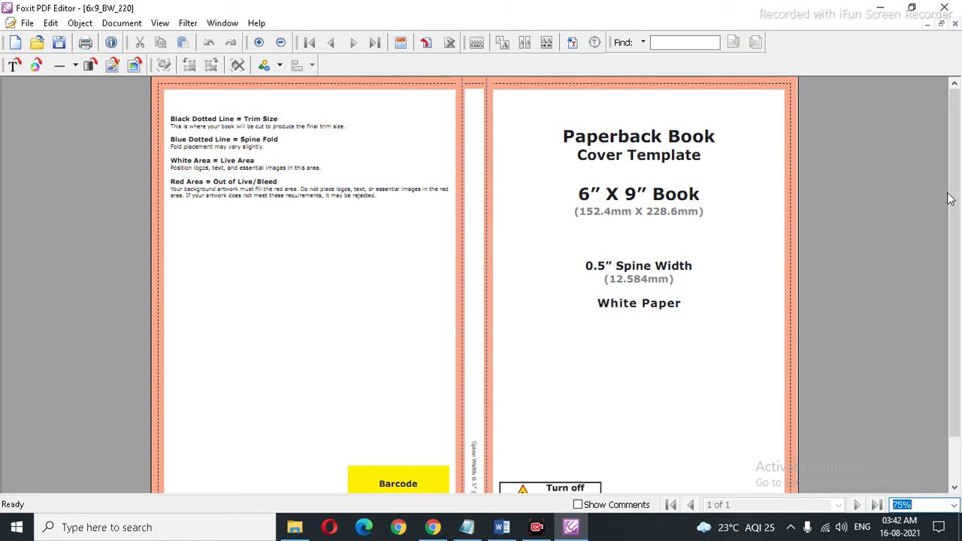
scroll(950, 197, down, 2)
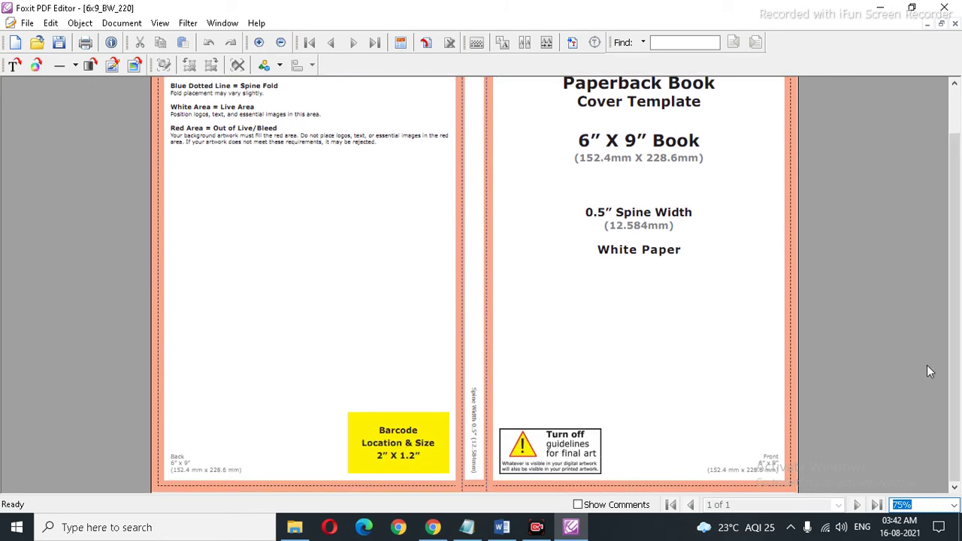
drag(496, 414, 611, 479)
Step: Delete the warning box, the front cover title text blocks and the back cover instruction text
key(Delete)
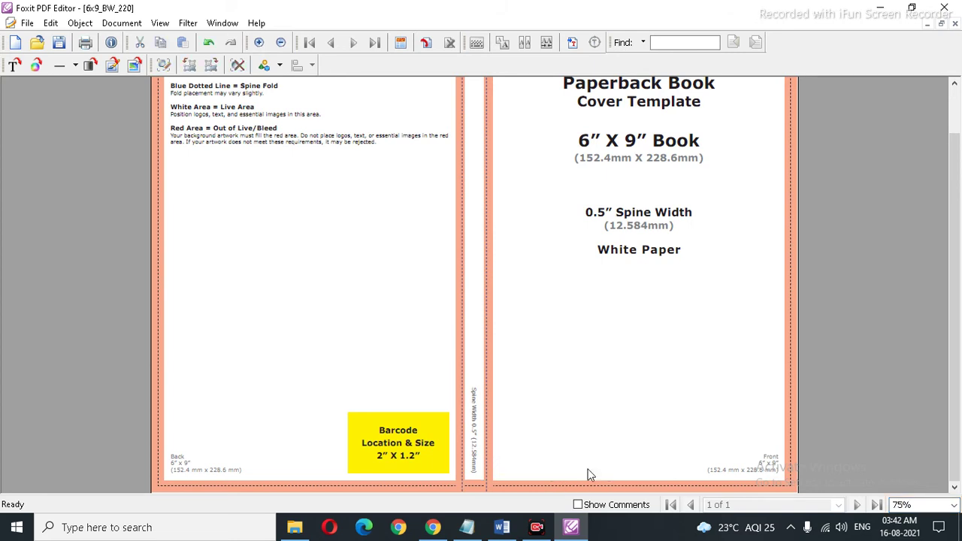
scroll(601, 391, up, 2)
drag(544, 115, 709, 395)
key(Delete)
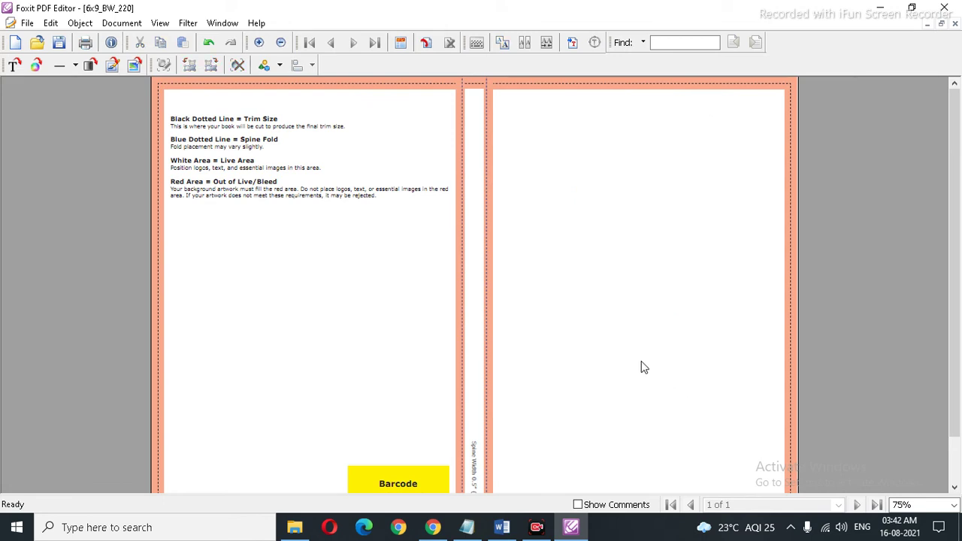
drag(169, 108, 452, 211)
key(Delete)
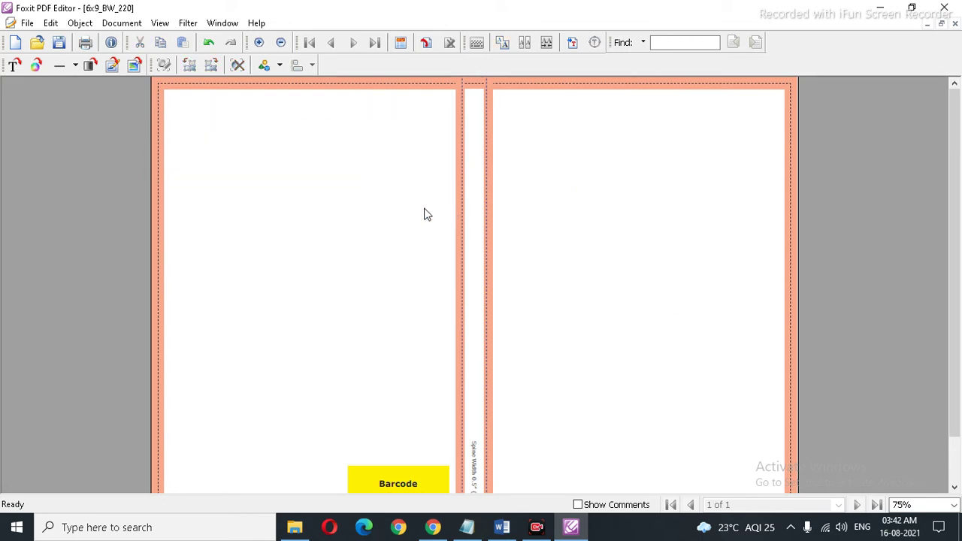
Step: Delete the Back size labels, the spine width text and the Front size labels
scroll(417, 214, down, 1)
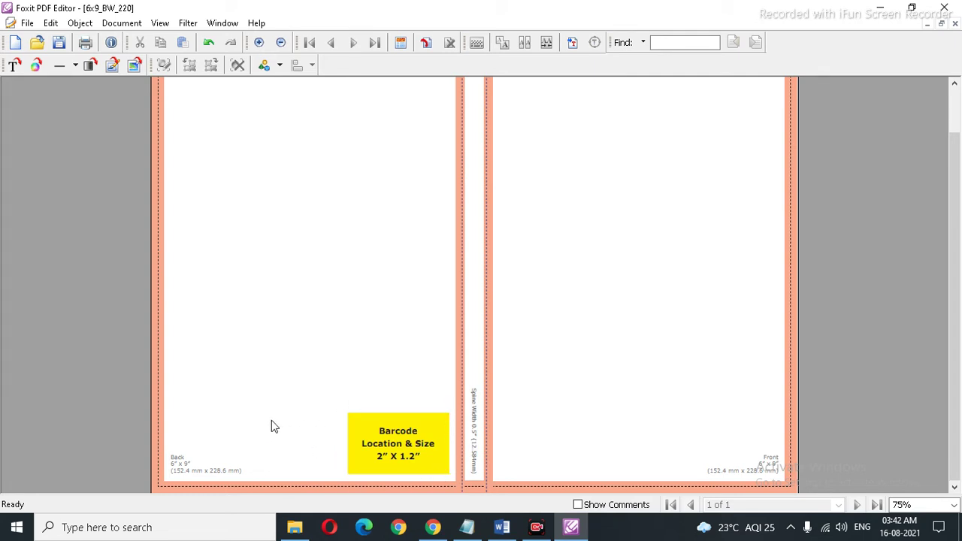
drag(169, 434, 263, 487)
key(Delete)
drag(464, 374, 483, 478)
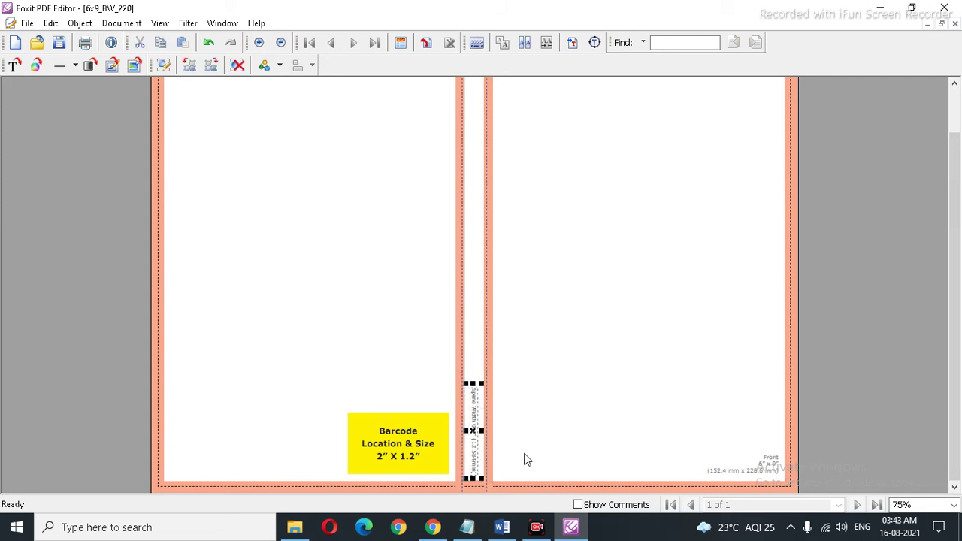
key(Delete)
scroll(687, 365, up, 1)
scroll(687, 365, down, 1)
drag(634, 412, 786, 487)
key(Delete)
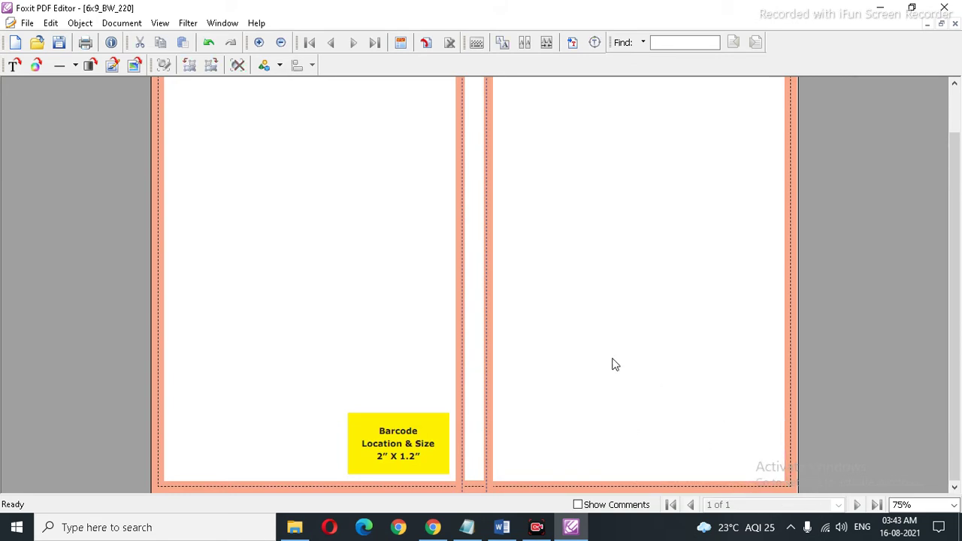
Step: Save the template, delete the yellow barcode box, and save again
scroll(589, 360, up, 1)
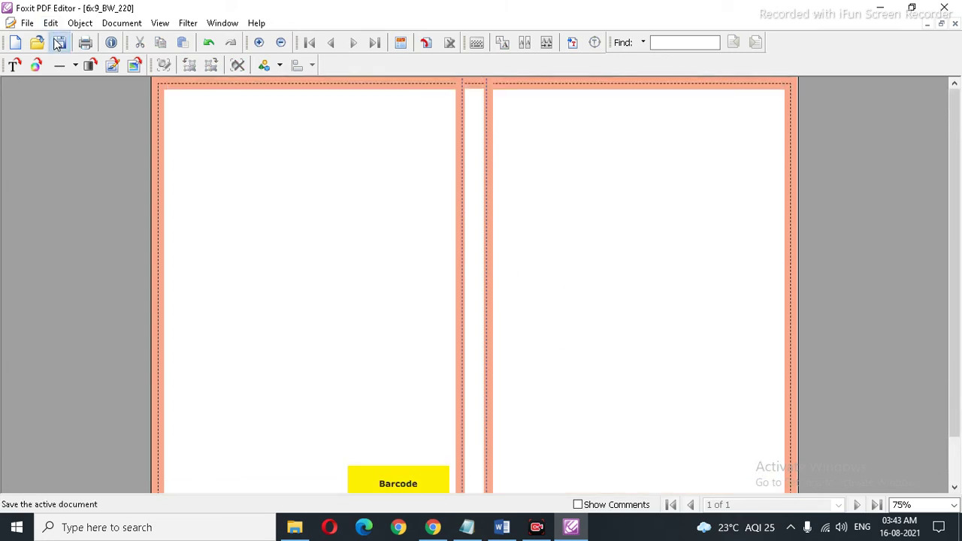
click(58, 43)
scroll(361, 253, down, 1)
drag(308, 404, 454, 475)
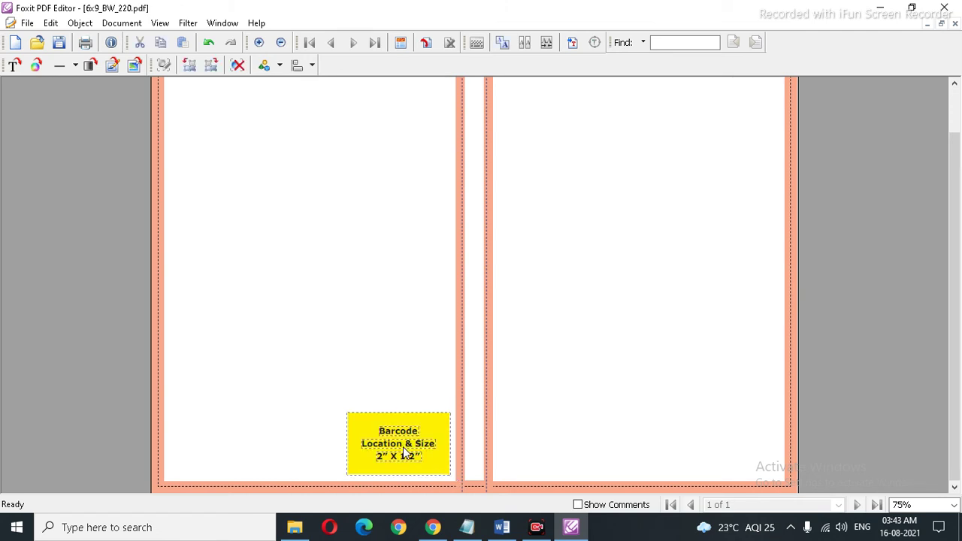
key(Delete)
scroll(404, 449, up, 1)
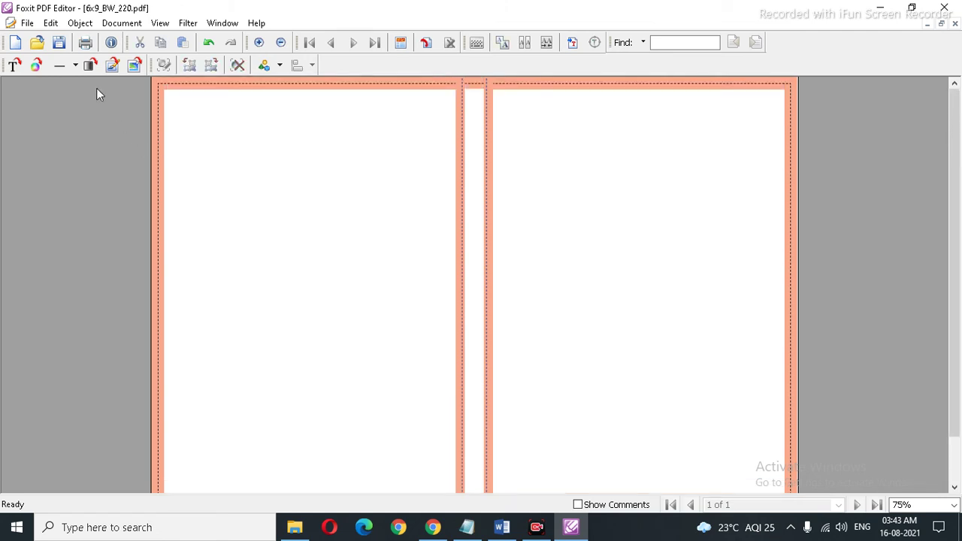
click(59, 43)
Step: Switch to the browser showing KDP's Paperback Cover Templates page
scroll(258, 147, down, 1)
scroll(259, 146, up, 1)
scroll(261, 151, down, 1)
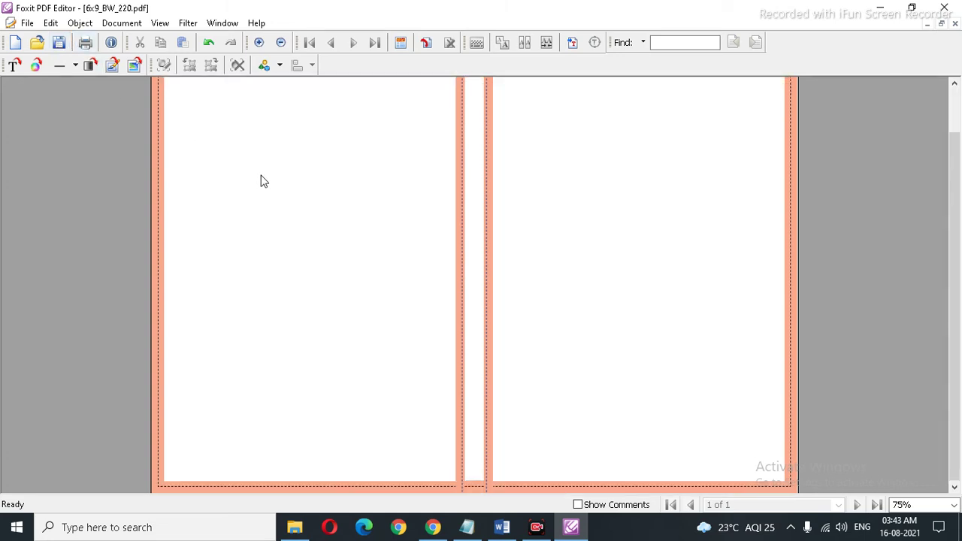
click(432, 529)
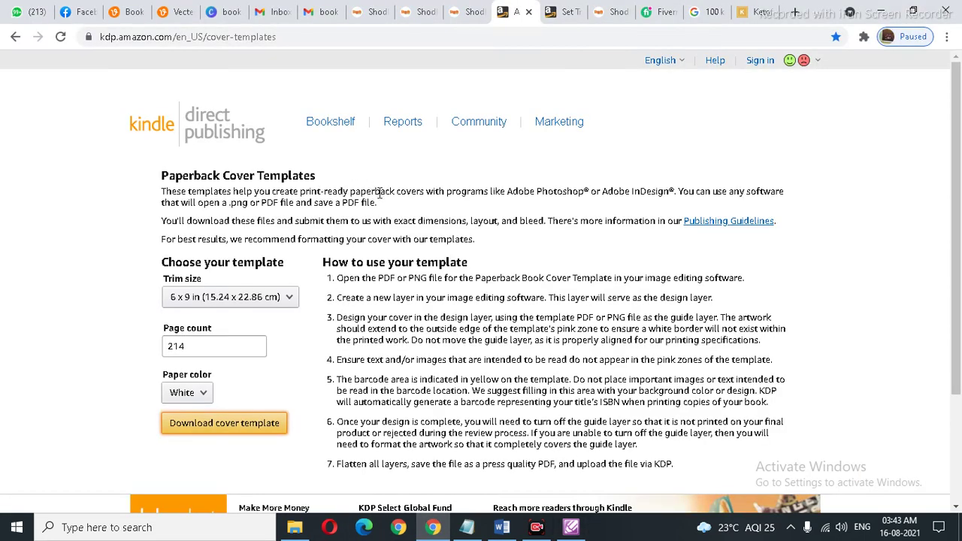
Step: On the Canva tab, search templates for 'book cover', showing 728 results
click(229, 12)
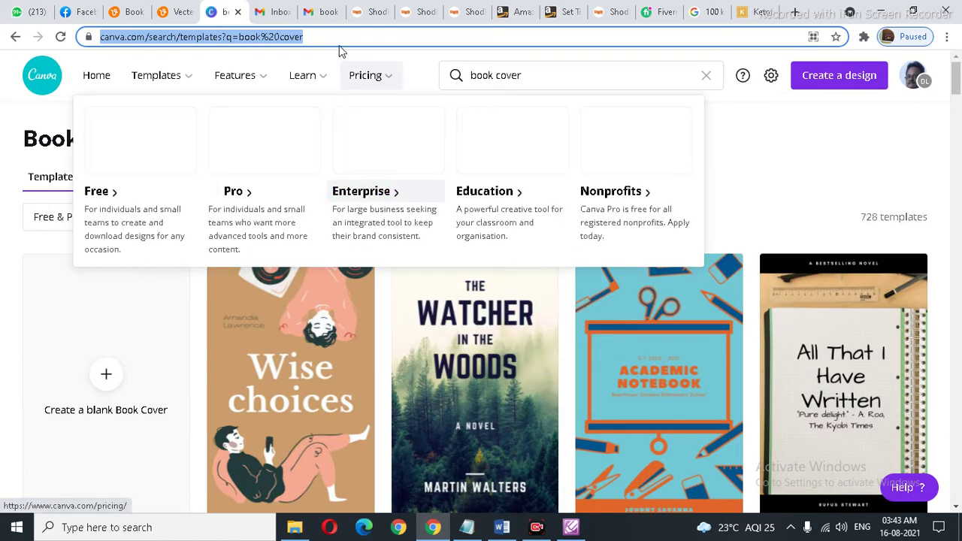
click(544, 78)
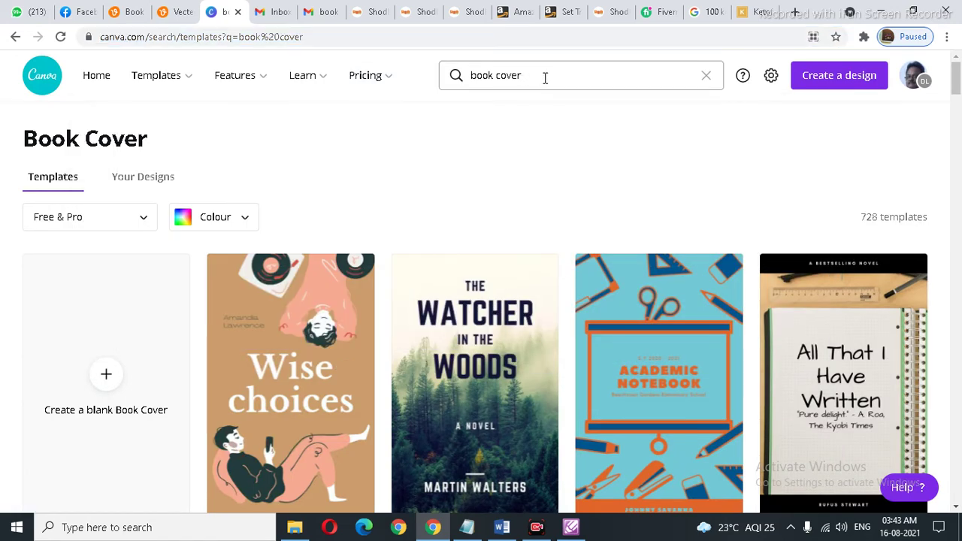
click(575, 76)
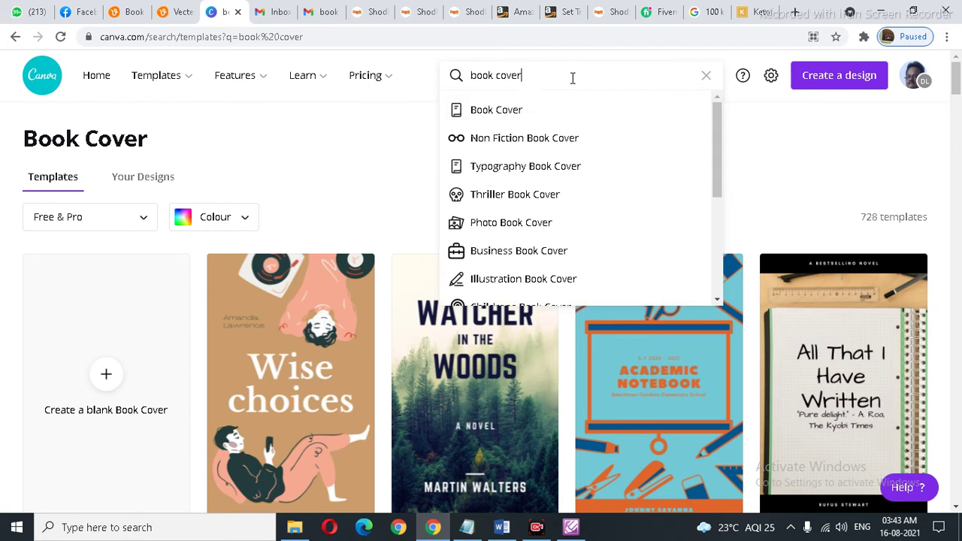
key(Return)
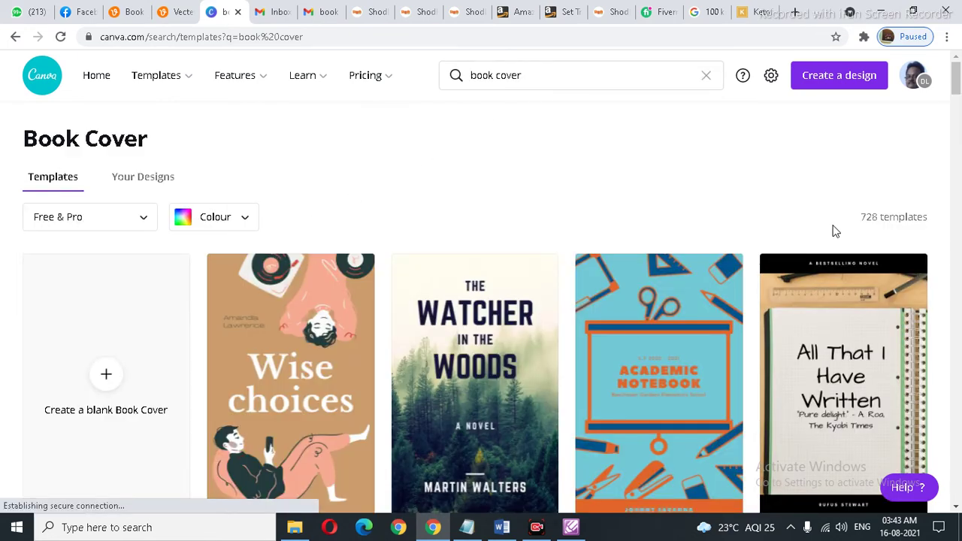
double_click(869, 216)
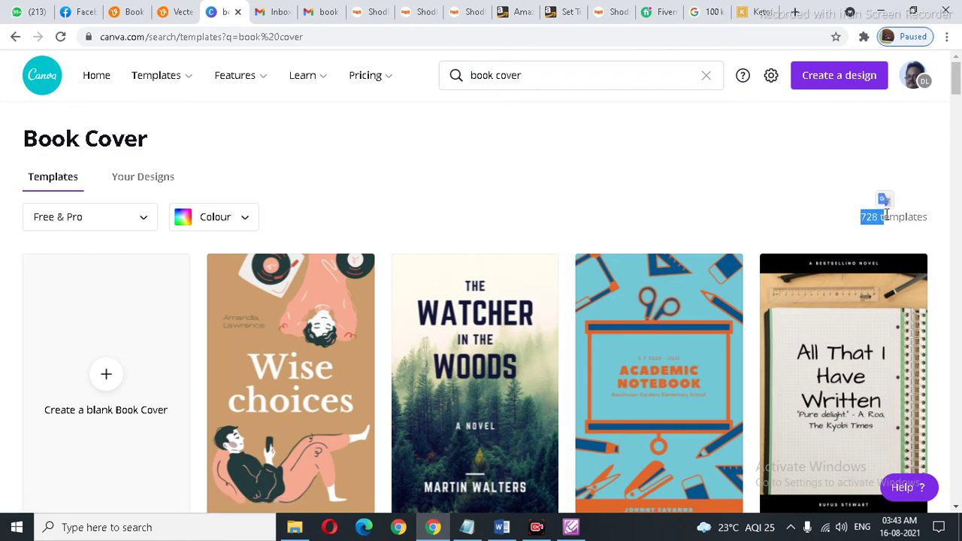
Step: Scroll through the book cover results such as Futurama, Sunset Dreaming and The Circus Jelly
scroll(887, 215, down, 5)
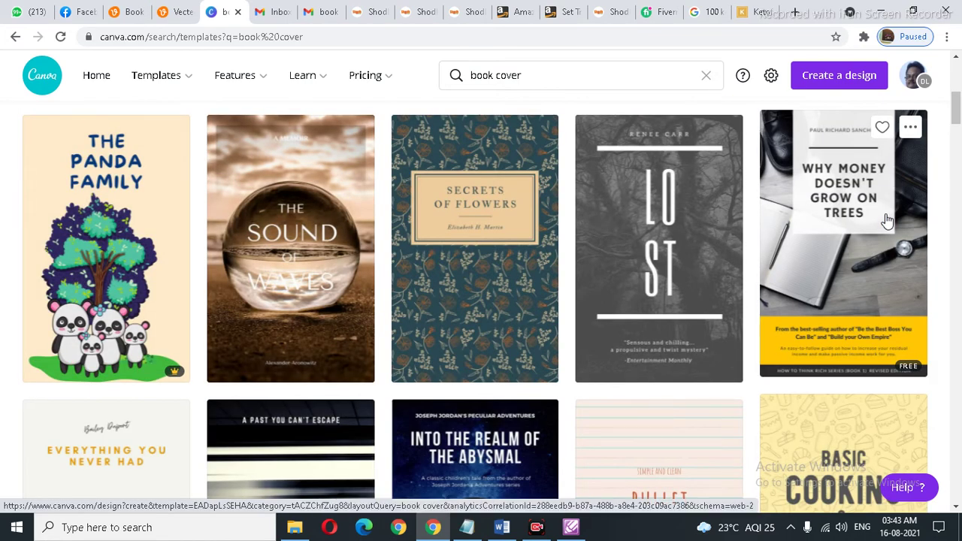
scroll(887, 219, down, 3)
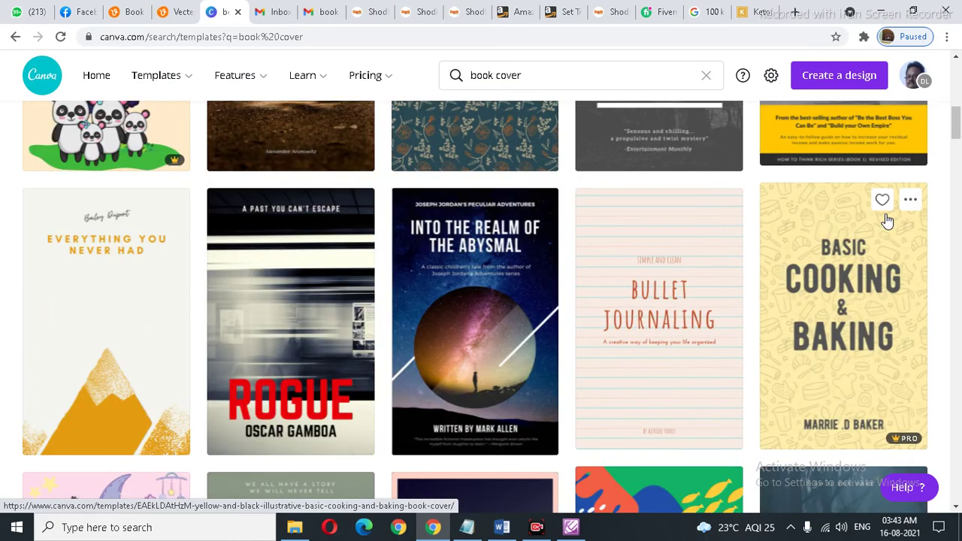
scroll(887, 220, down, 4)
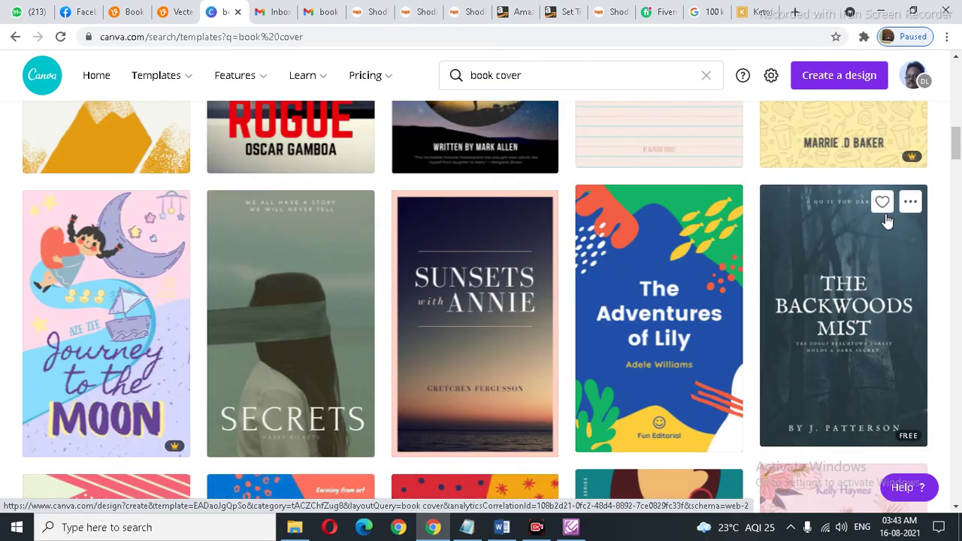
scroll(887, 220, up, 3)
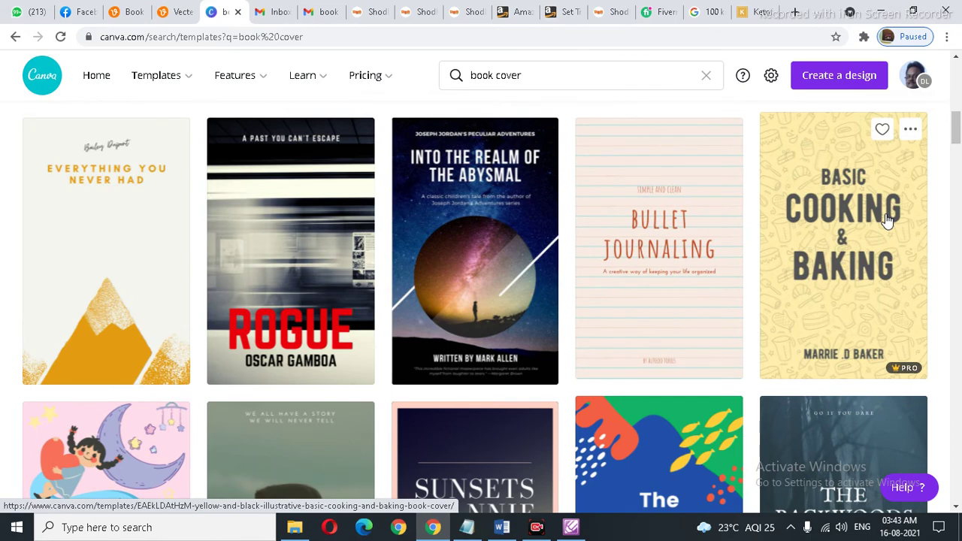
scroll(791, 190, down, 4)
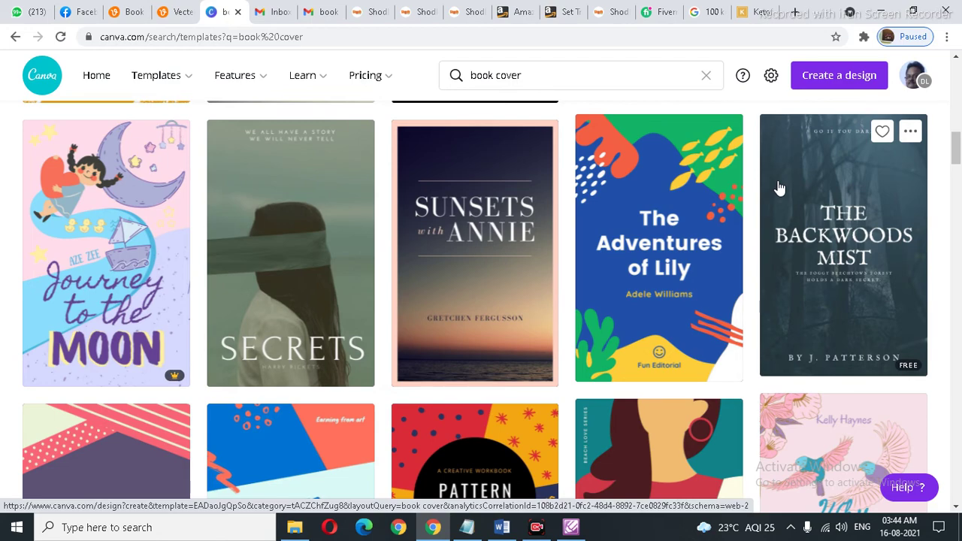
scroll(780, 188, down, 10)
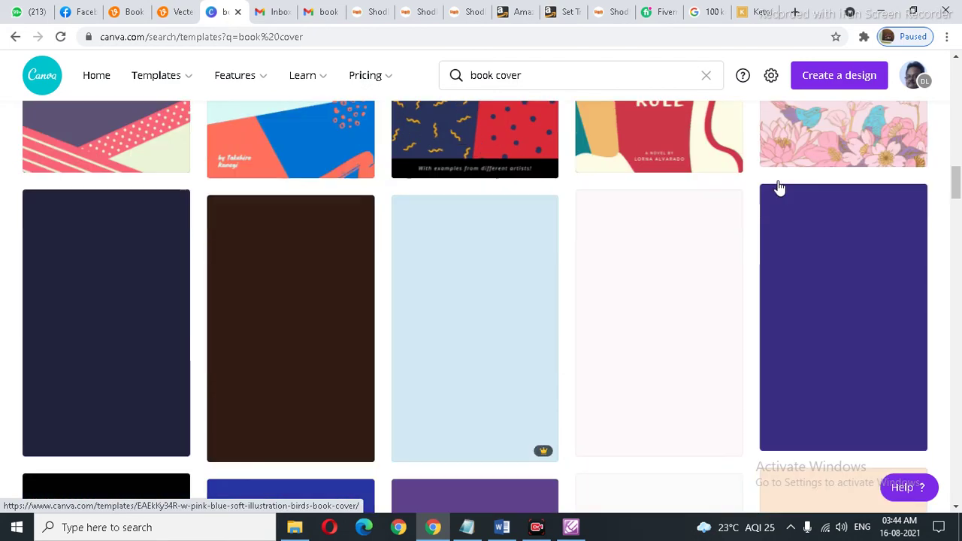
scroll(779, 188, down, 5)
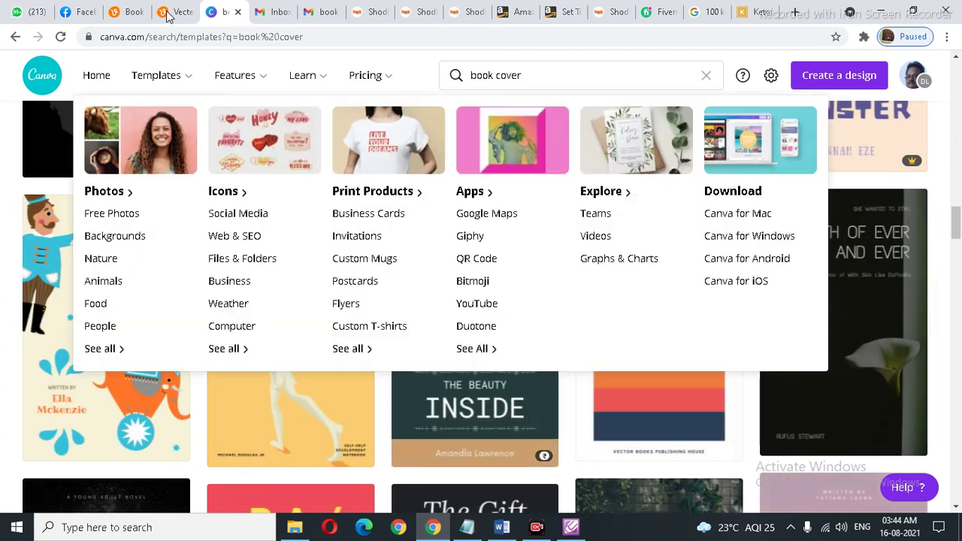
click(167, 12)
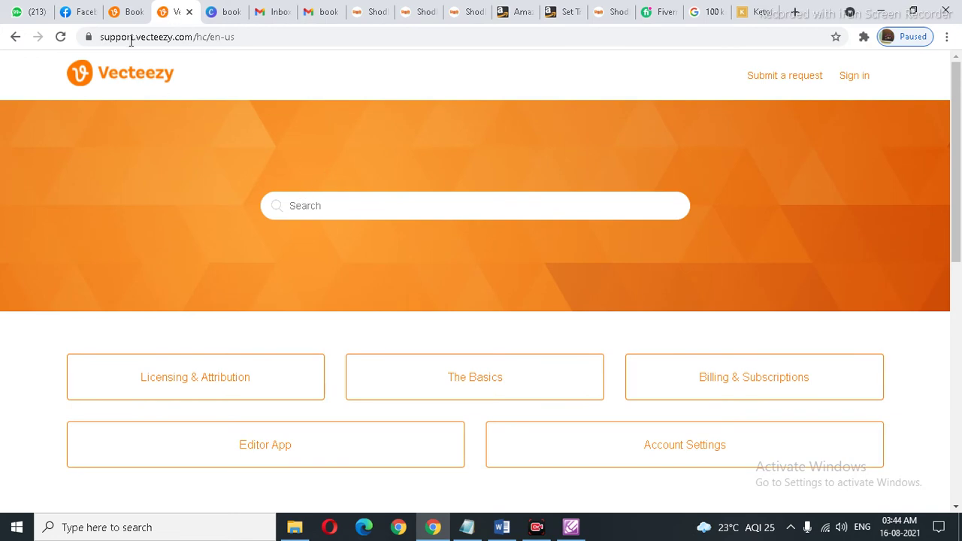
click(124, 15)
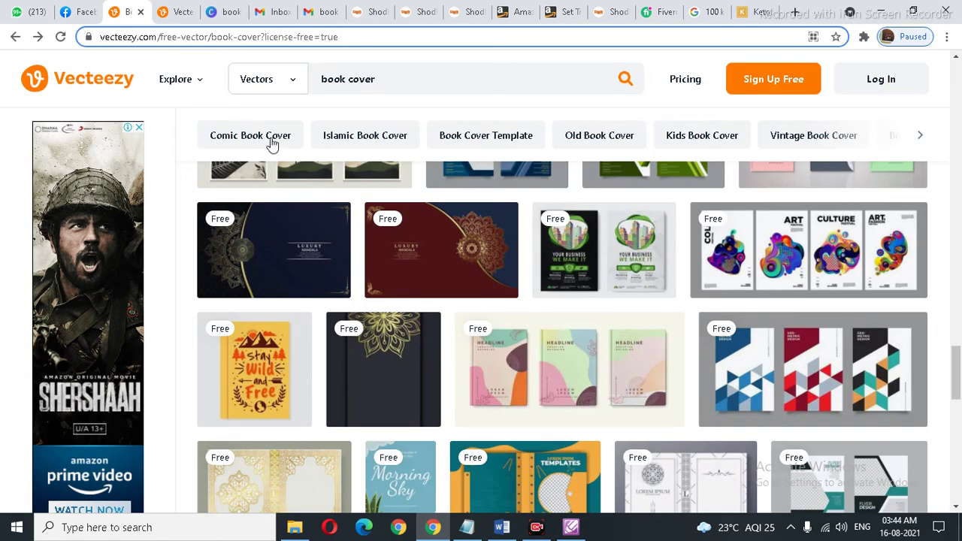
scroll(457, 223, up, 2)
scroll(459, 218, down, 6)
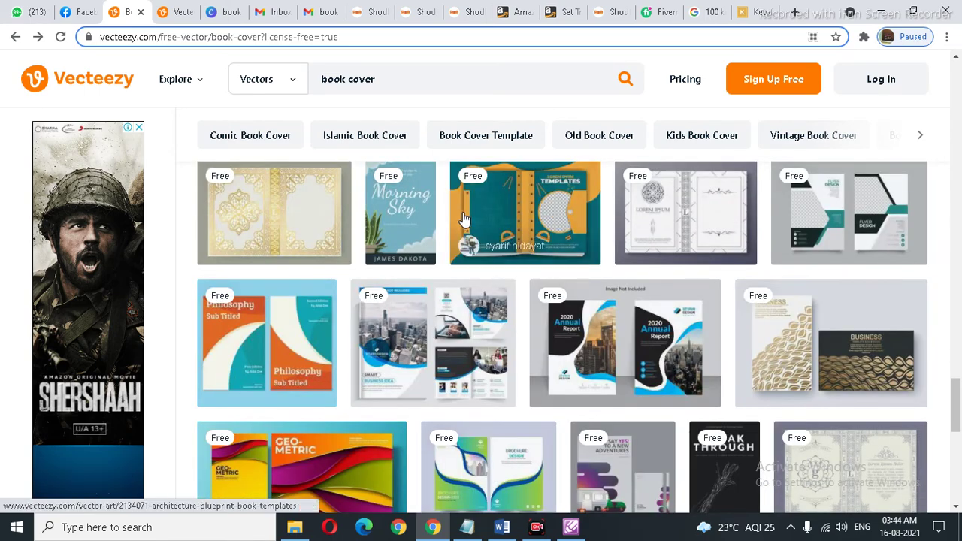
scroll(464, 218, up, 3)
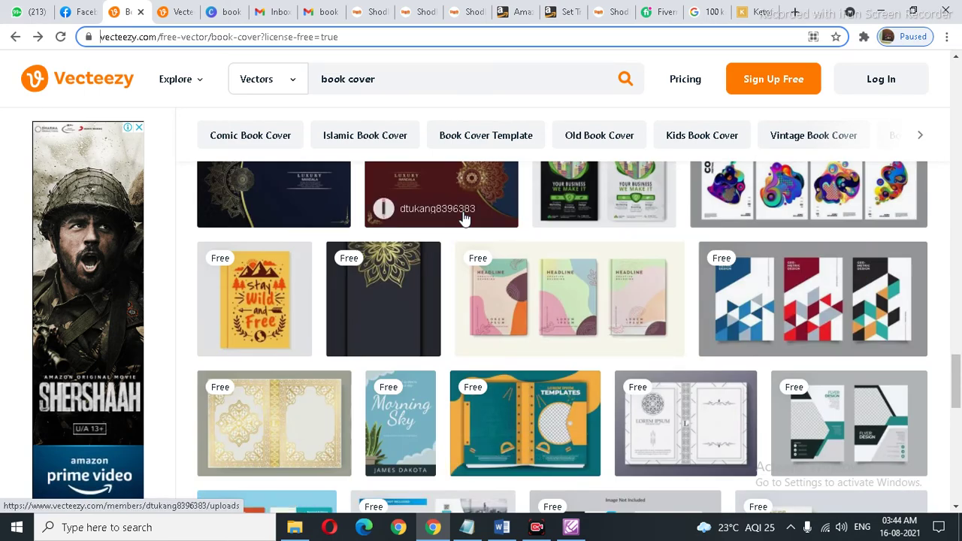
scroll(697, 265, up, 3)
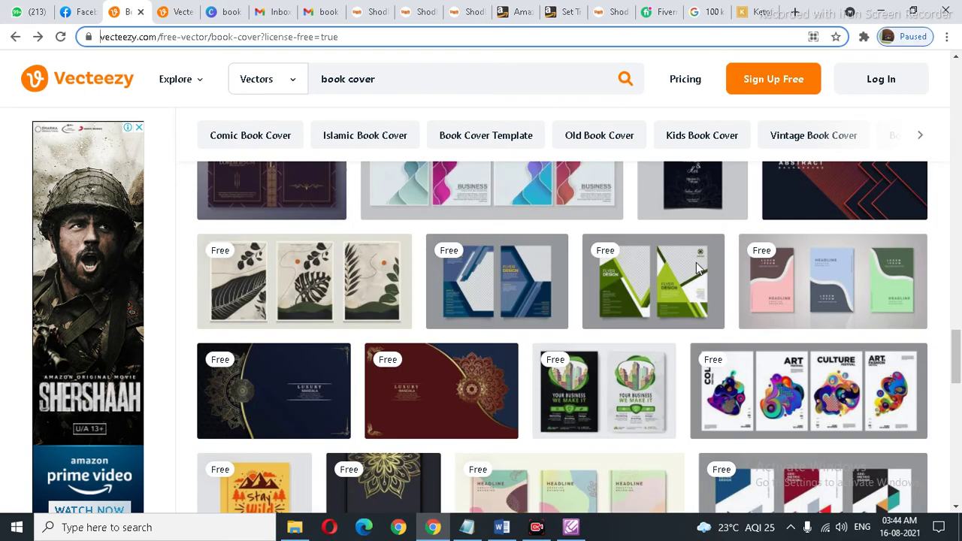
scroll(697, 264, up, 3)
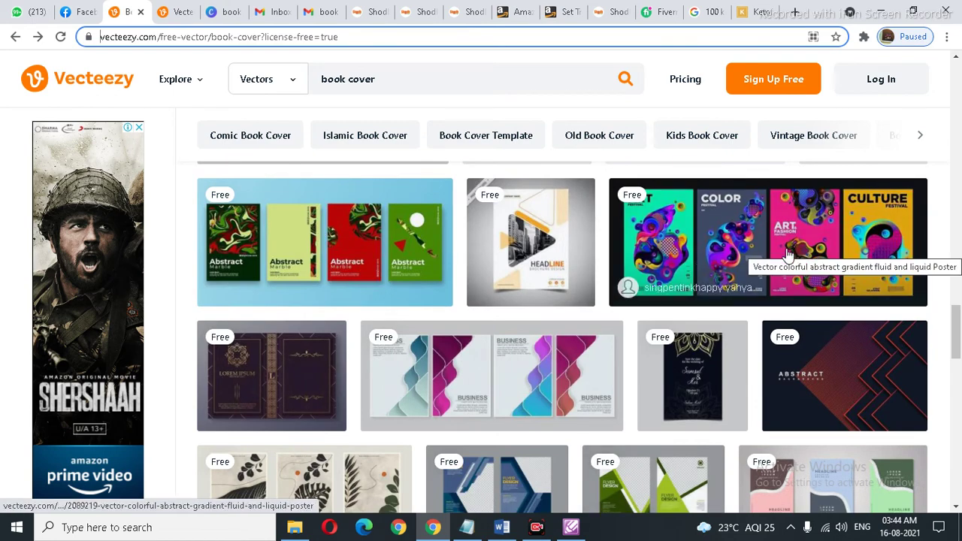
scroll(451, 172, down, 1)
scroll(452, 172, down, 10)
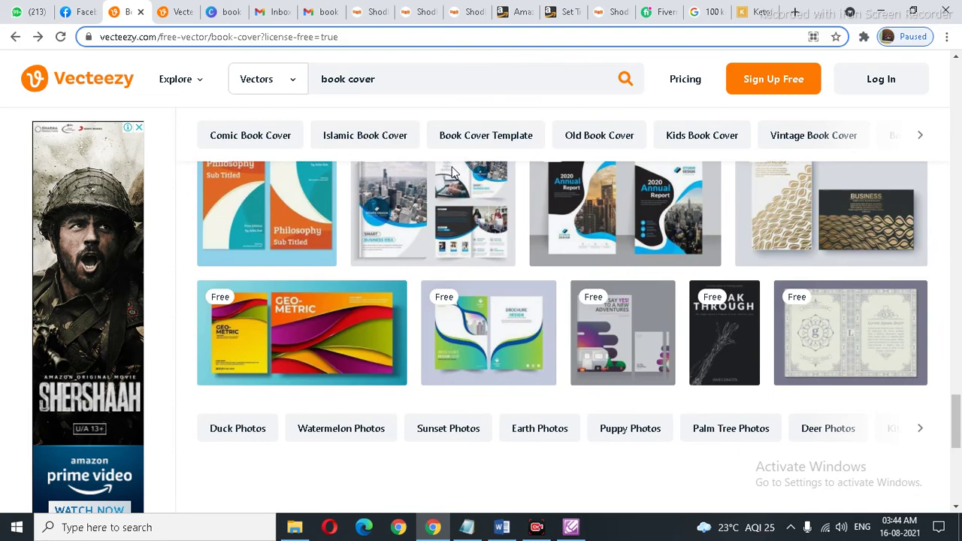
scroll(452, 172, up, 2)
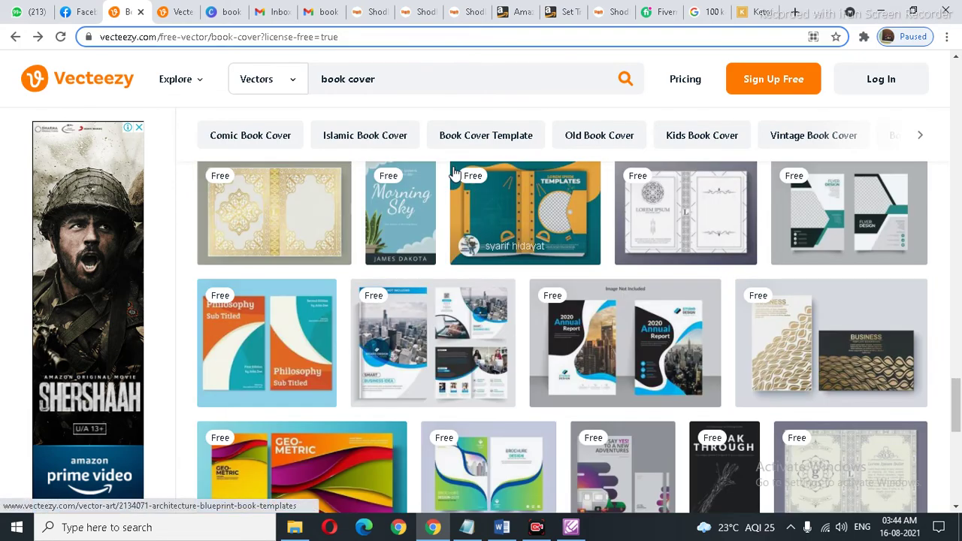
scroll(454, 173, up, 6)
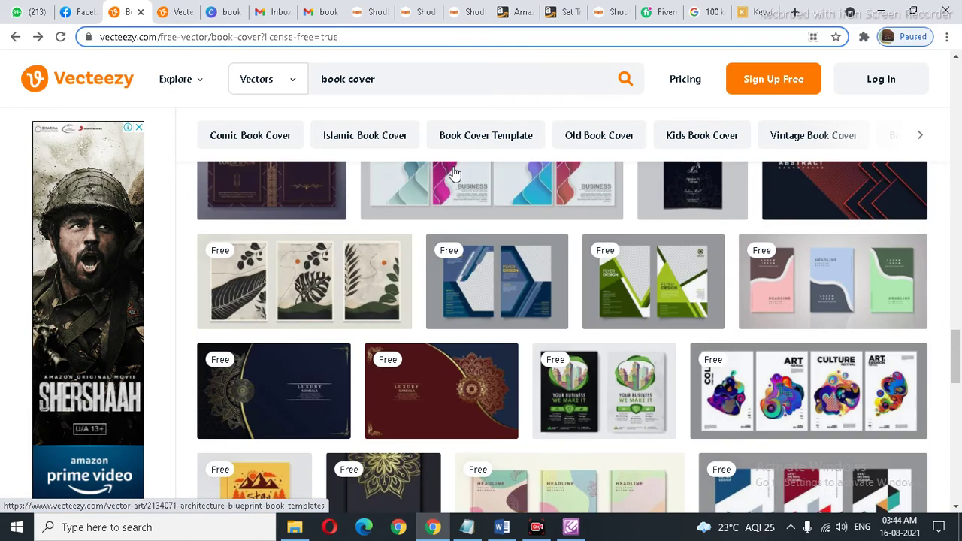
scroll(454, 172, up, 3)
scroll(454, 173, down, 5)
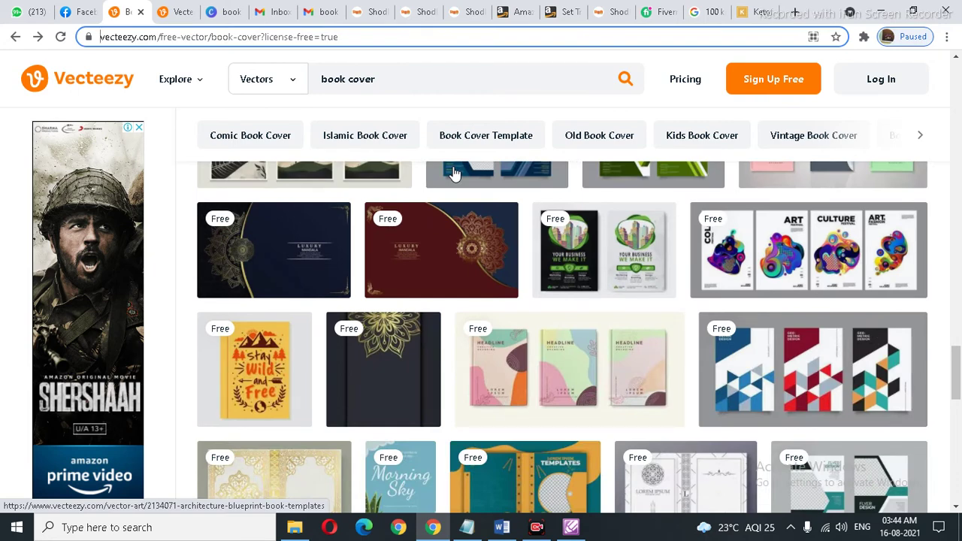
scroll(454, 173, up, 6)
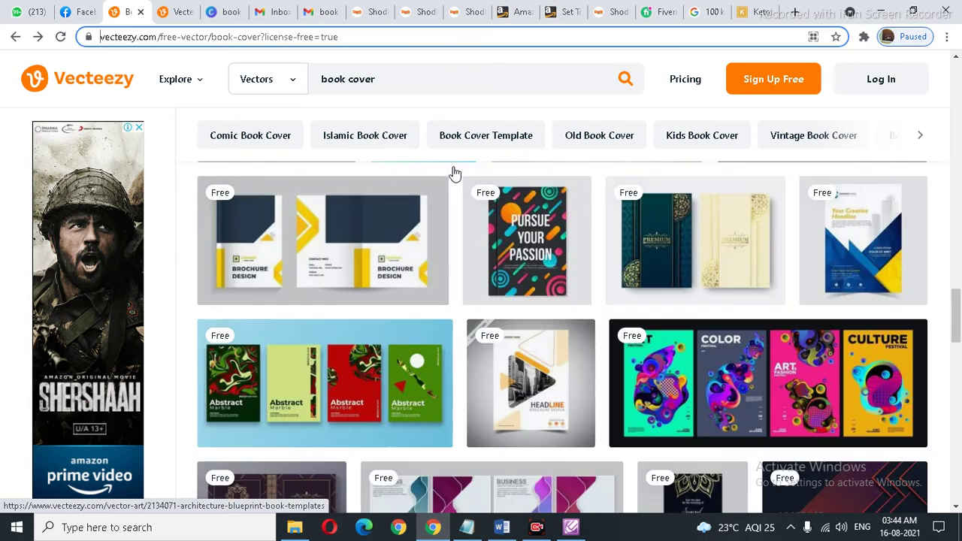
scroll(454, 173, up, 12)
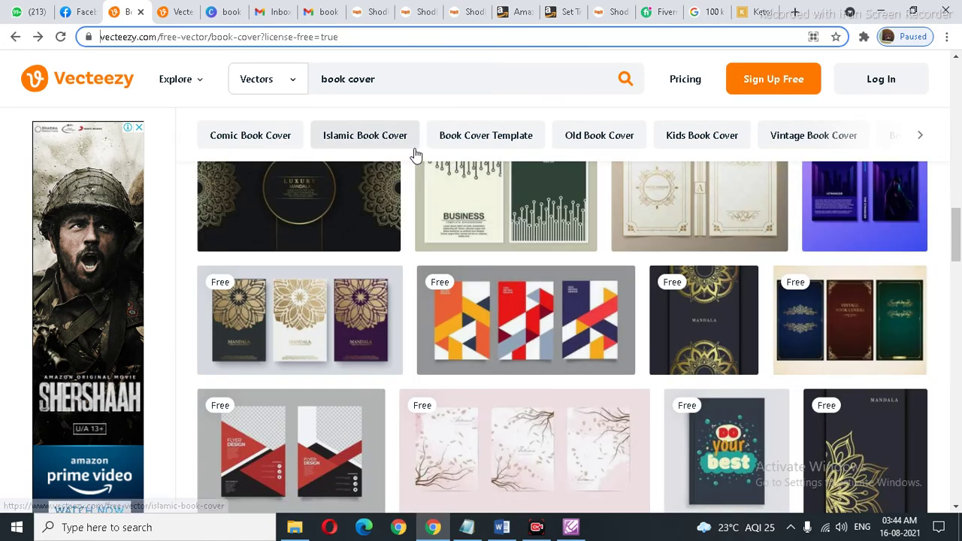
scroll(415, 154, up, 1)
scroll(415, 154, up, 2)
Step: Open the pink 'the psychology of typography' book cover template in the Canva editor
click(218, 12)
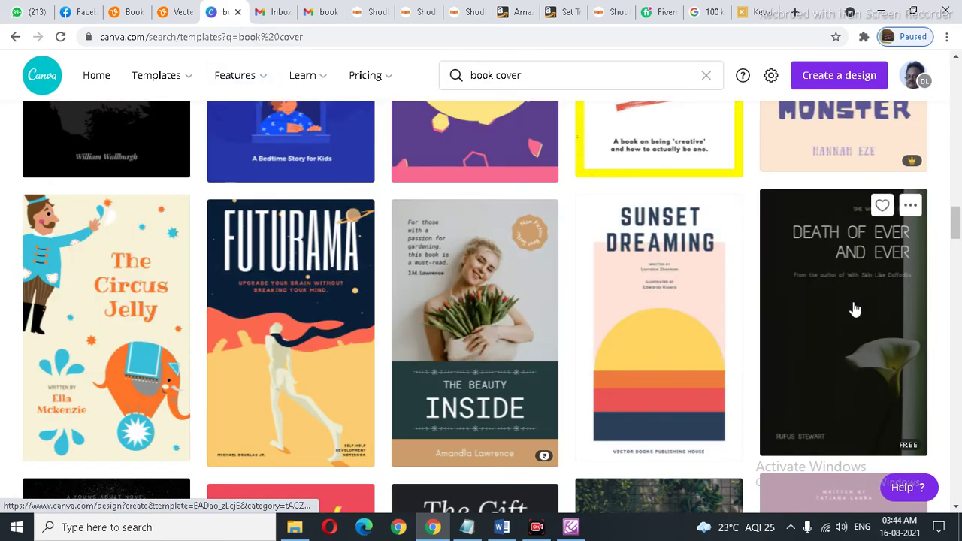
scroll(844, 299, down, 5)
scroll(638, 256, down, 10)
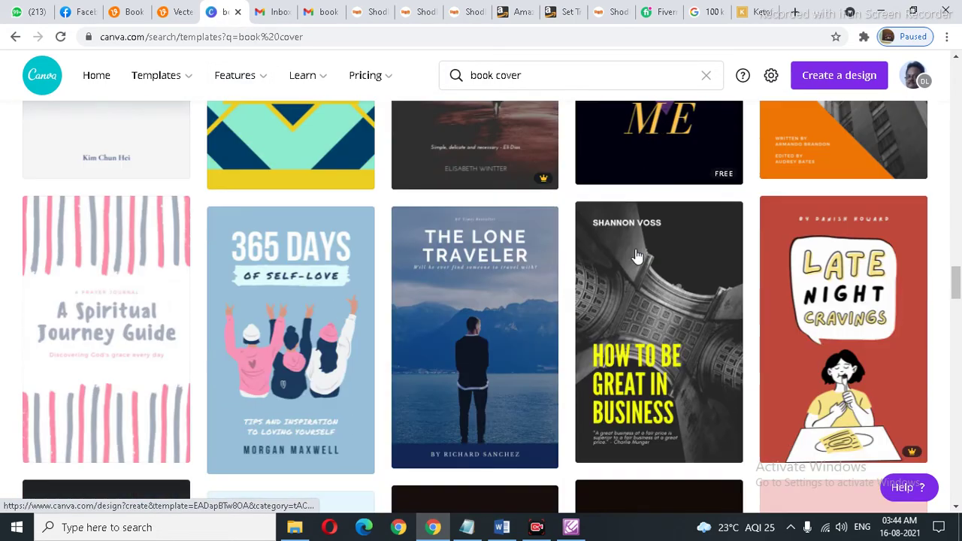
scroll(637, 256, down, 2)
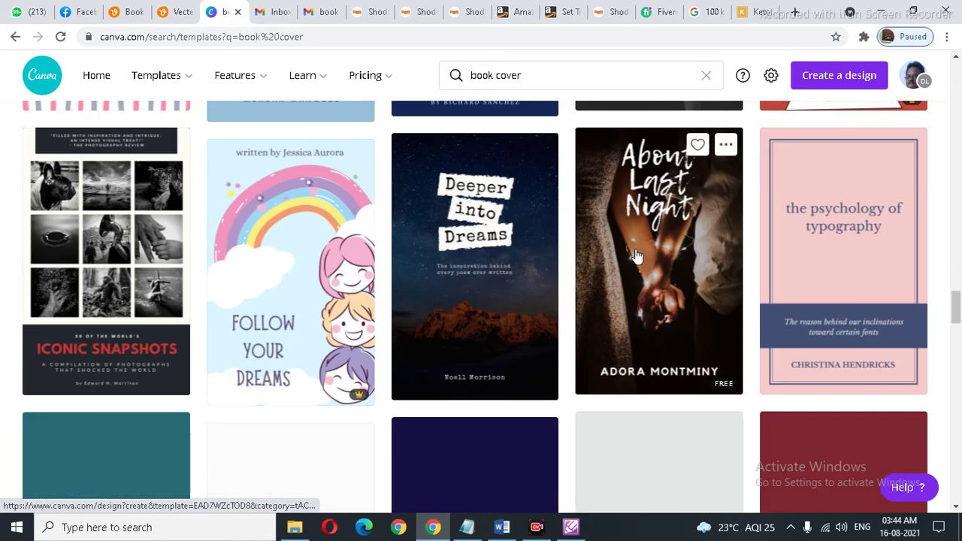
click(837, 262)
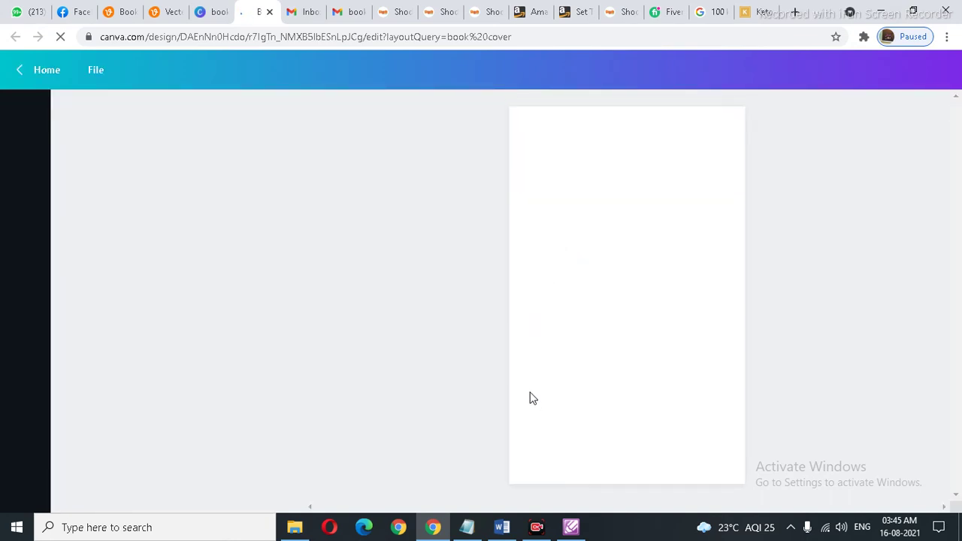
click(502, 529)
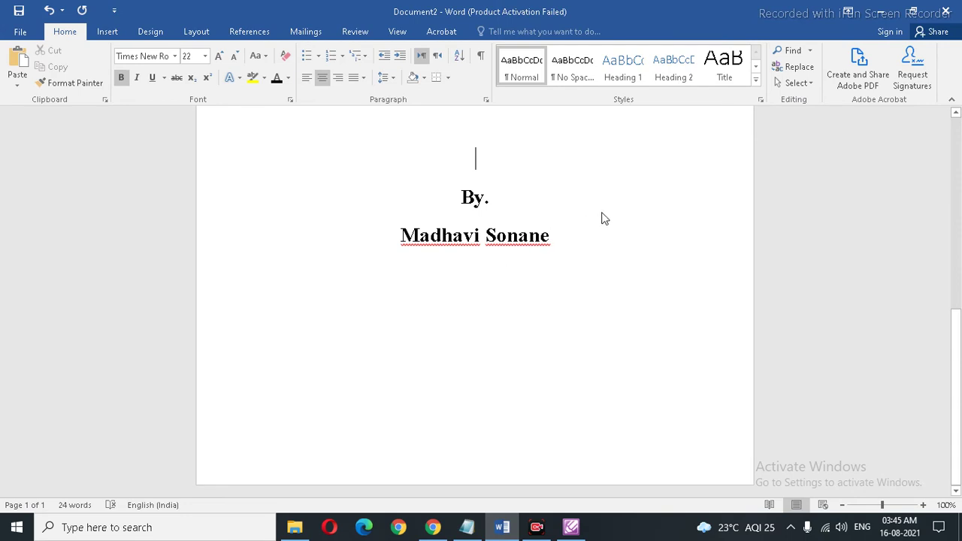
Step: Copy the uppercase thesis title from the top of the Word document and return to Canva
scroll(601, 214, up, 8)
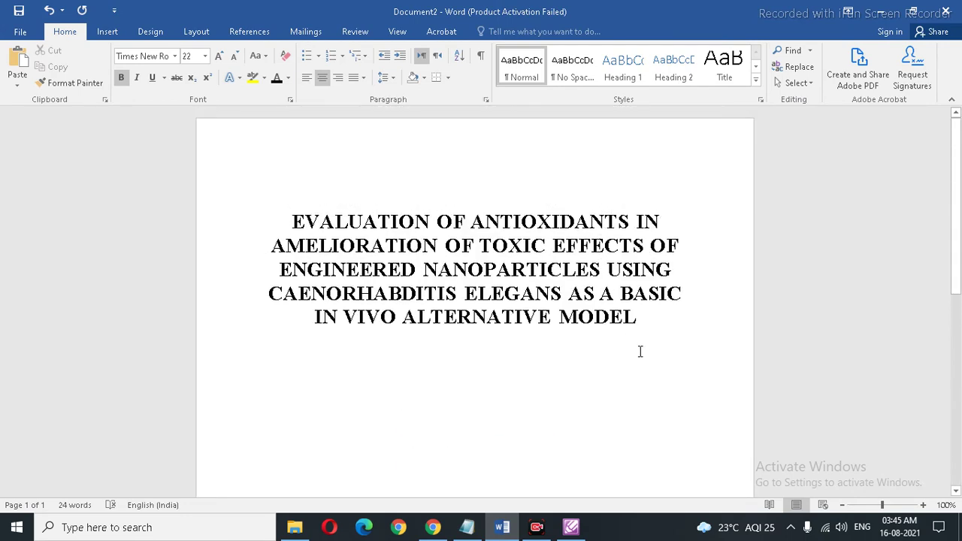
drag(638, 318, 301, 222)
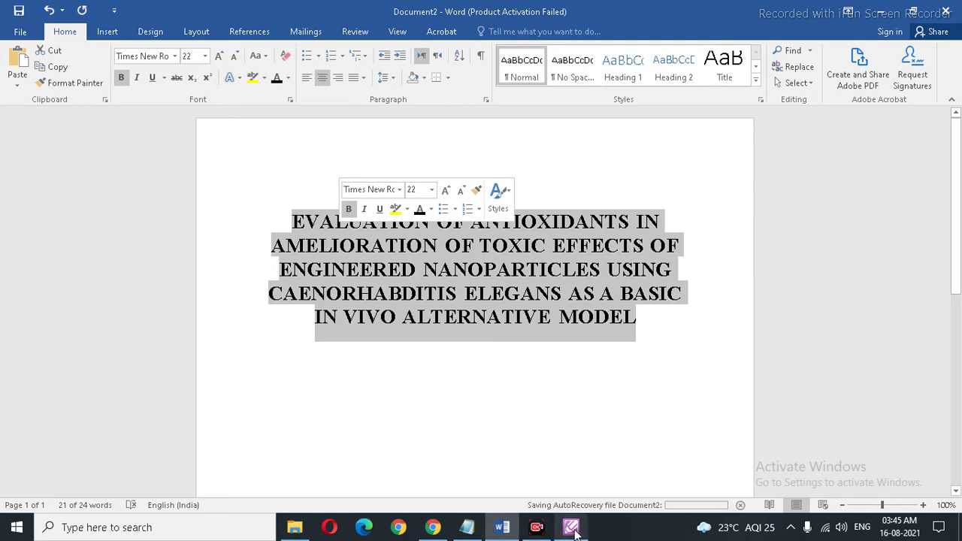
click(432, 529)
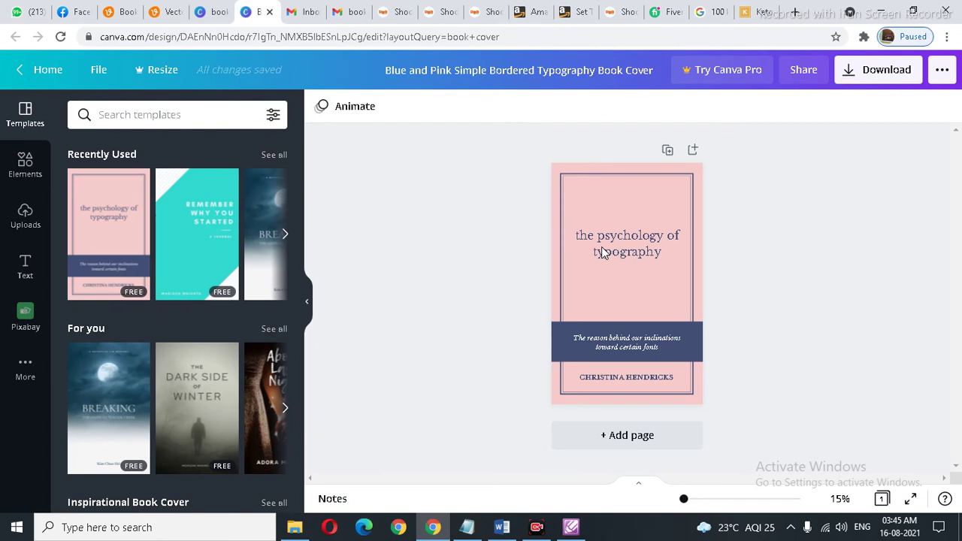
Step: Replace 'the psychology of typography' with the pasted thesis title and shrink it to size 31.8
double_click(601, 252)
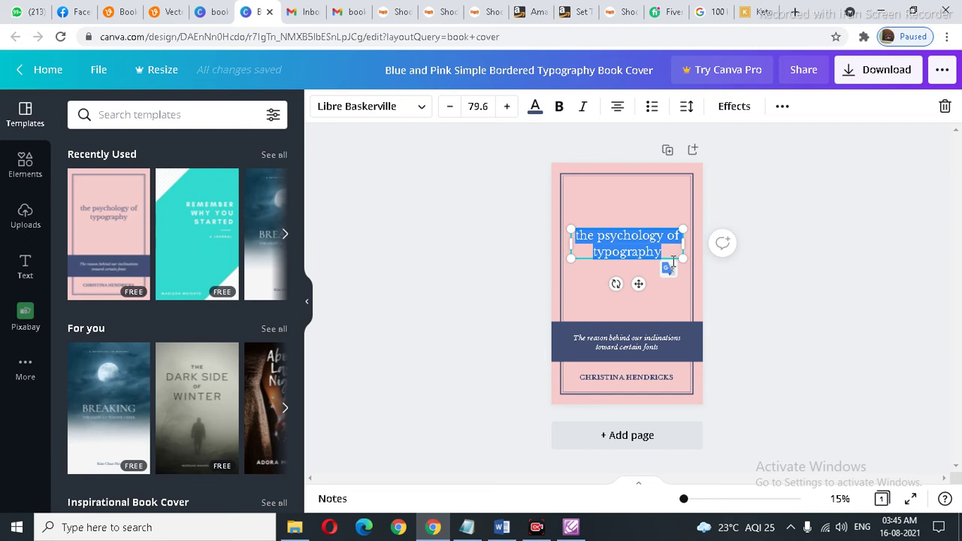
key(BackSpace)
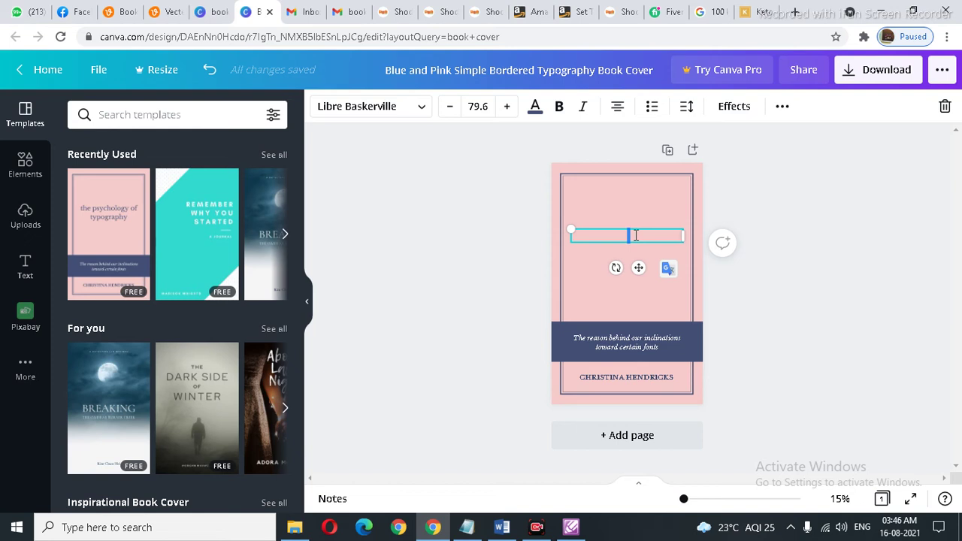
key(ctrl+v)
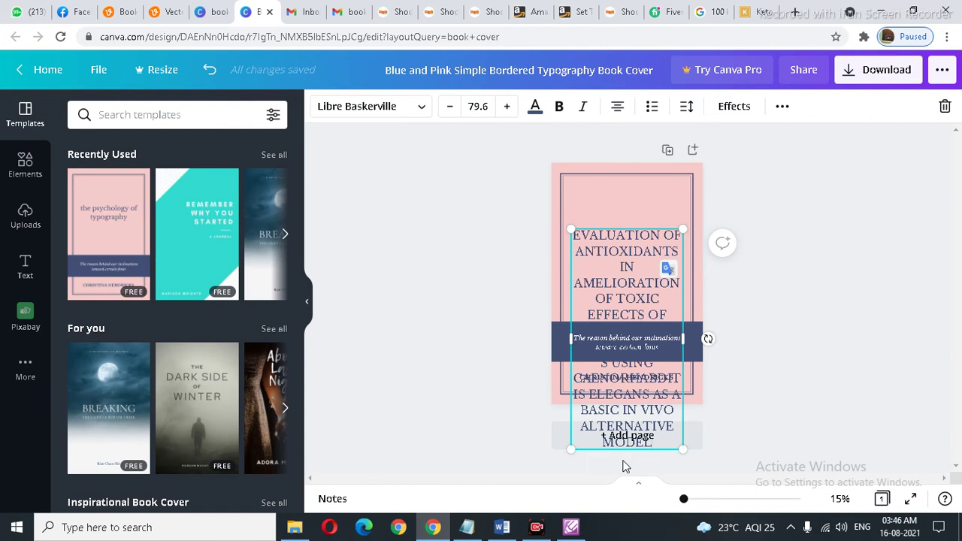
drag(571, 449, 570, 276)
Step: Move the thesis title up, make it bold, and widen its text box
click(836, 350)
click(619, 234)
drag(620, 245, 624, 217)
double_click(624, 216)
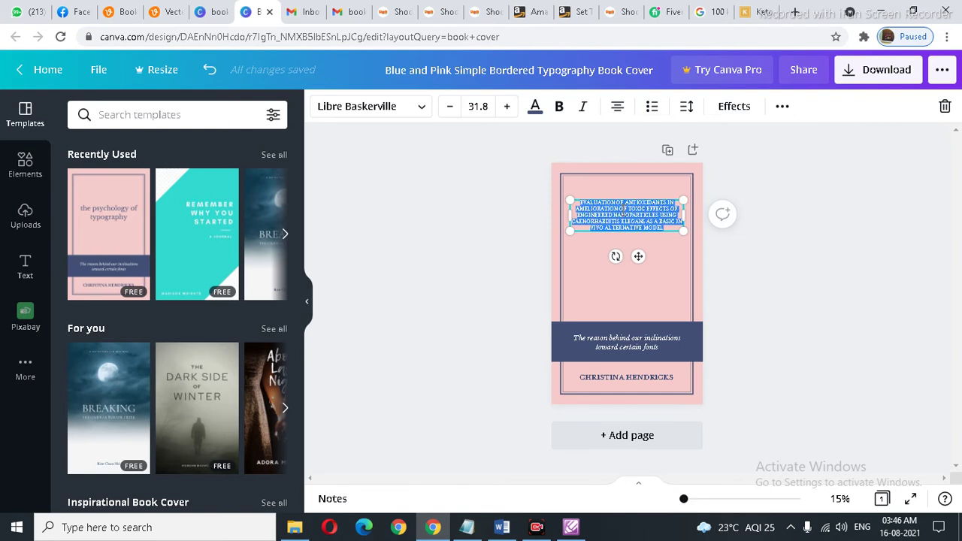
key(ctrl+b)
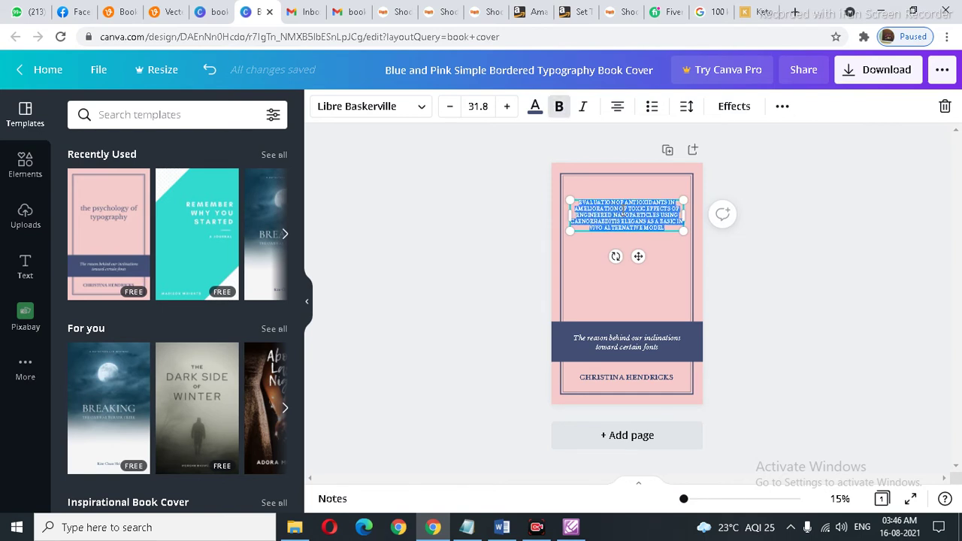
drag(682, 231, 681, 240)
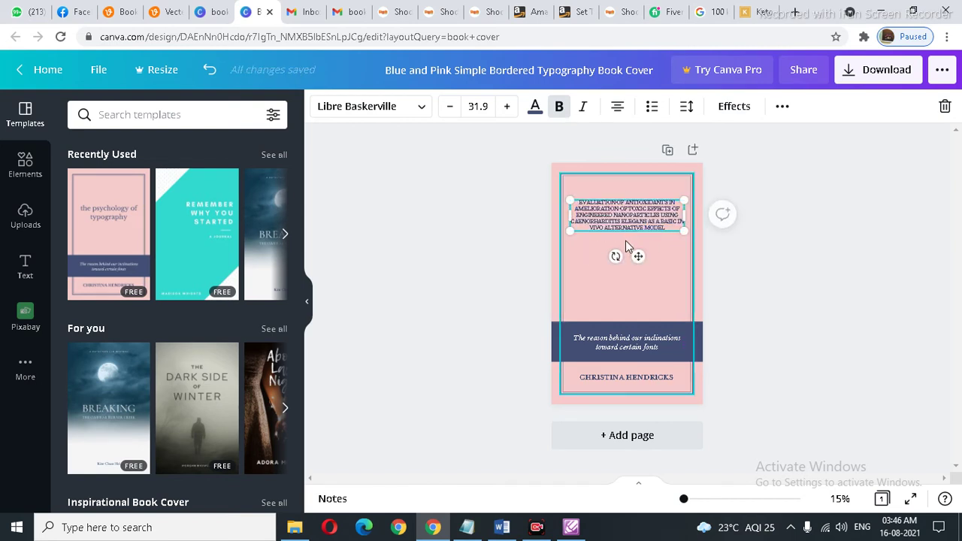
drag(573, 230, 575, 255)
drag(688, 223, 693, 223)
Step: Scale the title to size 52.8, rewrap it into nine centered lines, and nudge it near the top border
click(831, 239)
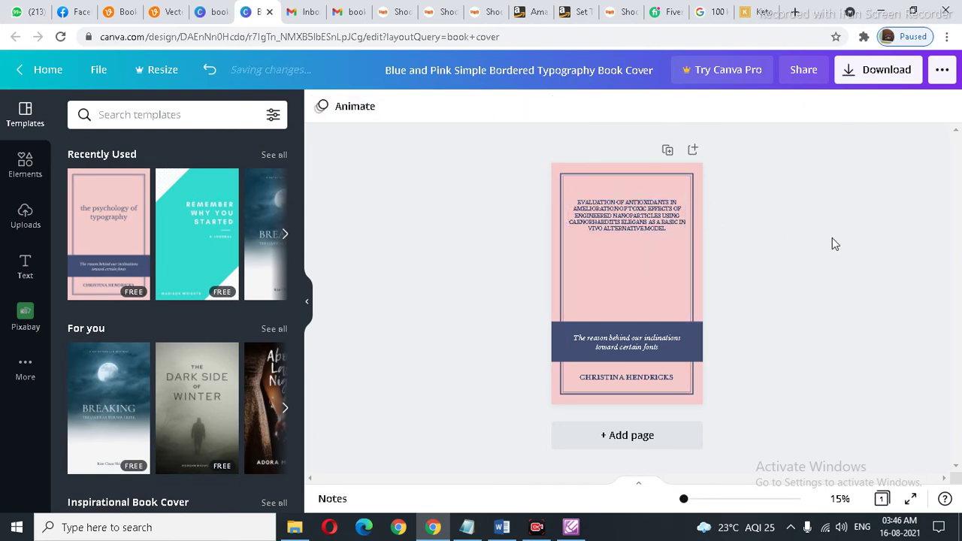
click(672, 229)
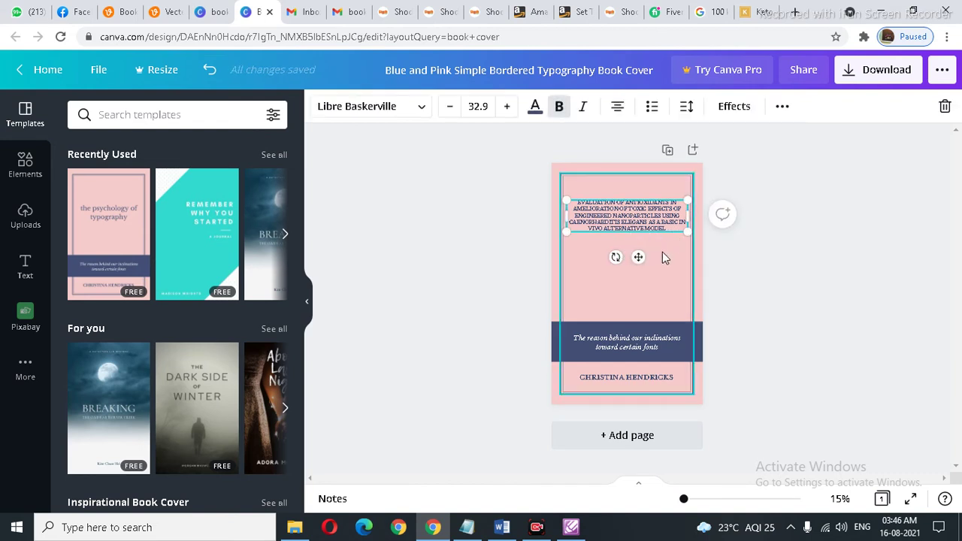
drag(688, 232, 746, 398)
drag(762, 227, 684, 231)
click(839, 257)
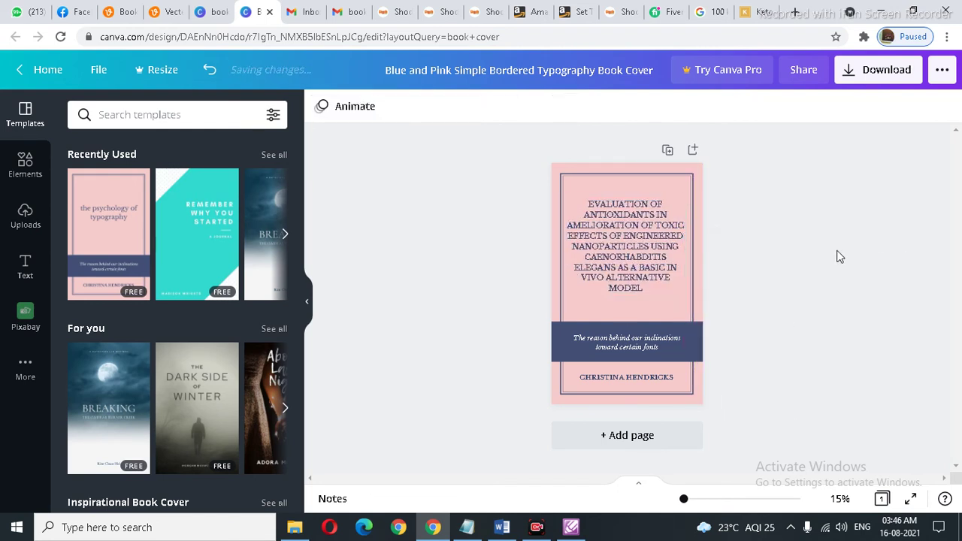
click(647, 239)
drag(646, 238, 644, 227)
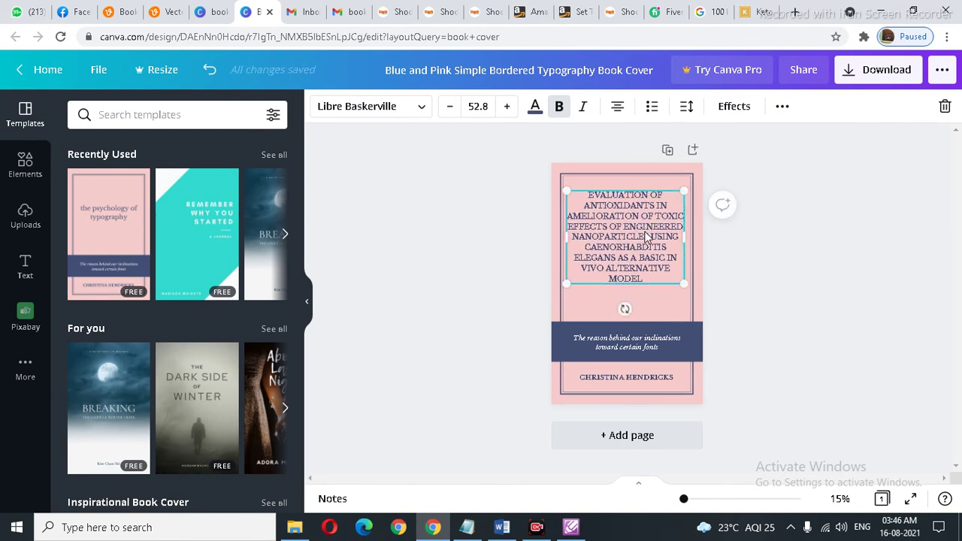
Step: Delete the italic tagline text and the placeholder author name box from the dark band
click(795, 267)
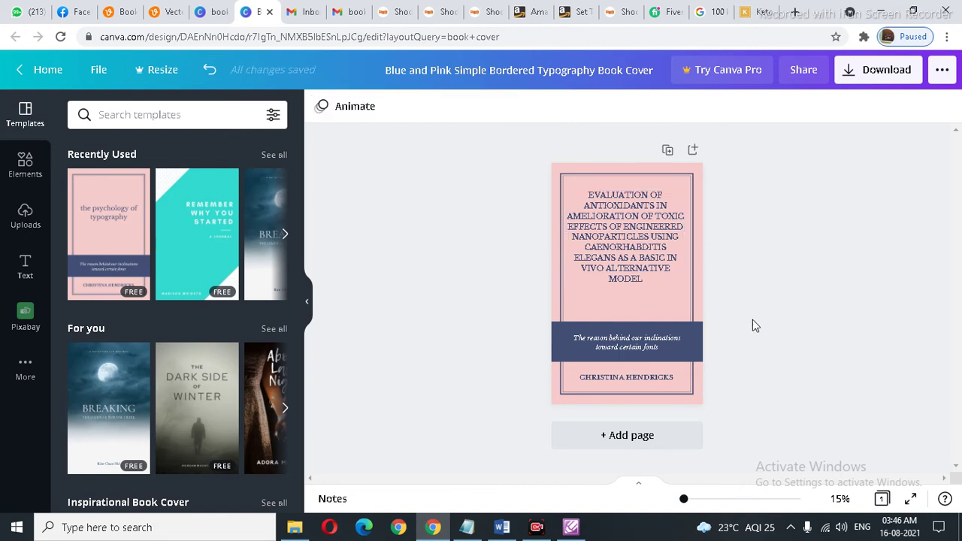
click(627, 352)
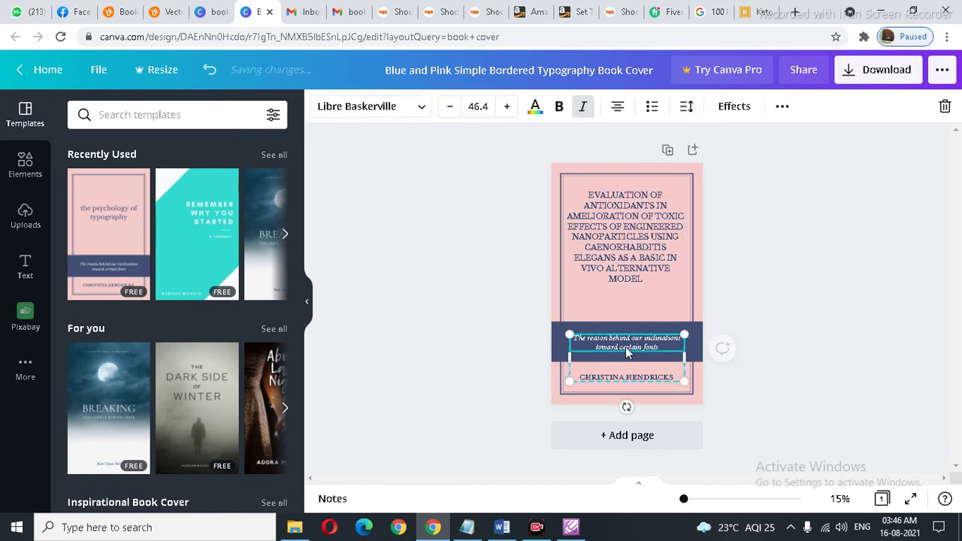
click(849, 317)
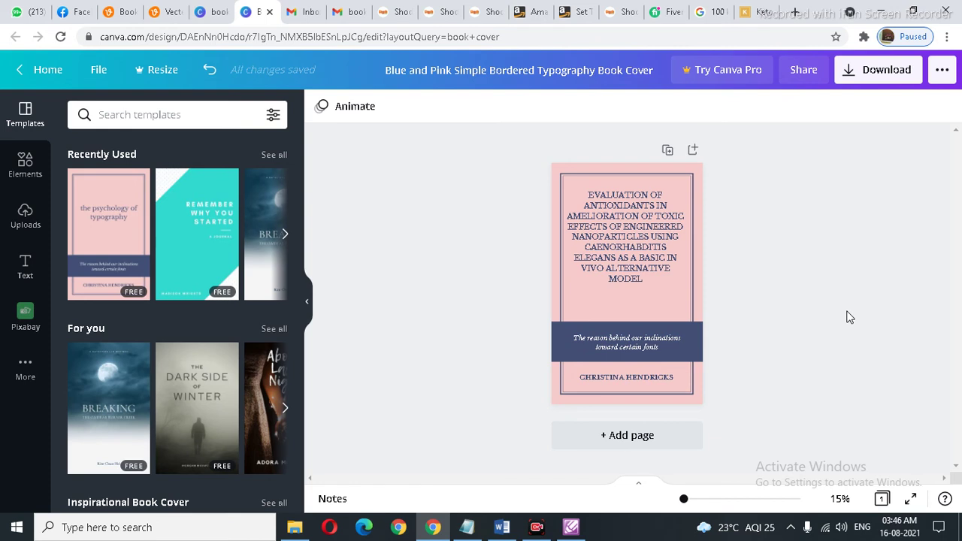
click(601, 344)
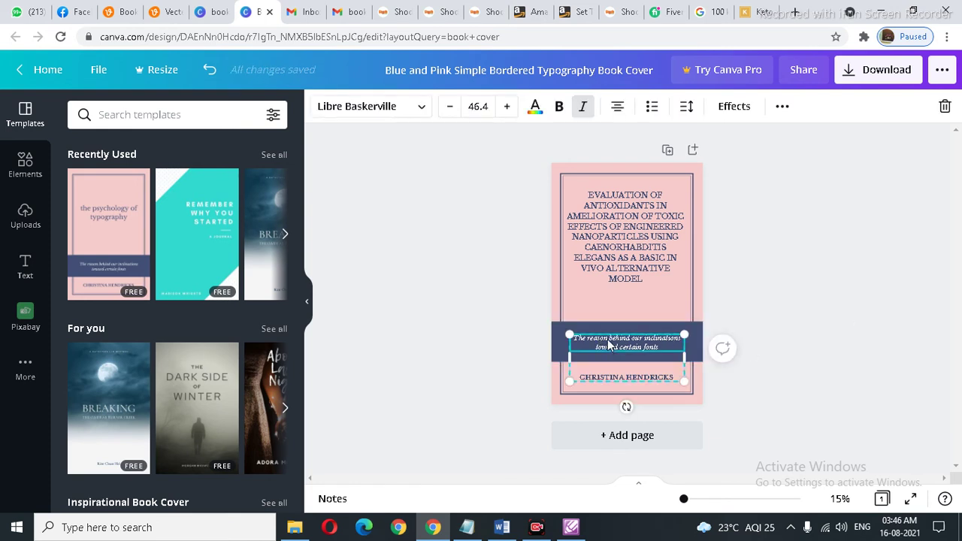
click(806, 358)
click(610, 346)
key(ctrl+a)
key(BackSpace)
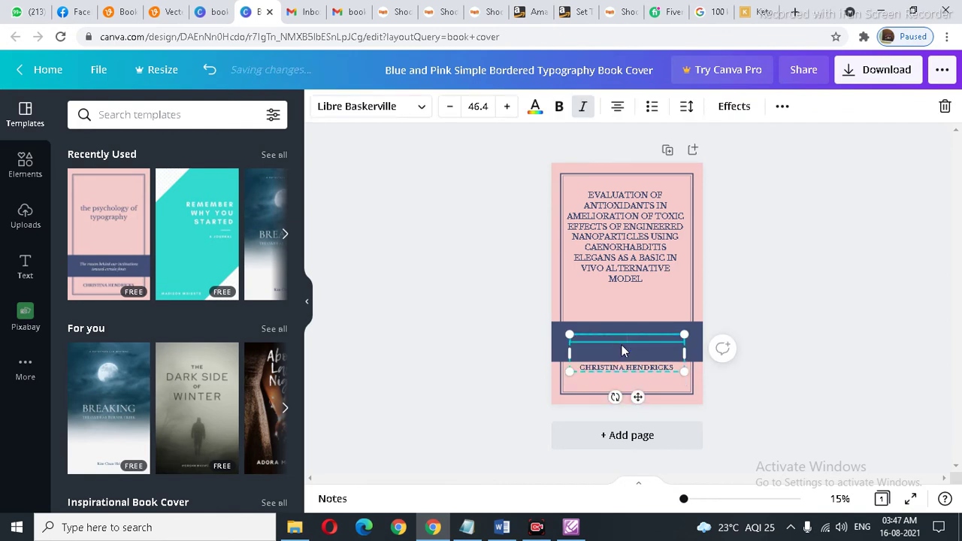
click(808, 336)
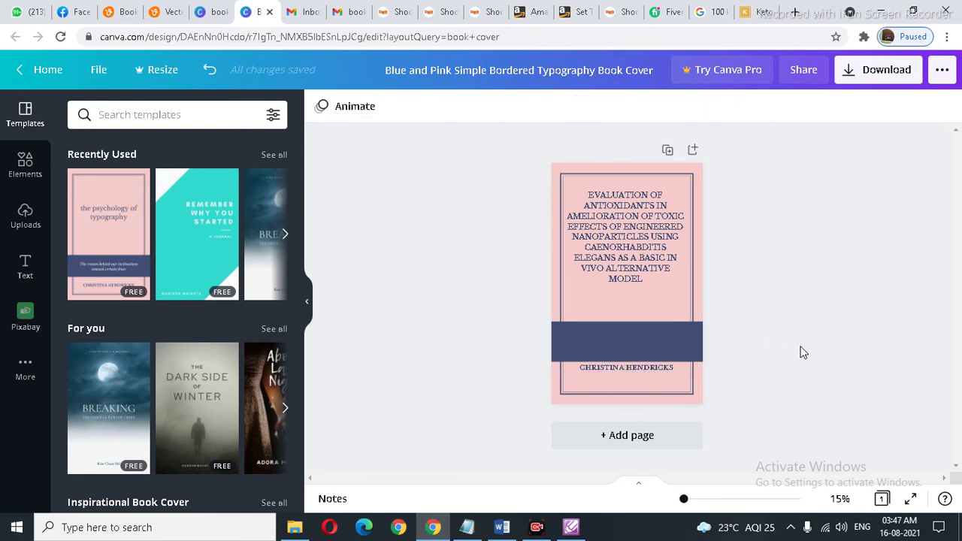
click(621, 371)
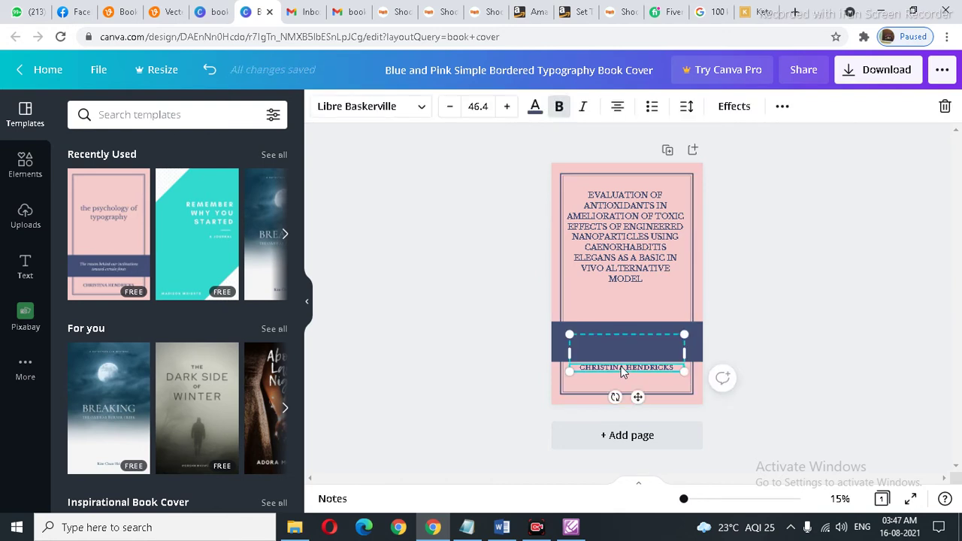
key(Delete)
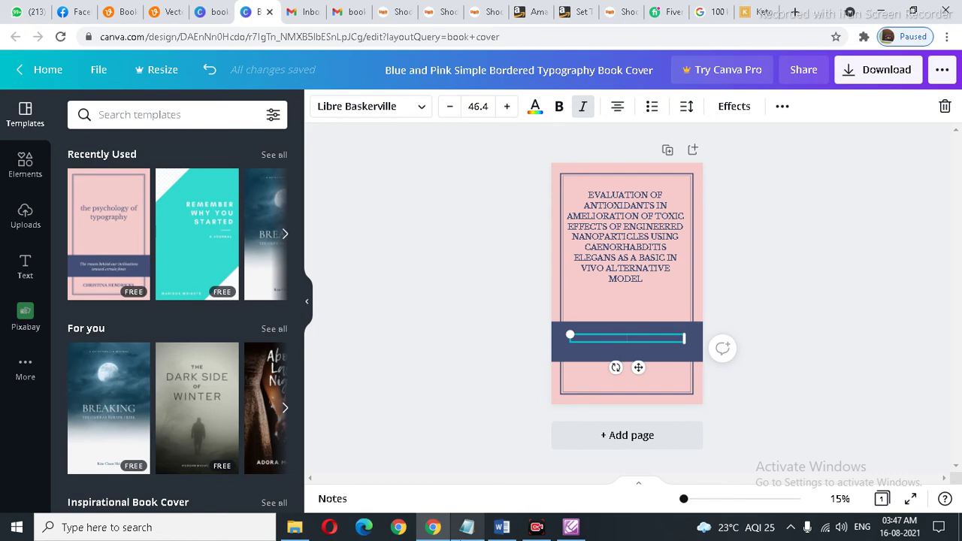
Step: Copy the 'By.' line and the author's name from the Word title page, then return to Canva
click(502, 527)
scroll(512, 425, down, 5)
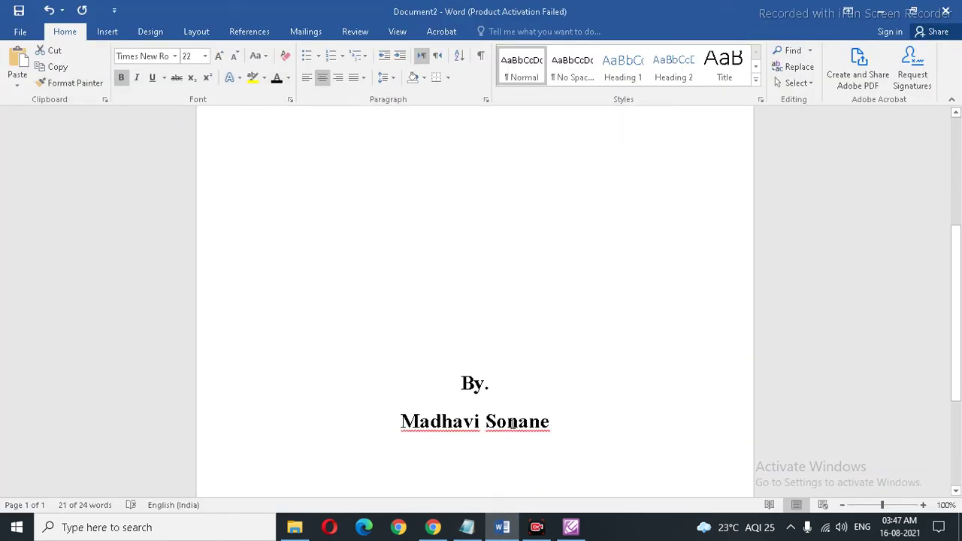
drag(556, 360, 435, 319)
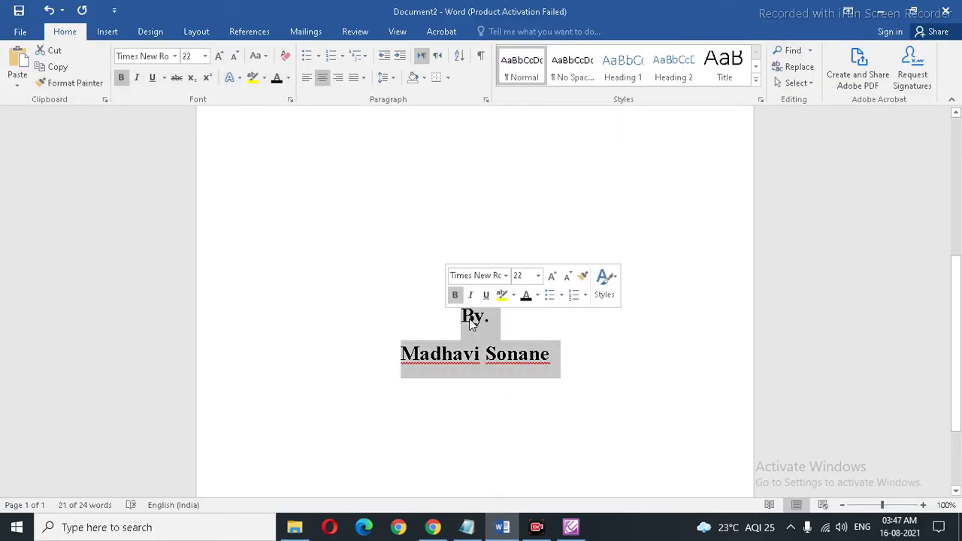
right_click(473, 320)
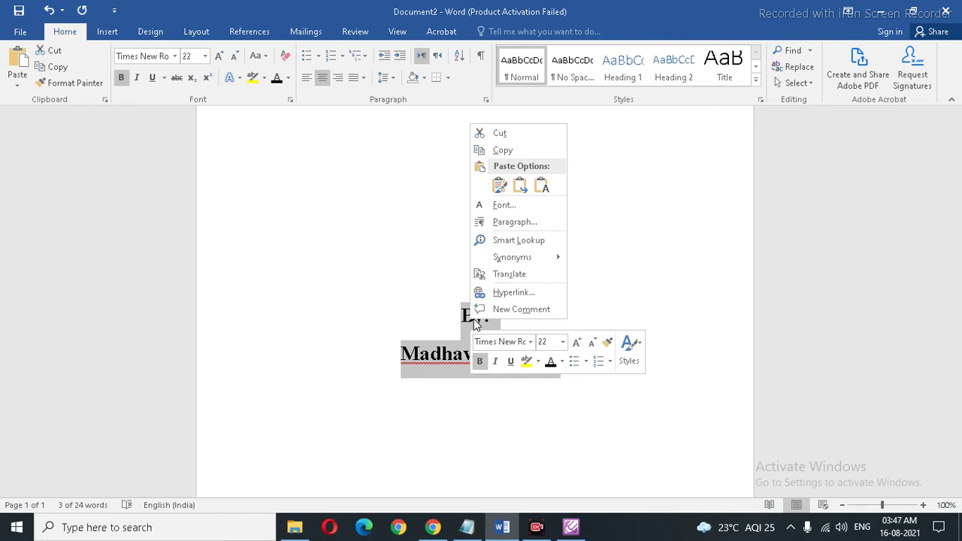
click(503, 150)
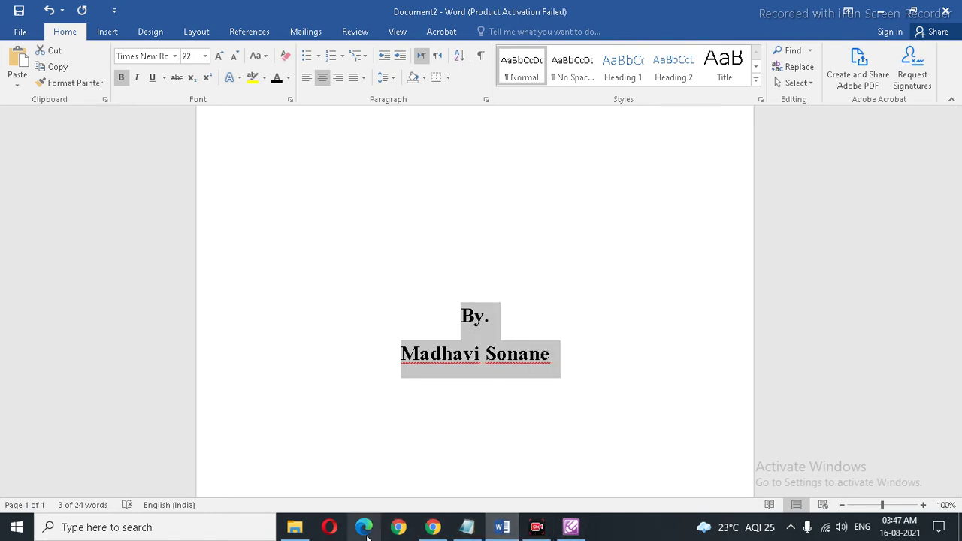
click(433, 527)
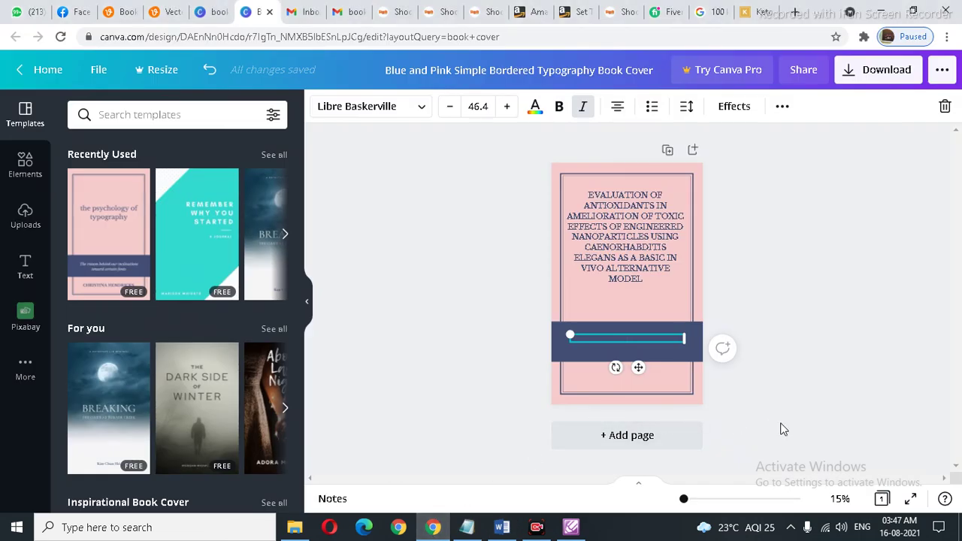
Step: Paste the 'By.' line and author's name into the dark band and make the name bold
key(ctrl+v)
click(799, 400)
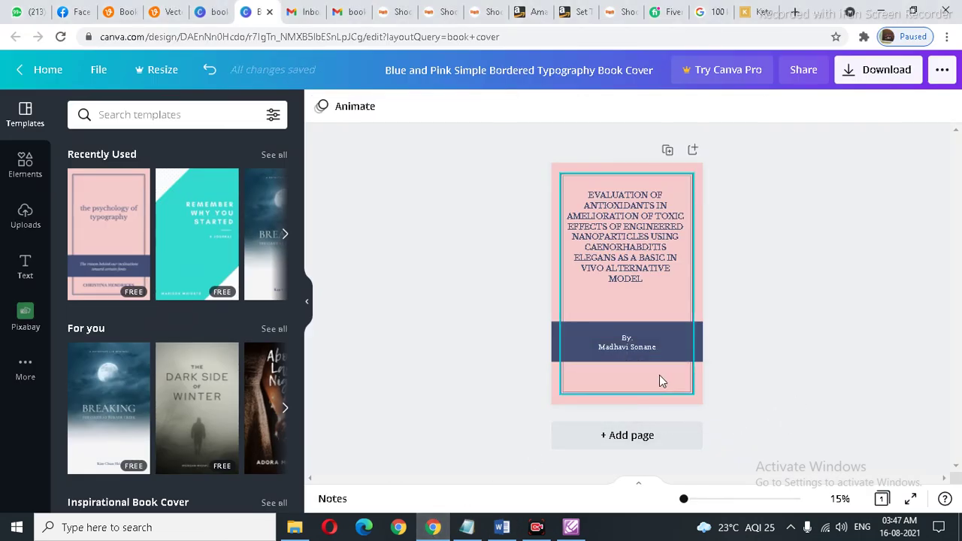
click(621, 346)
triple_click(623, 347)
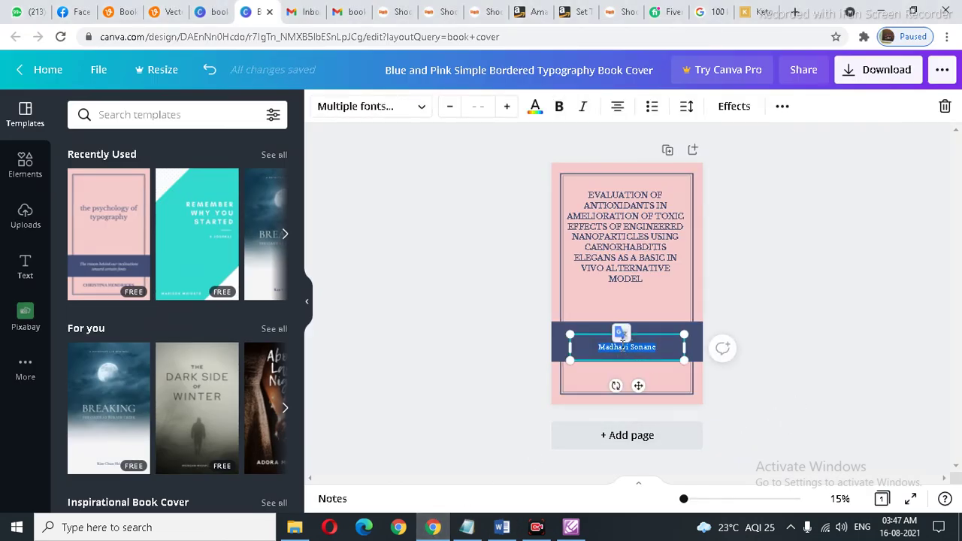
key(ctrl+b)
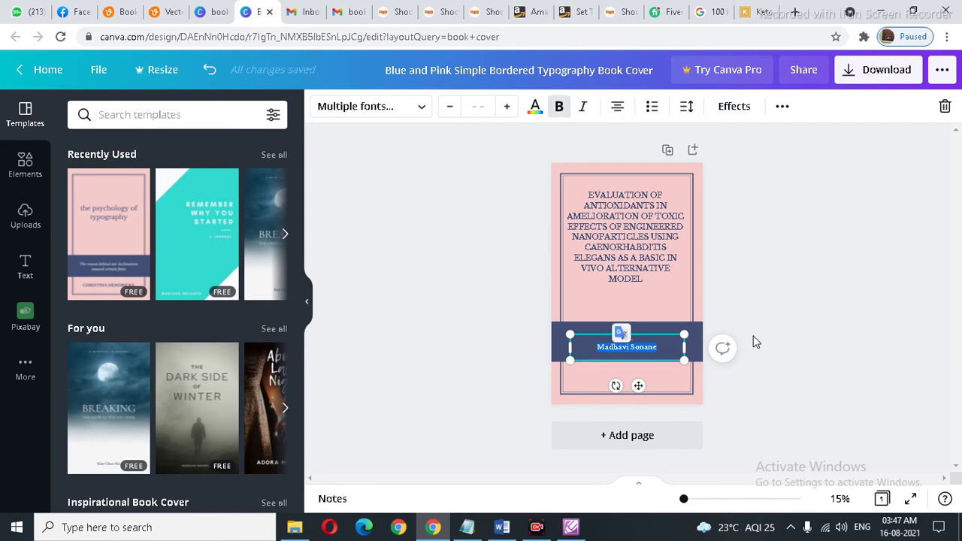
click(827, 329)
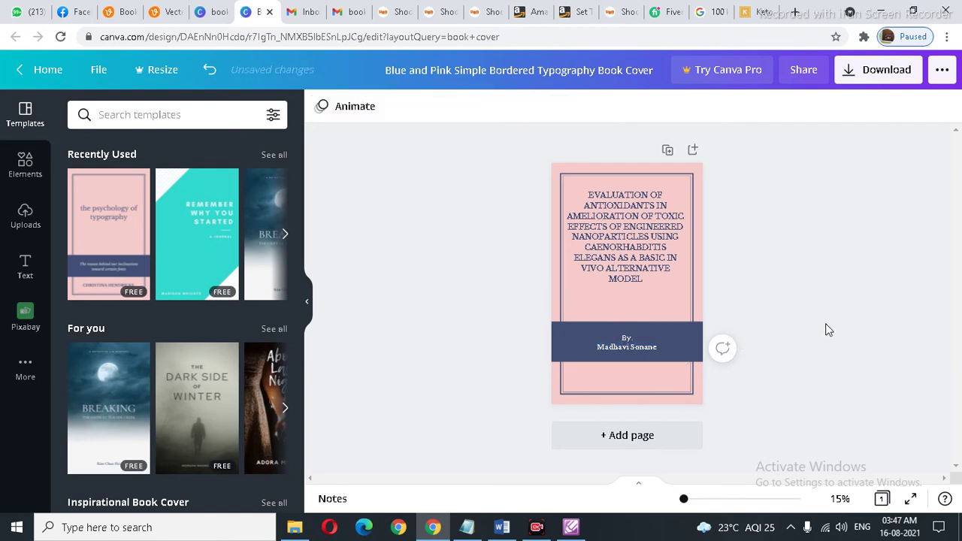
click(652, 347)
click(651, 347)
triple_click(646, 346)
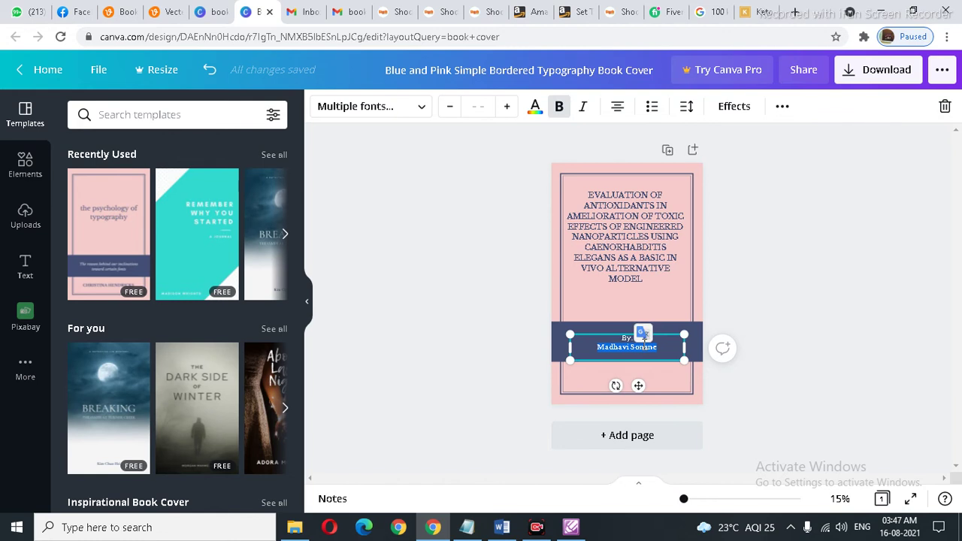
click(561, 108)
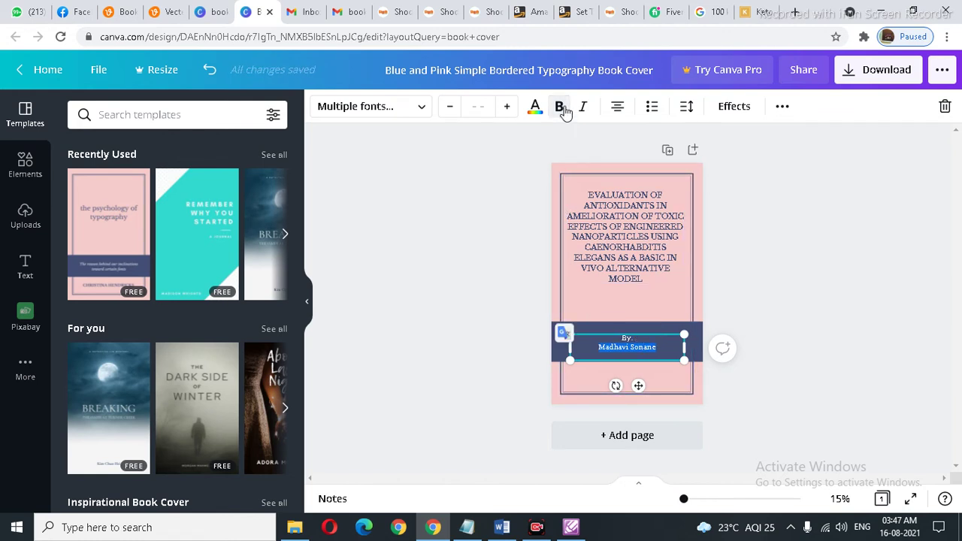
click(664, 348)
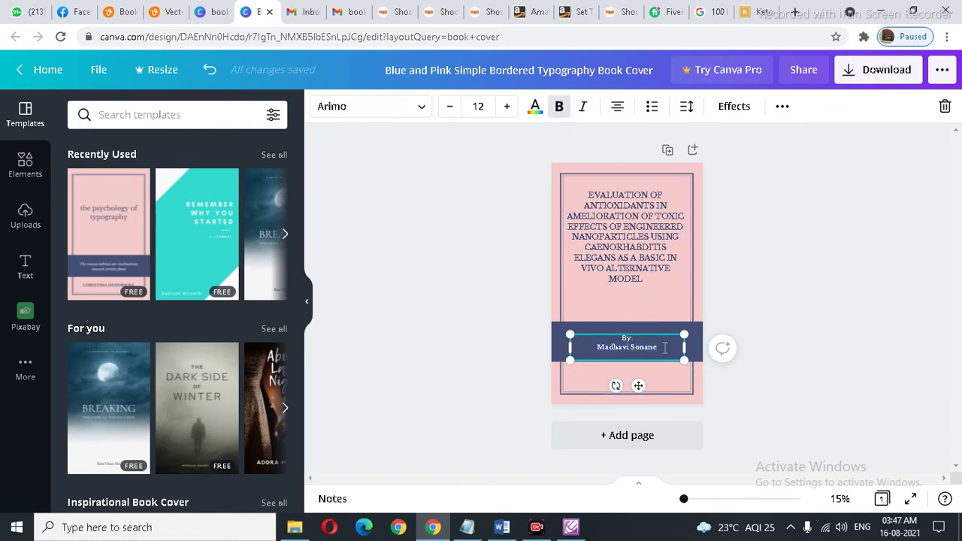
Step: Widen the By-and-name text box and shift it slightly left to center it
drag(635, 341, 616, 324)
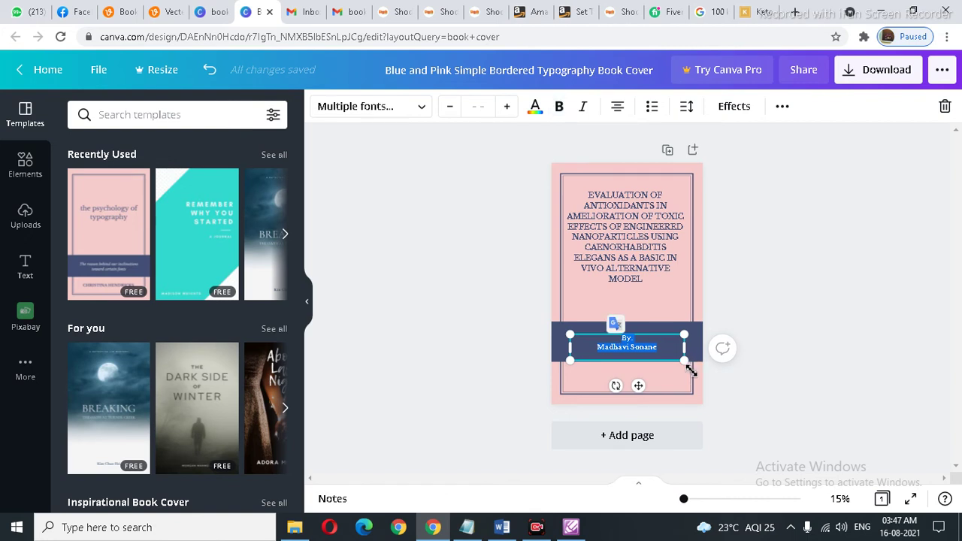
drag(683, 335, 701, 324)
click(850, 292)
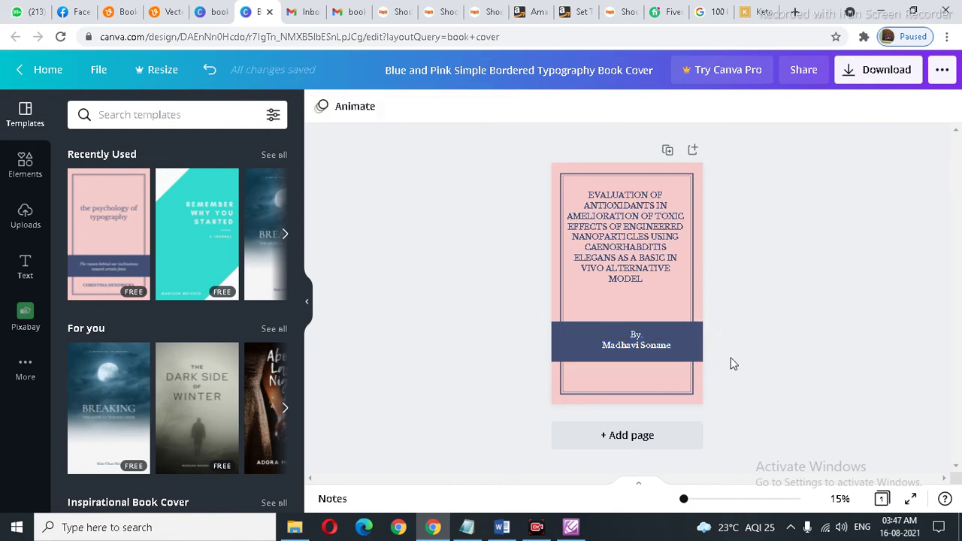
click(639, 343)
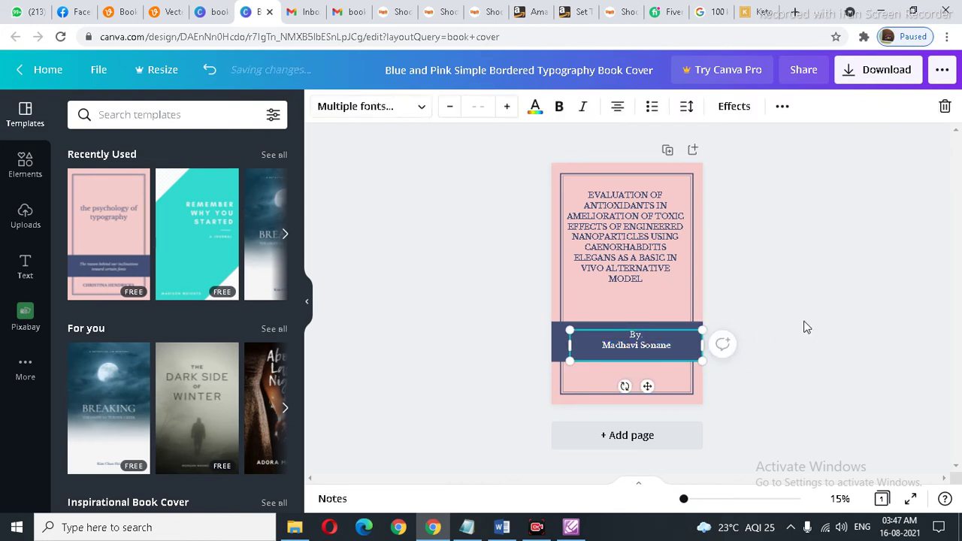
mouse_move(614, 349)
mouse_down()
mouse_move(619, 339)
mouse_move(603, 350)
mouse_up()
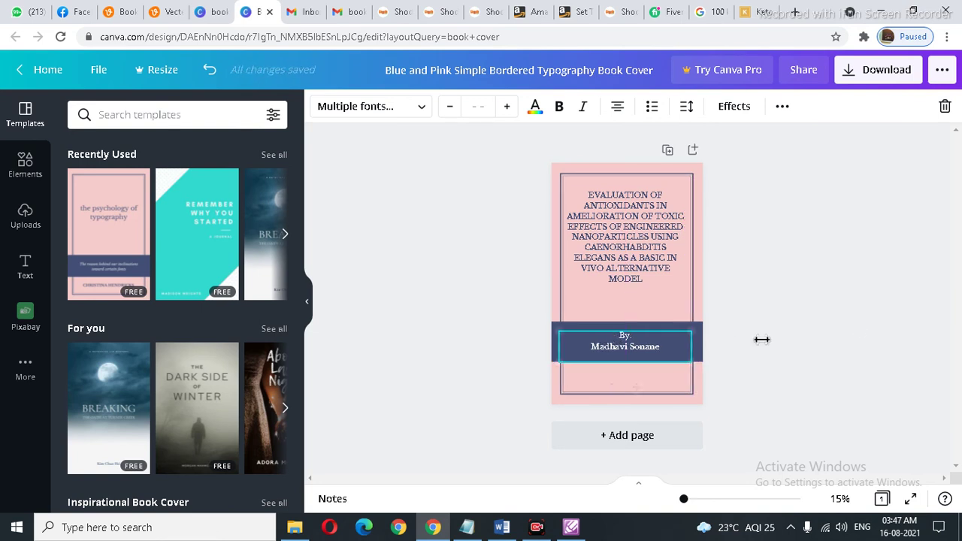
click(861, 316)
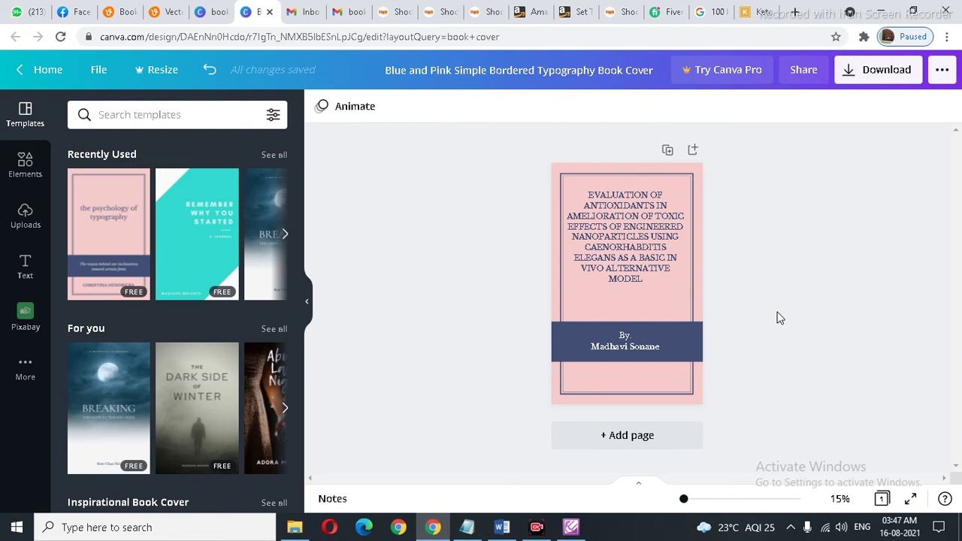
Step: Add a blank page 2, then download all pages as a PDF Standard file and view Chrome's downloads
click(631, 438)
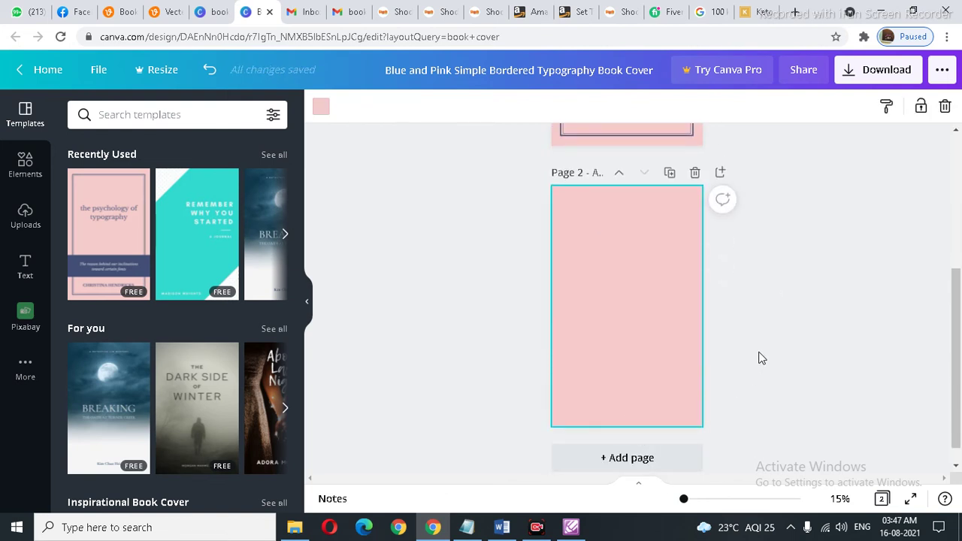
click(880, 71)
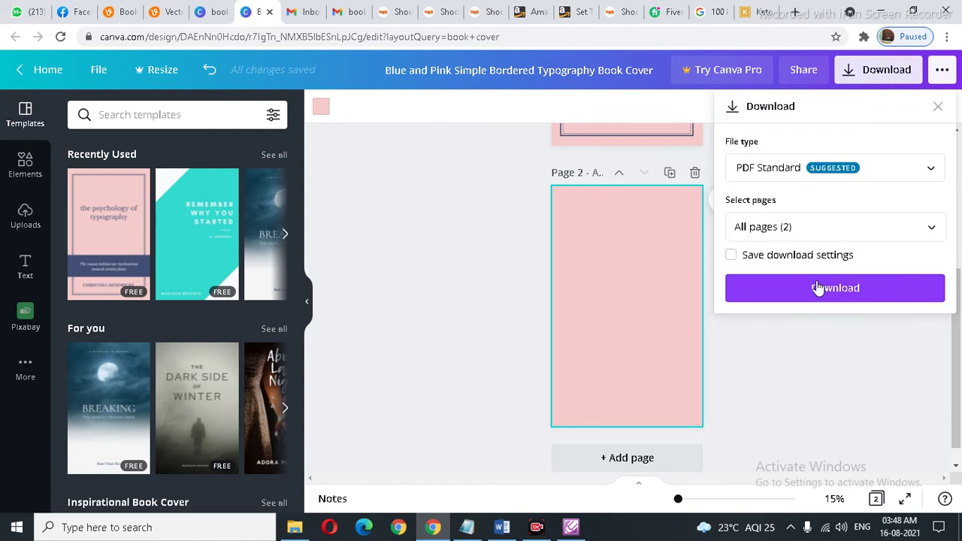
click(921, 170)
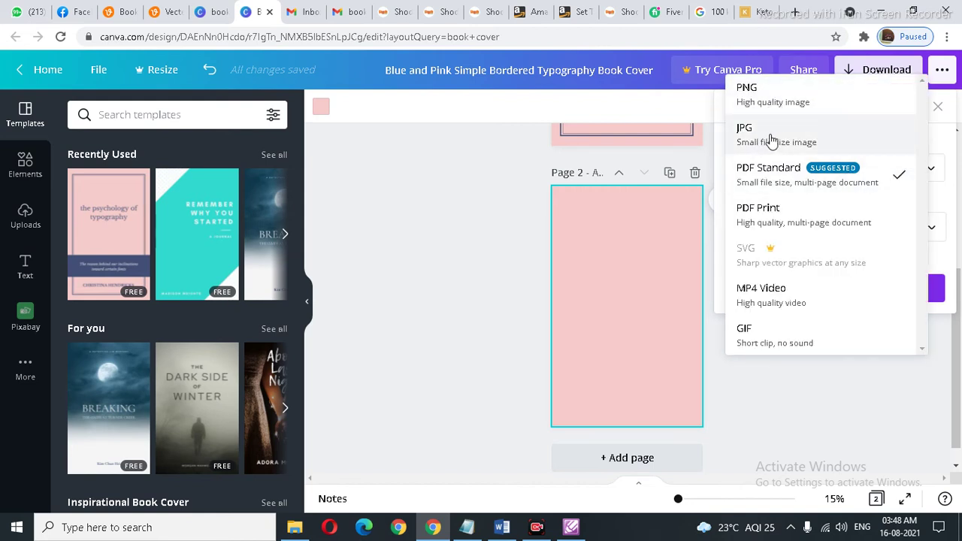
click(797, 419)
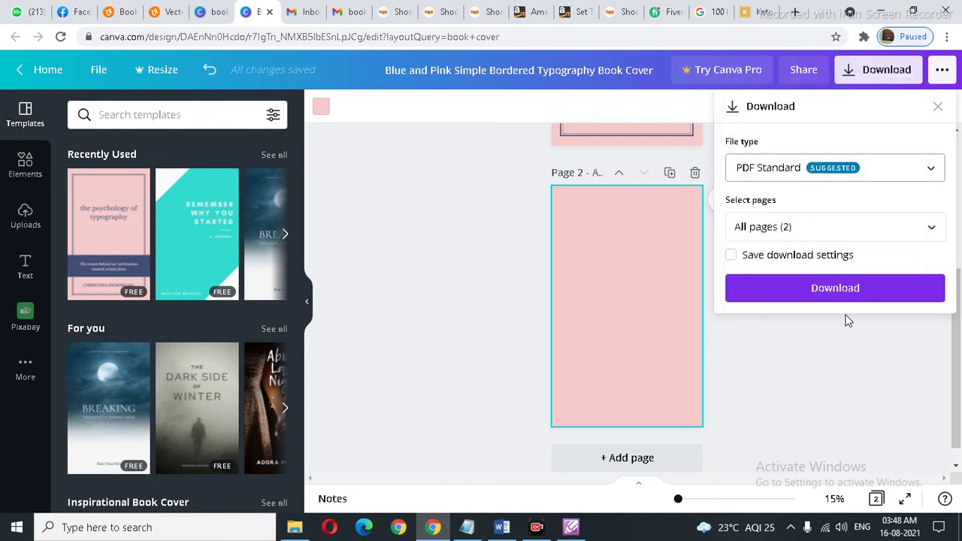
click(851, 289)
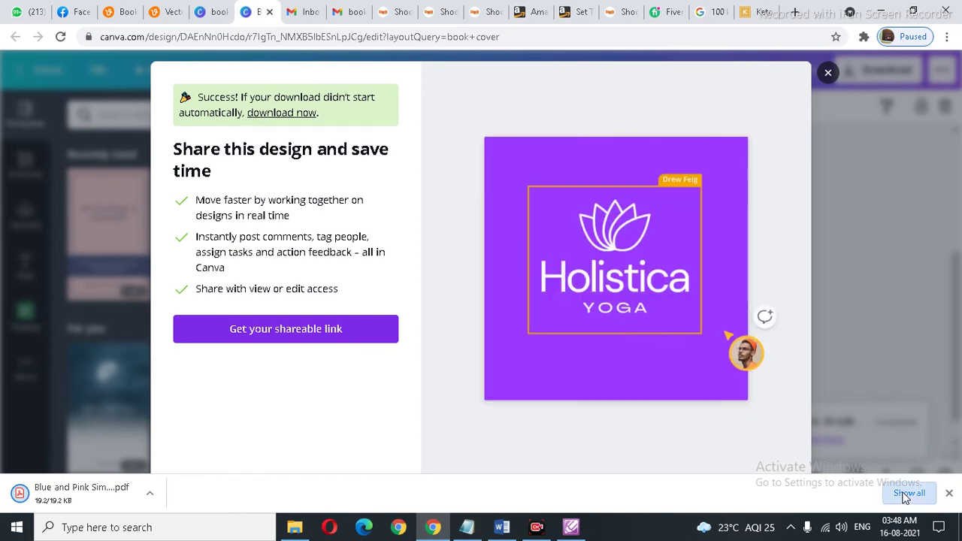
click(908, 494)
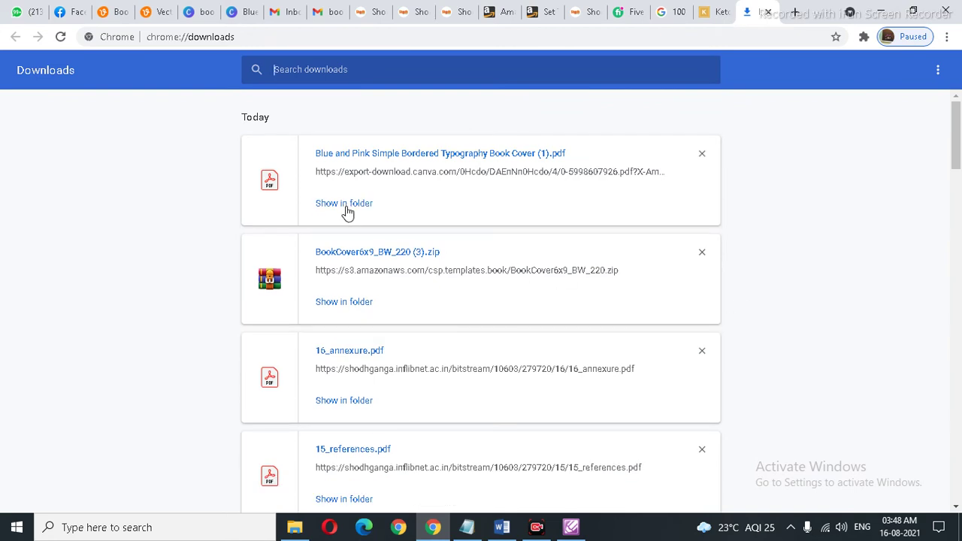
Step: Copy the downloaded Blue and Pink cover PDF from its download folder
click(345, 205)
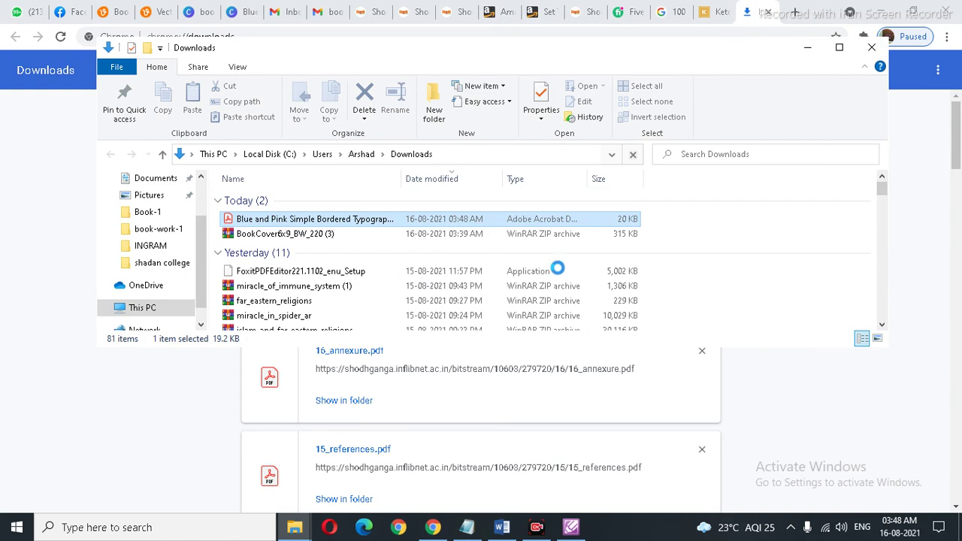
double_click(362, 220)
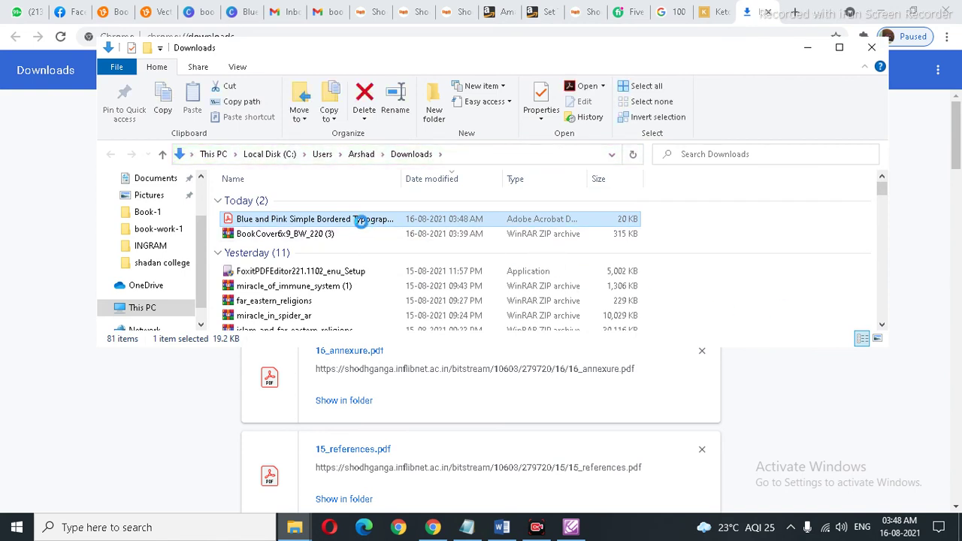
right_click(362, 220)
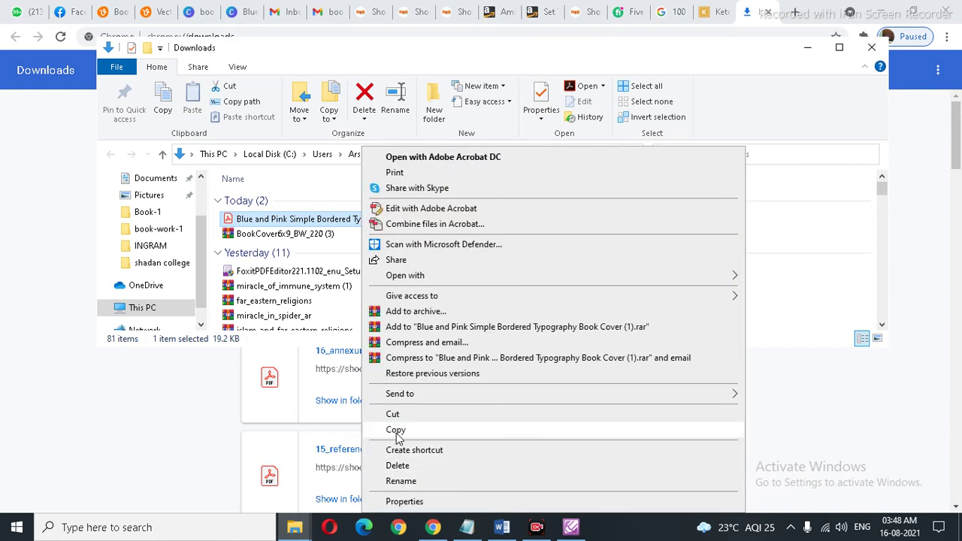
click(396, 432)
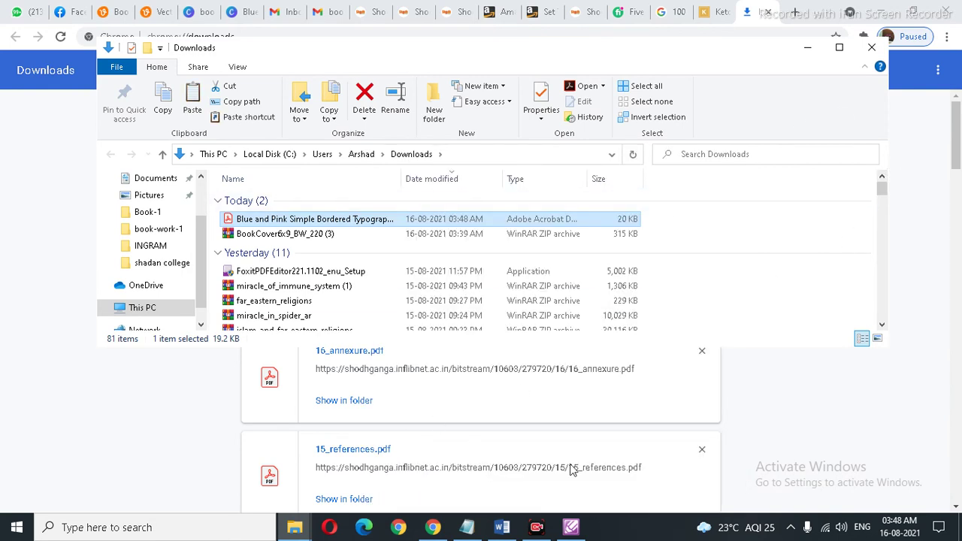
Step: Paste the cover PDF into the 6x9_BW_220 folder window
click(295, 527)
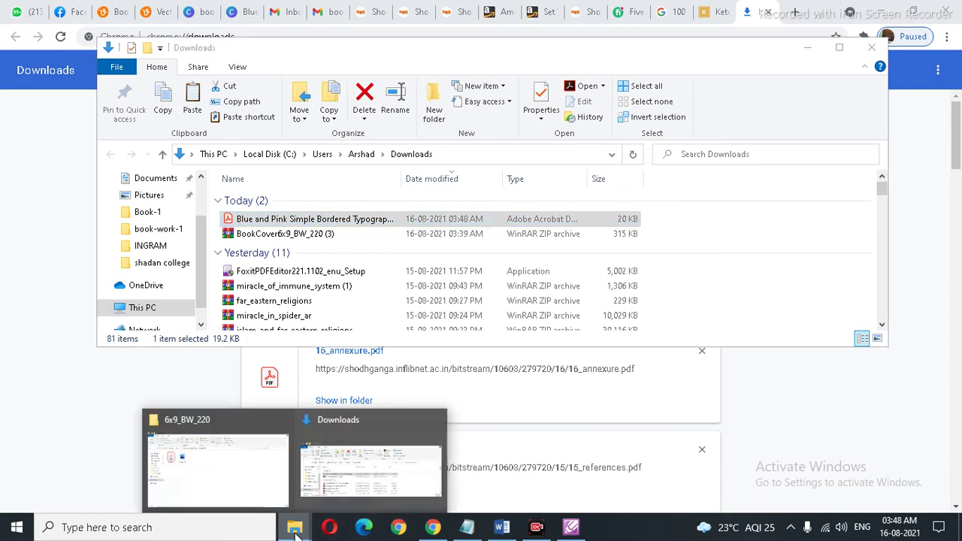
click(246, 492)
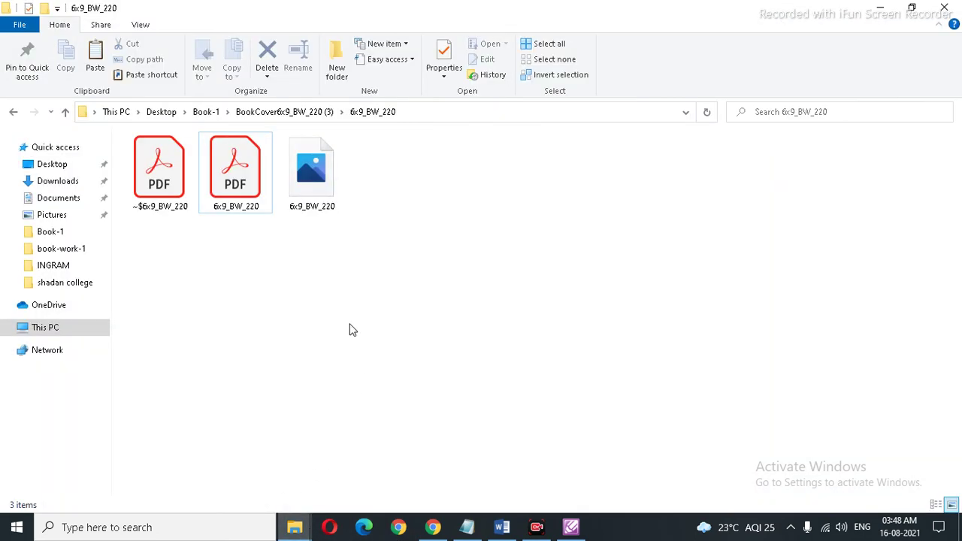
right_click(347, 295)
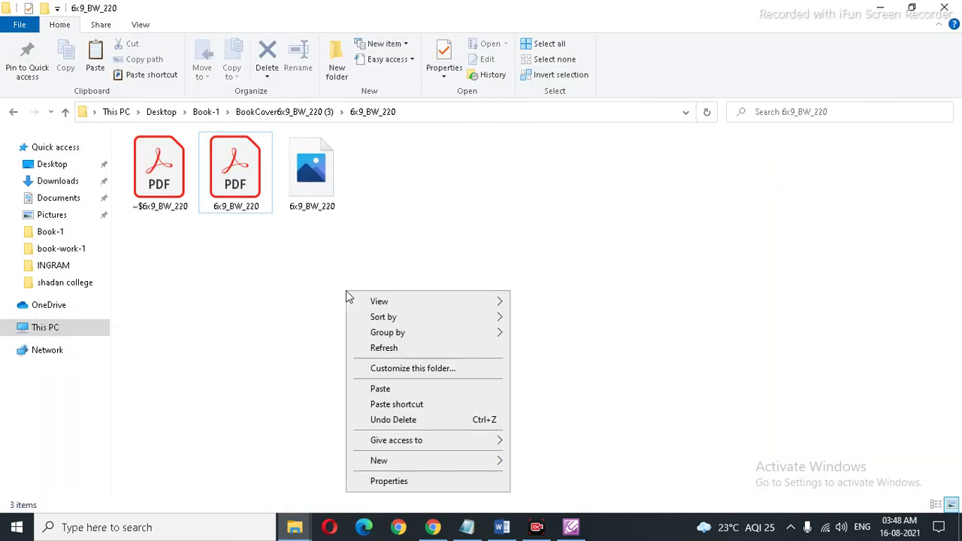
click(377, 387)
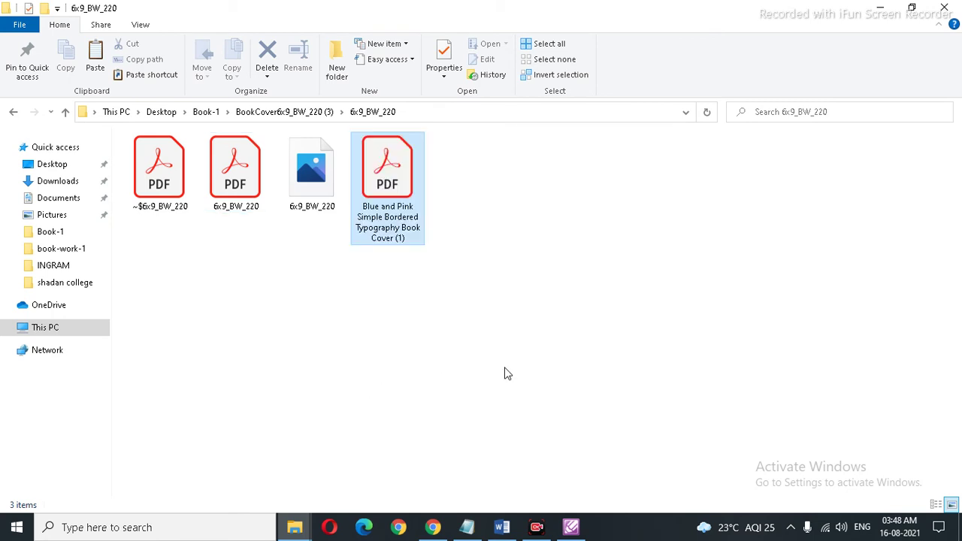
click(571, 527)
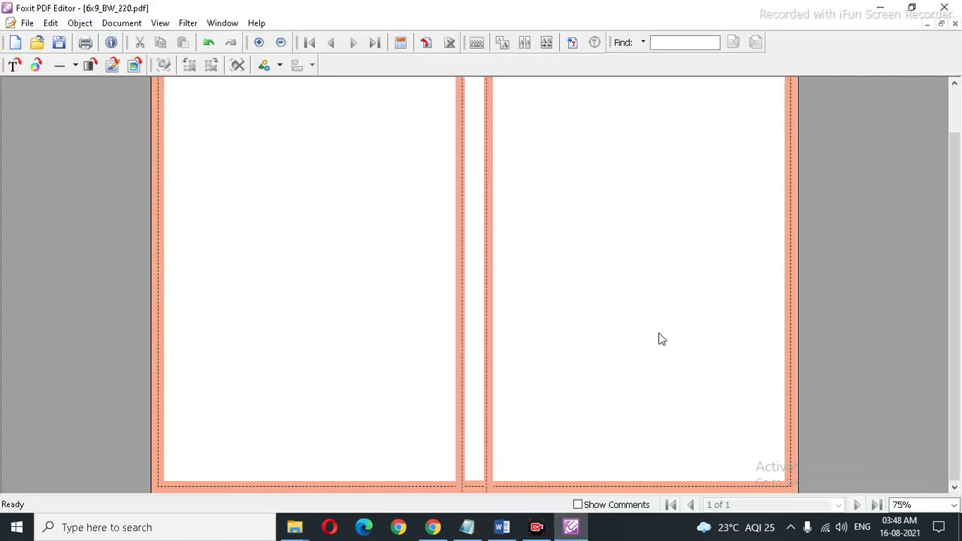
Step: Open the Blue and Pink Simple Bordered Typography Book Cover (1) PDF in Foxit
scroll(656, 208, up, 1)
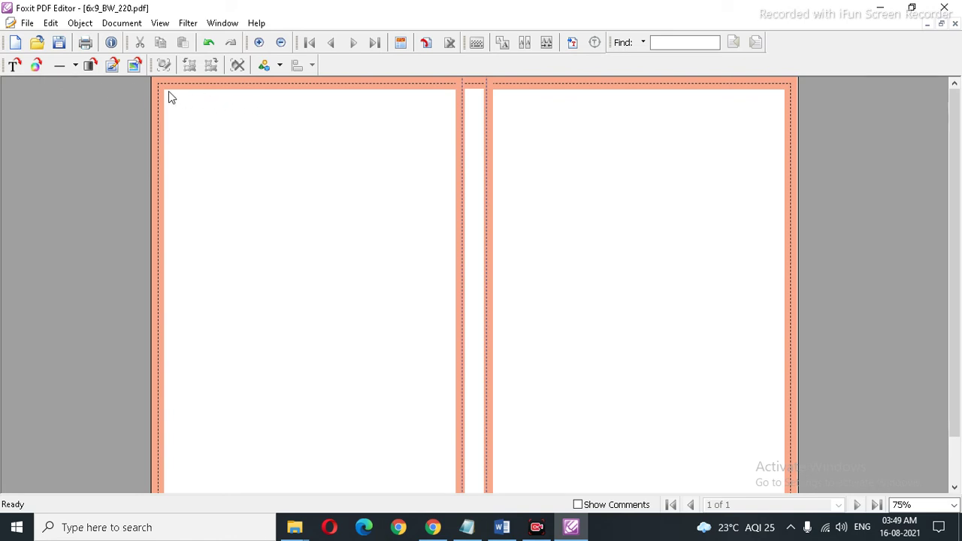
click(36, 42)
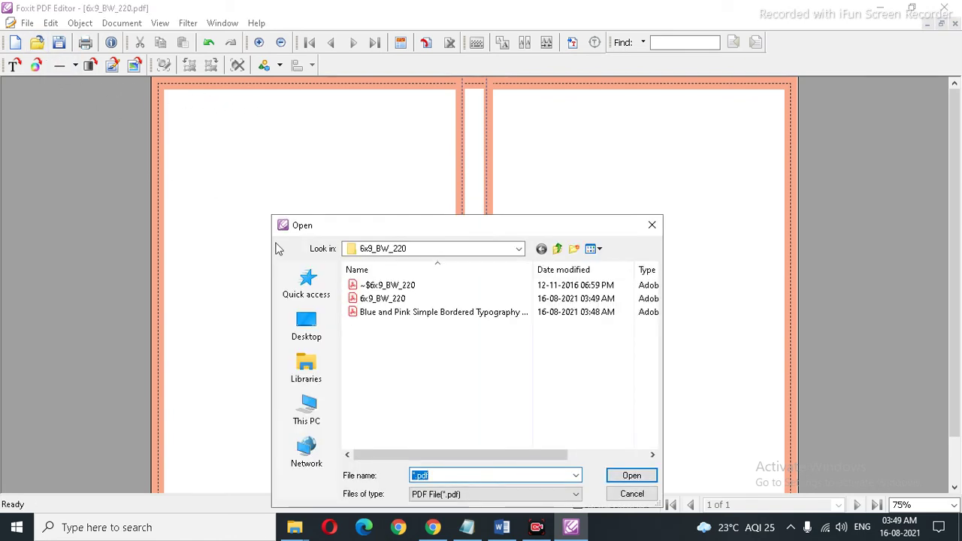
click(417, 314)
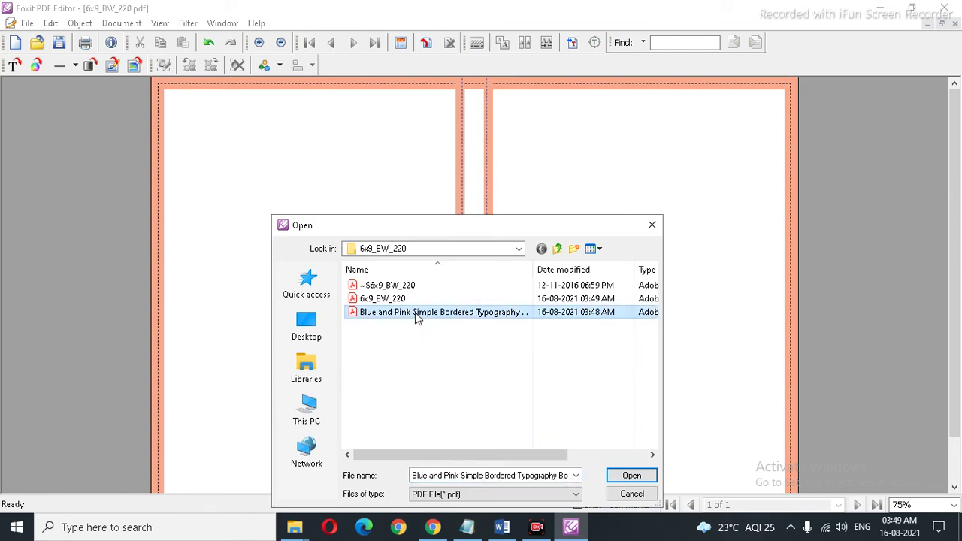
double_click(417, 315)
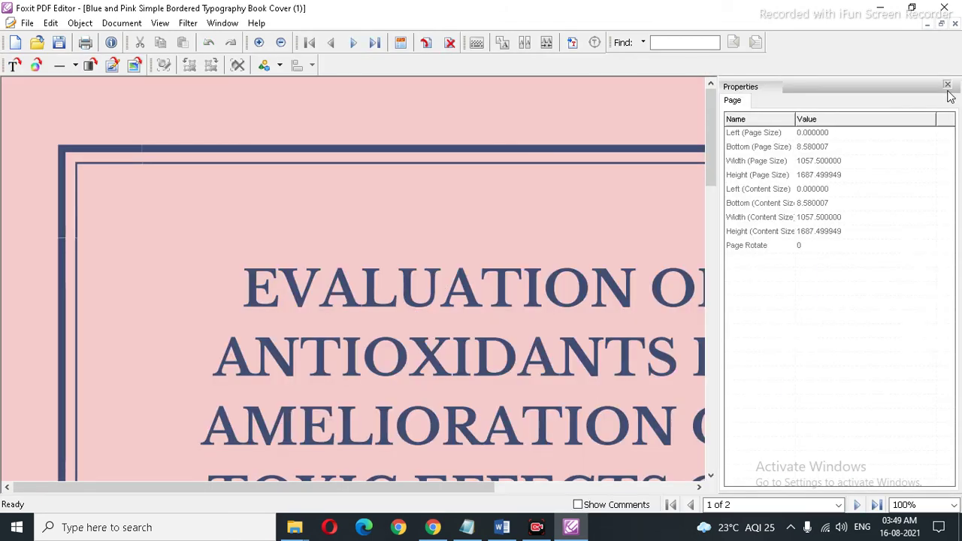
click(947, 85)
Step: At 25% zoom, select all objects on the cover page and copy them
click(953, 505)
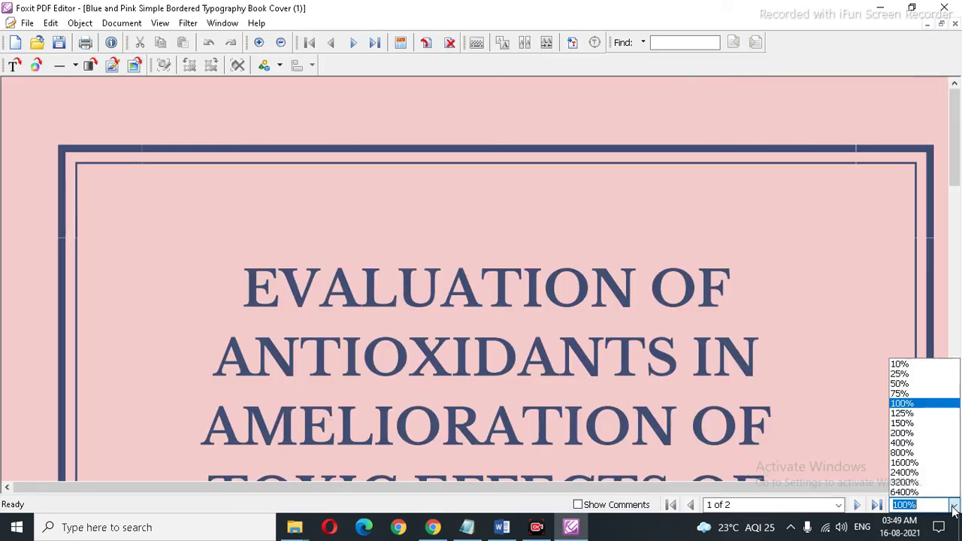
click(912, 374)
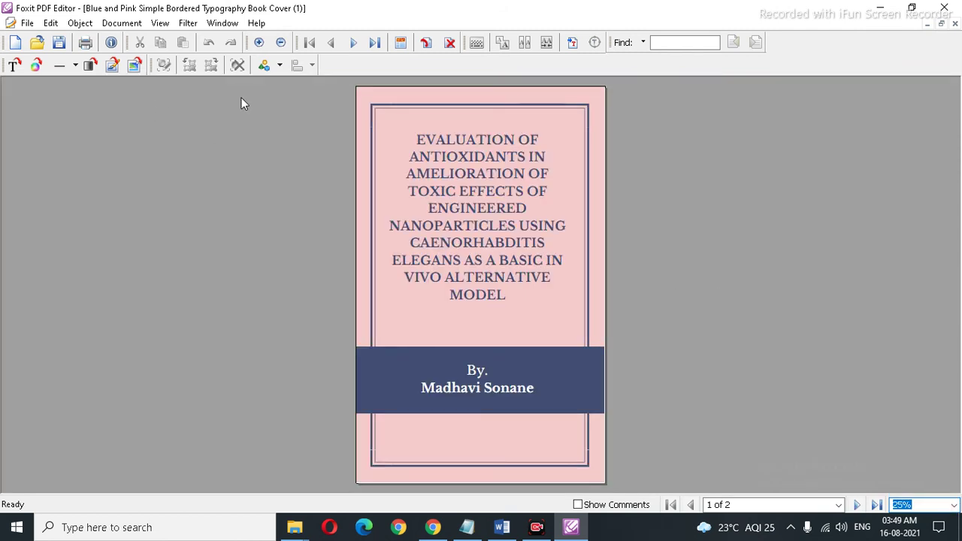
key(ctrl+a)
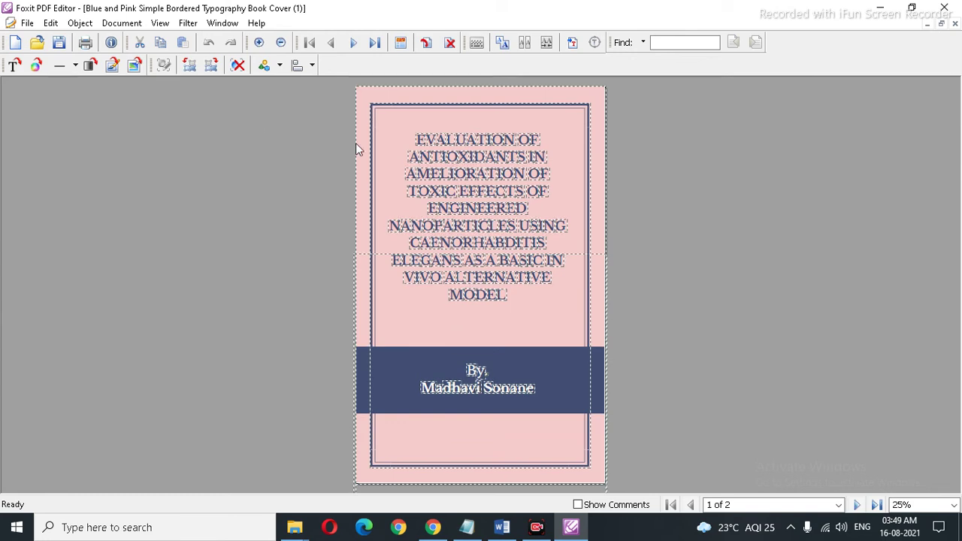
right_click(507, 113)
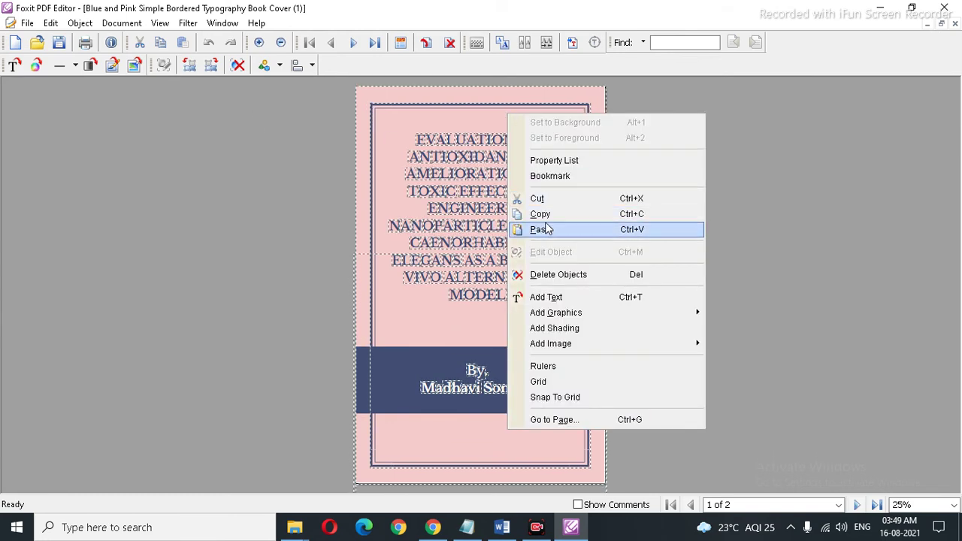
click(541, 213)
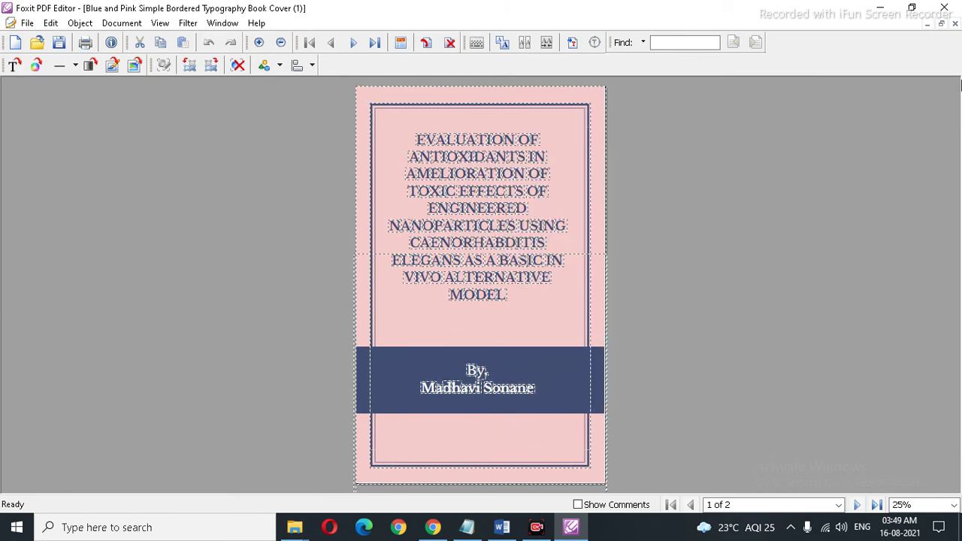
Step: Minimize the cover document and maximize the 6x9_BW_220 template
click(941, 24)
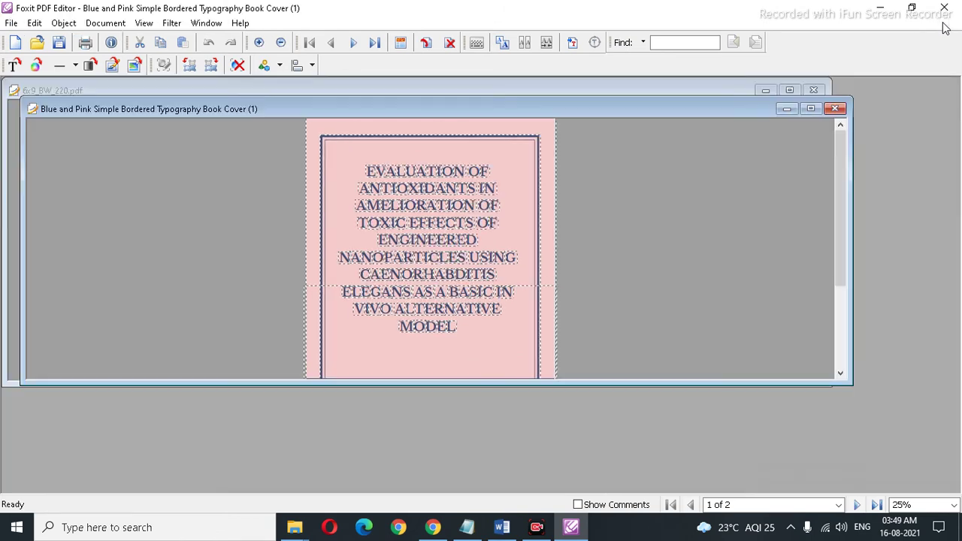
click(786, 109)
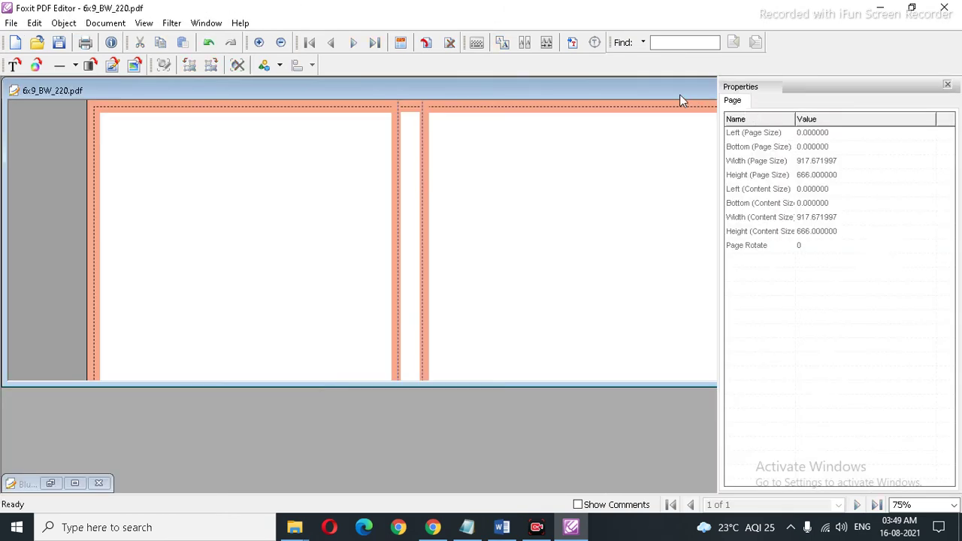
click(947, 84)
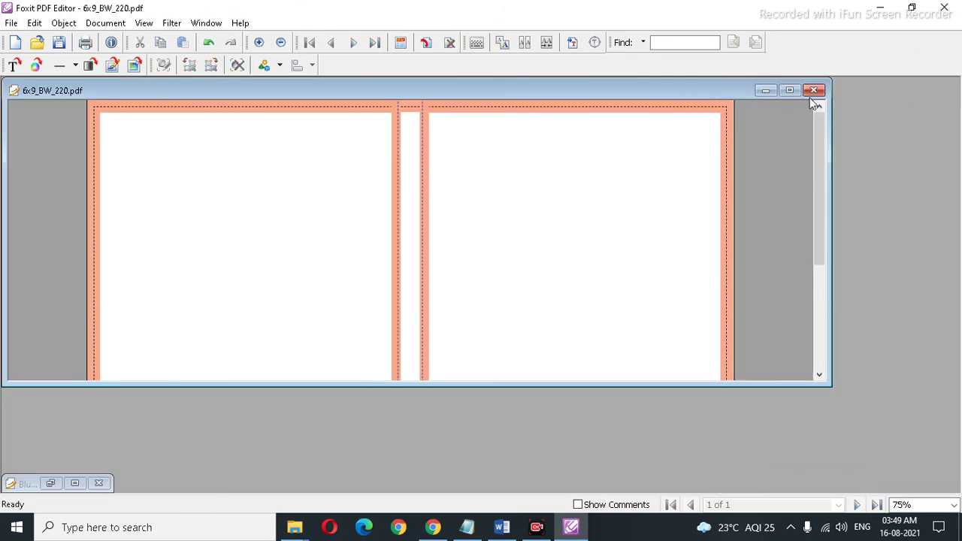
click(790, 91)
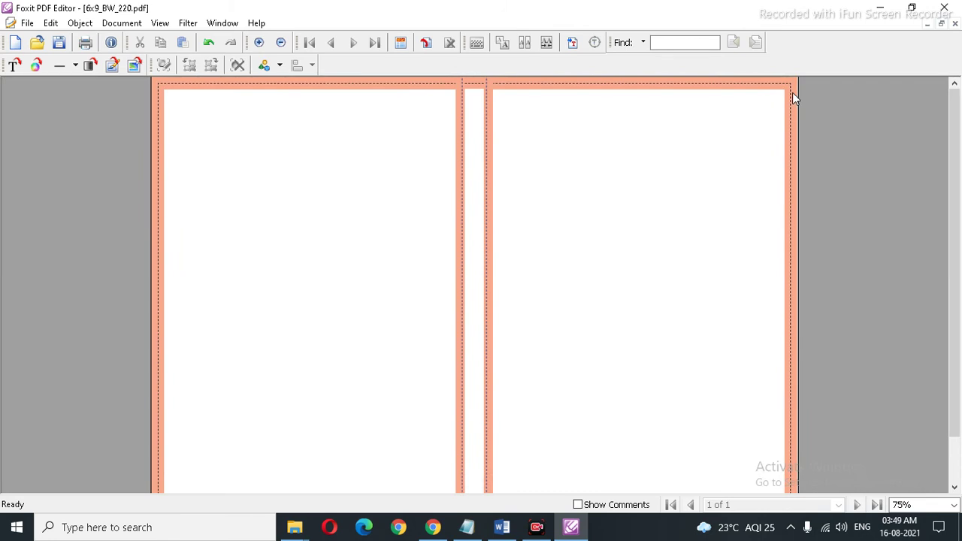
Step: Paste the cover objects onto the template, check at 25%, then undo the paste
key(ctrl+v)
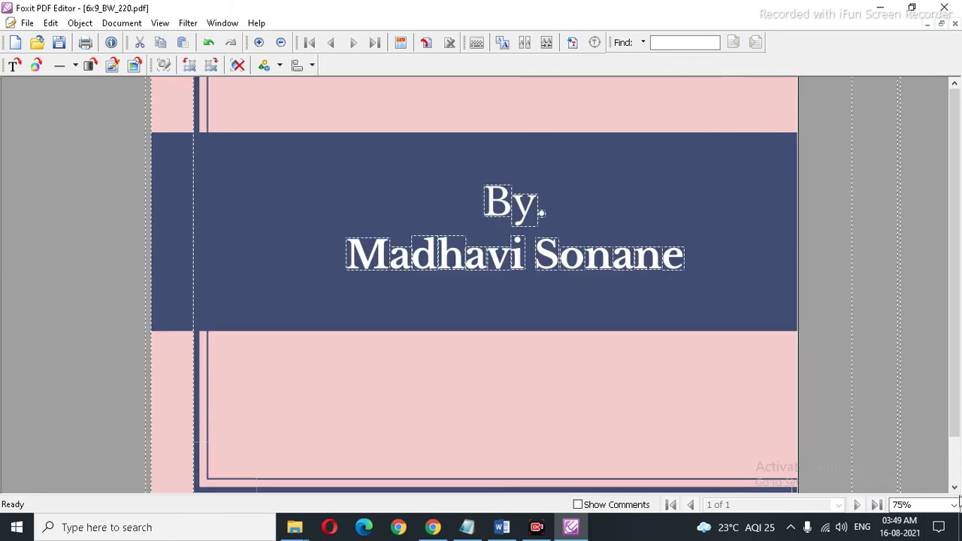
click(953, 505)
click(911, 375)
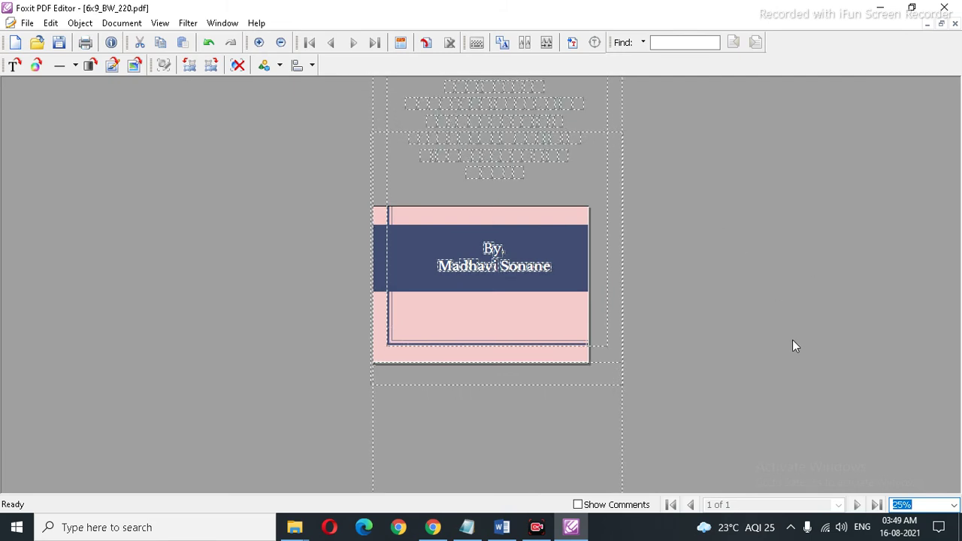
key(ctrl+z)
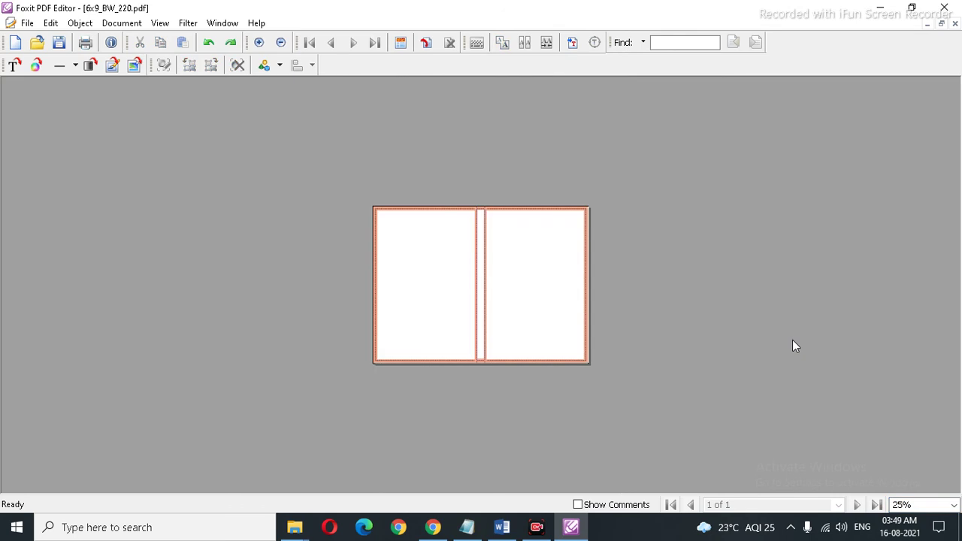
right_click(779, 331)
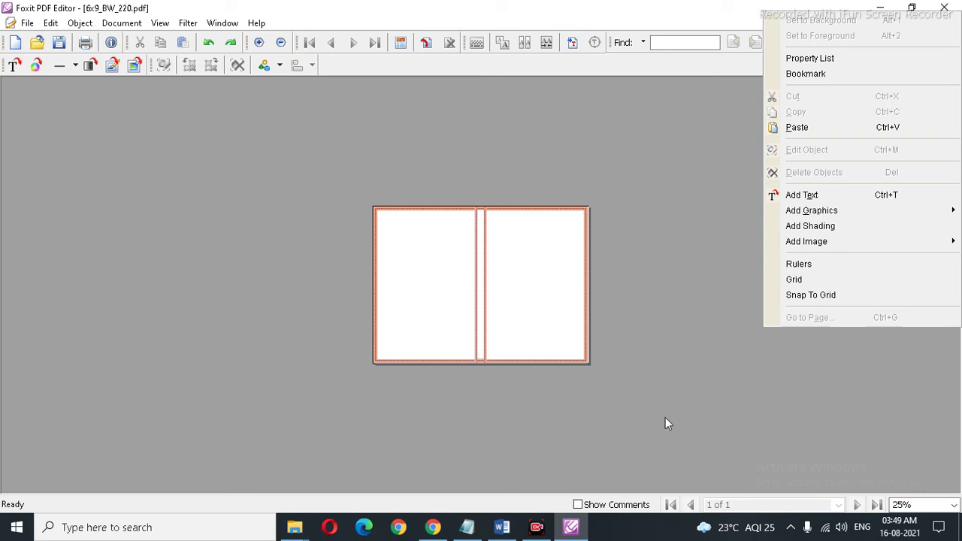
click(433, 527)
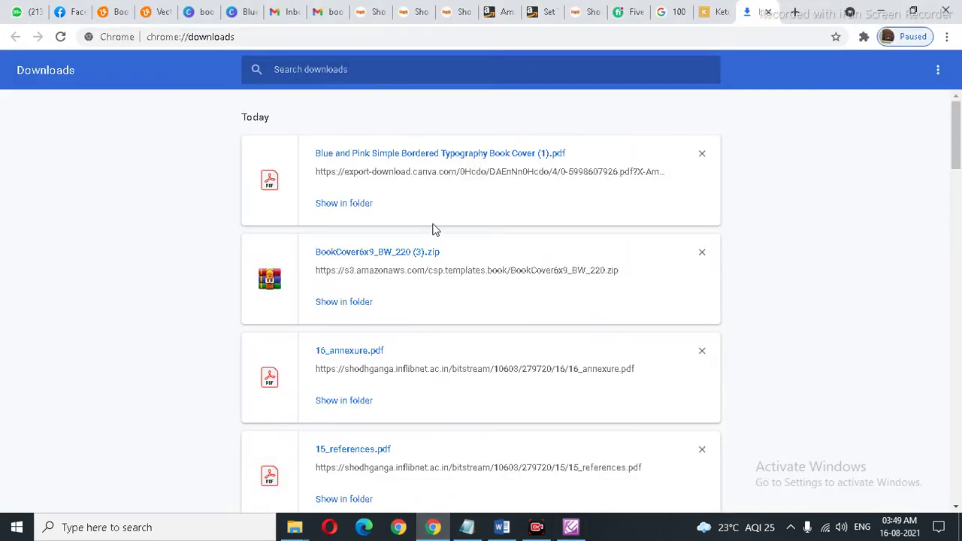
Step: Return to the Canva editor and close the download success message
click(220, 9)
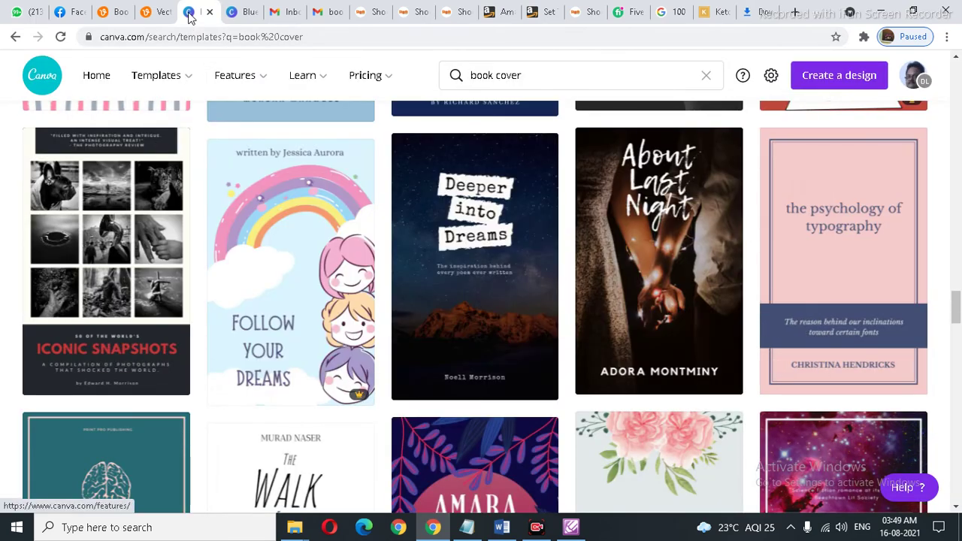
click(236, 14)
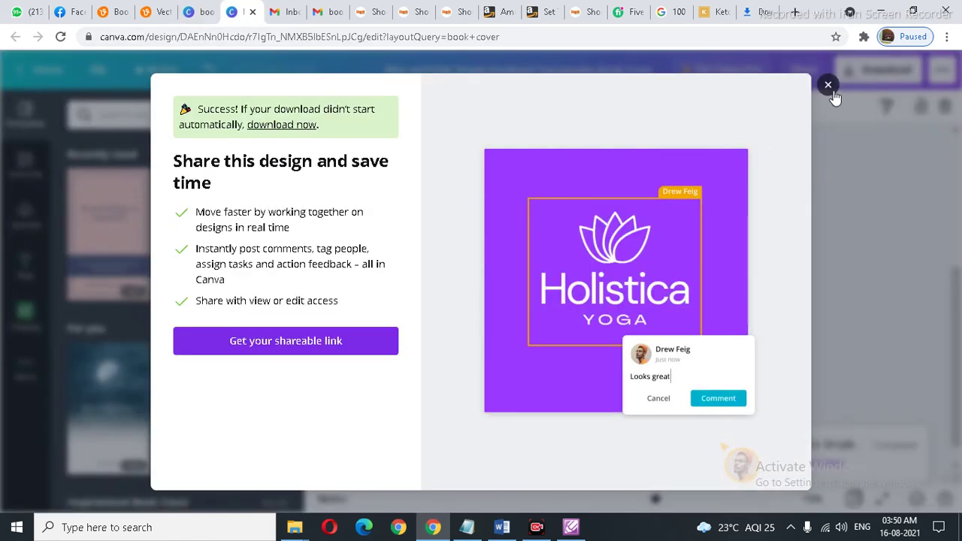
click(832, 94)
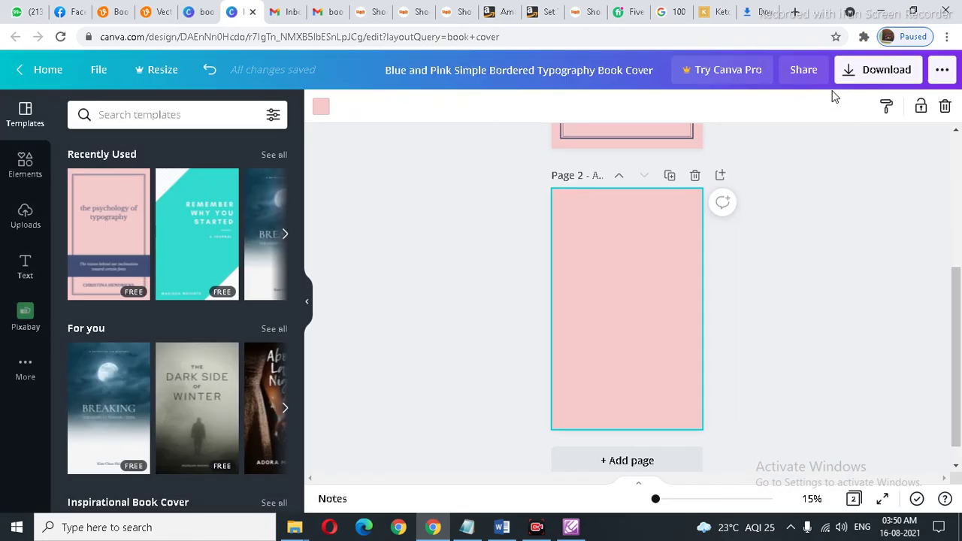
Step: Download the design as PNG images and open the resulting zip archive
click(889, 73)
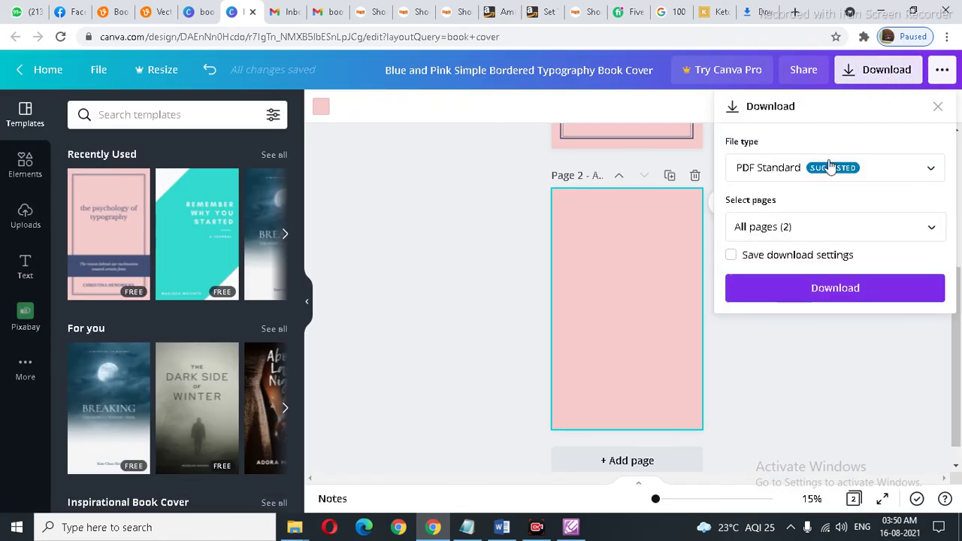
click(887, 179)
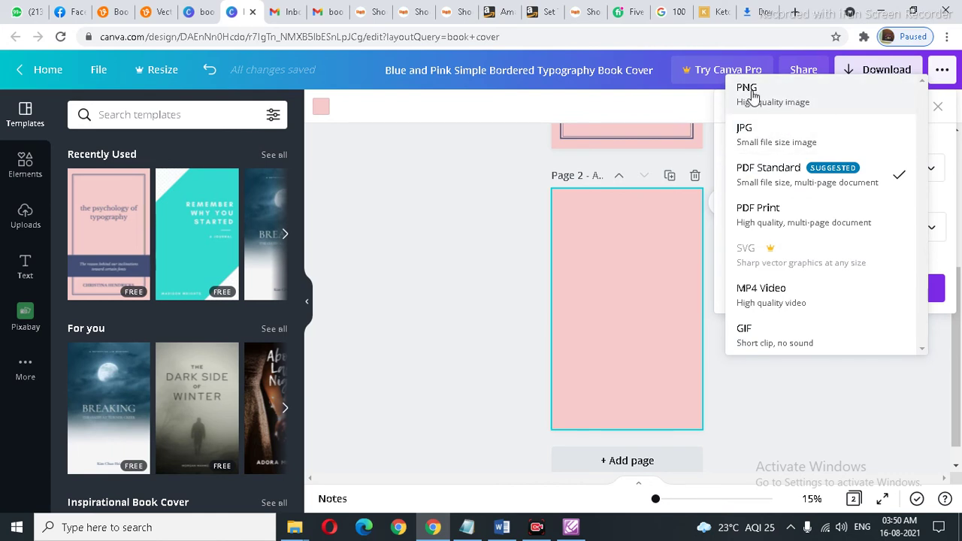
click(755, 94)
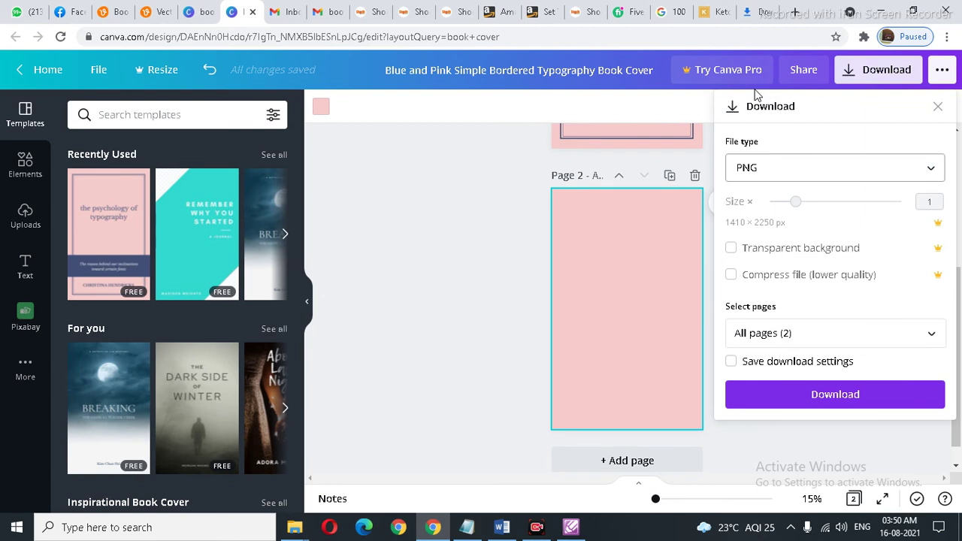
click(821, 393)
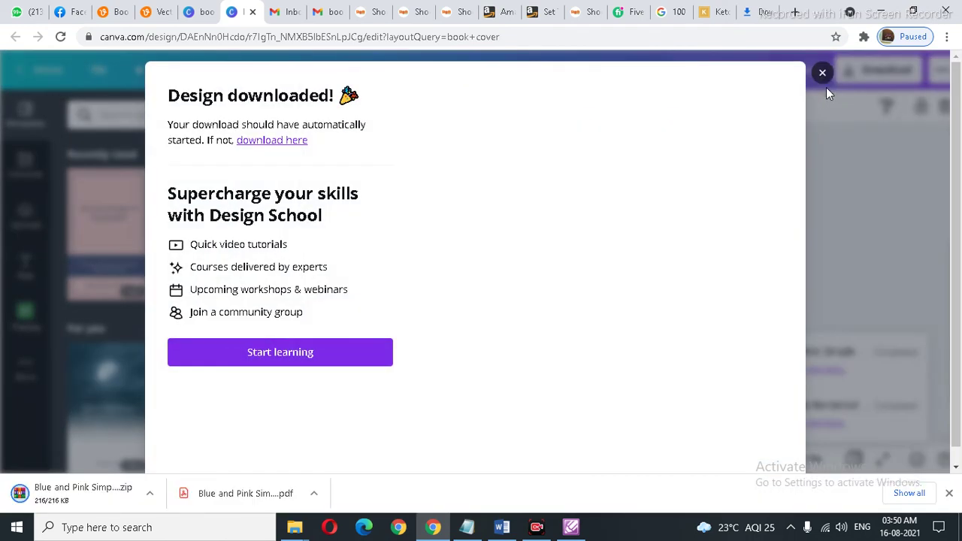
click(826, 83)
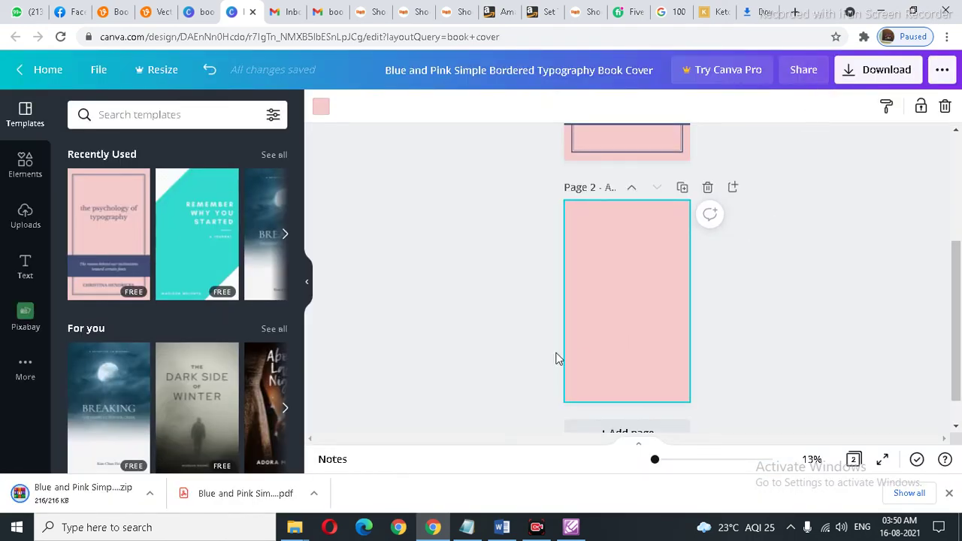
click(85, 496)
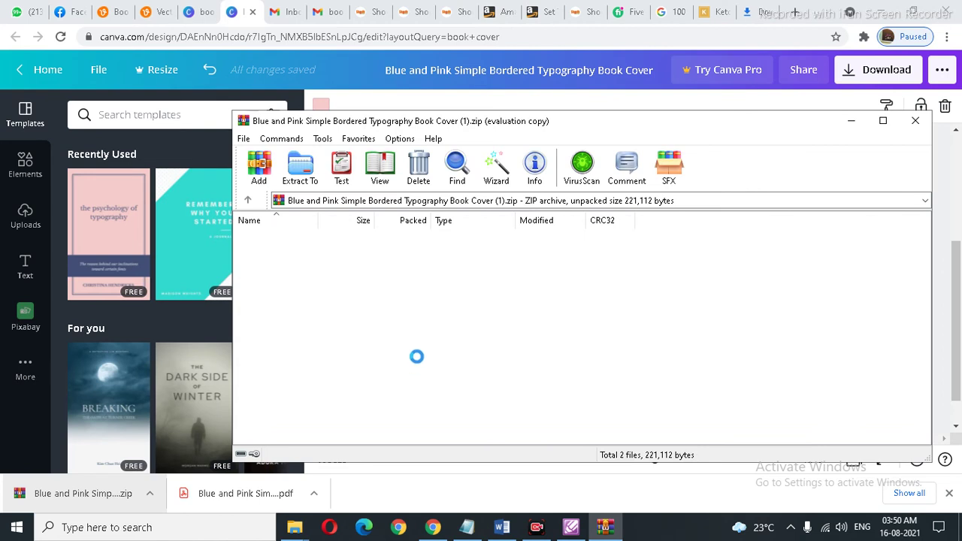
Step: Extract the archive's images to Desktop\Book-1\BookCover6x9_BW_220 (3)
click(303, 176)
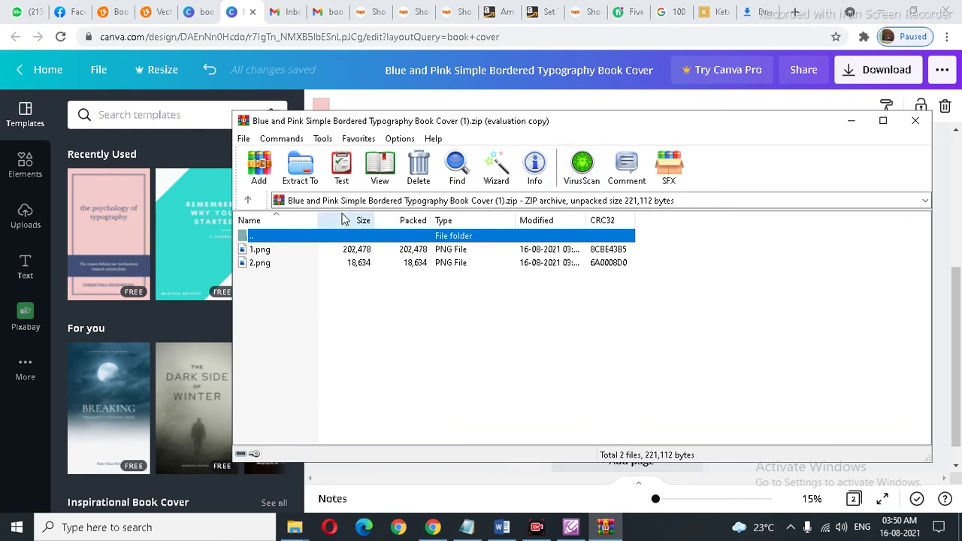
click(301, 167)
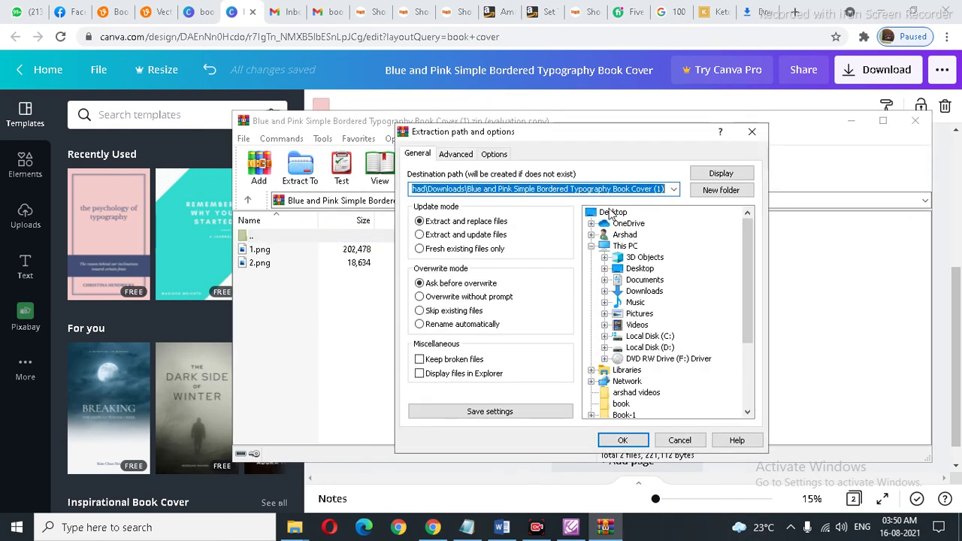
click(613, 213)
drag(739, 288, 744, 332)
click(626, 348)
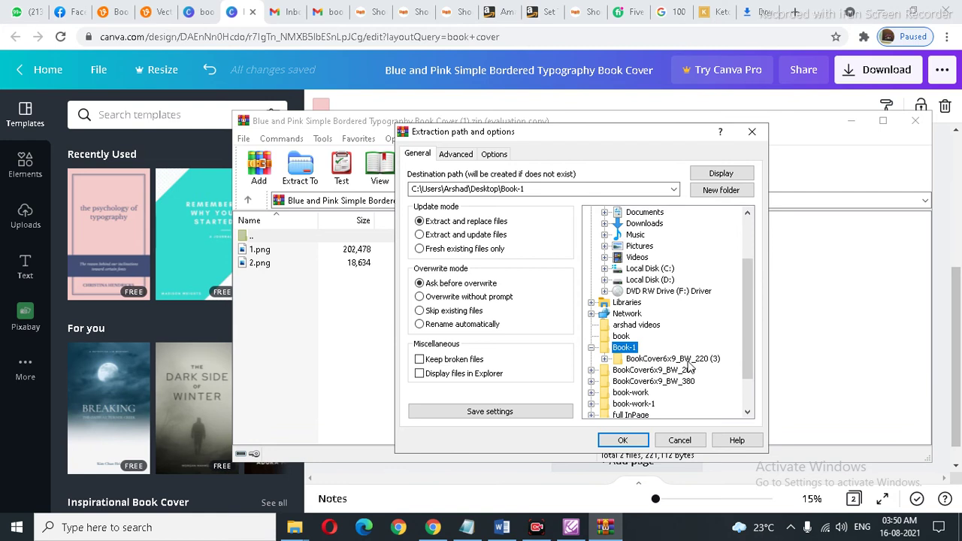
click(677, 360)
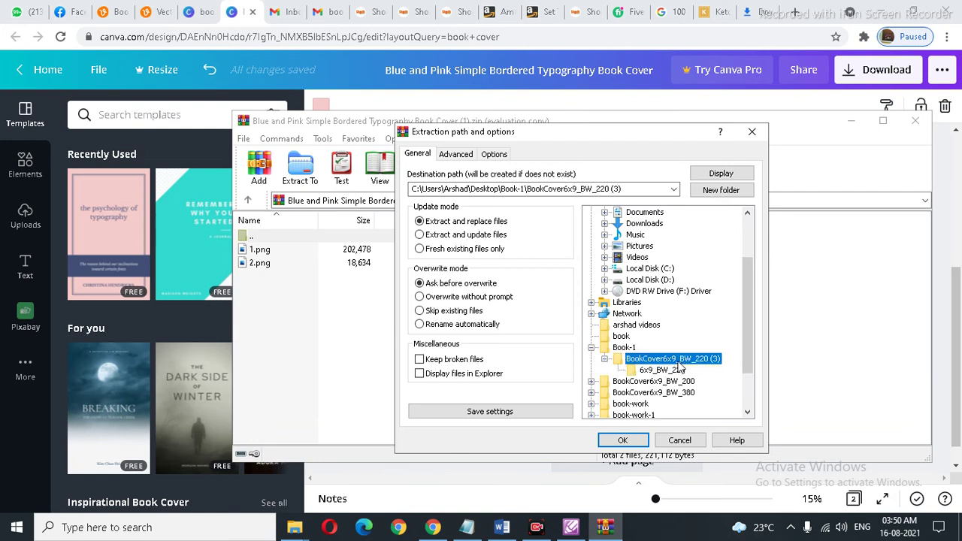
click(623, 441)
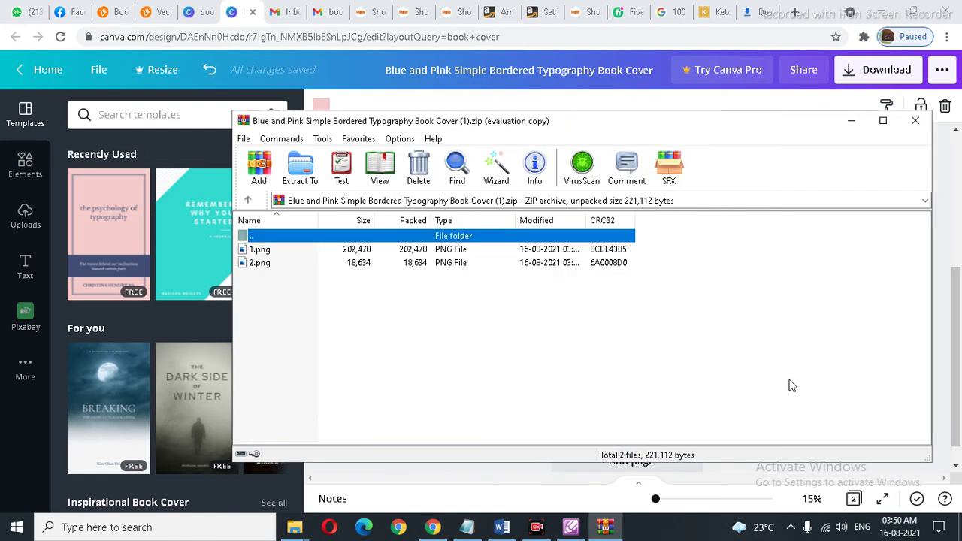
Step: Insert extracted cover image 1 onto the 6x9_BW_220 template page
click(571, 527)
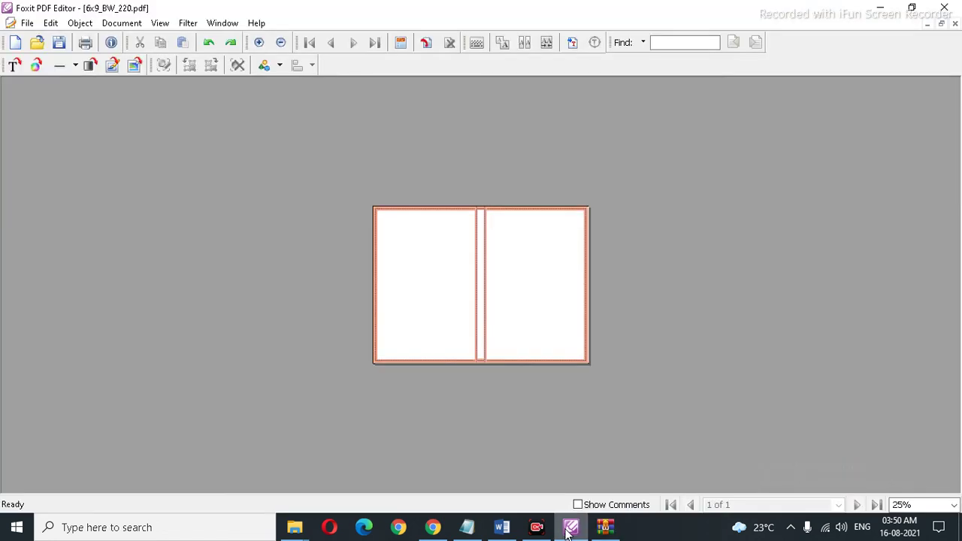
click(135, 66)
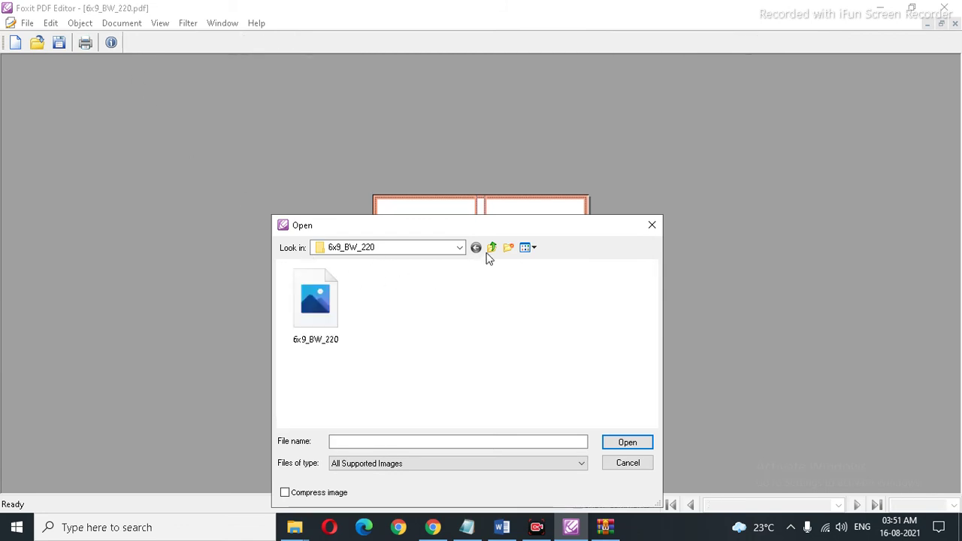
click(492, 248)
double_click(395, 308)
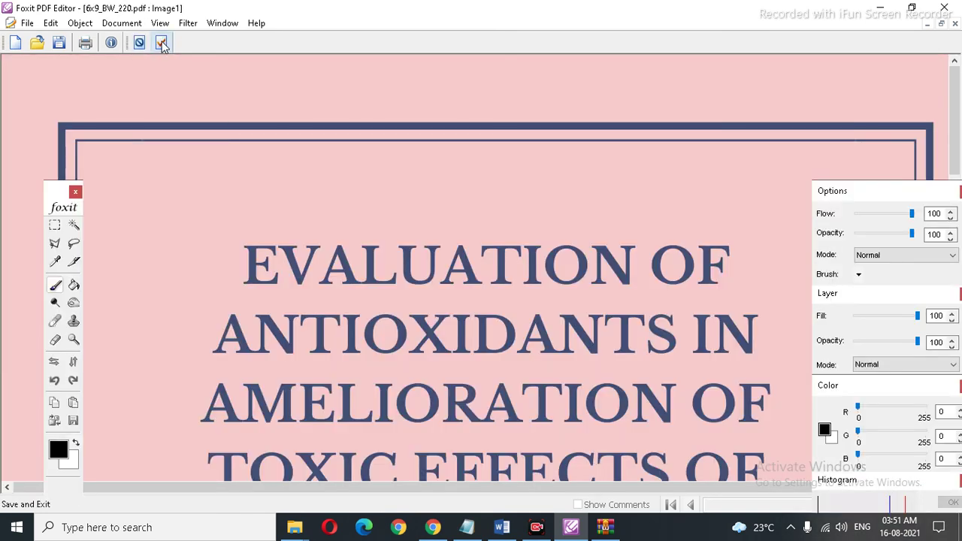
click(161, 43)
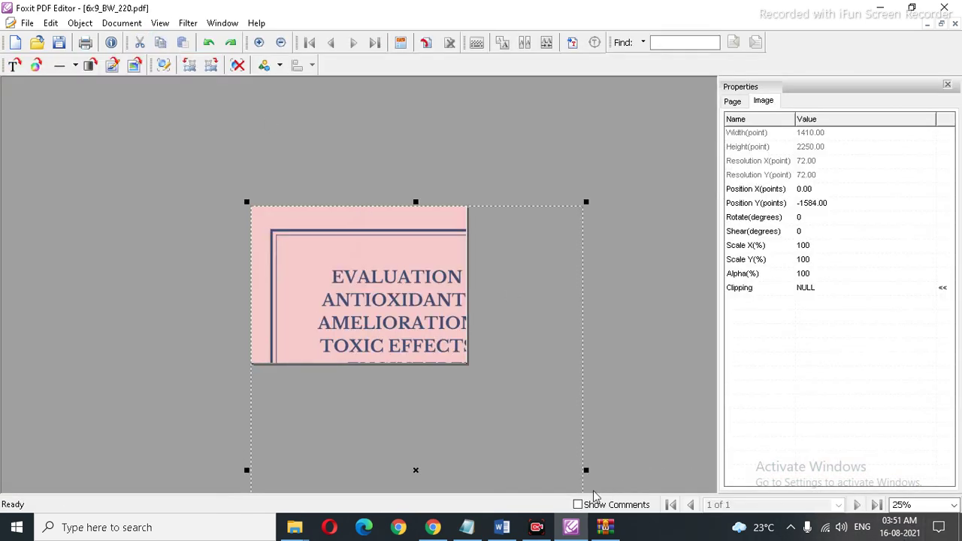
Step: Shrink cover image 1 narrower and shorter onto the template's right half
drag(587, 470, 407, 469)
drag(327, 203, 382, 260)
drag(303, 344, 396, 293)
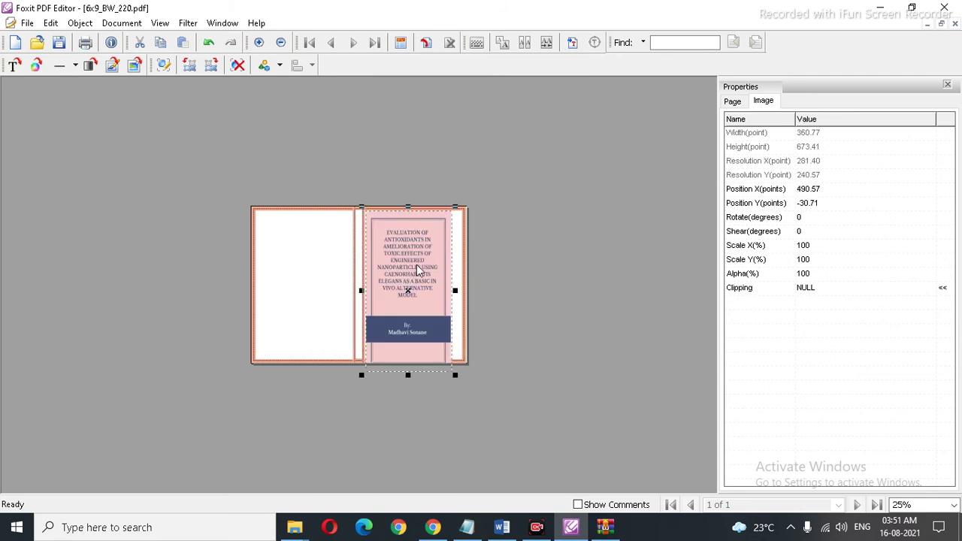
click(456, 293)
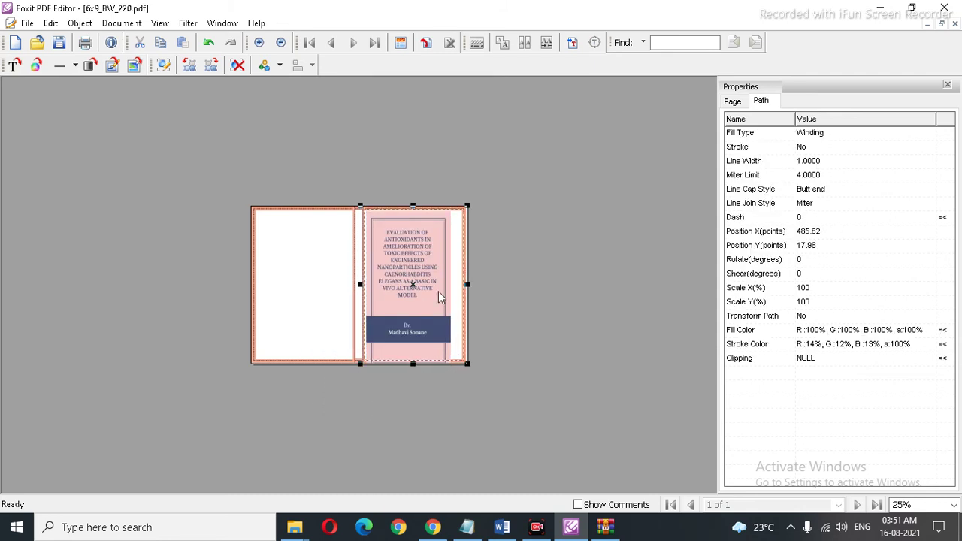
click(469, 295)
click(524, 297)
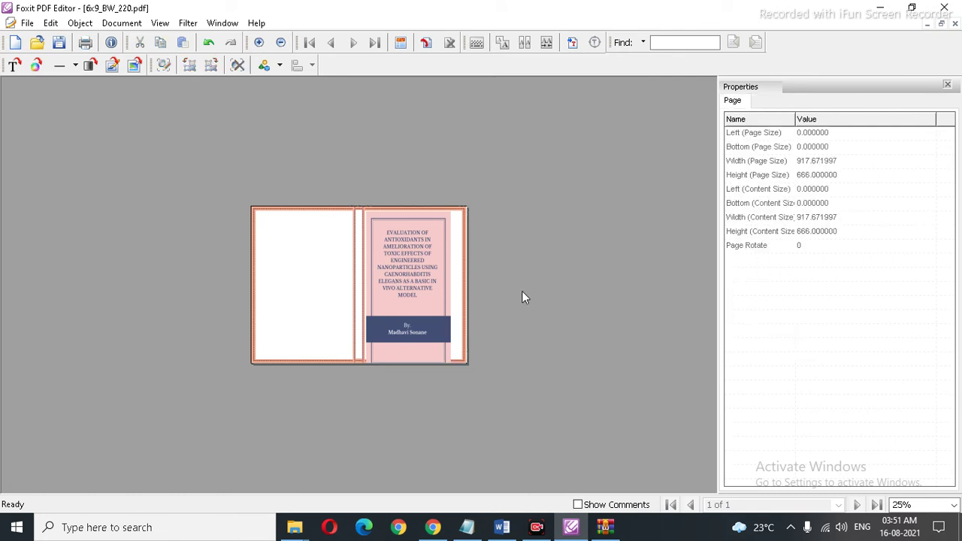
click(412, 275)
Step: Stretch the cover image to the page's right edge and top, and toward the spine
drag(461, 293, 467, 292)
click(495, 264)
click(426, 239)
drag(416, 215, 415, 204)
click(526, 239)
click(430, 236)
click(408, 382)
click(425, 334)
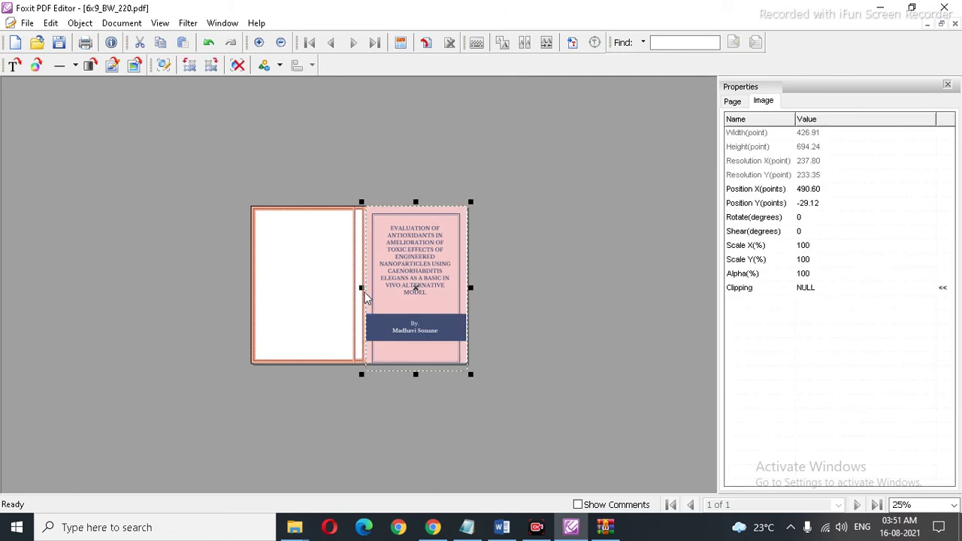
drag(363, 289, 361, 290)
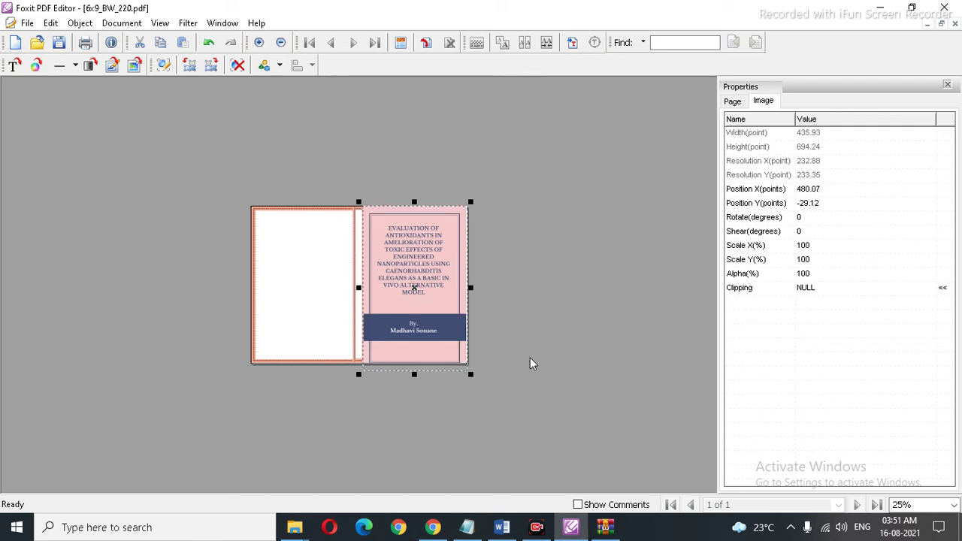
click(535, 366)
click(953, 505)
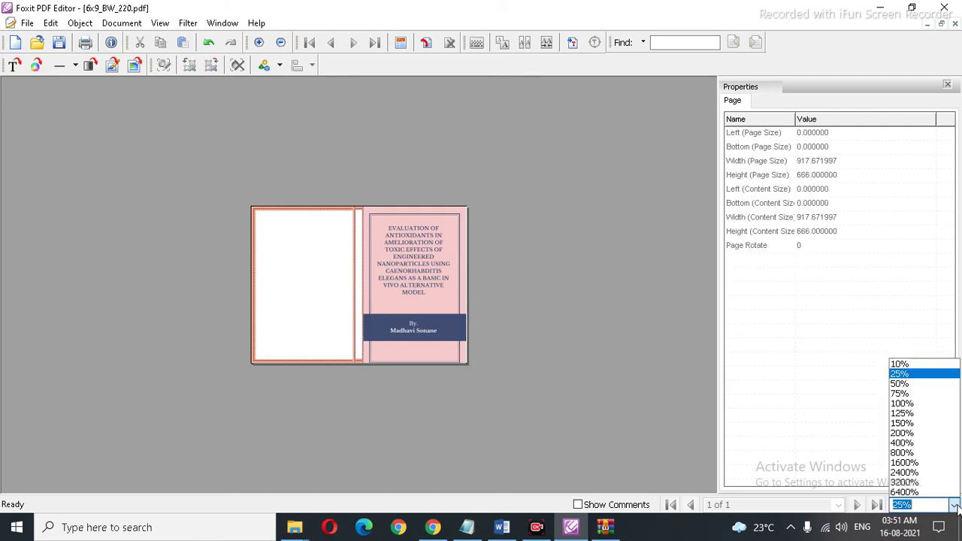
Step: At 50% zoom, widen the front-cover image to the spine, reaching 441.90 × 694.24 points
click(917, 384)
click(571, 237)
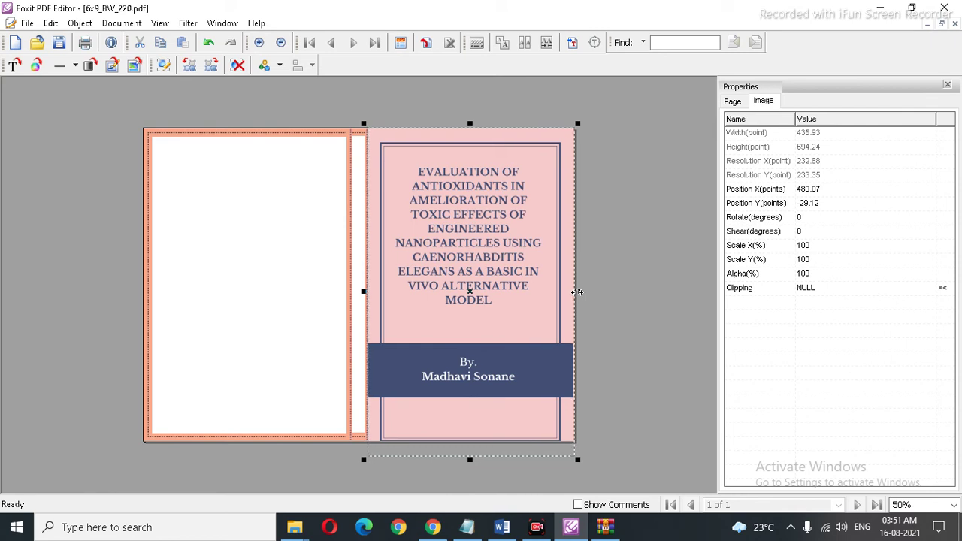
click(643, 255)
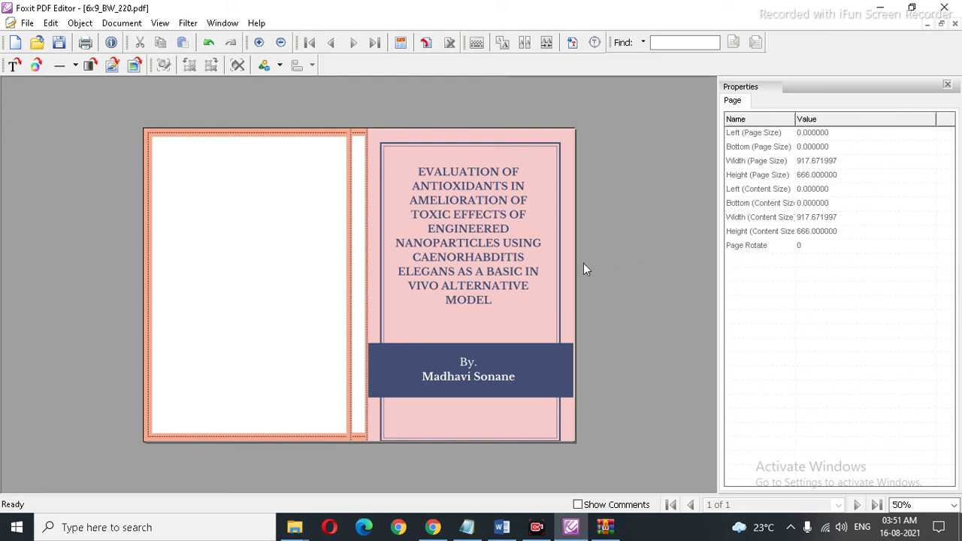
click(554, 258)
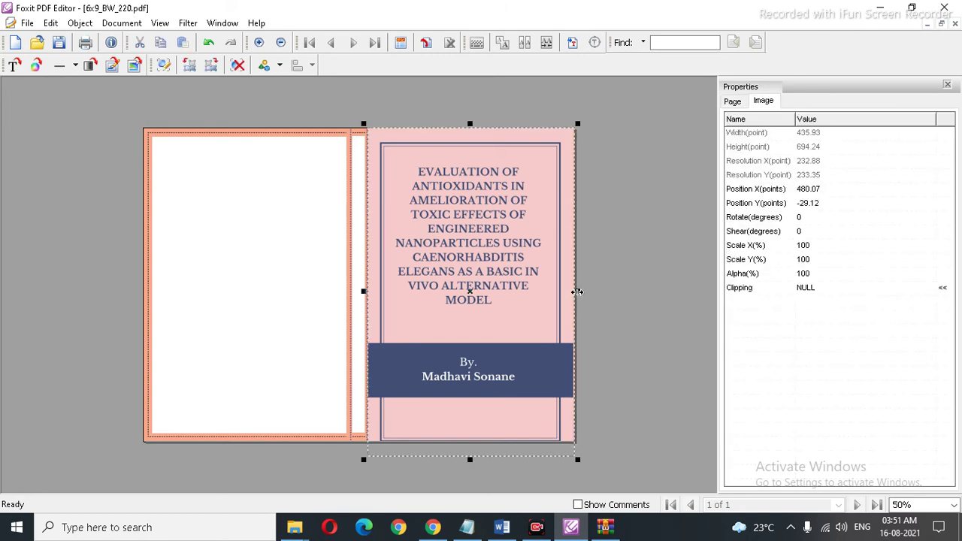
drag(577, 292, 576, 291)
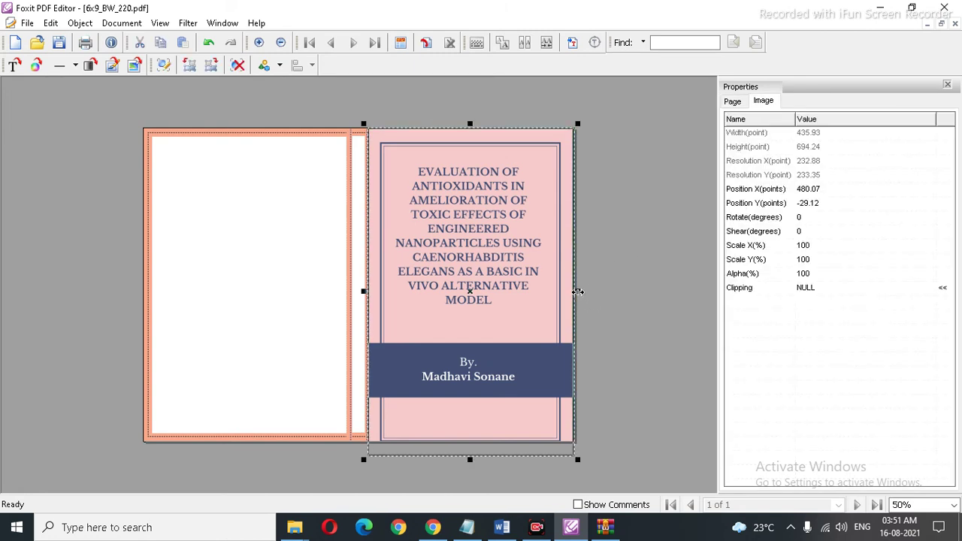
click(642, 265)
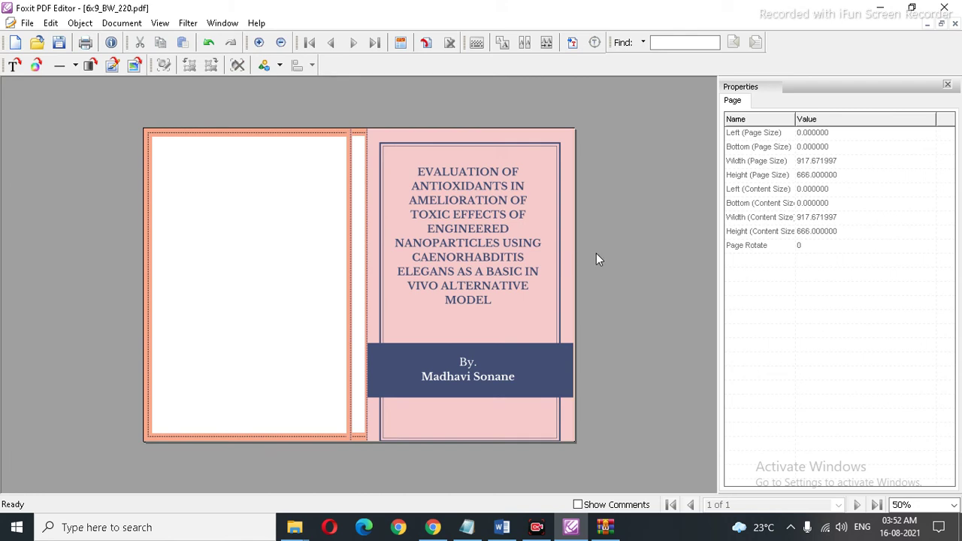
click(378, 292)
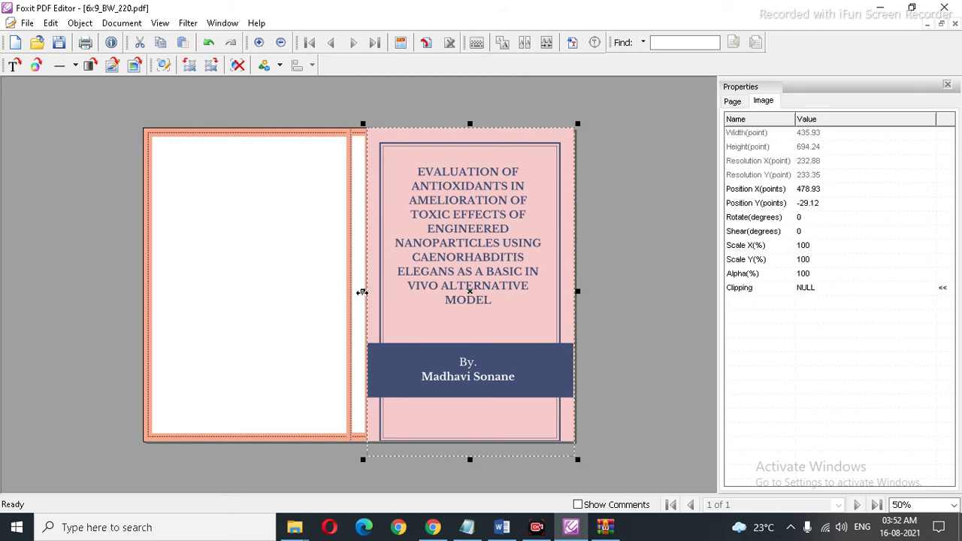
drag(362, 292, 360, 292)
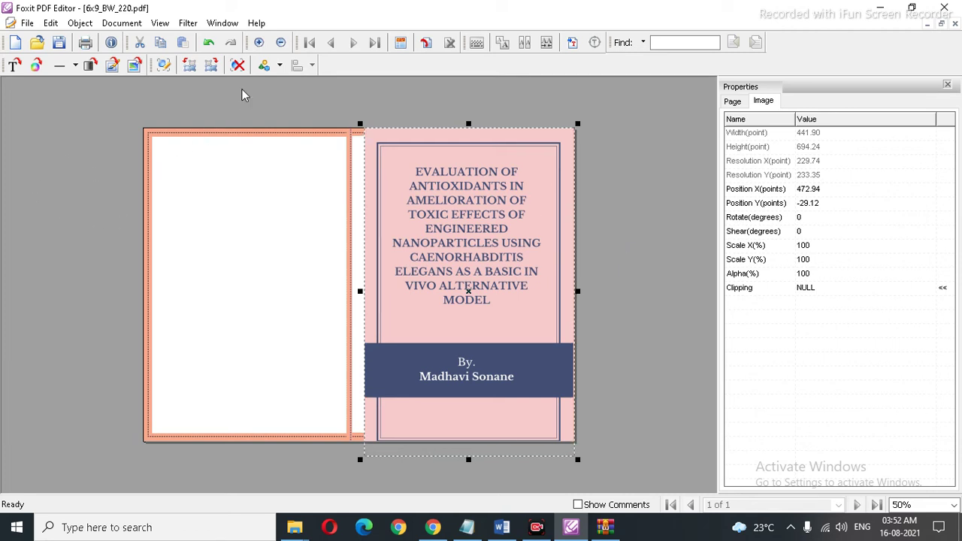
click(134, 64)
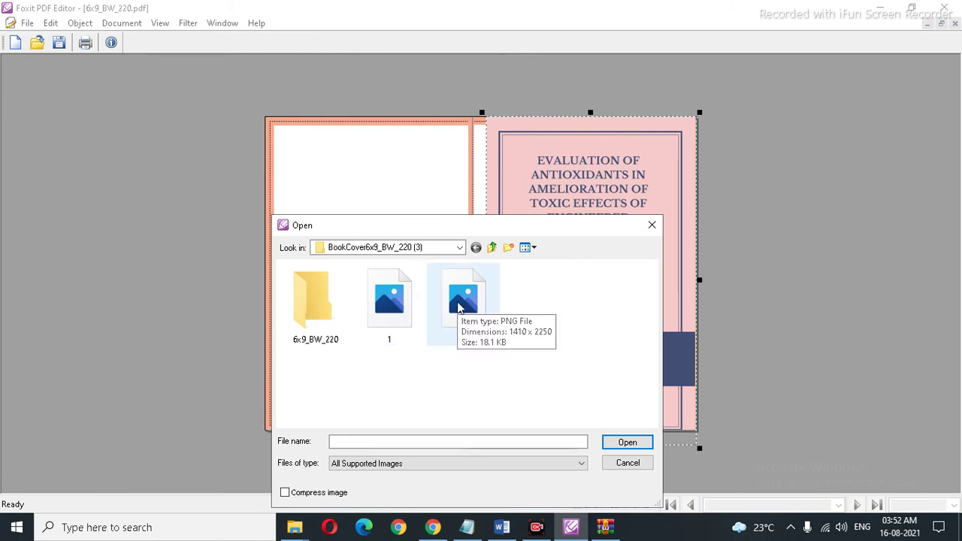
Step: Insert cover image 2 and zoom the page out to 25%
double_click(460, 302)
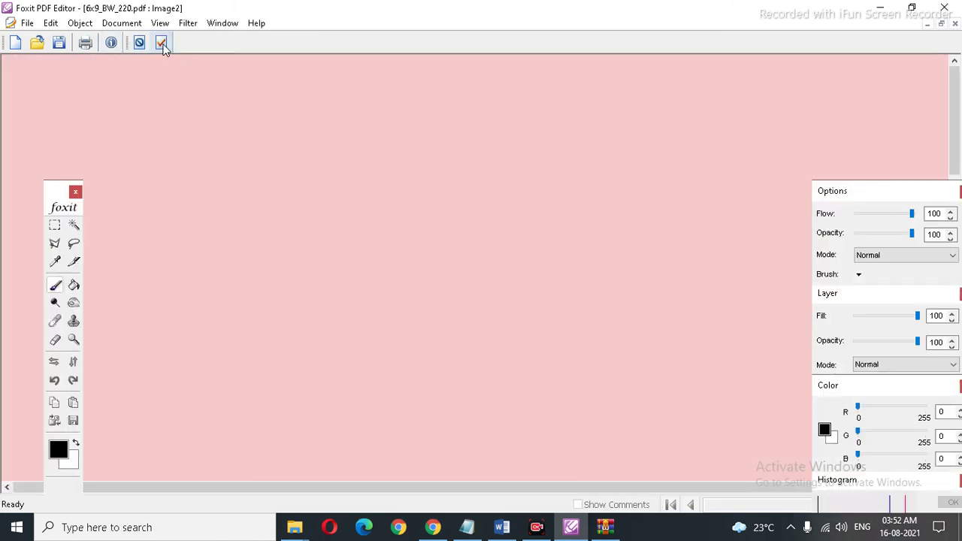
click(161, 43)
click(954, 505)
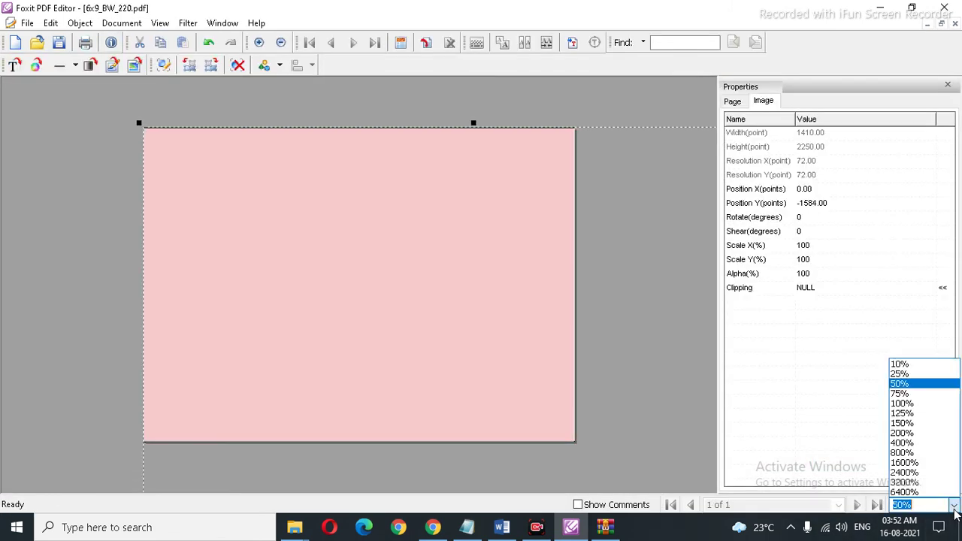
click(924, 374)
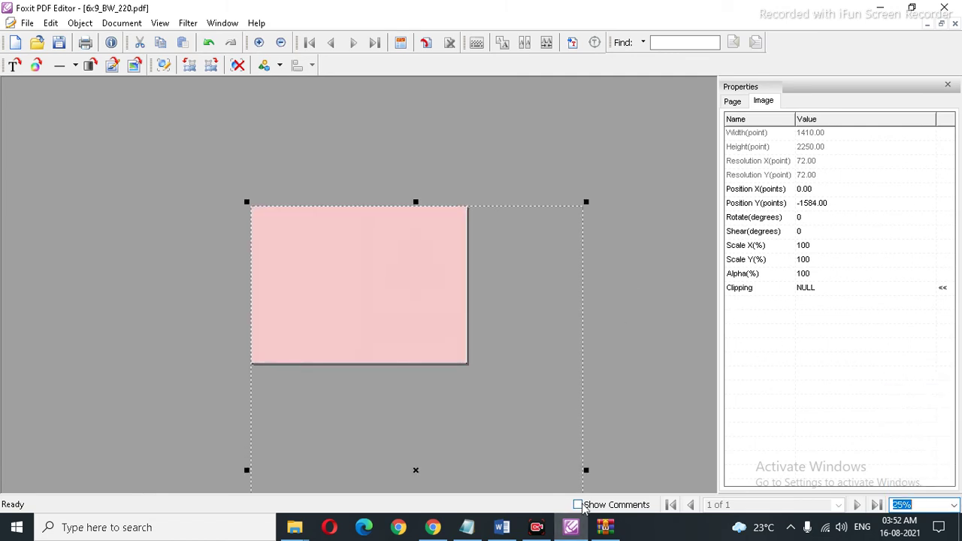
Step: Fit image 2 on the back-cover half, stretched to the spine at 459.72 × 658.39 points
drag(587, 470, 355, 470)
drag(299, 201, 305, 442)
drag(311, 475, 303, 399)
drag(313, 447, 312, 256)
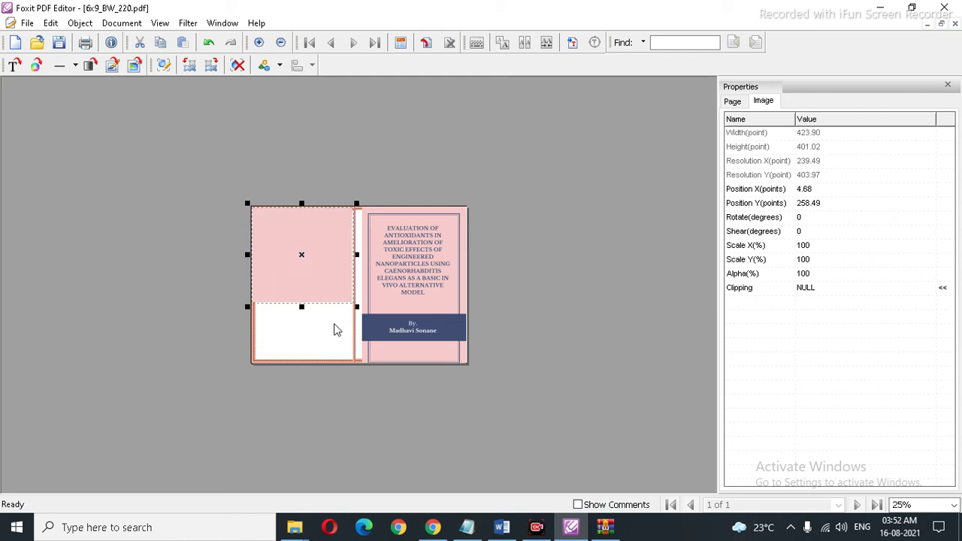
drag(302, 307, 296, 363)
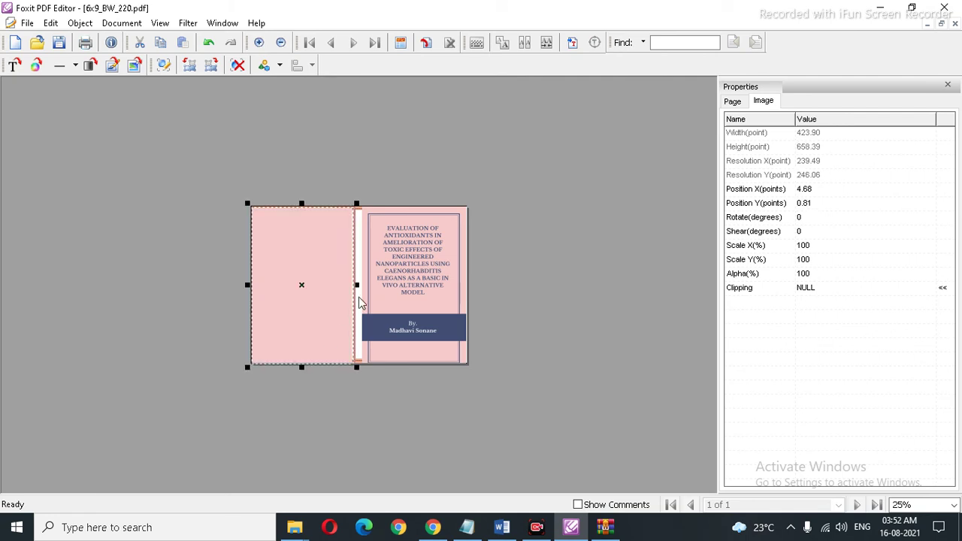
drag(357, 286, 362, 286)
click(599, 277)
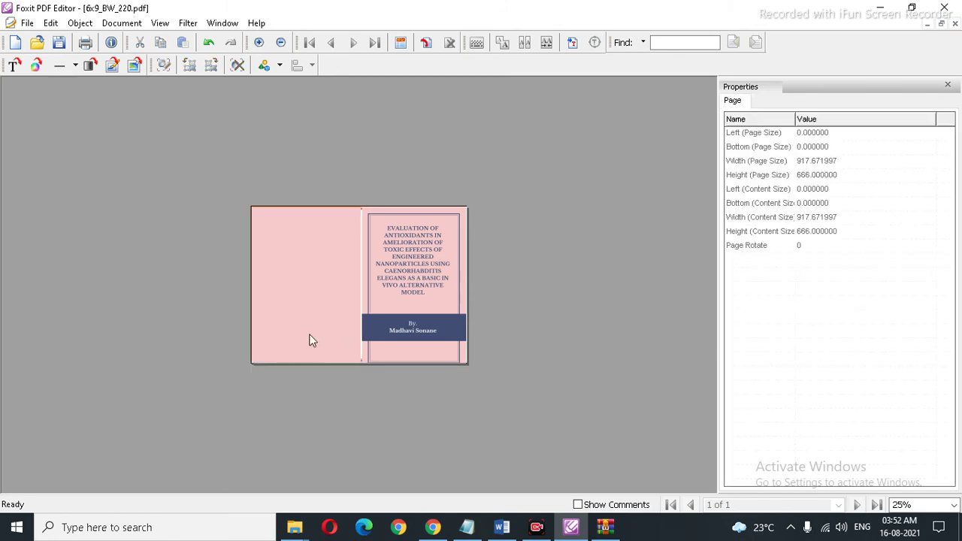
click(349, 293)
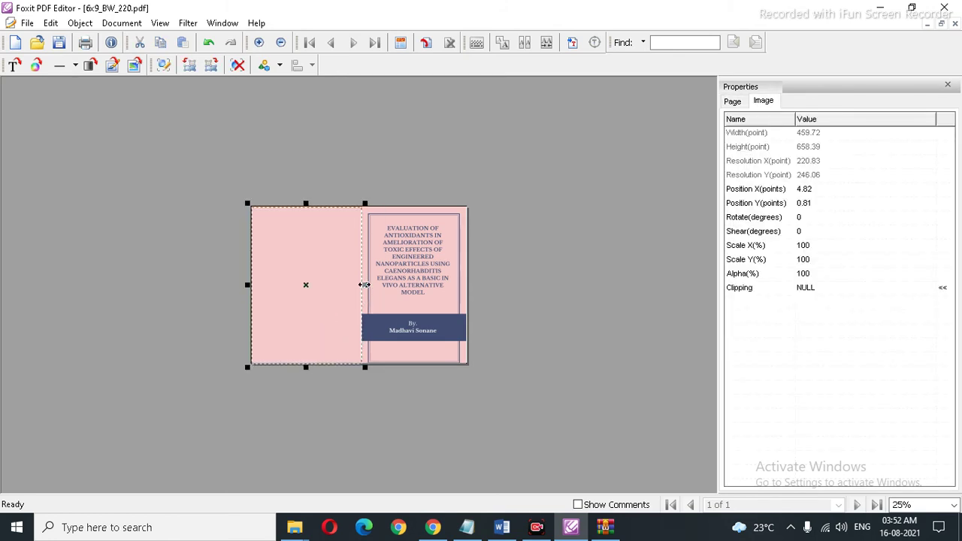
drag(364, 285, 361, 285)
click(586, 263)
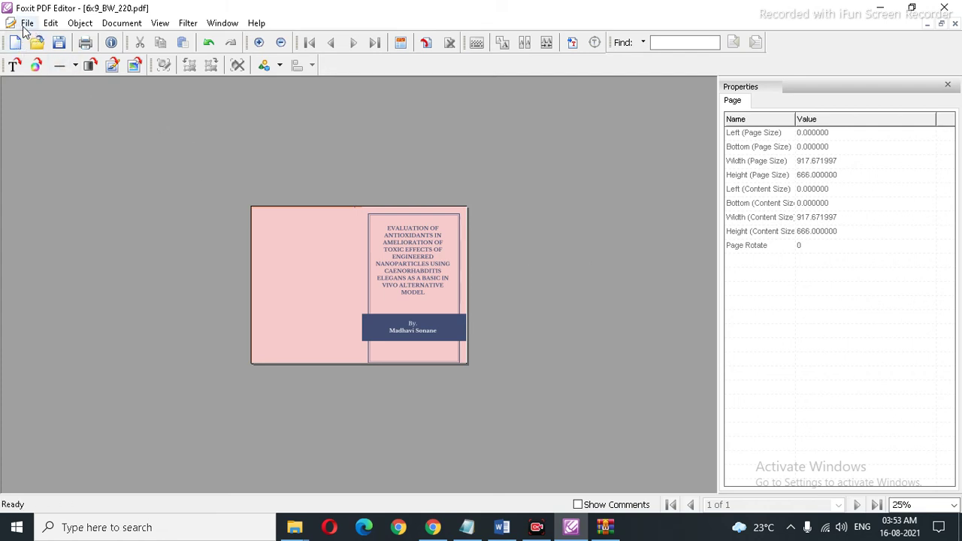
Step: Save the cover, then Save As book-covwe.pdf in the BookCover6x9_BW_220 (3) folder
click(61, 48)
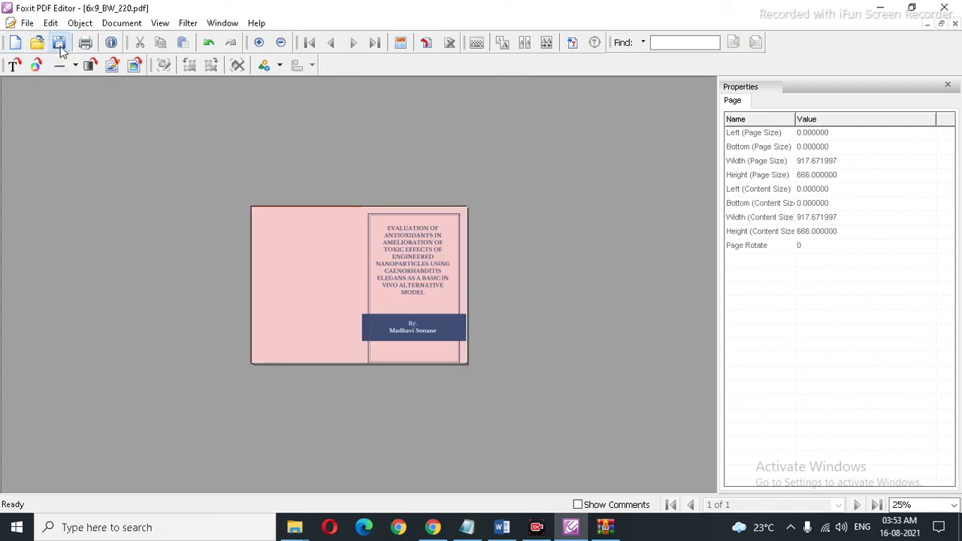
click(27, 23)
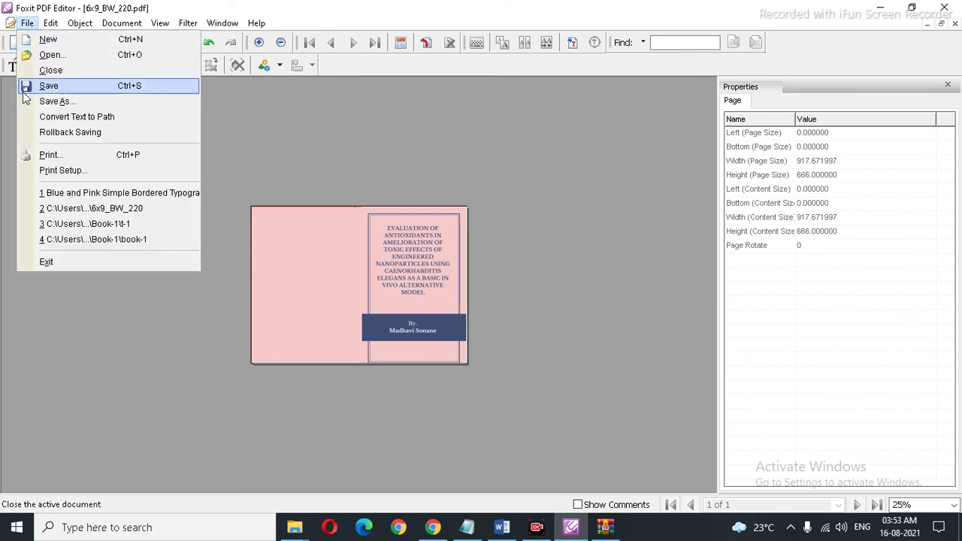
click(62, 104)
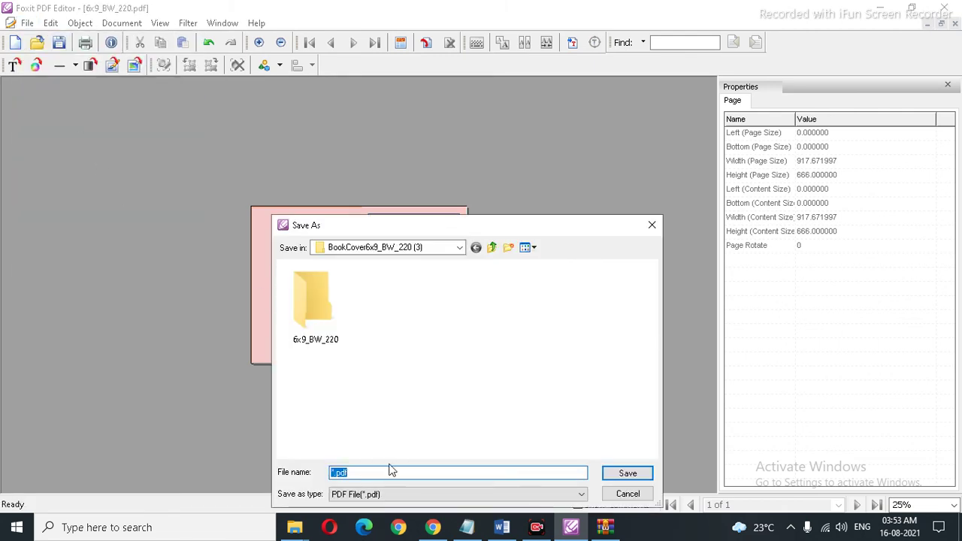
click(492, 247)
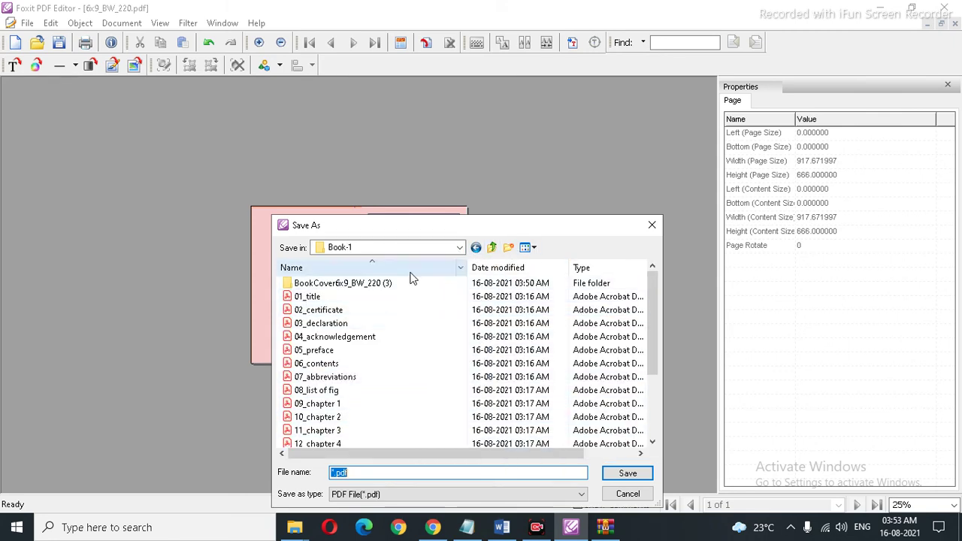
double_click(376, 291)
click(376, 471)
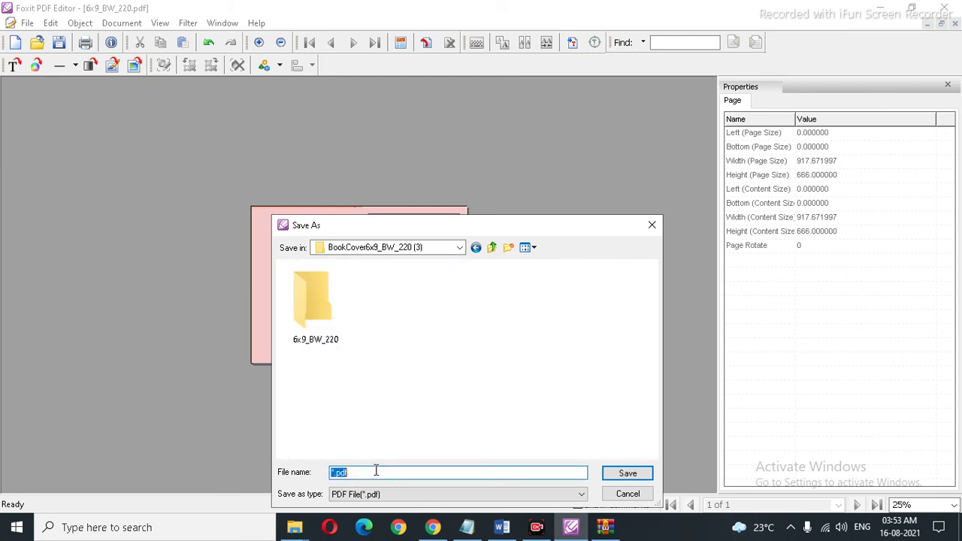
text(book-covwe)
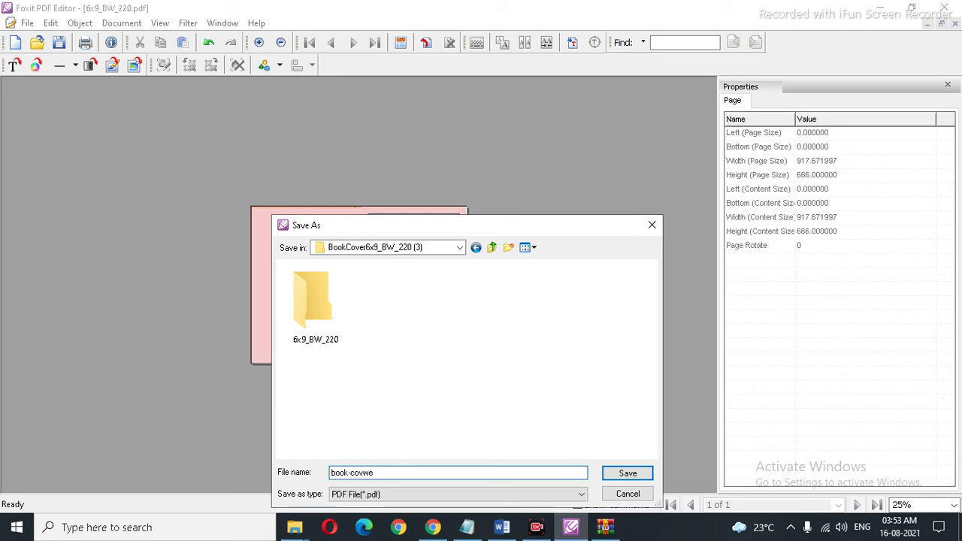
click(627, 473)
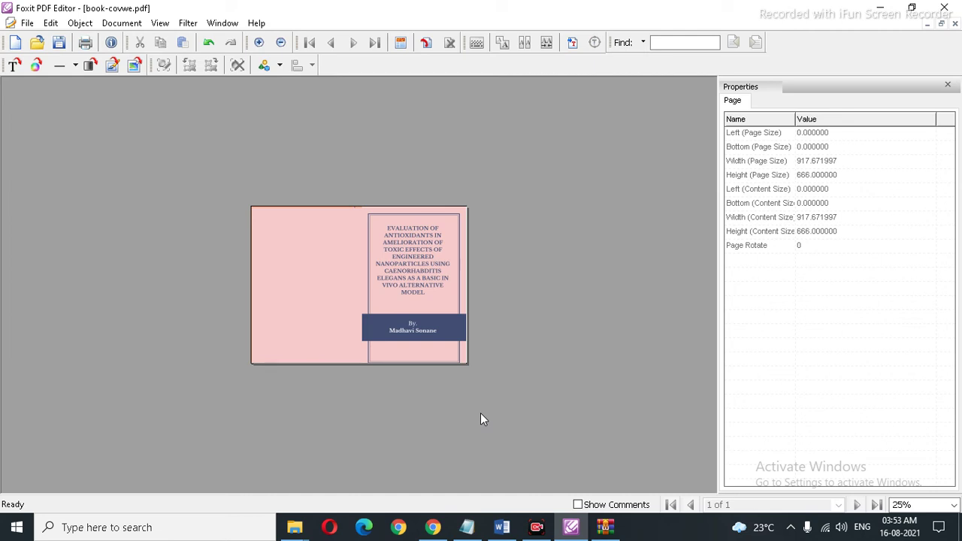
click(432, 527)
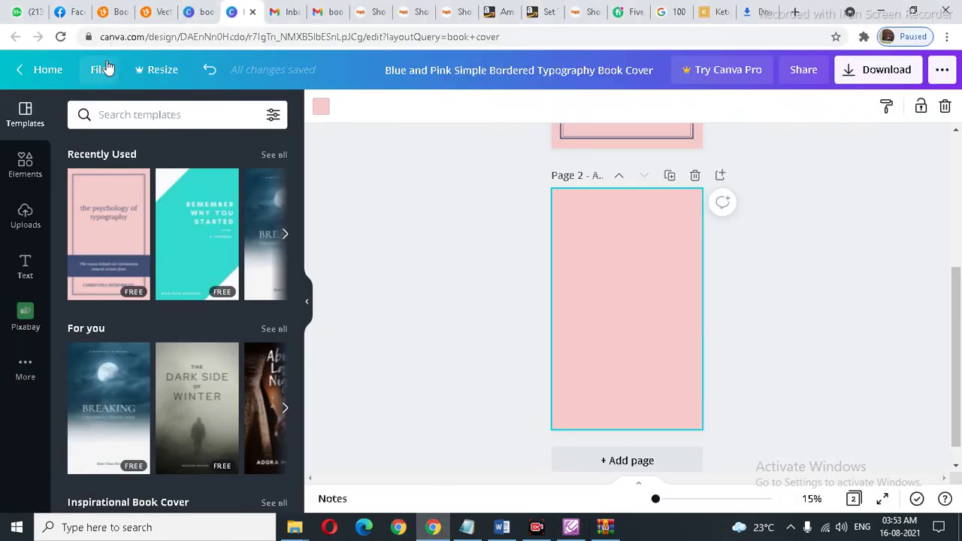
Step: Look through the open Gmail tabs and check their address paths
click(318, 13)
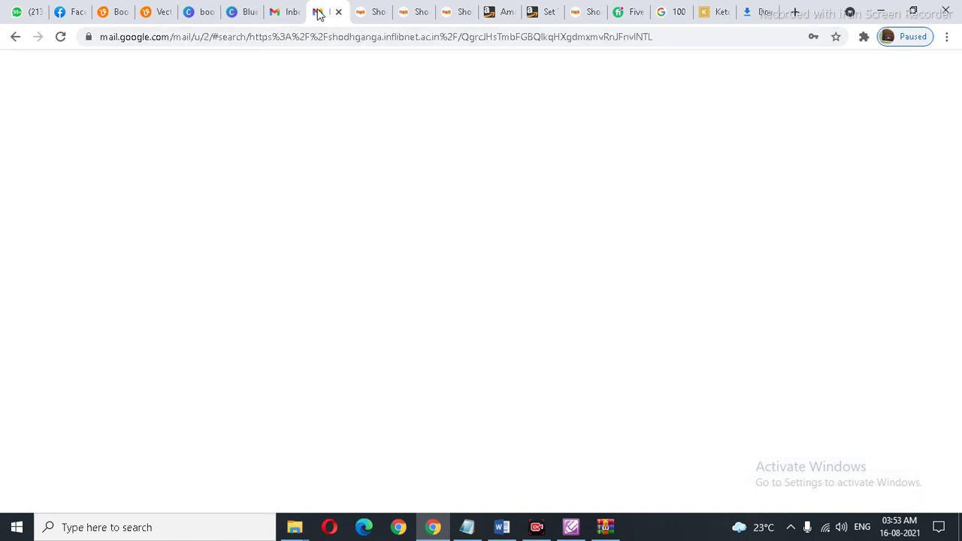
click(280, 13)
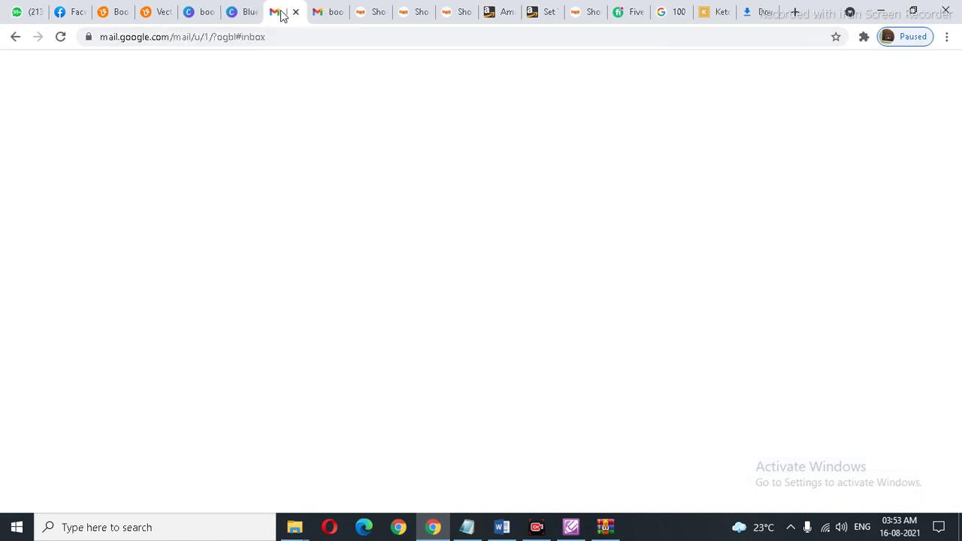
drag(169, 39, 308, 50)
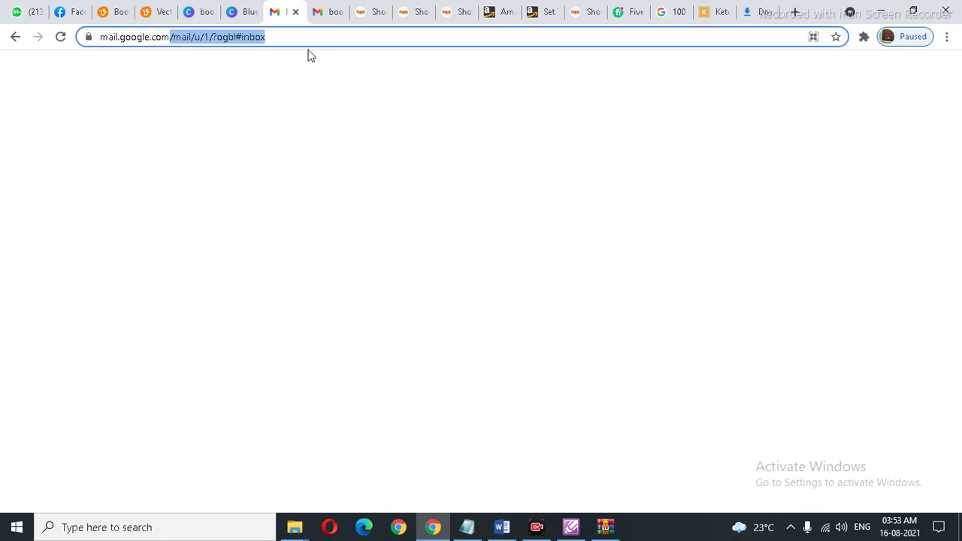
click(327, 14)
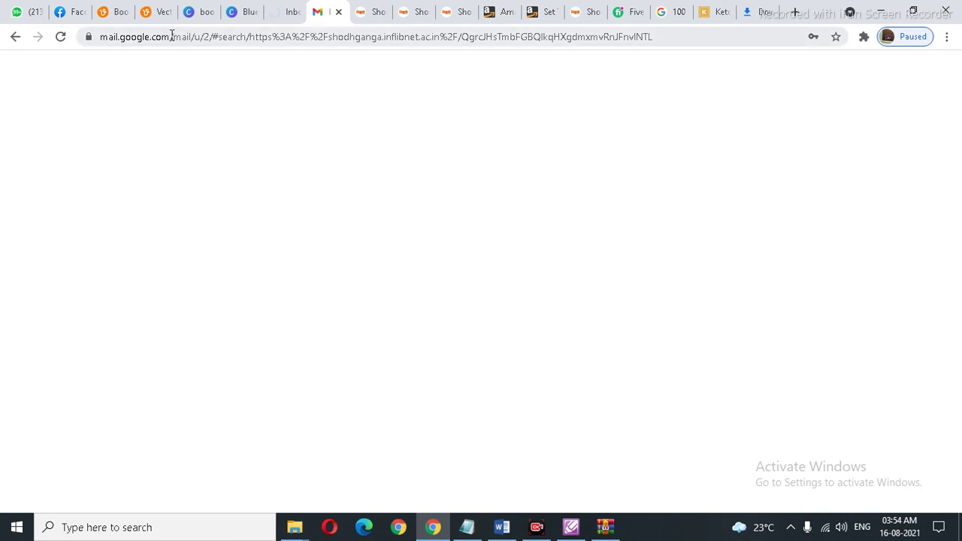
drag(170, 36, 623, 36)
drag(641, 89, 737, 109)
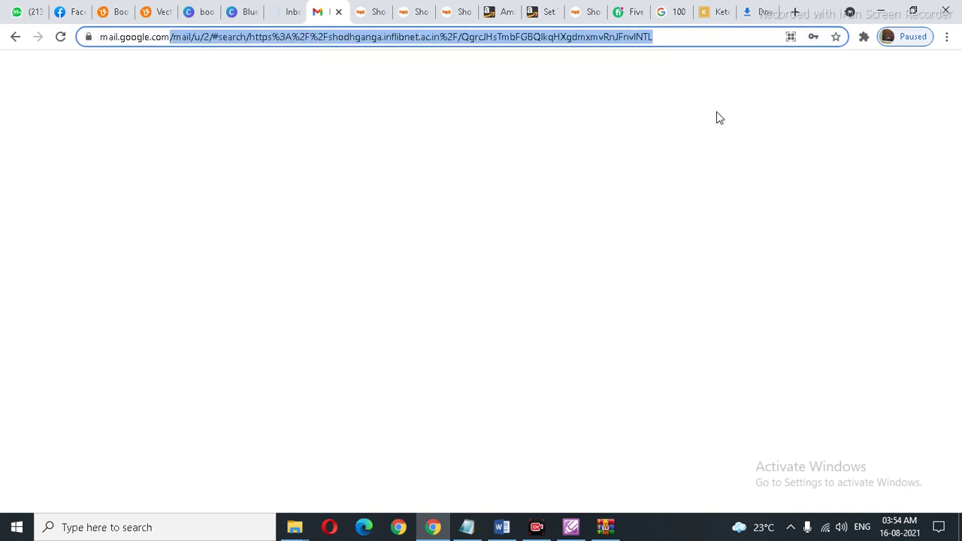
click(716, 118)
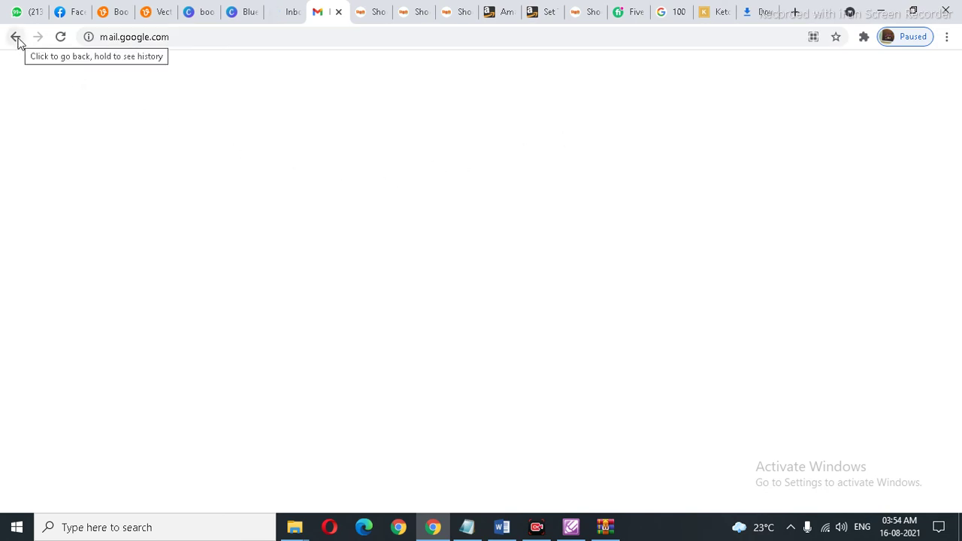
Step: Go back a page and close the Gmail tab, leaving the Shodhganga thesis record showing
click(18, 41)
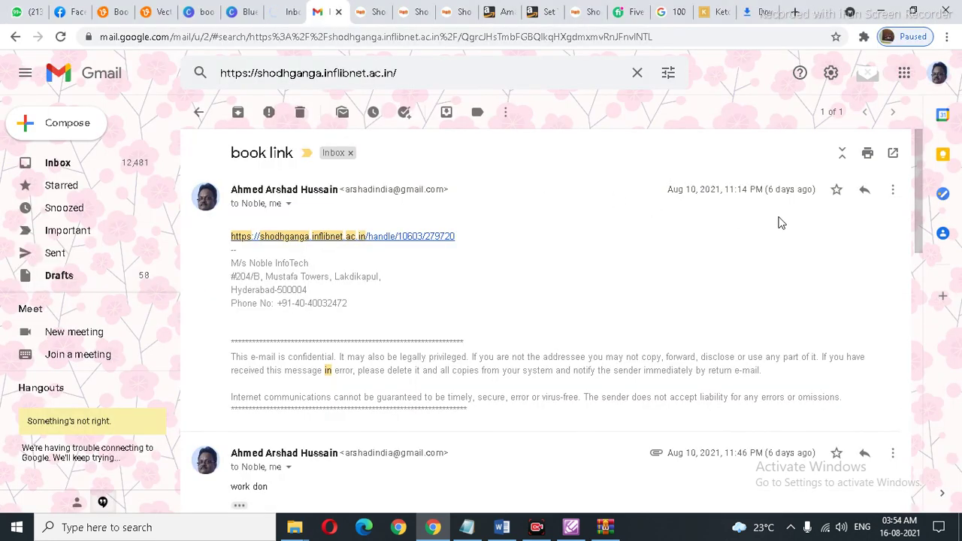
key(ctrl+w)
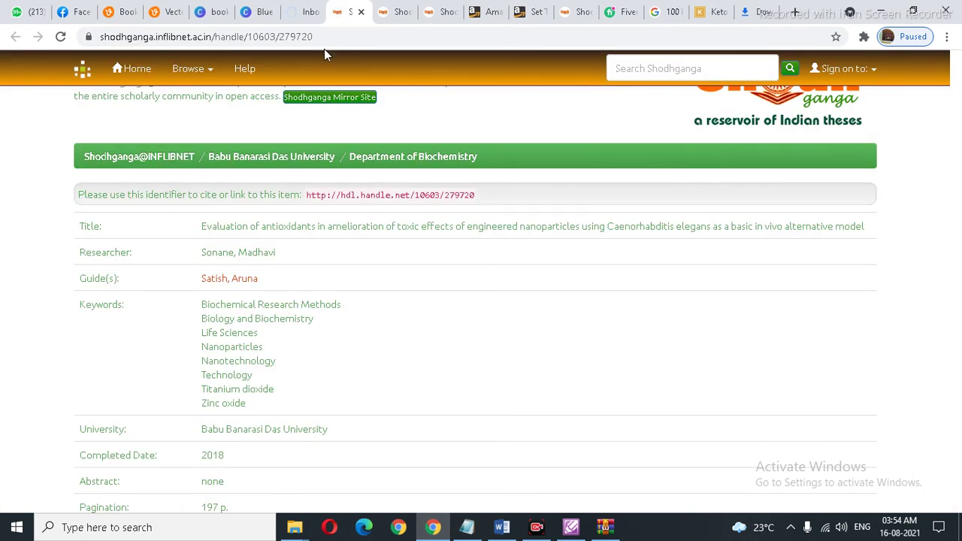
click(361, 35)
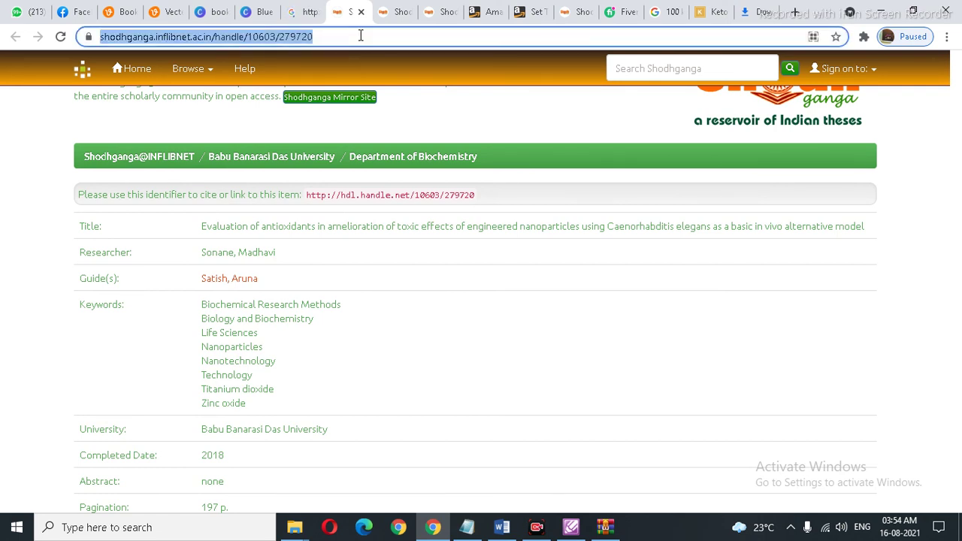
Step: Load gmail.com from the address bar
text(g)
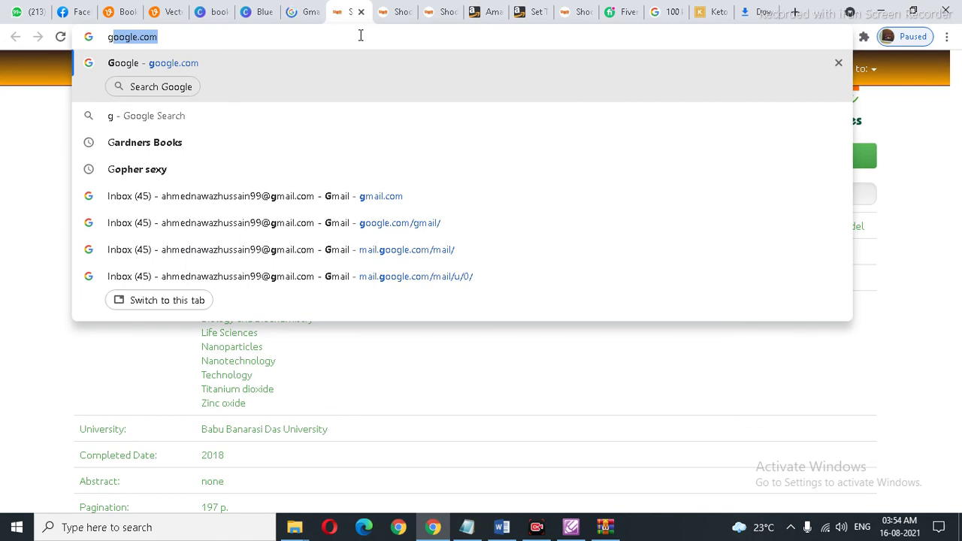
text(ma)
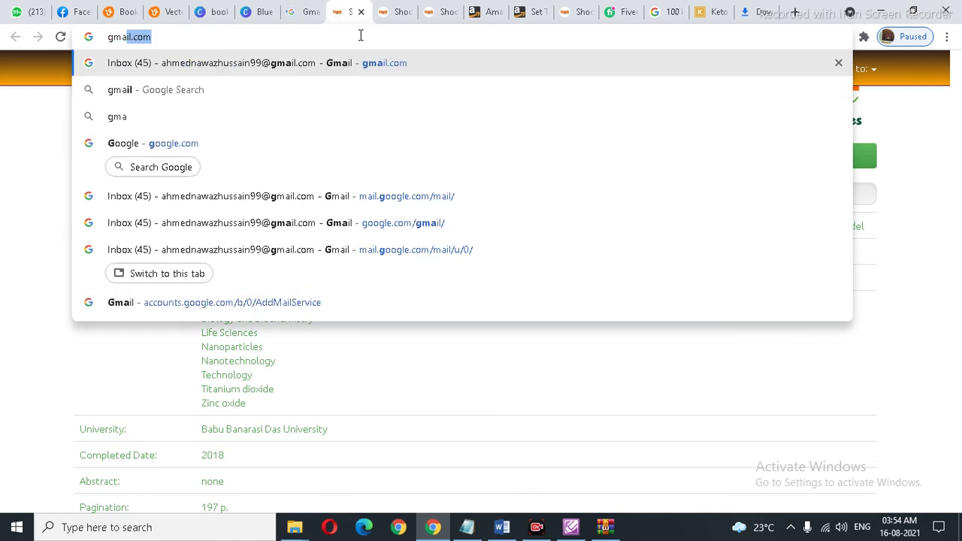
text(il)
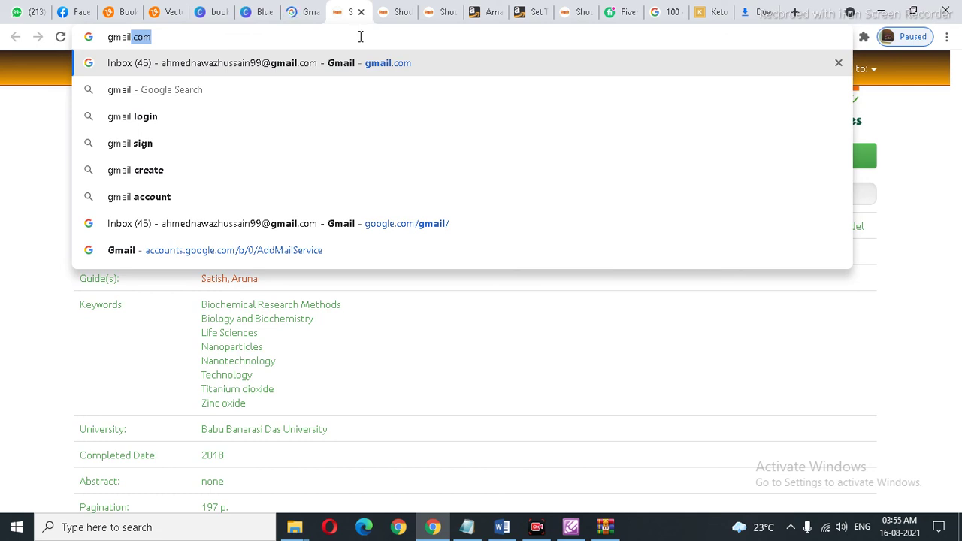
key(Right)
key(Return)
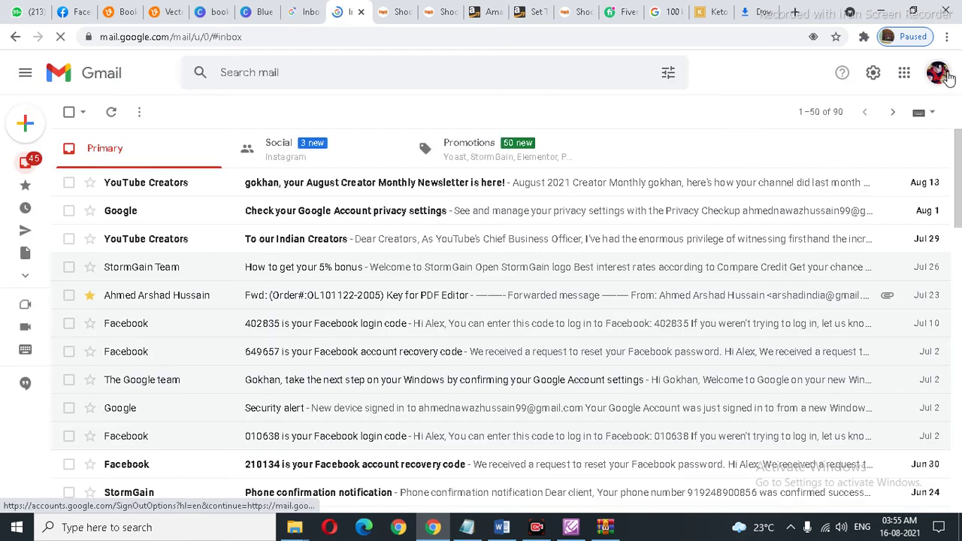
Step: Switch to the other Google account's inbox and close the extra inbox tab
click(939, 74)
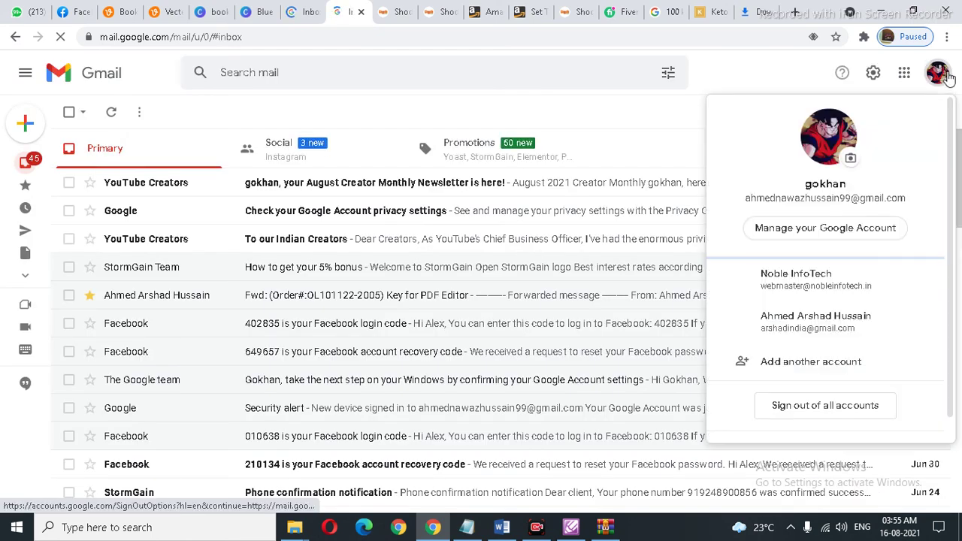
click(799, 323)
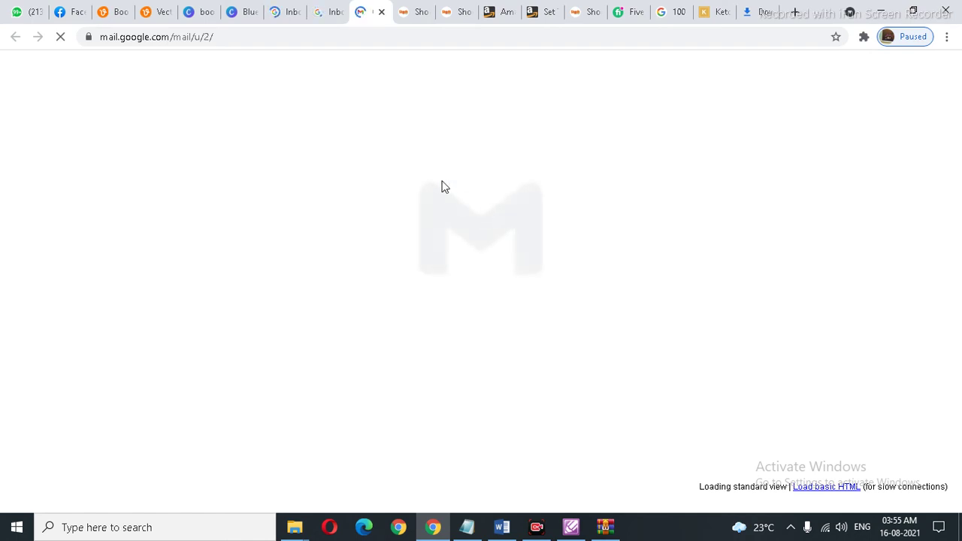
click(331, 13)
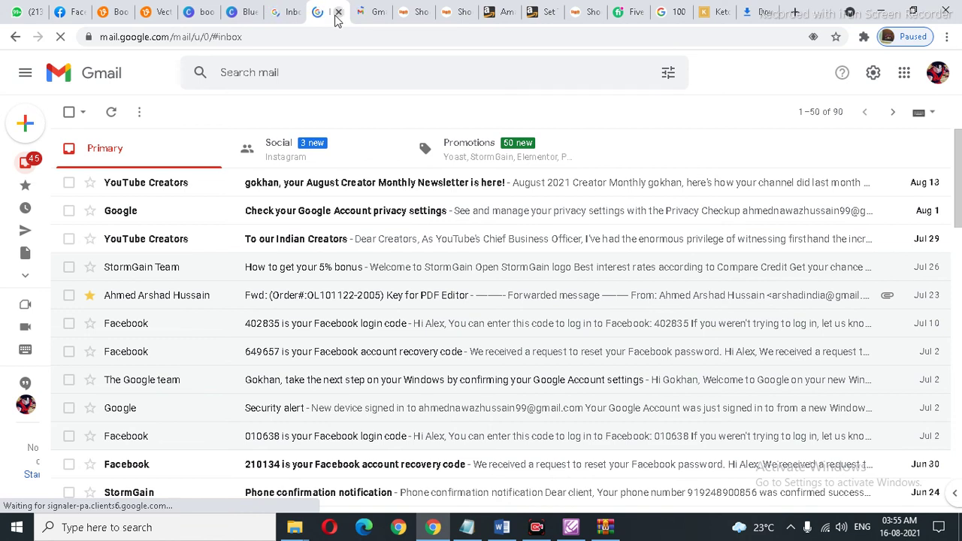
click(338, 13)
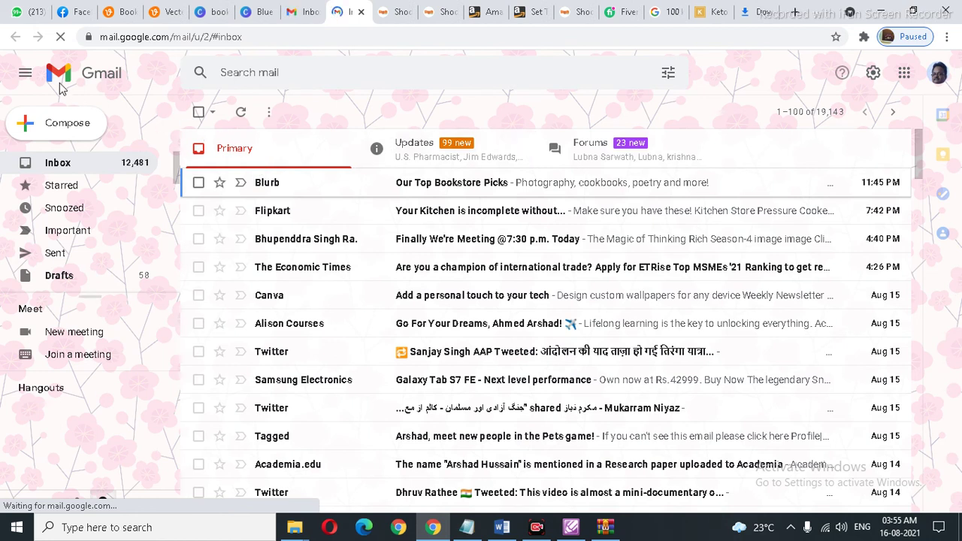
click(288, 73)
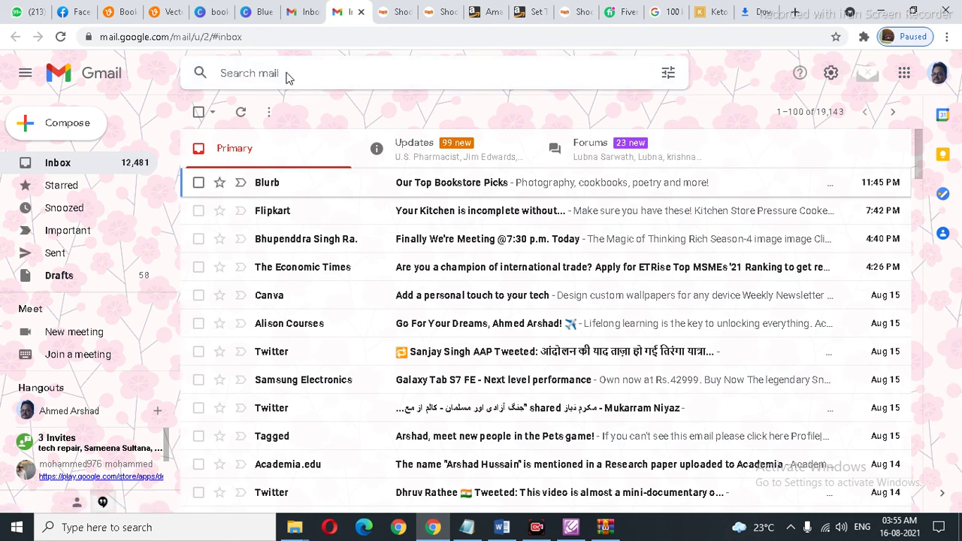
Step: Copy the Shodhganga thesis page address
click(399, 14)
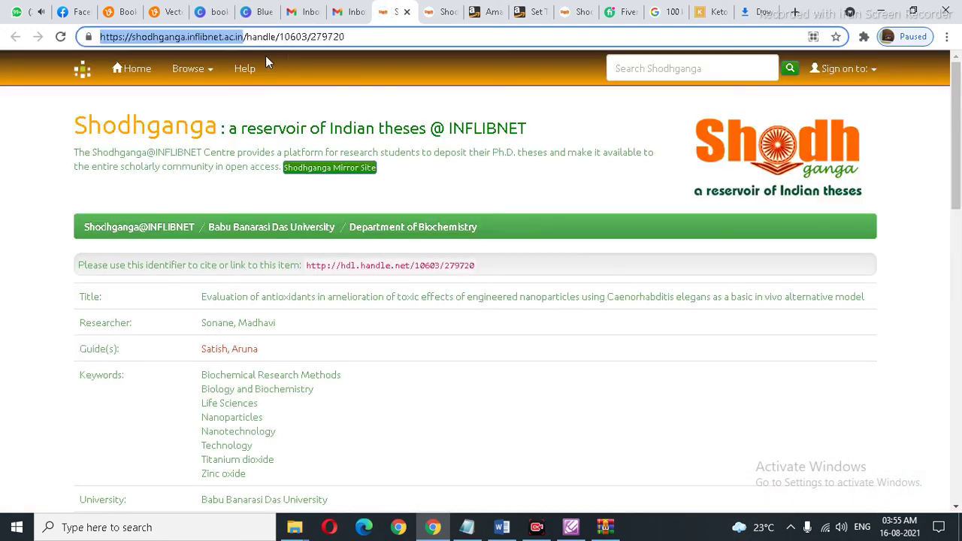
right_click(229, 43)
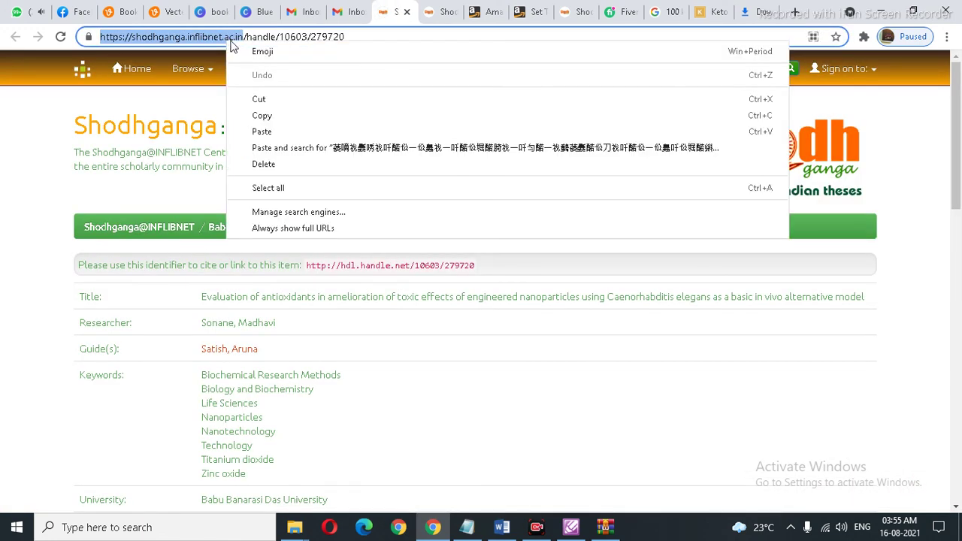
click(271, 114)
Step: Search Gmail for the Shodhganga address, open 'book link', and start a reply
click(347, 12)
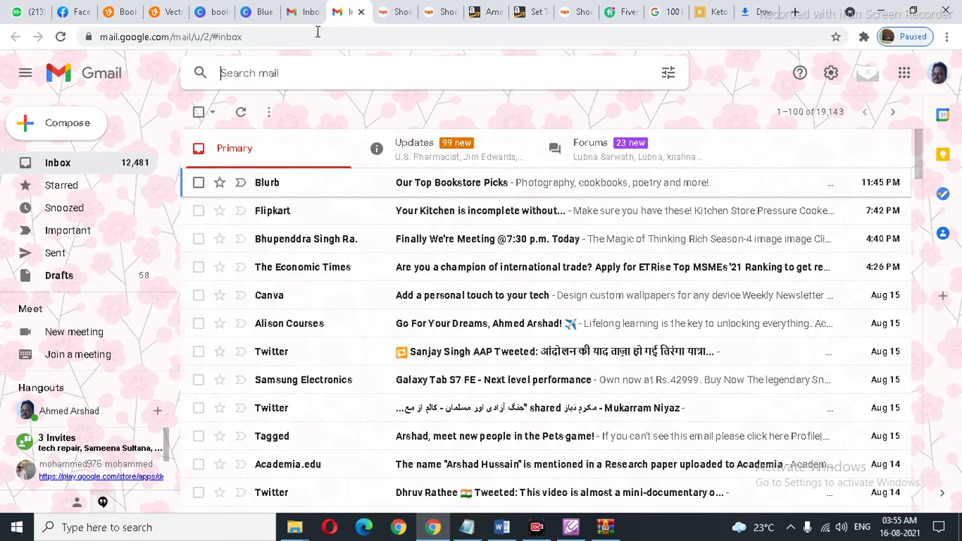
click(283, 72)
key(ctrl+v)
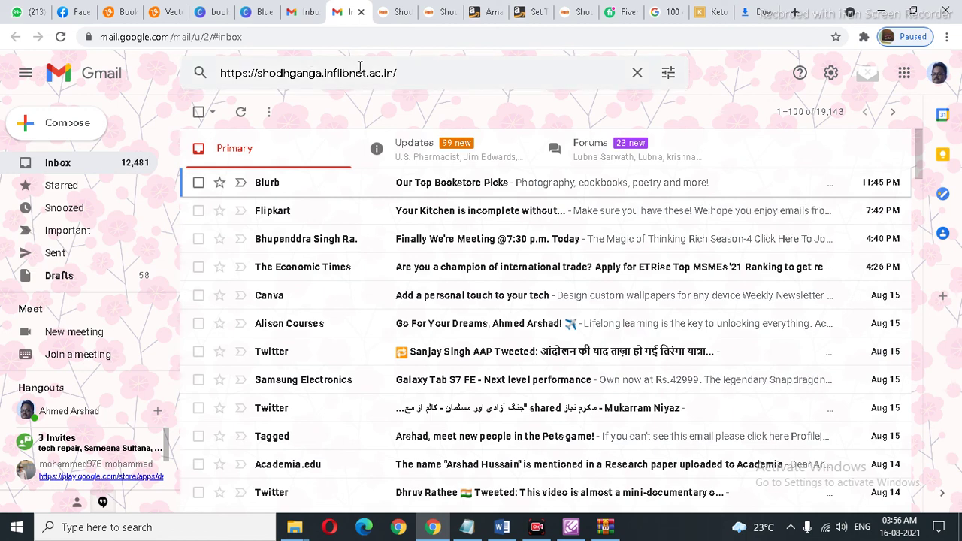
key(Return)
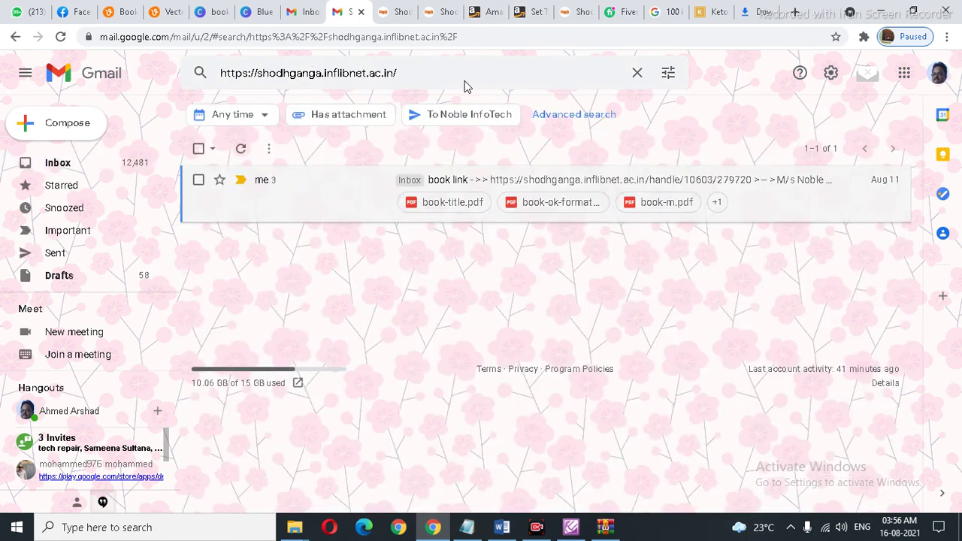
click(502, 183)
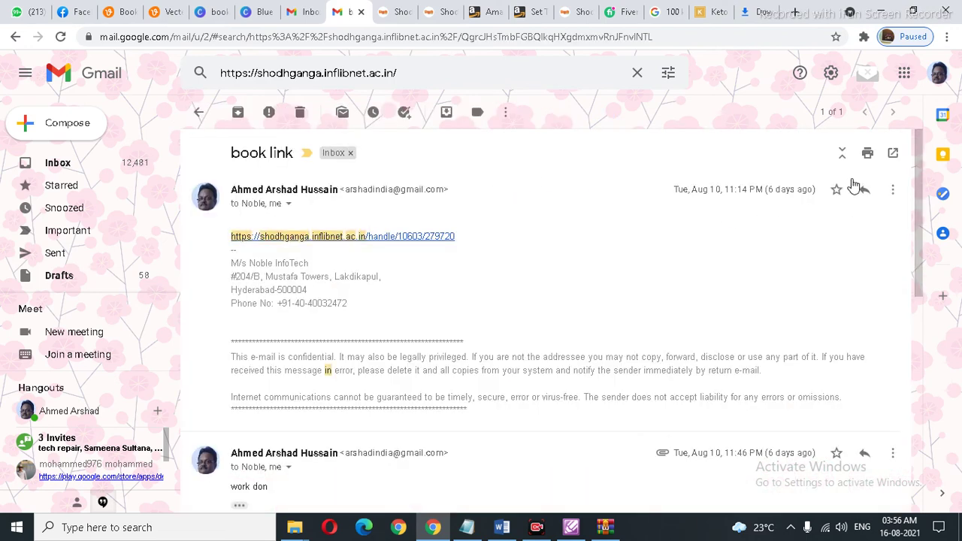
click(864, 191)
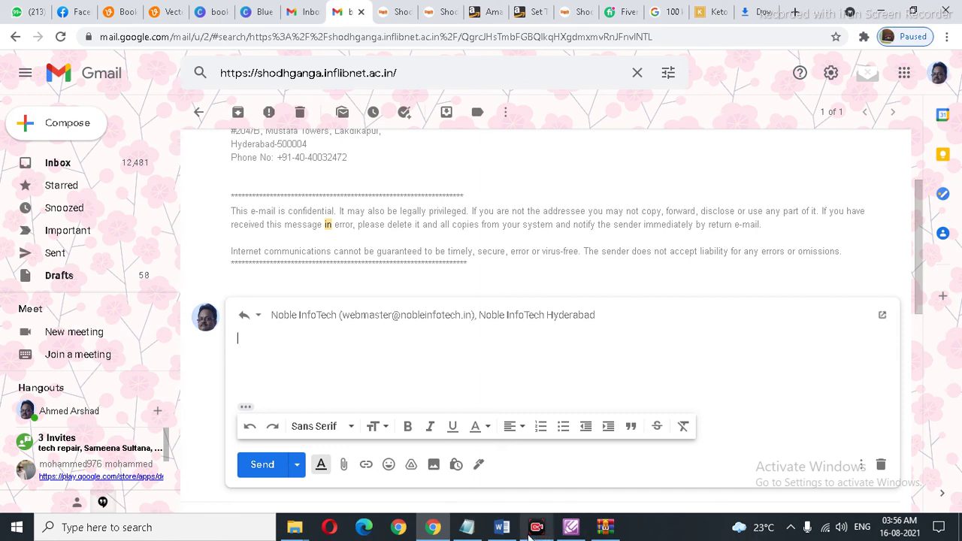
Step: Copy the thesis title from the Word document and paste it into the reply body
click(502, 528)
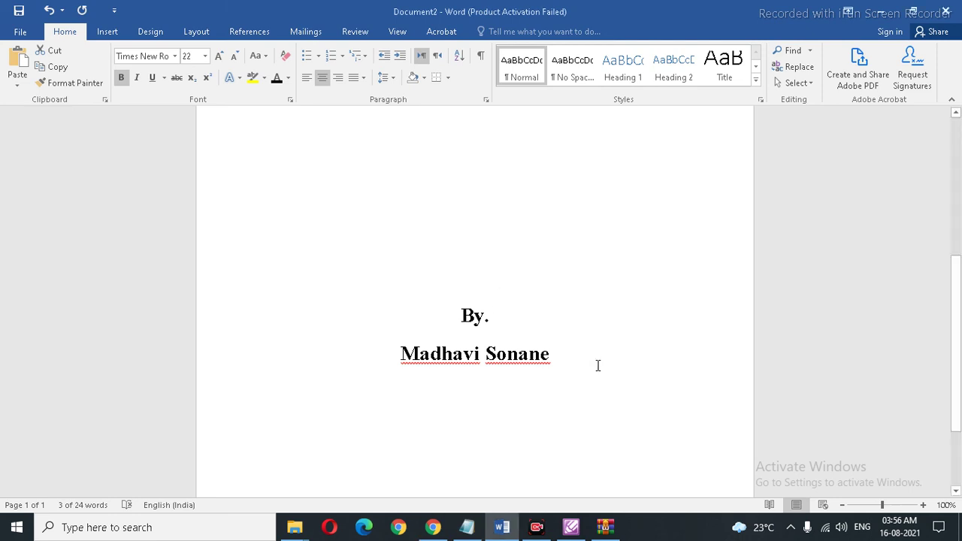
scroll(596, 366, up, 5)
drag(649, 321, 218, 199)
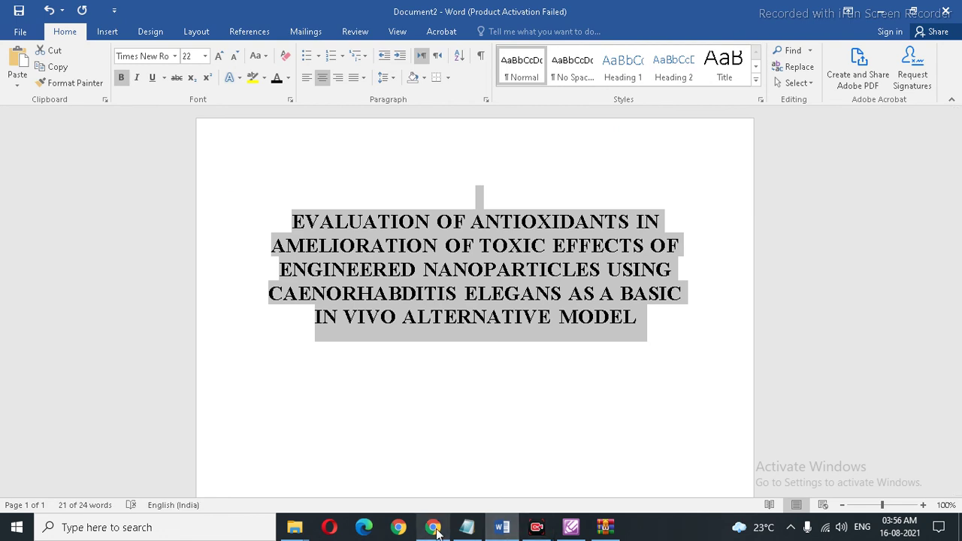
click(434, 527)
click(392, 331)
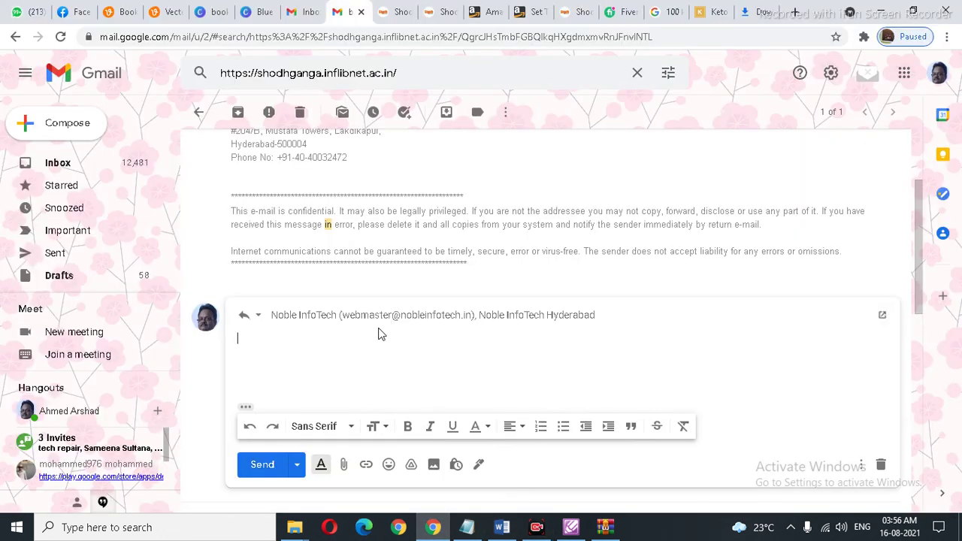
key(ctrl+v)
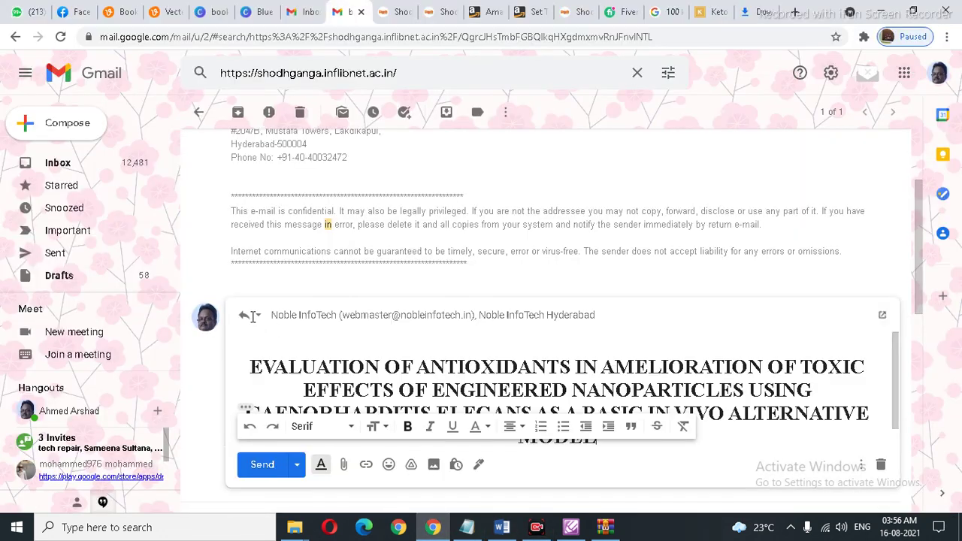
Step: Edit the reply subject to 'Re: book link-' followed by the thesis title
click(258, 282)
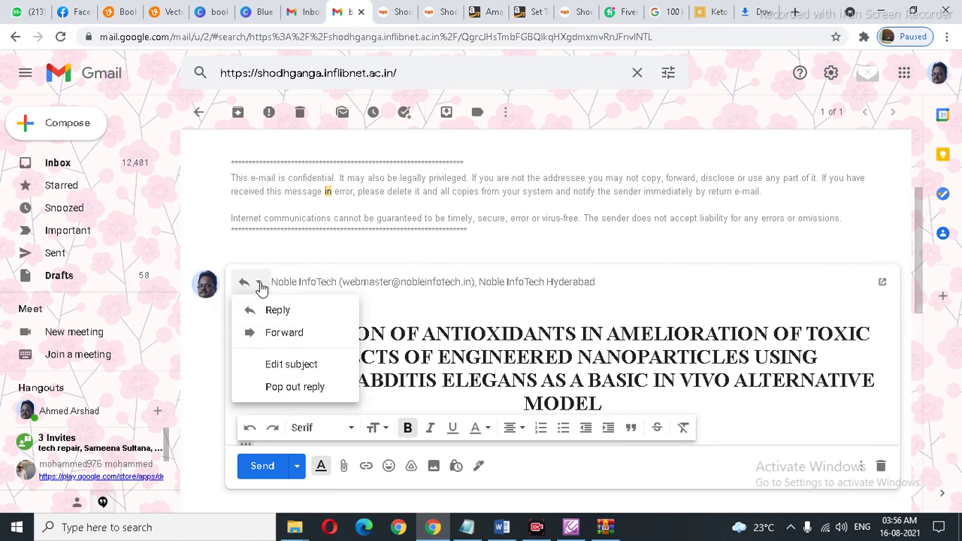
click(283, 367)
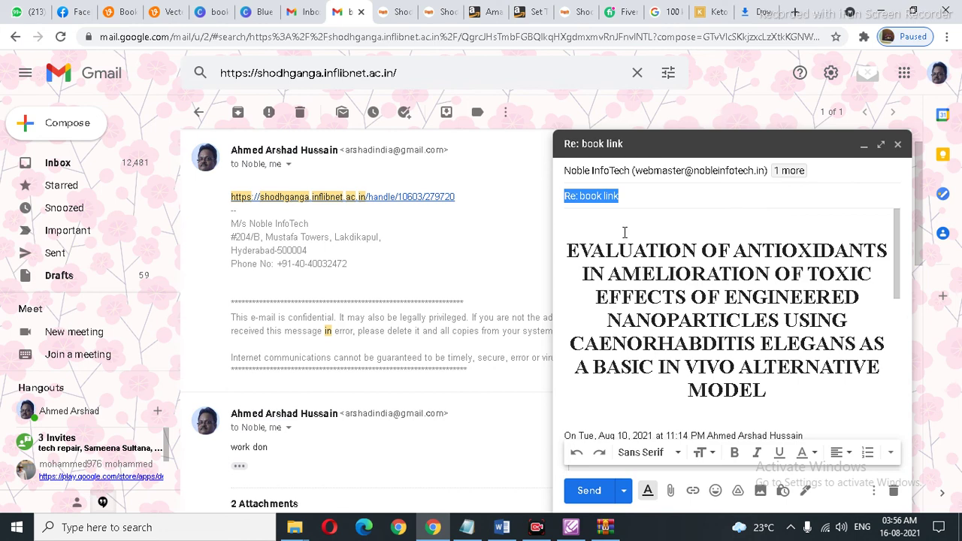
click(632, 195)
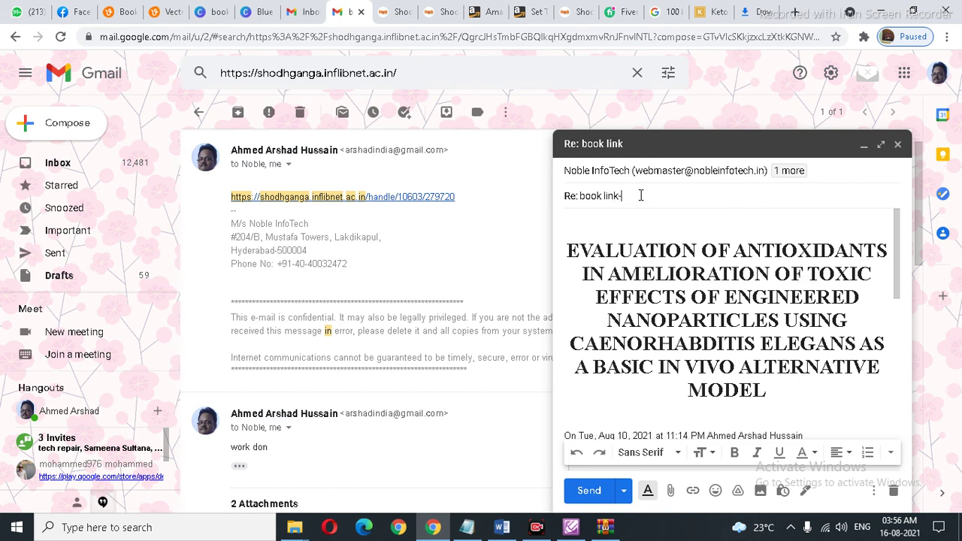
text(-)
key(ctrl+v)
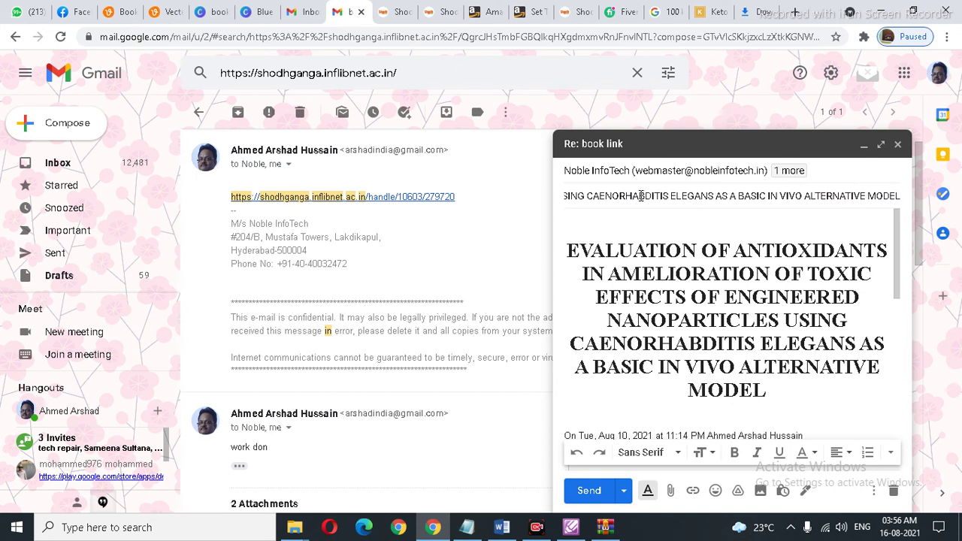
key(Tab)
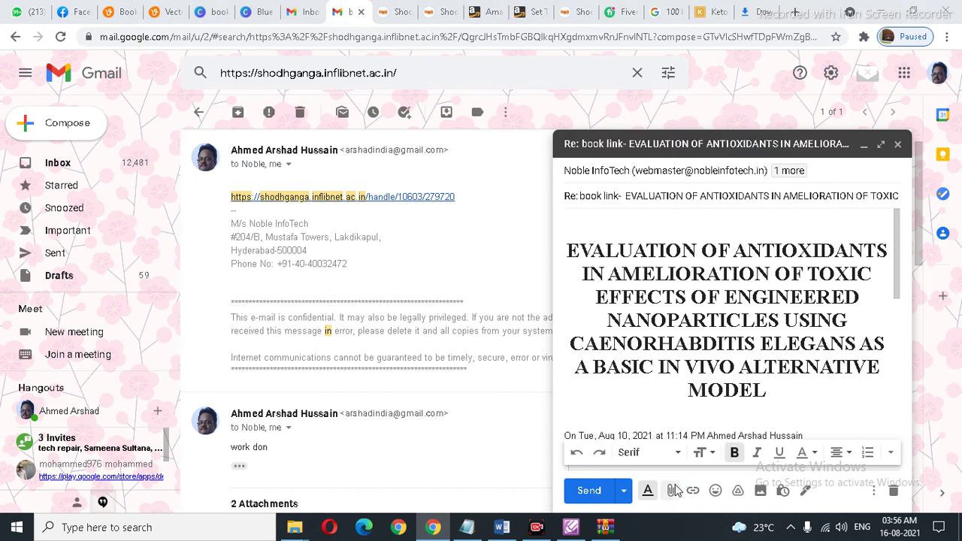
Step: Attach book-covwe.pdf from the BookCover6x9_BW_220 (3) folder to the reply
click(672, 490)
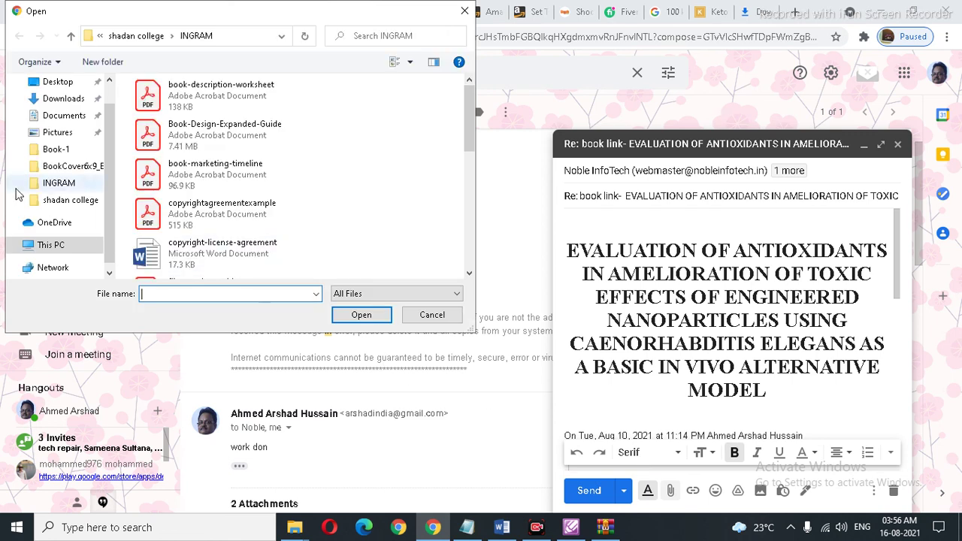
click(65, 150)
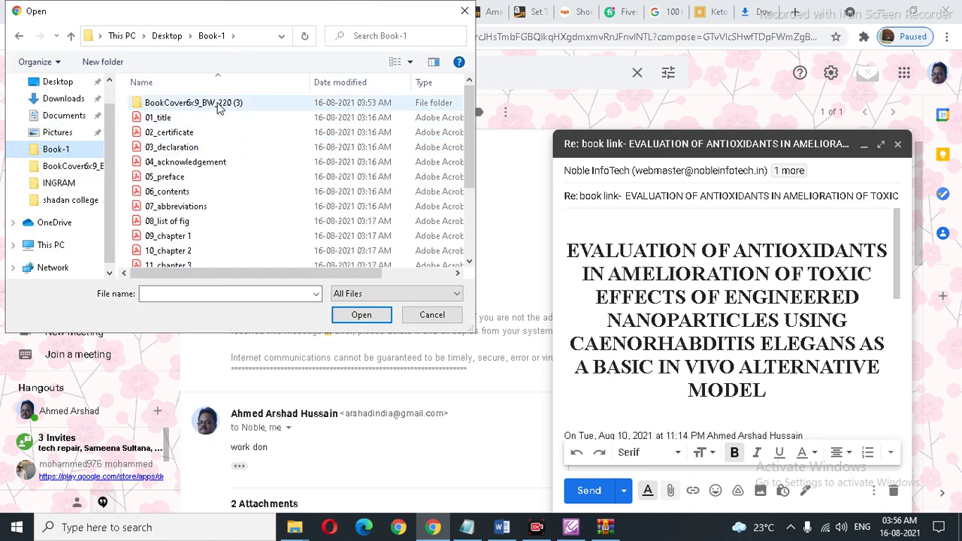
double_click(240, 102)
double_click(417, 129)
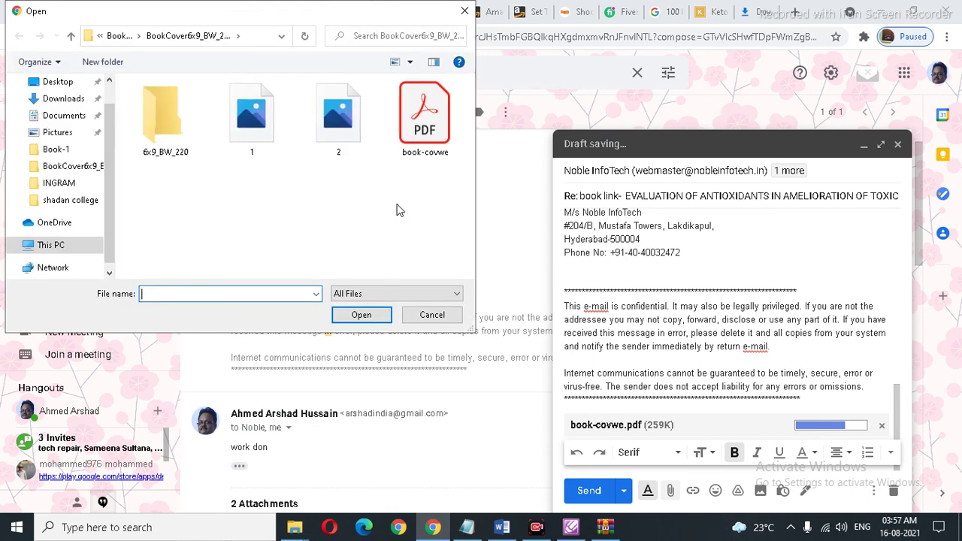
Step: Attach book-1.pdf from the Book-1 folder, send the reply, and return to Word
click(113, 36)
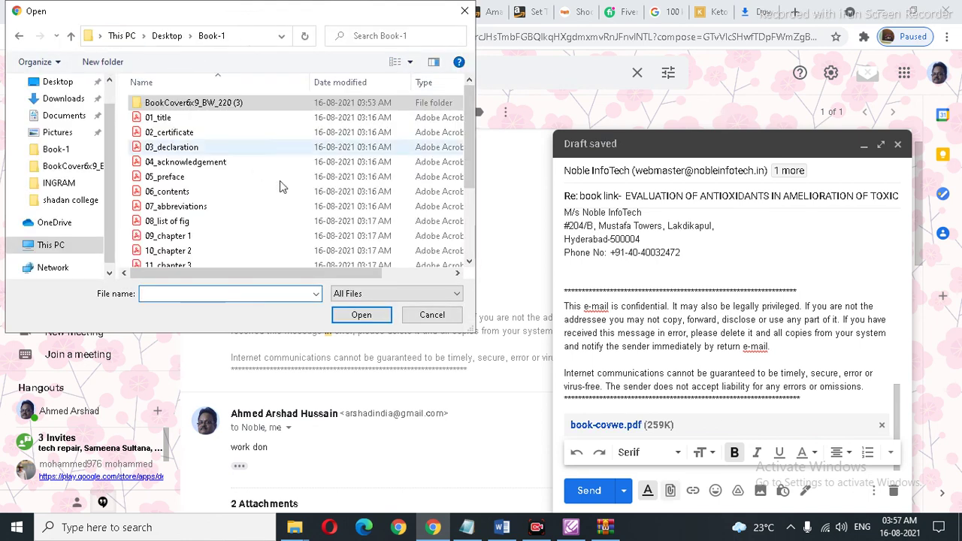
scroll(280, 181, down, 5)
scroll(253, 240, up, 3)
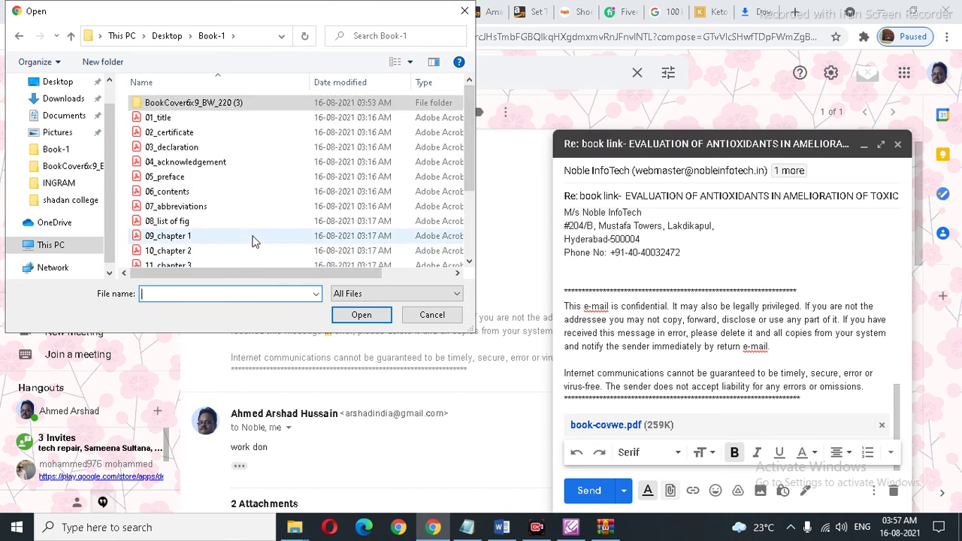
scroll(253, 241, down, 3)
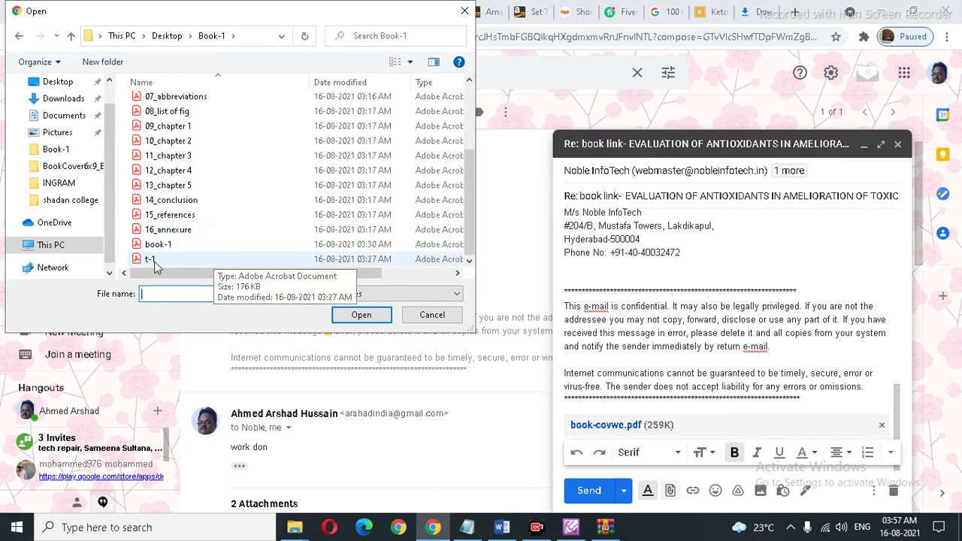
click(165, 245)
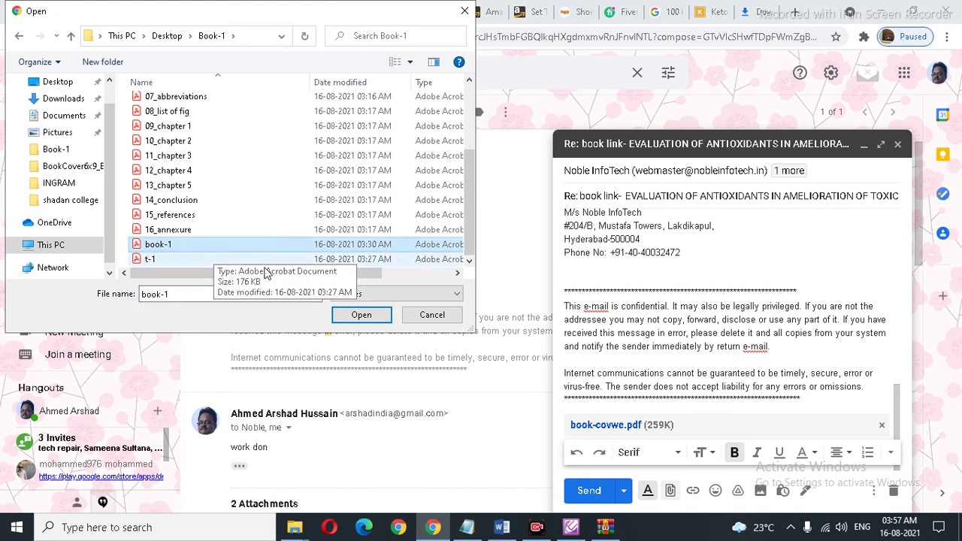
click(362, 318)
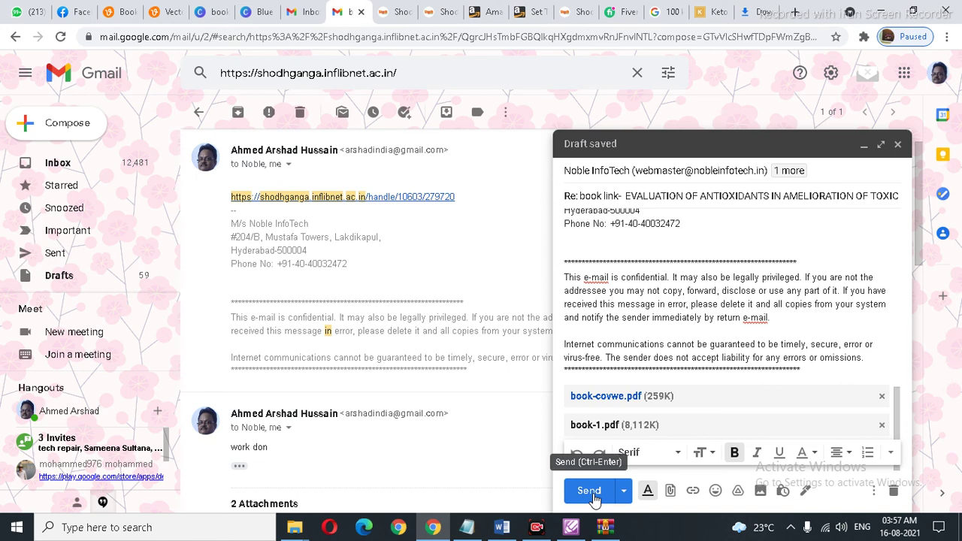
click(591, 492)
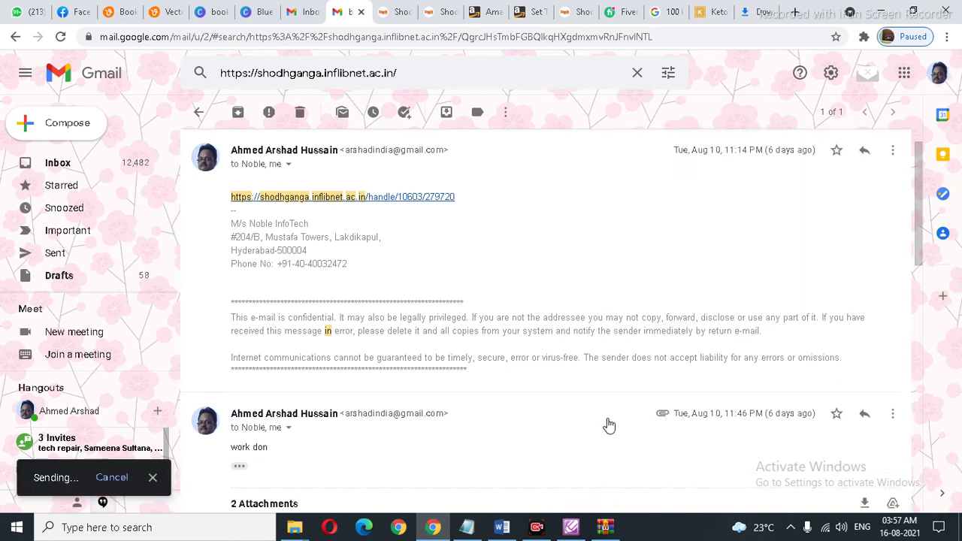
click(508, 529)
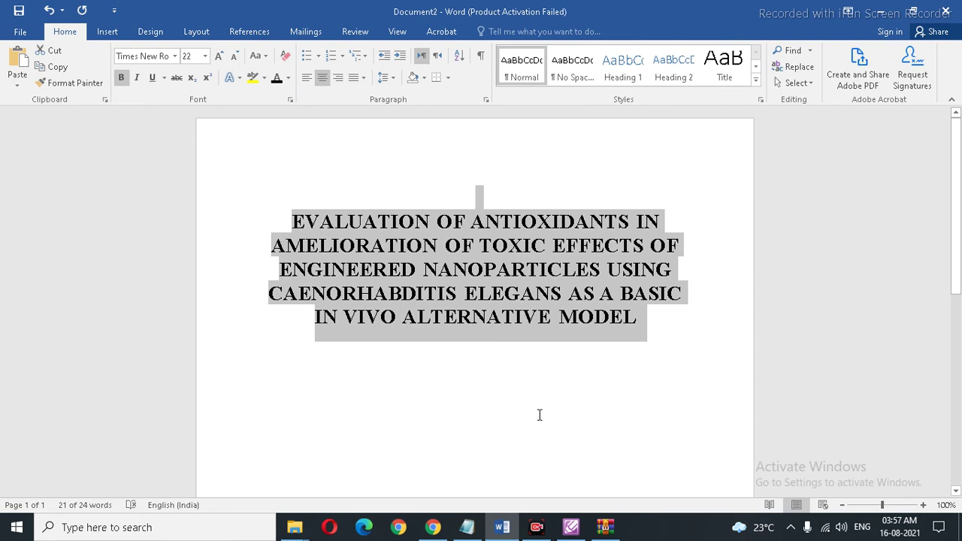
click(539, 393)
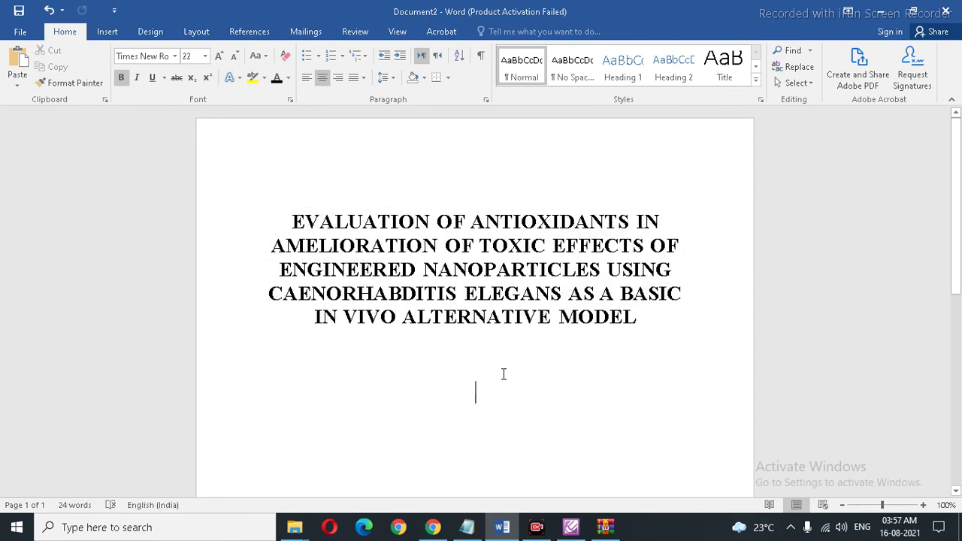